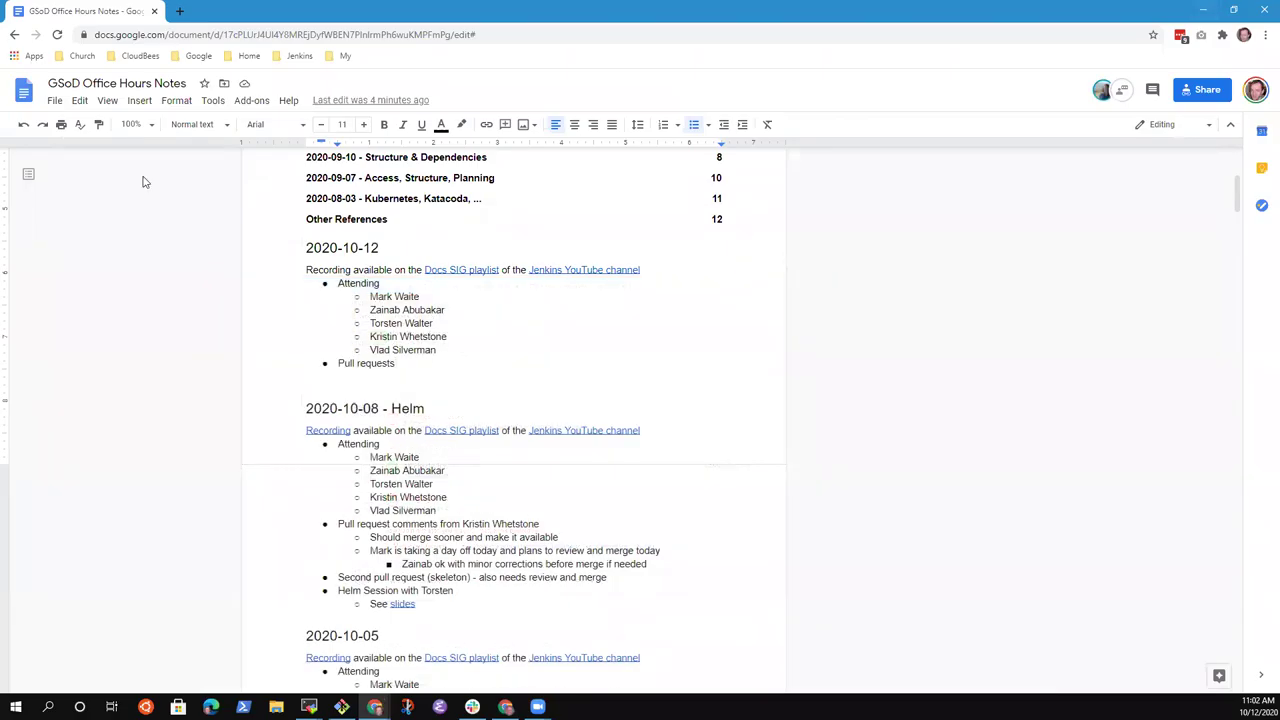
- Set the document zoom to 150%
{"action": "left_click", "coordinate": [150, 124]}
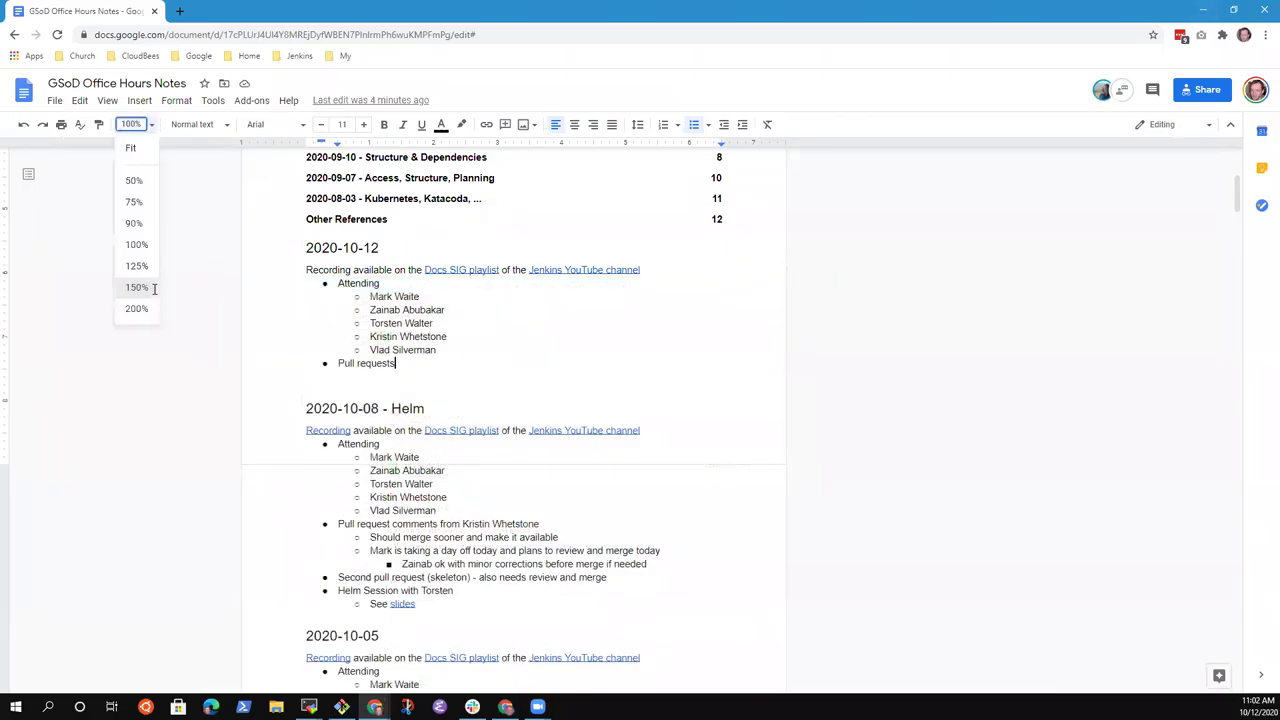
{"action": "left_click", "coordinate": [137, 286]}
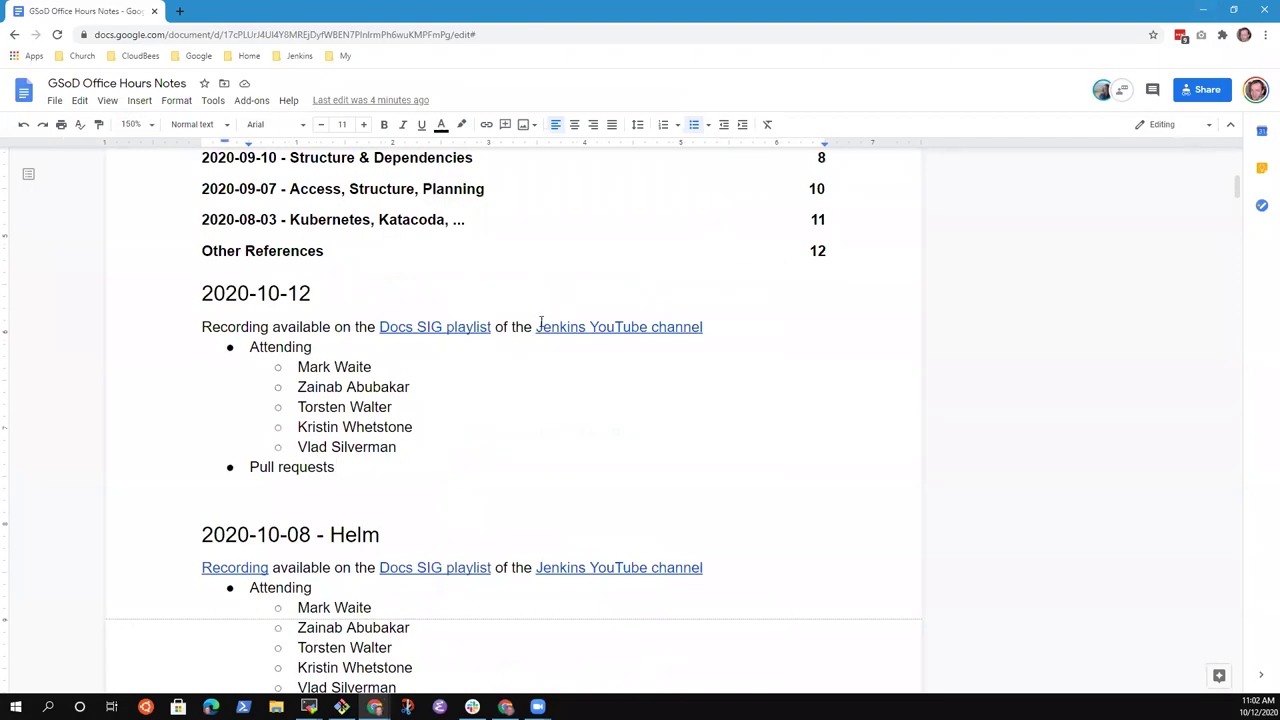
{"action": "left_click", "coordinate": [334, 481]}
{"action": "key", "text": "Down"}
{"action": "key", "text": "Down"}
{"action": "key", "text": "Down"}
{"action": "key", "text": "Down"}
{"action": "key", "text": "Down"}
{"action": "key", "text": "Down"}
{"action": "key", "text": "Down"}
{"action": "key", "text": "Down"}
{"action": "key", "text": "Down"}
{"action": "key", "text": "Down"}
{"action": "key", "text": "Down"}
{"action": "key", "text": "Down"}
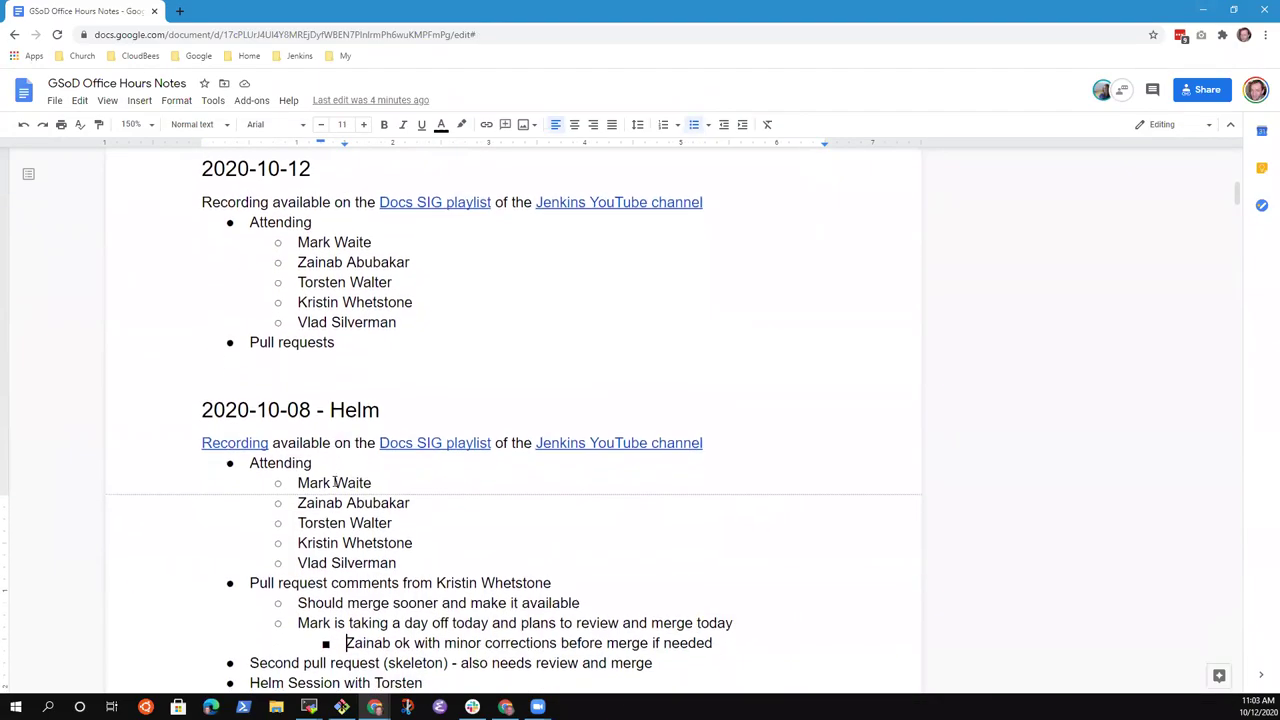
- Extend the "Pull requests" bullet under 2020-10-12 with a dash and a note on the reviewer's comments / ongoing review
{"action": "left_click", "coordinate": [342, 343]}
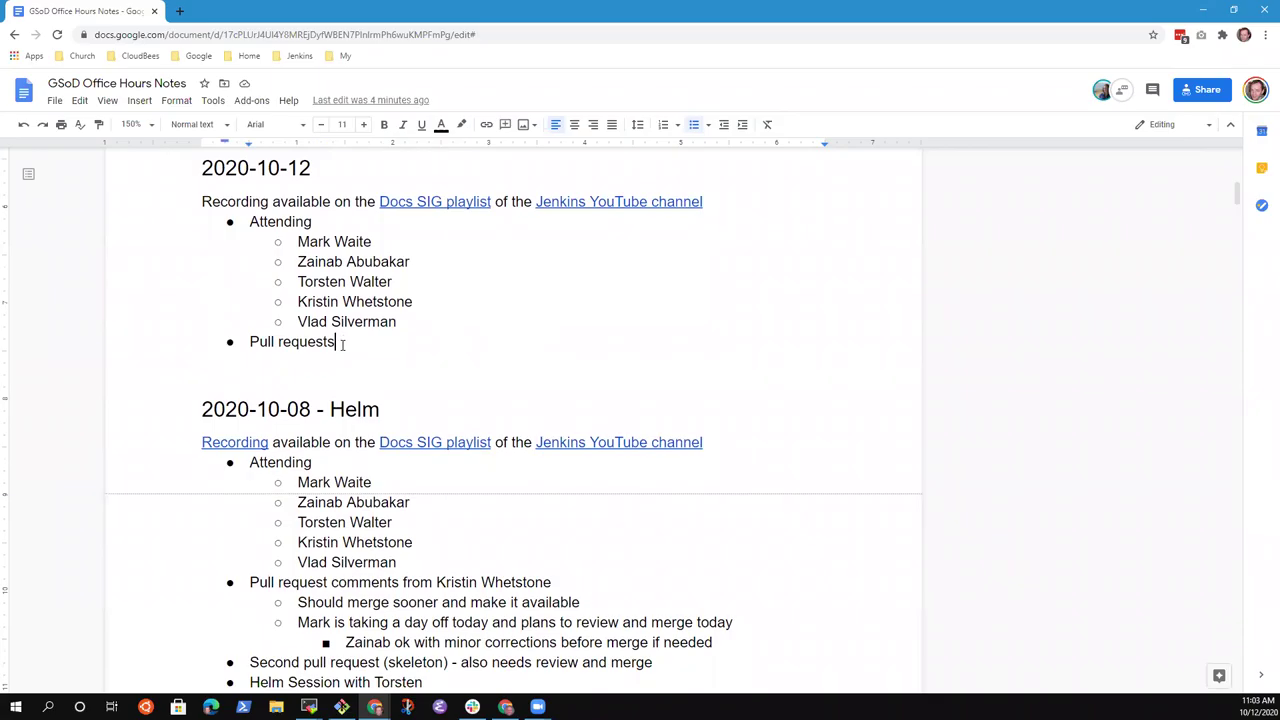
{"action": "key", "text": "Return"}
{"action": "key", "text": "Tab"}
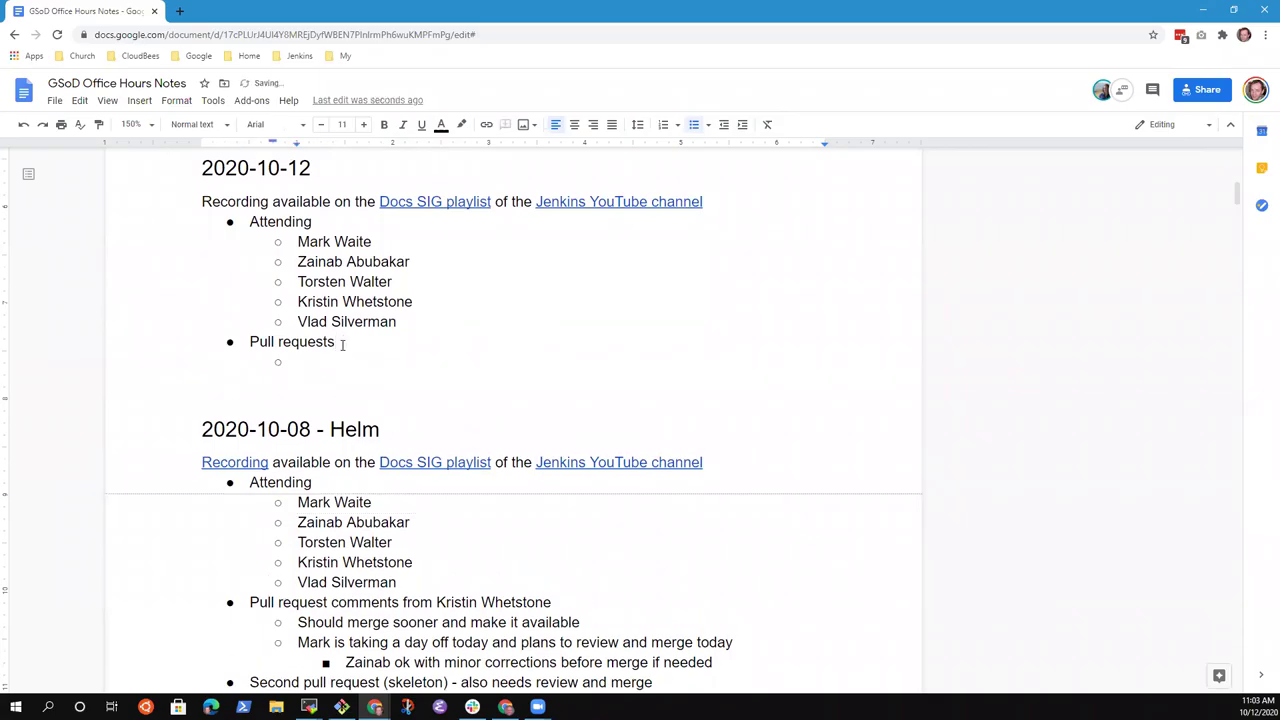
{"action": "key", "text": "BackSpace"}
{"action": "key", "text": "BackSpace"}
{"action": "type", "text": "-"}
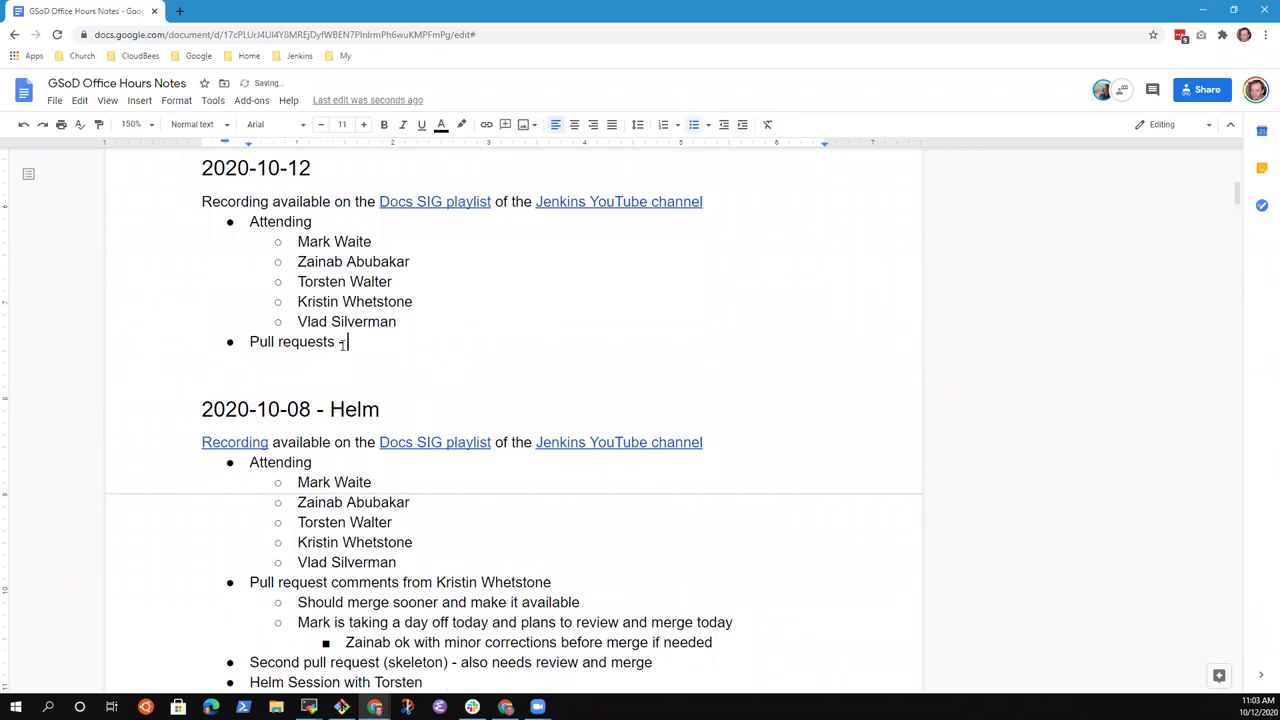
{"action": "type", "text": " Mark comments / ongo"}
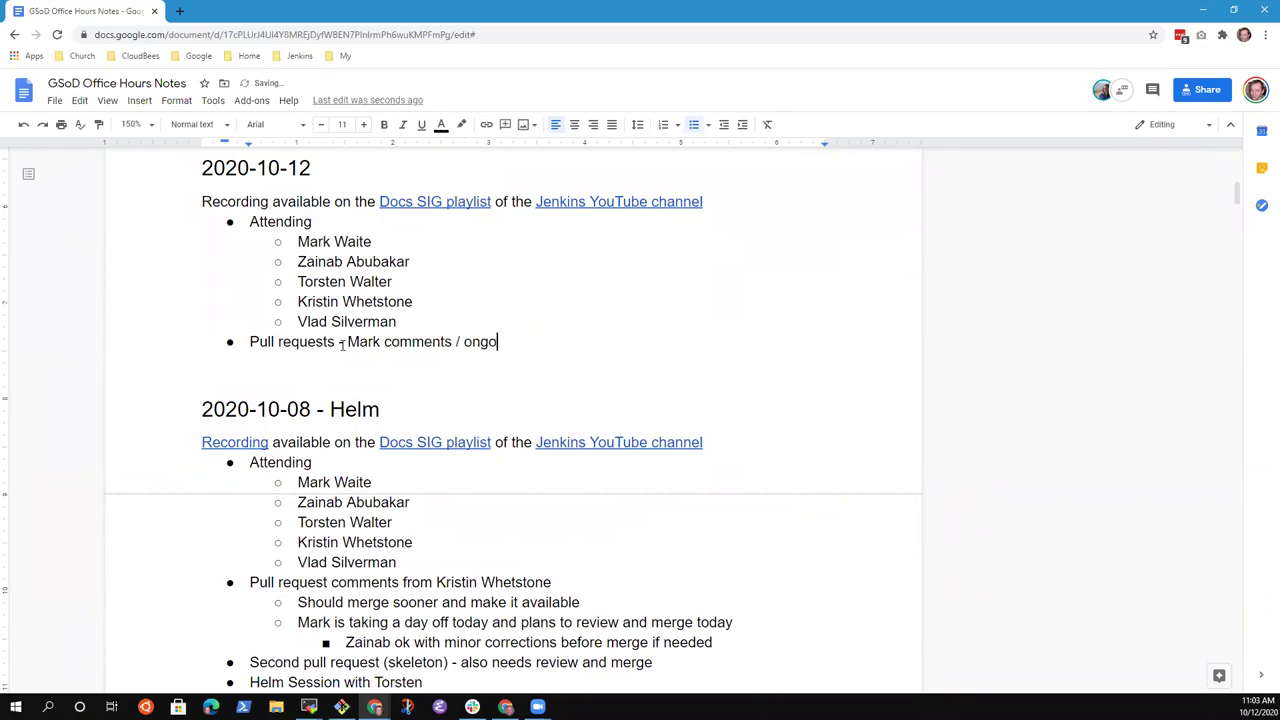
{"action": "type", "text": "ing review"}
- Split the comments / ongoing review note off into its own sub-bullet under "Pull requests", removing the dash
{"action": "left_click", "coordinate": [342, 345]}
{"action": "key", "text": "BackSpace"}
{"action": "key", "text": "BackSpace"}
{"action": "key", "text": "BackSpace"}
{"action": "key", "text": "Return"}
{"action": "key", "text": "Tab"}
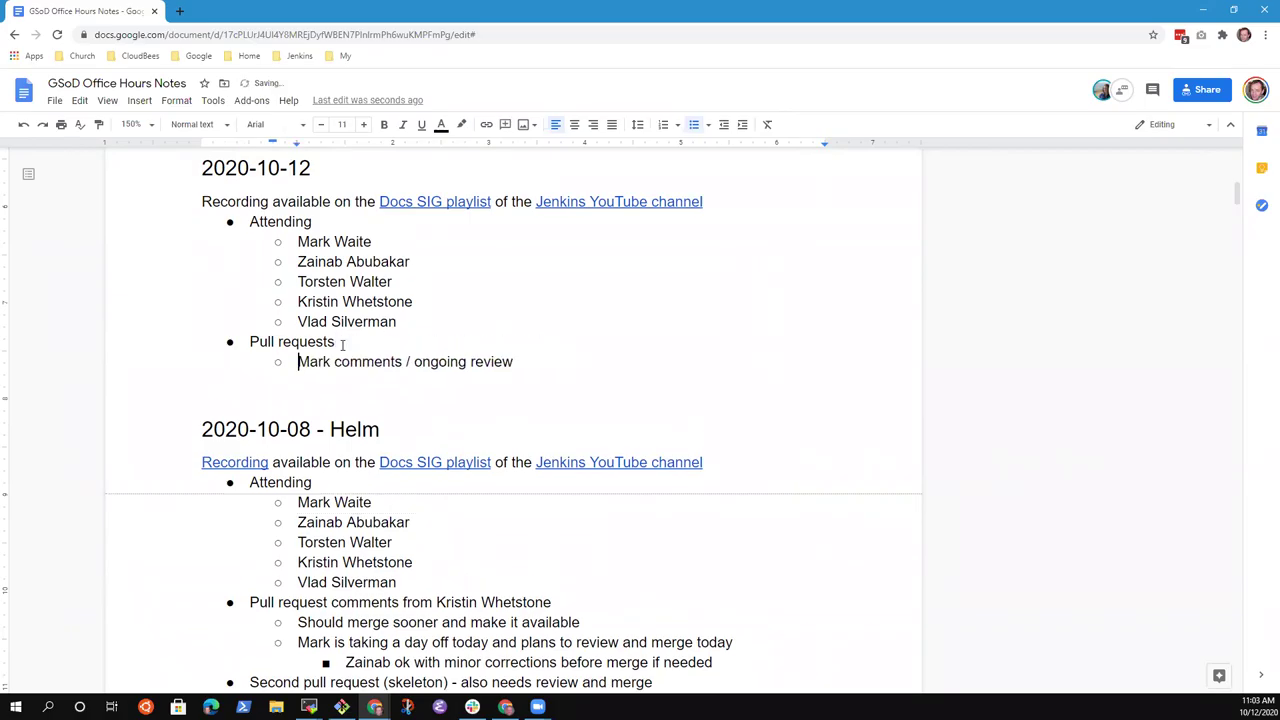
- Prefix the comments / ongoing review sub-bullet with "PR 1 - Install guide - "
{"action": "type", "text": "PR 1 -"}
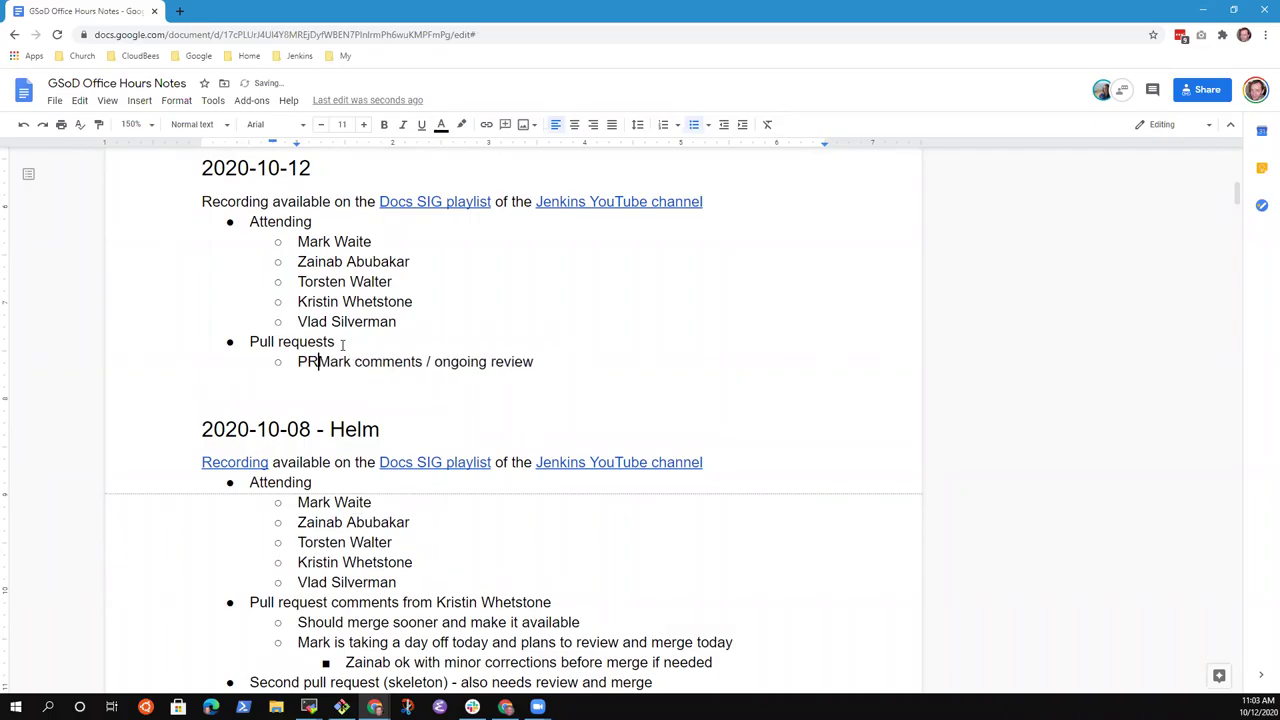
{"action": "type", "text": " Installat"}
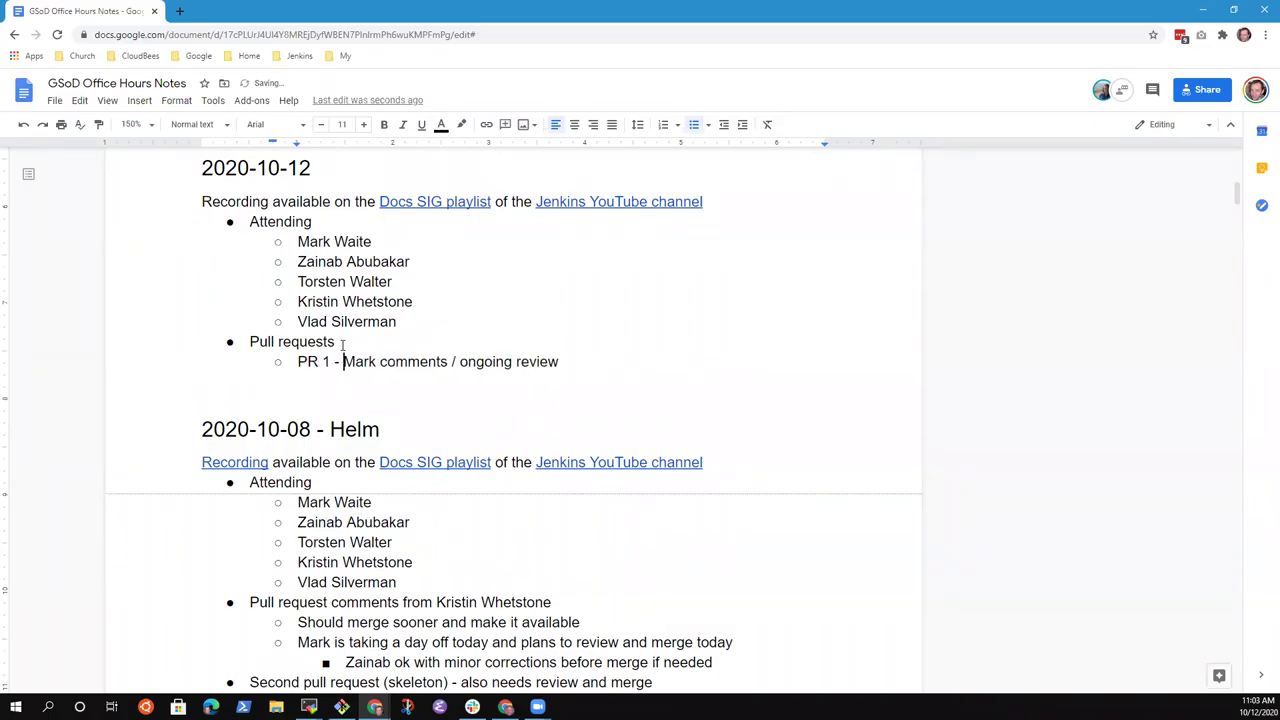
{"action": "key", "text": "BackSpace"}
{"action": "key", "text": "BackSpace"}
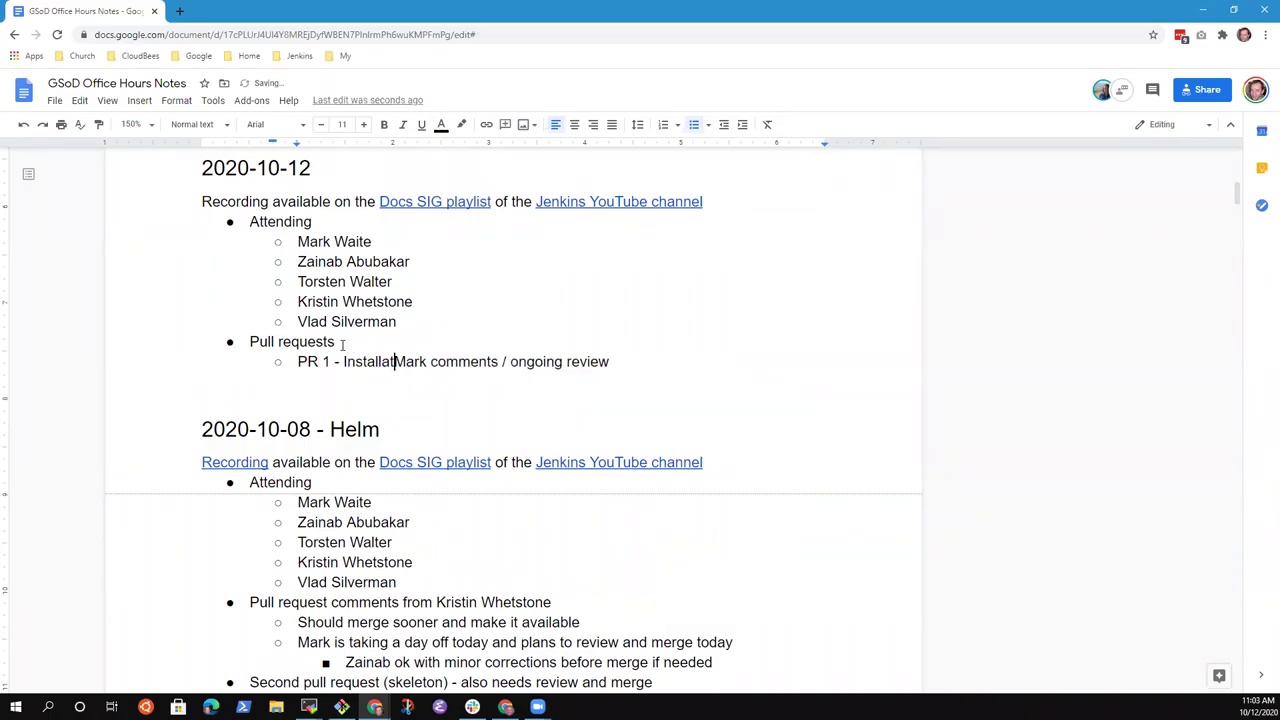
{"action": "type", "text": "guide "}
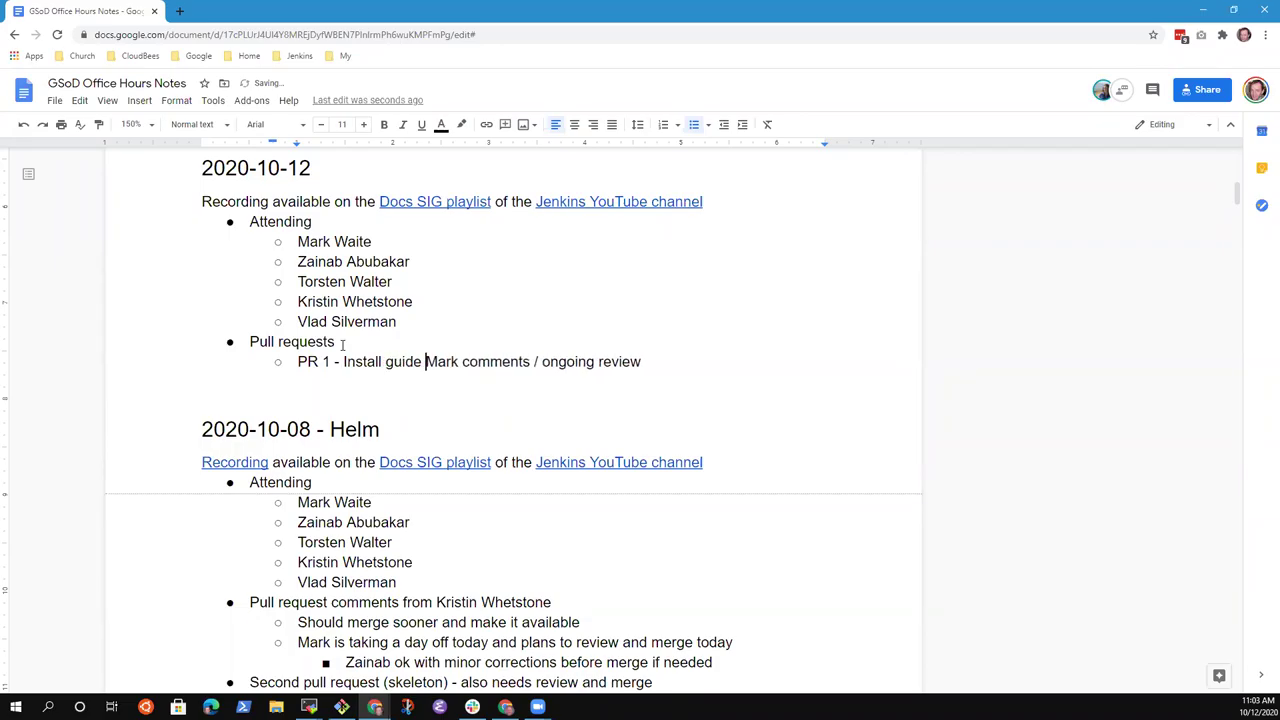
{"action": "type", "text": "-"}
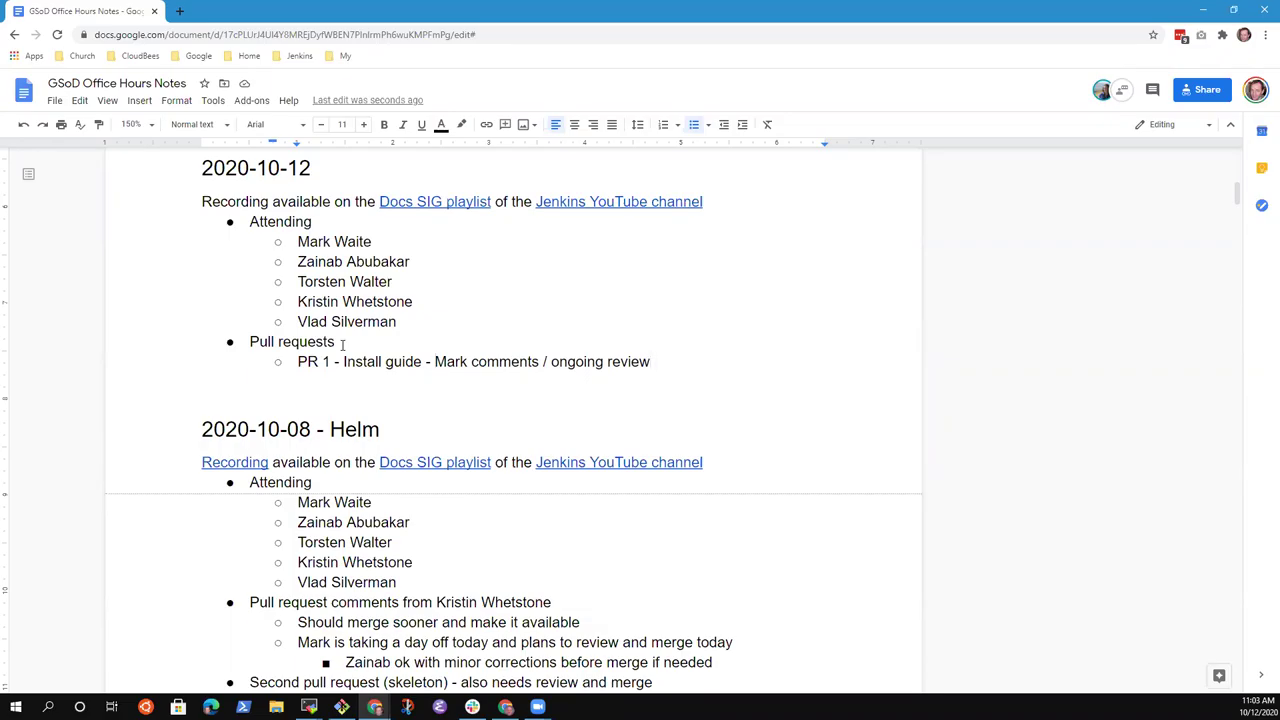
- Add a second sub-bullet under "Pull requests" reading "PR 2 - docs skeleton"
{"action": "left_click", "coordinate": [342, 344]}
{"action": "key", "text": "Right"}
{"action": "key", "text": "End"}
{"action": "key", "text": "Return"}
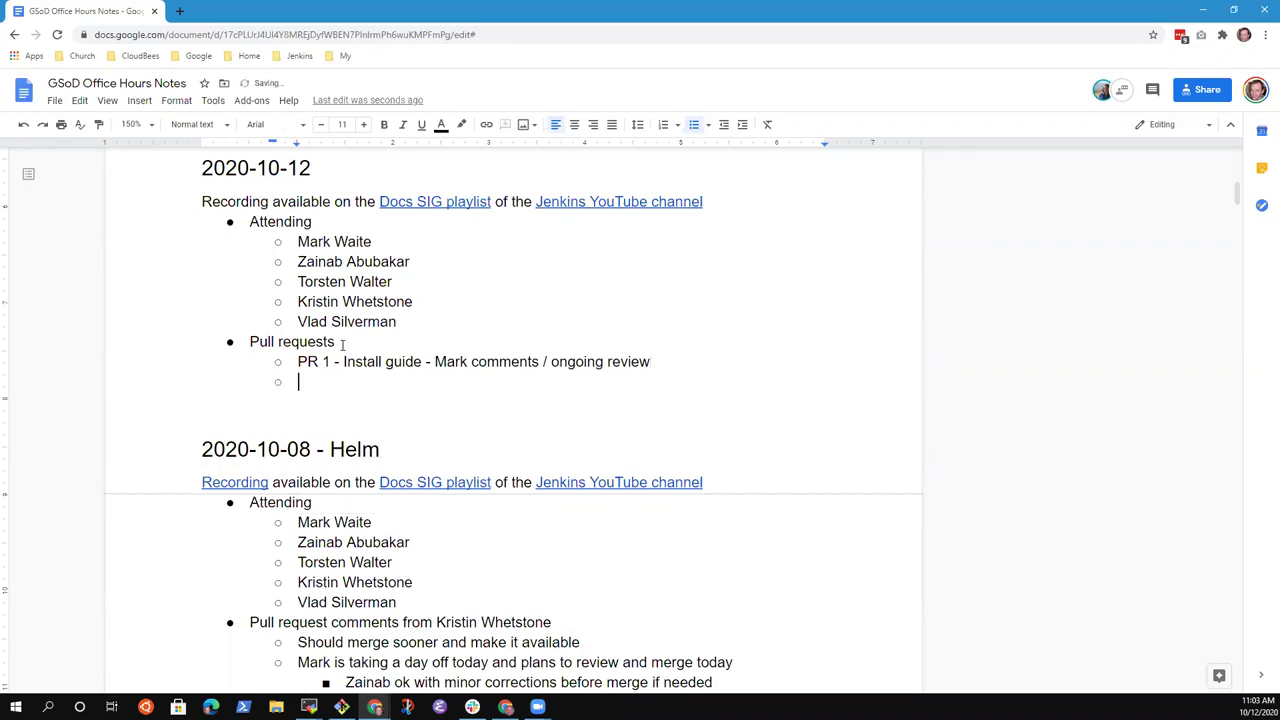
{"action": "type", "text": "PR 2"}
{"action": "key", "text": "Up"}
{"action": "key", "text": "Down"}
{"action": "type", "text": "- docs skeleton"}
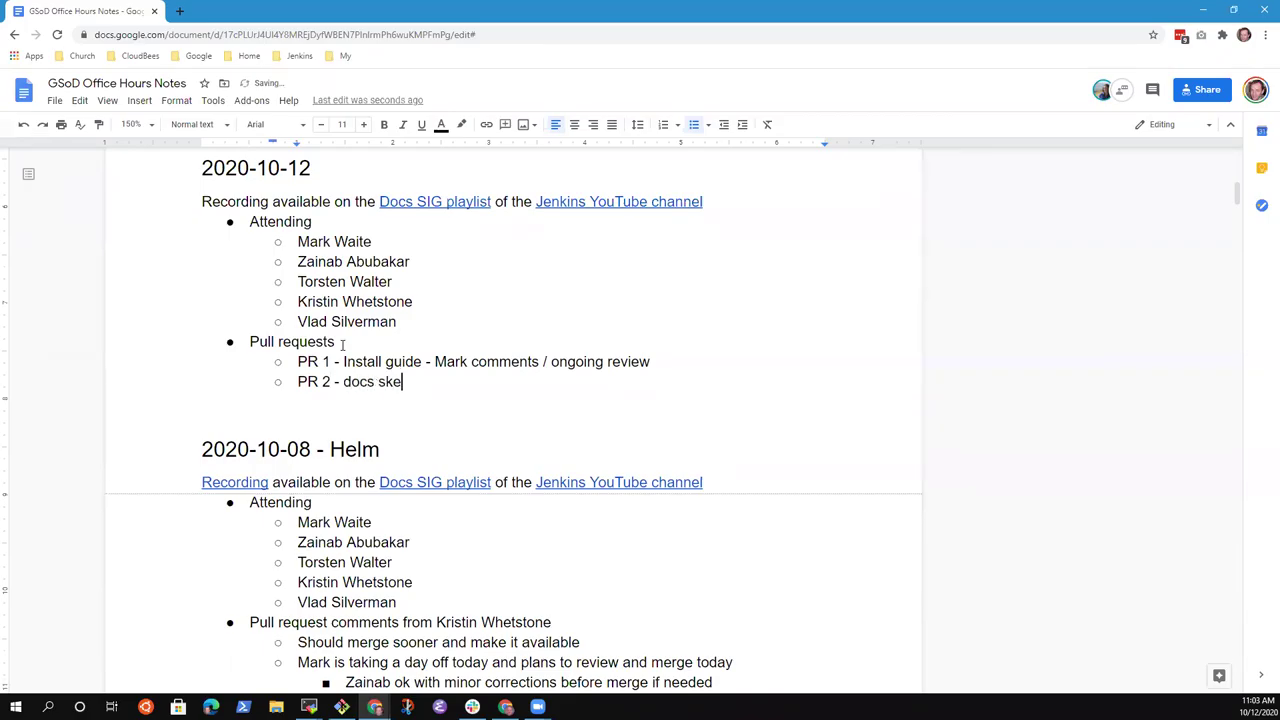
{"action": "key", "text": "ctrl+BackSpace"}
{"action": "type", "text": "se"}
{"action": "key", "text": "BackSpace"}
{"action": "type", "text": "keleton"}
- Delete the third attendee from the 2020-10-12 Attending list, including the bullet line
{"action": "key", "text": "Up"}
{"action": "key", "text": "Up"}
{"action": "key", "text": "Up"}
{"action": "key", "text": "Up"}
{"action": "key", "text": "Up"}
{"action": "key", "text": "Home"}
{"action": "key", "text": "shift+End"}
{"action": "key", "text": "Delete"}
{"action": "key", "text": "Delete"}
{"action": "key", "text": "Down"}
{"action": "key", "text": "Down"}
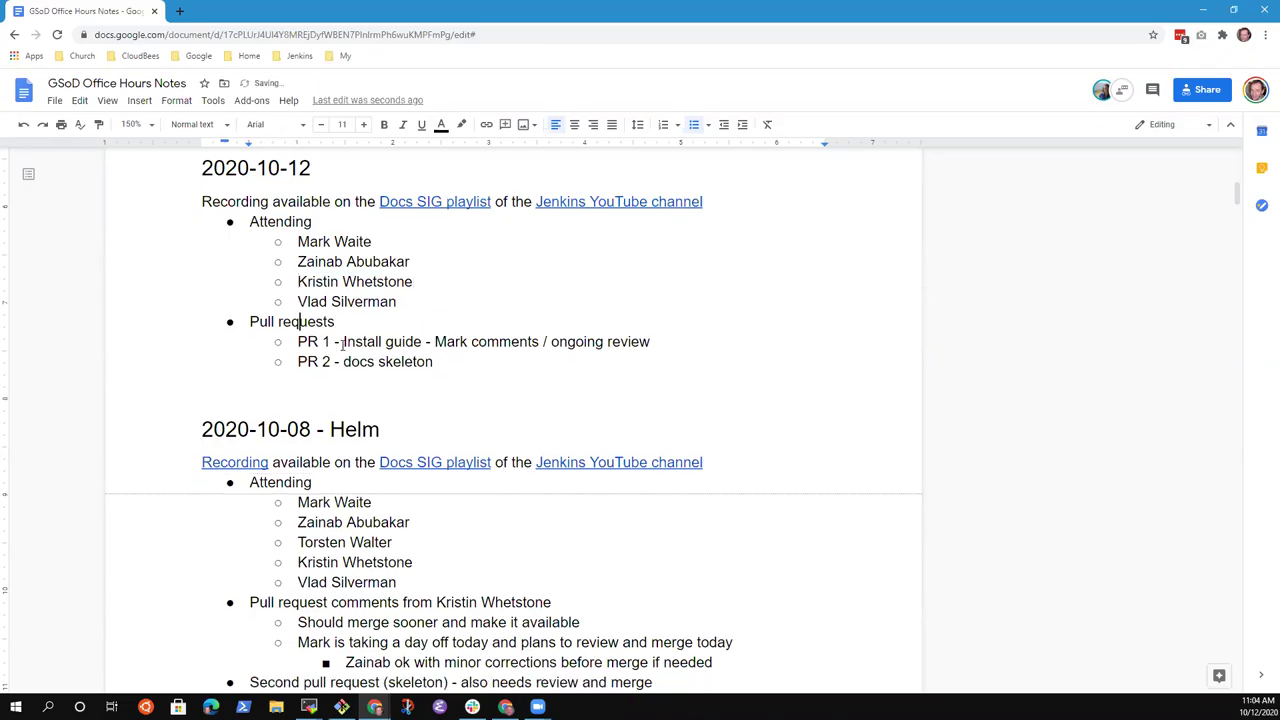
- Add a top-level bullet after PR 2 saying an attendee mentioned putting the files into a folder so that we can reference them
{"action": "key", "text": "End"}
{"action": "key", "text": "Down"}
{"action": "key", "text": "Down"}
{"action": "key", "text": "Return"}
{"action": "key", "text": "shift+Tab"}
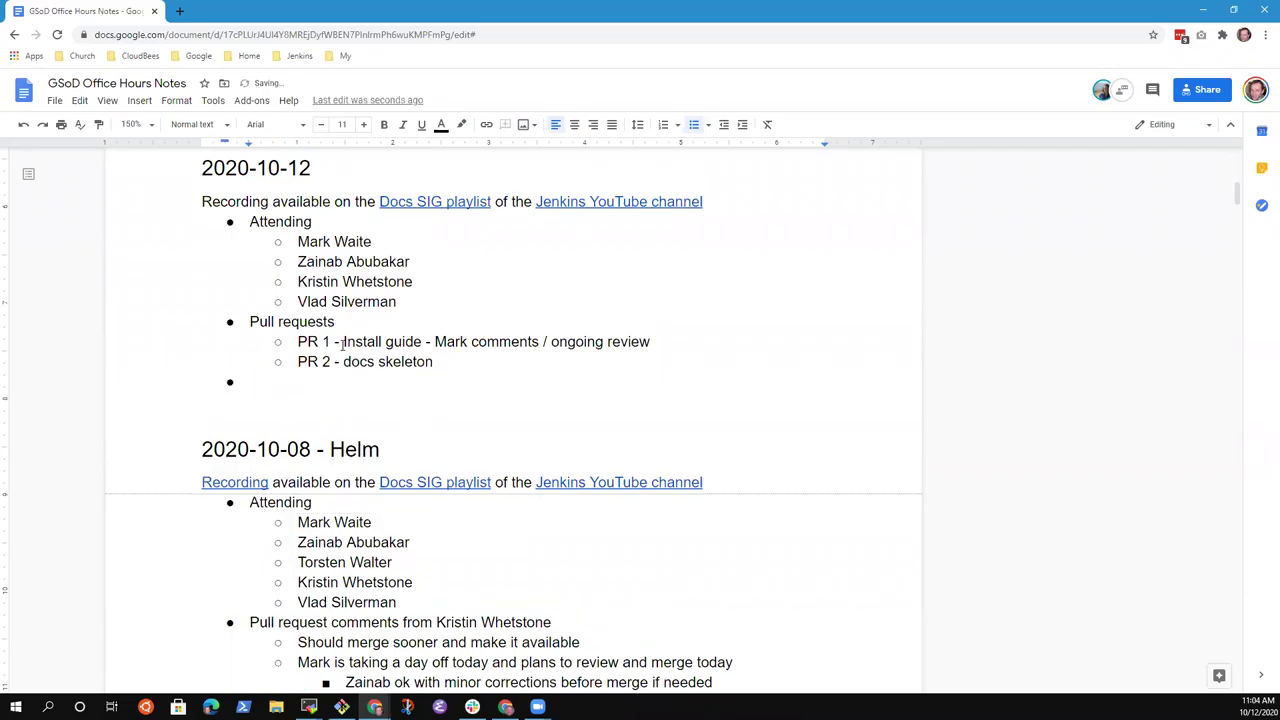
{"action": "type", "text": "Kristin mentioned "}
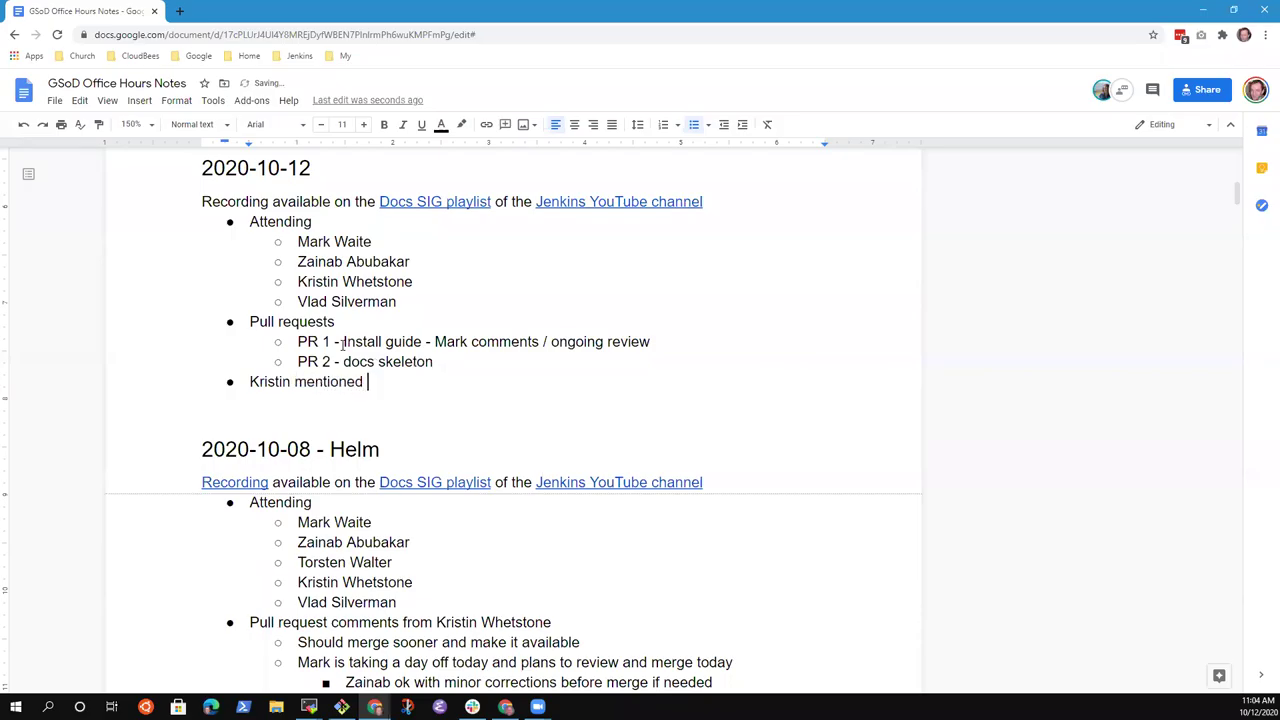
{"action": "type", "text": "putting the files int"}
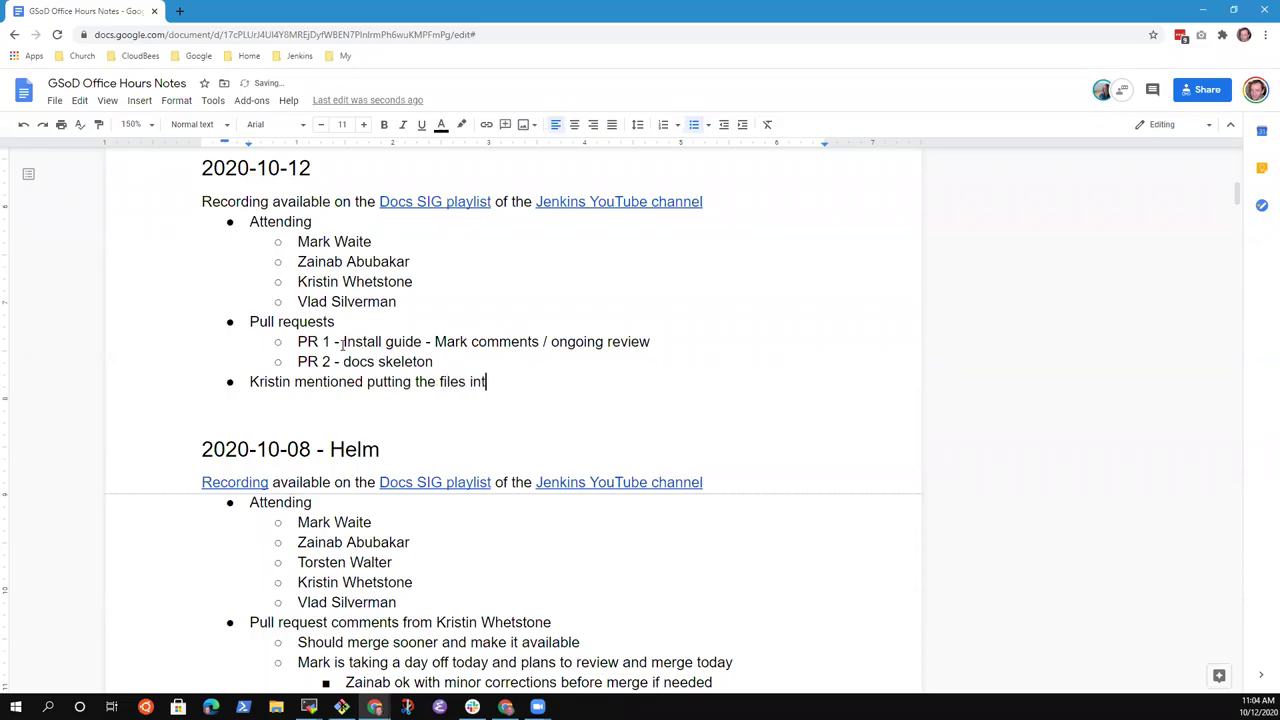
{"action": "type", "text": "o a folder so that we "}
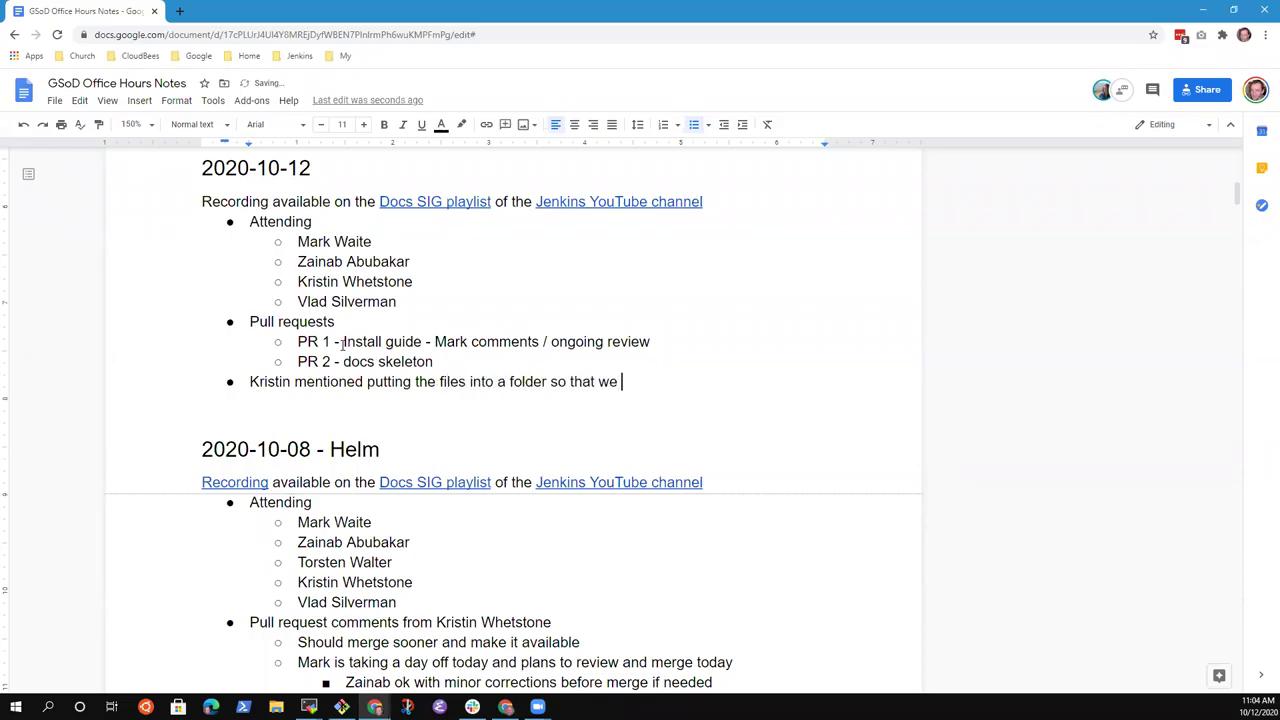
{"action": "type", "text": "can reference th"}
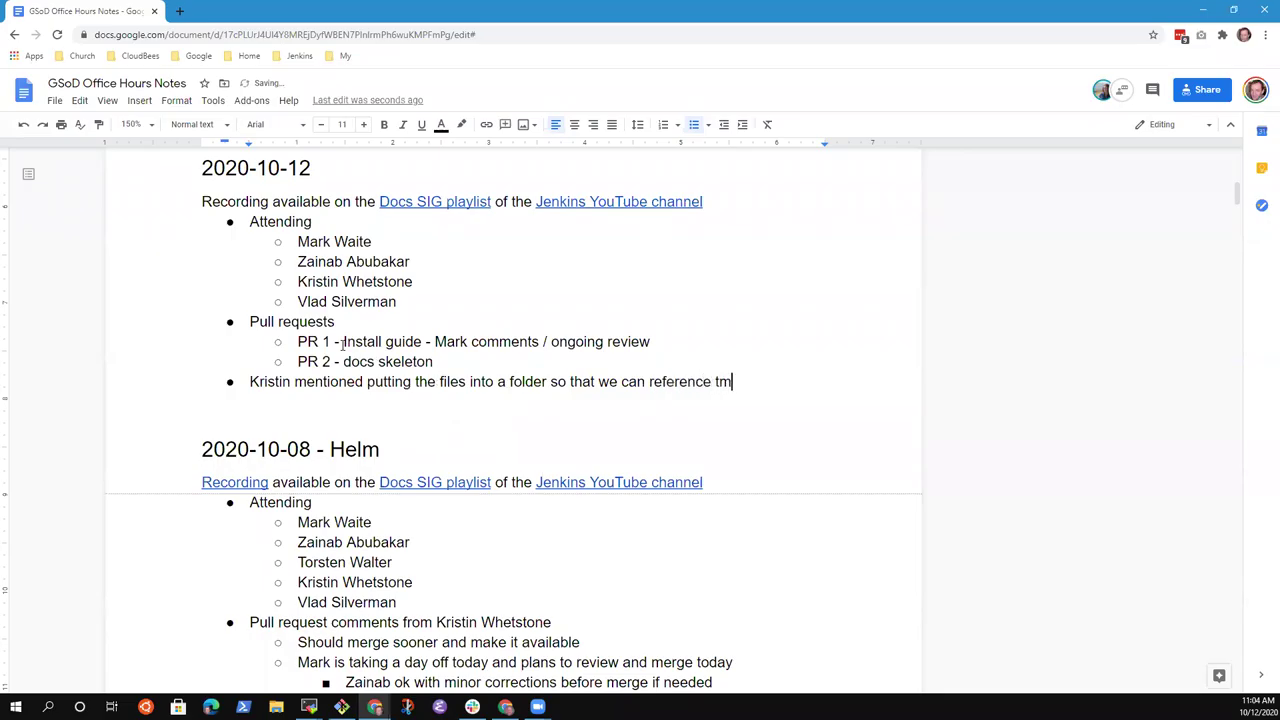
{"action": "key", "text": "BackSpace"}
{"action": "type", "text": "hem"}
{"action": "key", "text": "Return"}
{"action": "key", "text": "Tab"}
- Insert a top-level bullet above the folder note reading "Location for the Kubernetes sample files"
{"action": "key", "text": "Up"}
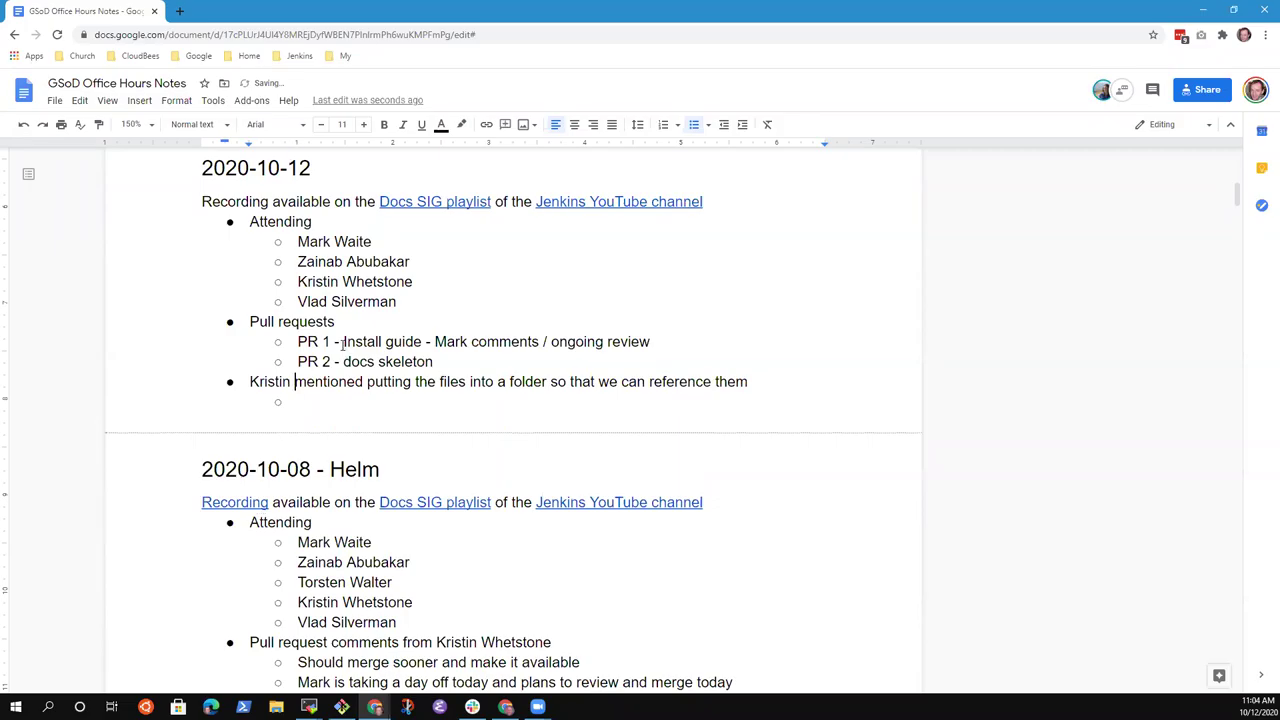
{"action": "key", "text": "Return"}
{"action": "key", "text": "Up"}
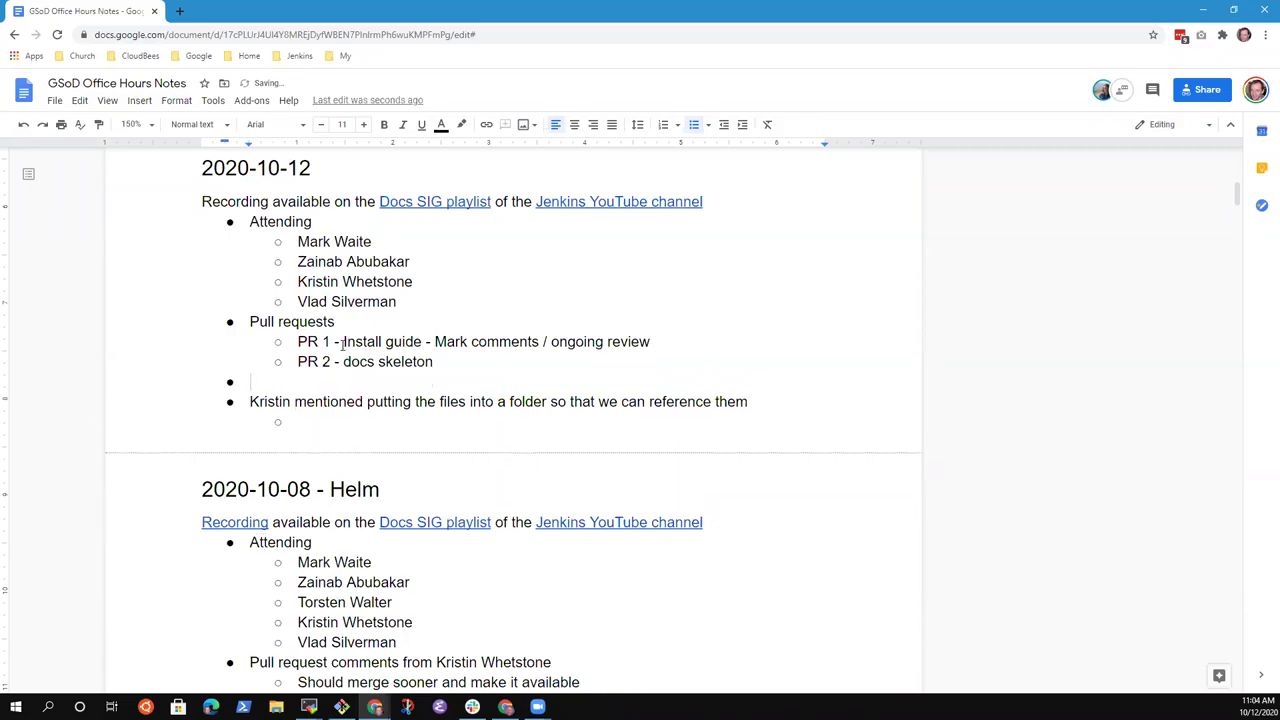
{"action": "type", "text": "Location for the Kuberente"}
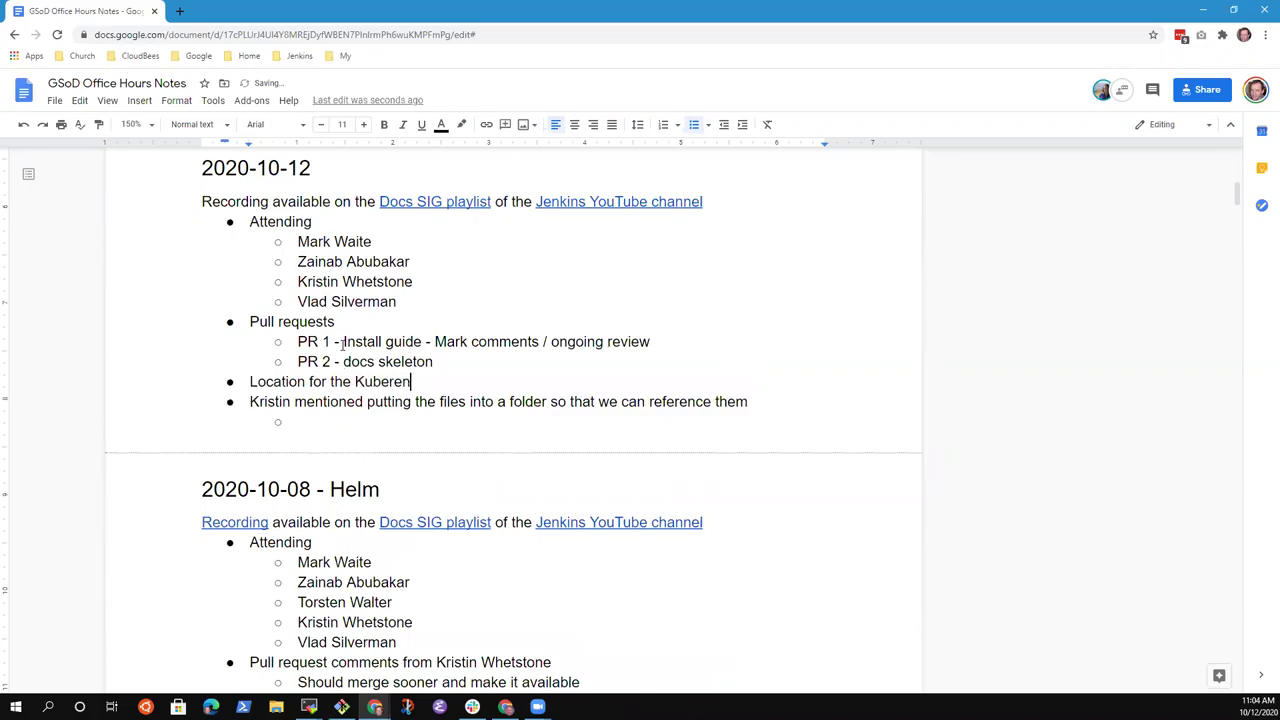
{"action": "key", "text": "BackSpace"}
{"action": "key", "text": "BackSpace"}
{"action": "key", "text": "BackSpace"}
{"action": "key", "text": "BackSpace"}
{"action": "type", "text": "netes "}
{"action": "type", "text": "folders"}
{"action": "key", "text": "ctrl+BackSpace"}
{"action": "type", "text": "sample files"}
- Add the sub-bullets "Service files" and "Value files" under the Kubernetes sample files bullet
{"action": "key", "text": "Return"}
{"action": "key", "text": "Tab"}
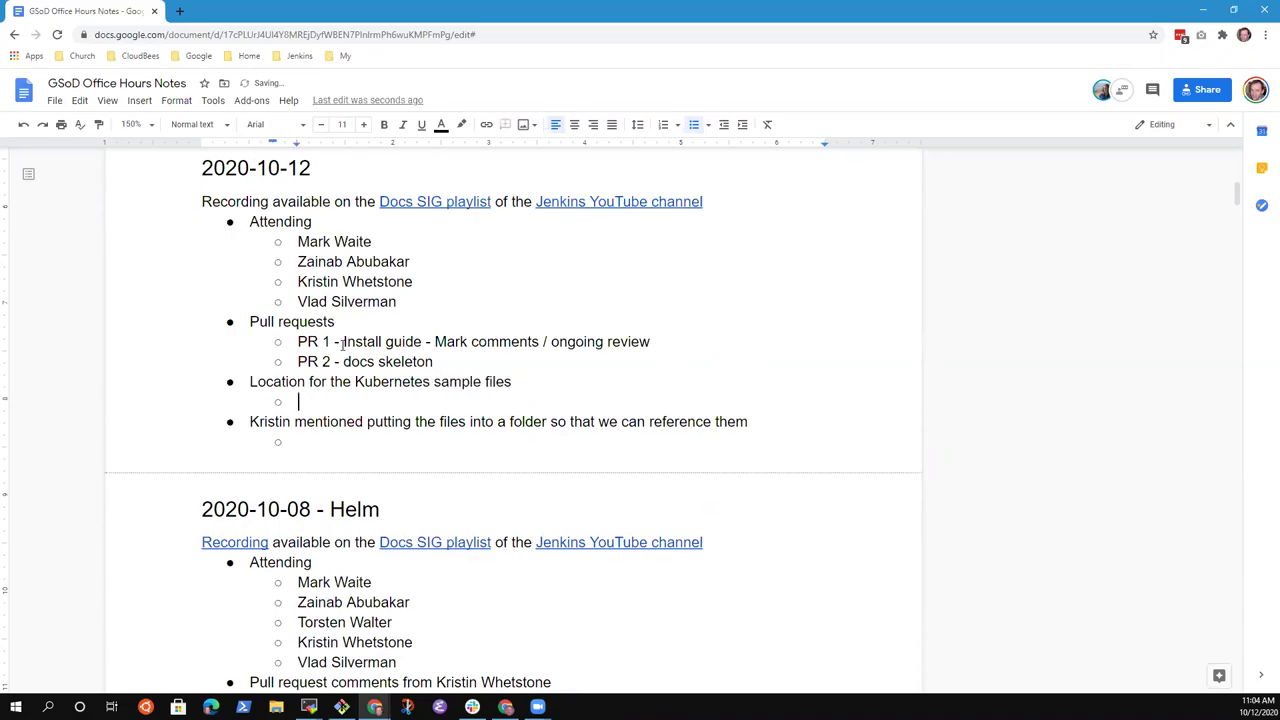
{"action": "type", "text": "v"}
{"action": "key", "text": "BackSpace"}
{"action": "type", "text": "Service files"}
{"action": "key", "text": "Return"}
{"action": "type", "text": "Va"}
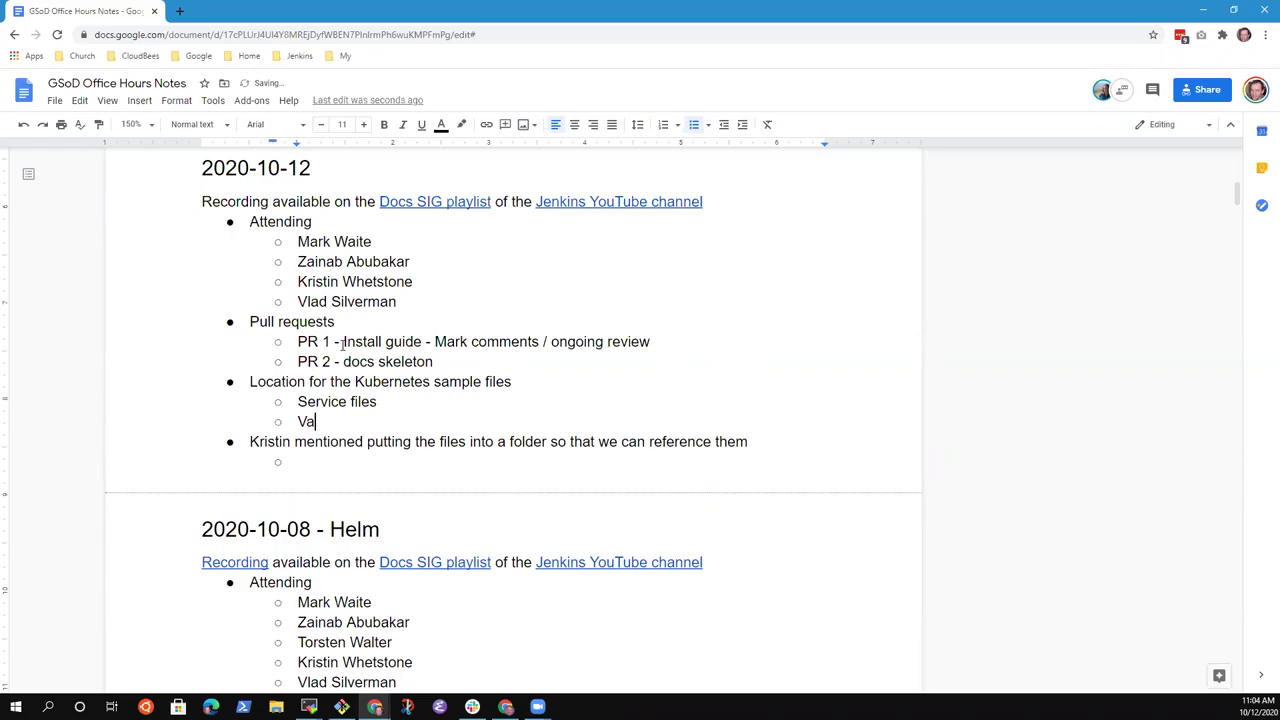
{"action": "type", "text": "lue files"}
- Append "(to be included in docs)" to the Kubernetes sample files bullet
{"action": "key", "text": "Down"}
{"action": "key", "text": "Home"}
{"action": "key", "text": "shift+End"}
{"action": "key", "text": "Down"}
{"action": "key", "text": "Left"}
{"action": "key", "text": "Home"}
{"action": "key", "text": "Up"}
{"action": "key", "text": "Up"}
{"action": "key", "text": "Up"}
{"action": "key", "text": "End"}
{"action": "type", "text": "(to be included "}
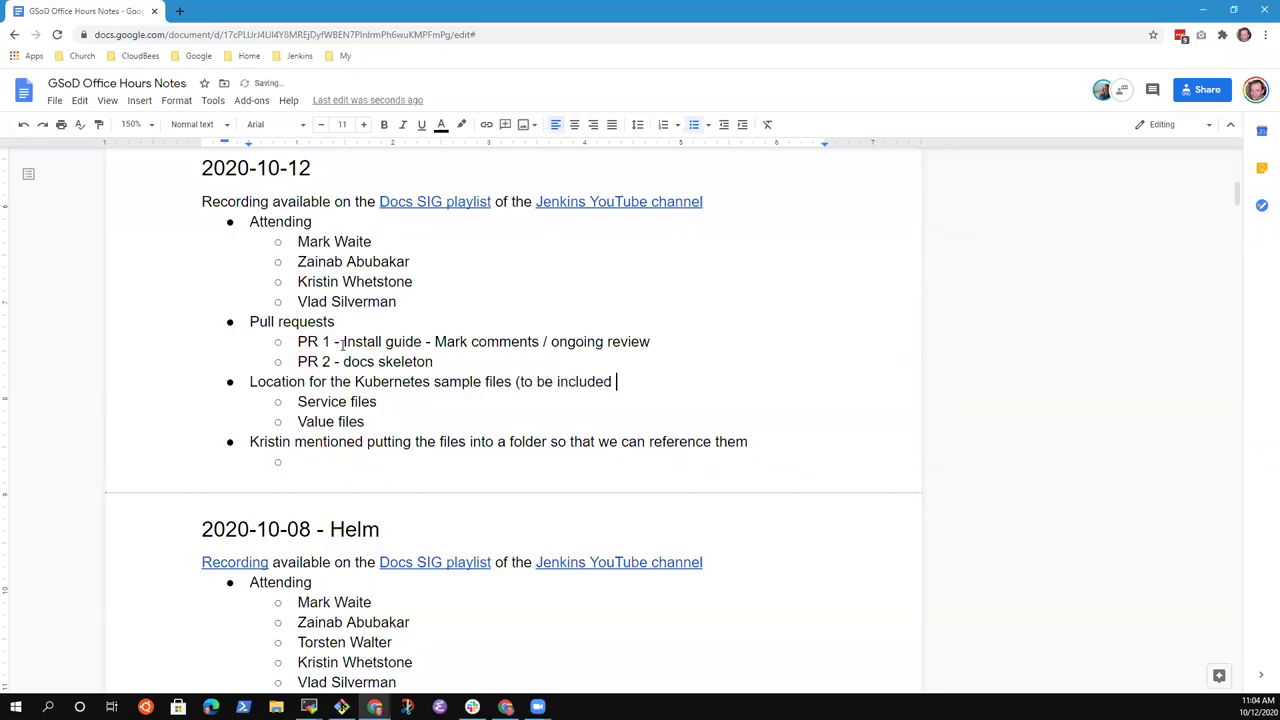
{"action": "type", "text": "in docs)"}
- Delete the bullet about putting the files into a folder, together with its empty sub-bullet
{"action": "key", "text": "Home"}
{"action": "key", "text": "shift+End"}
{"action": "key", "text": "Delete"}
{"action": "key", "text": "Delete"}
{"action": "key", "text": "BackSpace"}
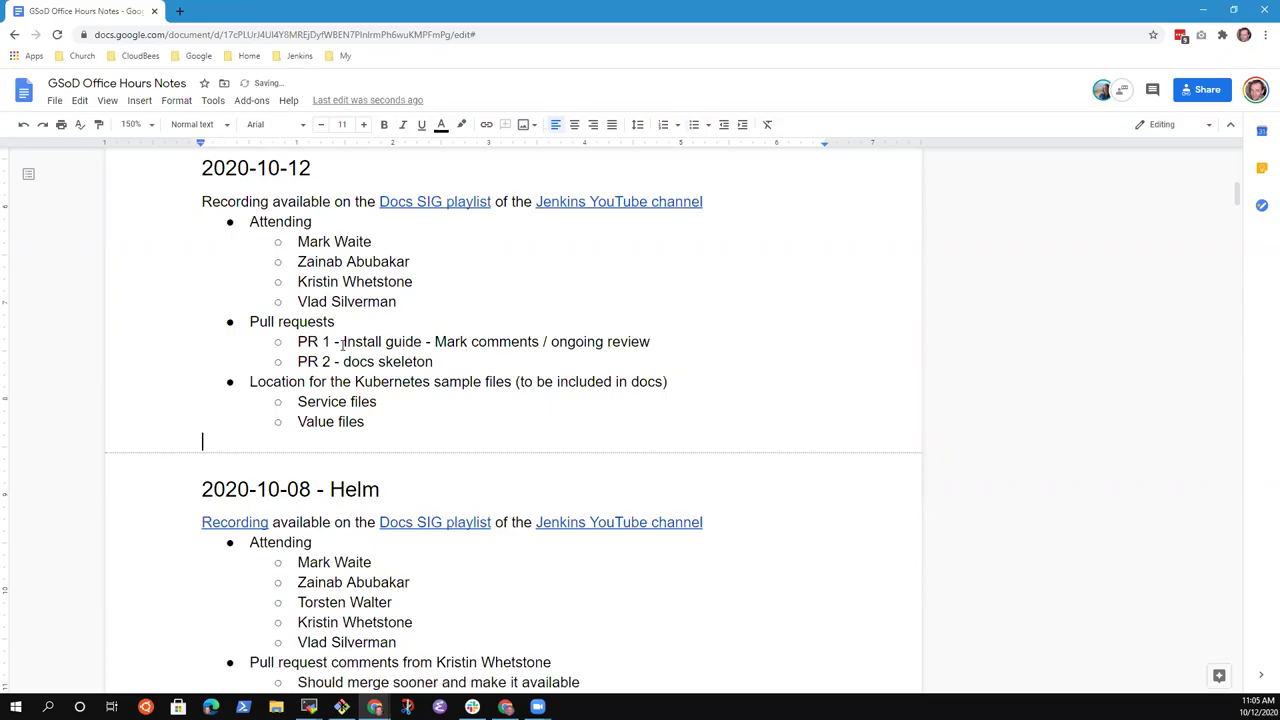
- Add "as reference" after "docs" inside the parentheses of the Kubernetes sample files bullet
{"action": "key", "text": "Up"}
{"action": "key", "text": "Up"}
{"action": "key", "text": "shift+End"}
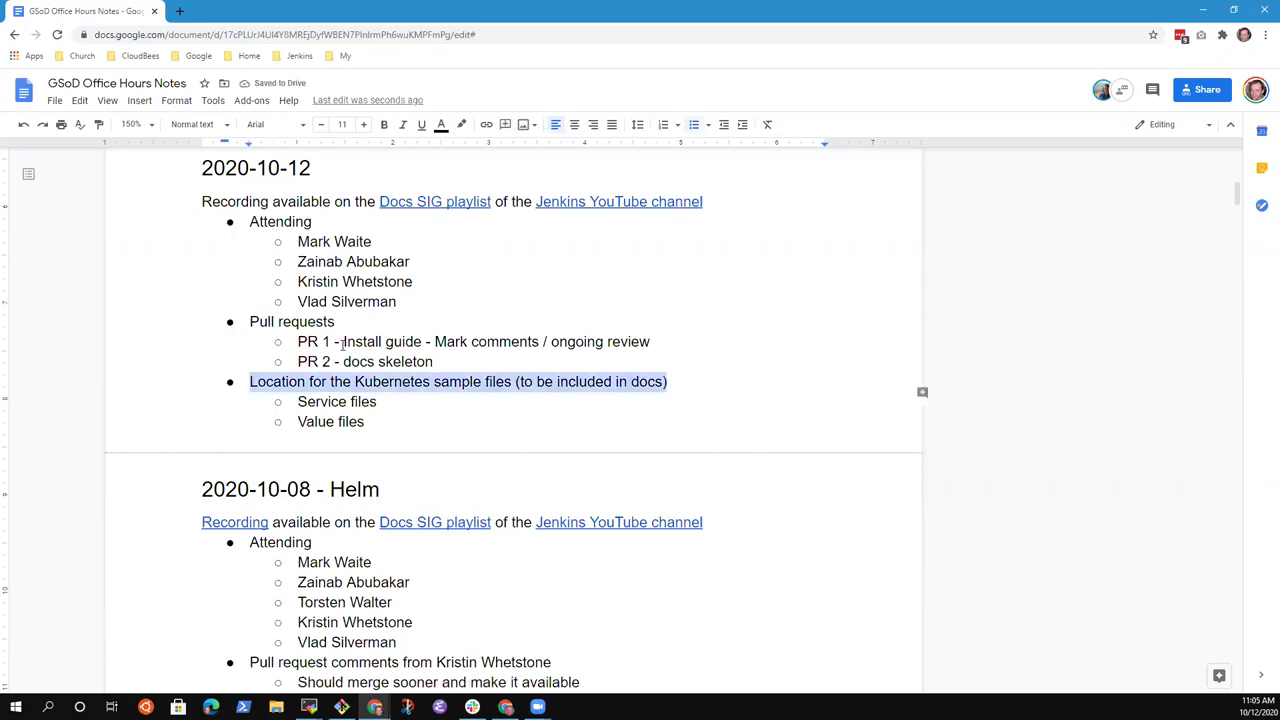
{"action": "key", "text": "Right"}
{"action": "type", "text": "-"}
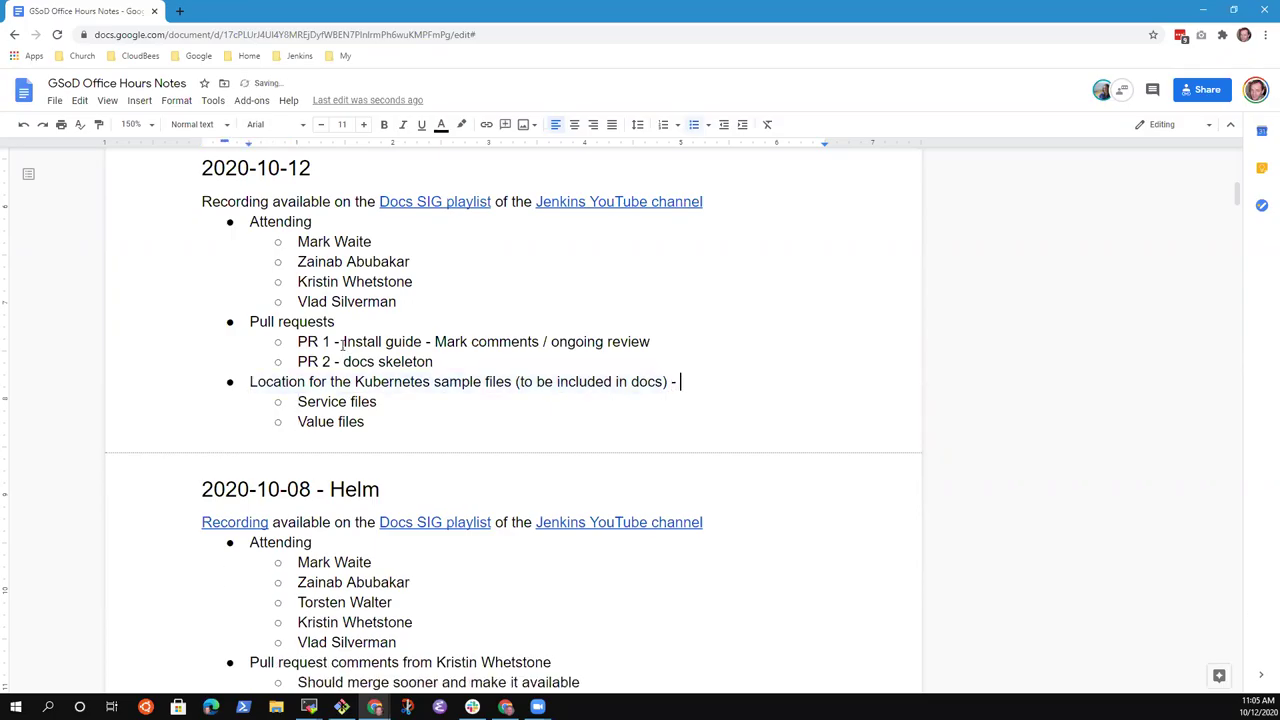
{"action": "type", "text": "Se"}
{"action": "key", "text": "BackSpace"}
{"action": "key", "text": "BackSpace"}
{"action": "key", "text": "BackSpace"}
{"action": "key", "text": "Left"}
{"action": "key", "text": "Left"}
{"action": "key", "text": "Left"}
{"action": "type", "text": "as reference"}
- Remove the trailing dash from the Kubernetes sample files bullet, keeping "Service files" as a separate sub-bullet
{"action": "key", "text": "End"}
{"action": "key", "text": "Delete"}
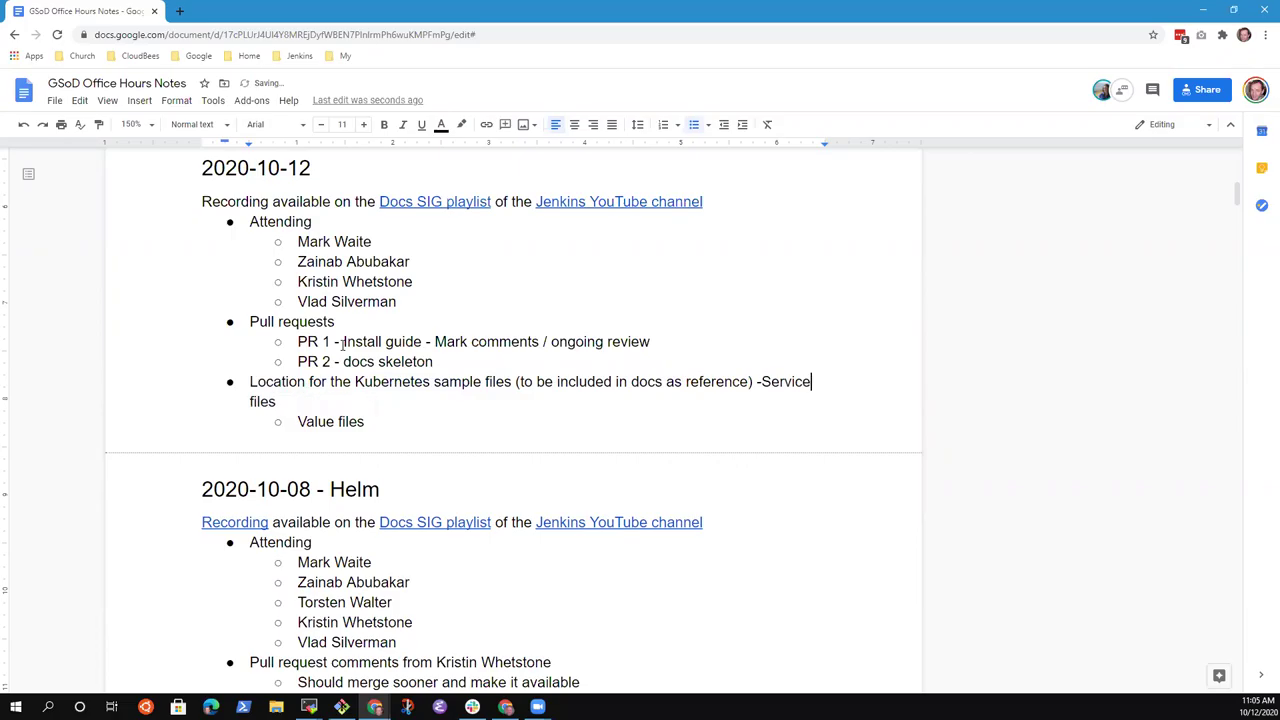
{"action": "key", "text": "ctrl+z"}
{"action": "key", "text": "BackSpace"}
{"action": "key", "text": "BackSpace"}
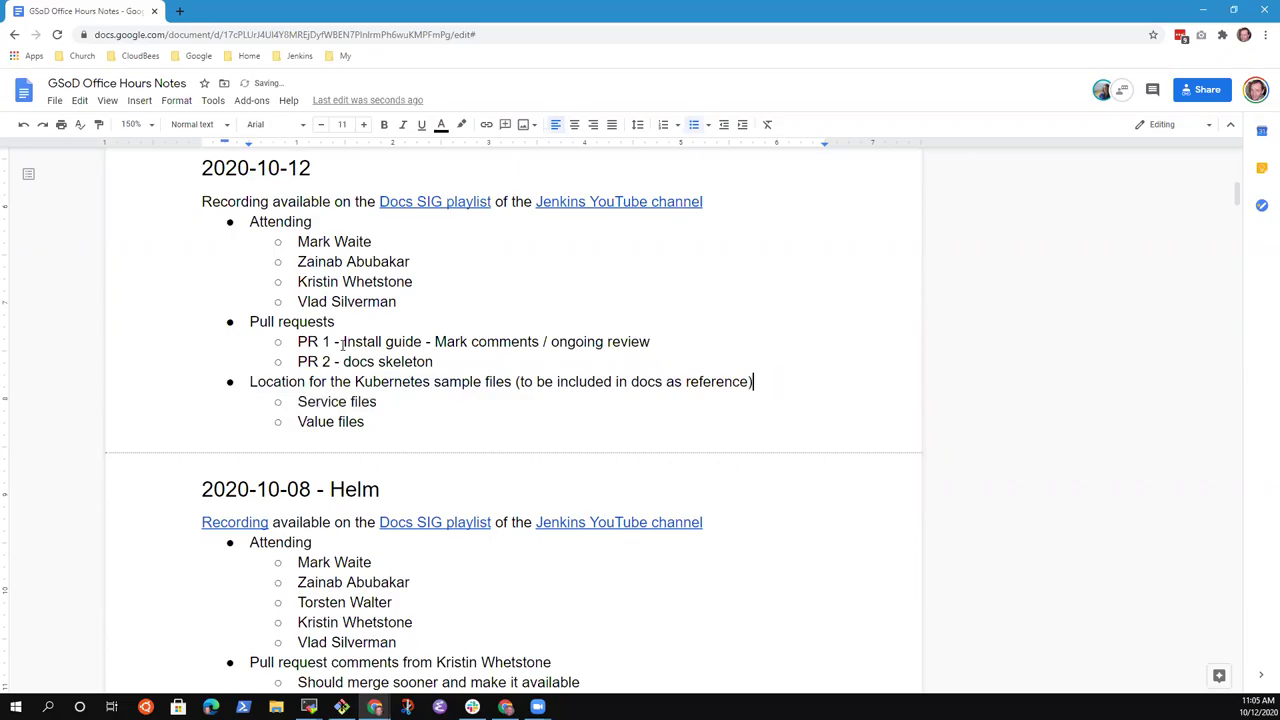
- Add a nested bullet under "Value files" reading "Link to the file so that it can be seen as a file"
{"action": "key", "text": "Down"}
{"action": "key", "text": "Down"}
{"action": "key", "text": "Return"}
{"action": "key", "text": "Tab"}
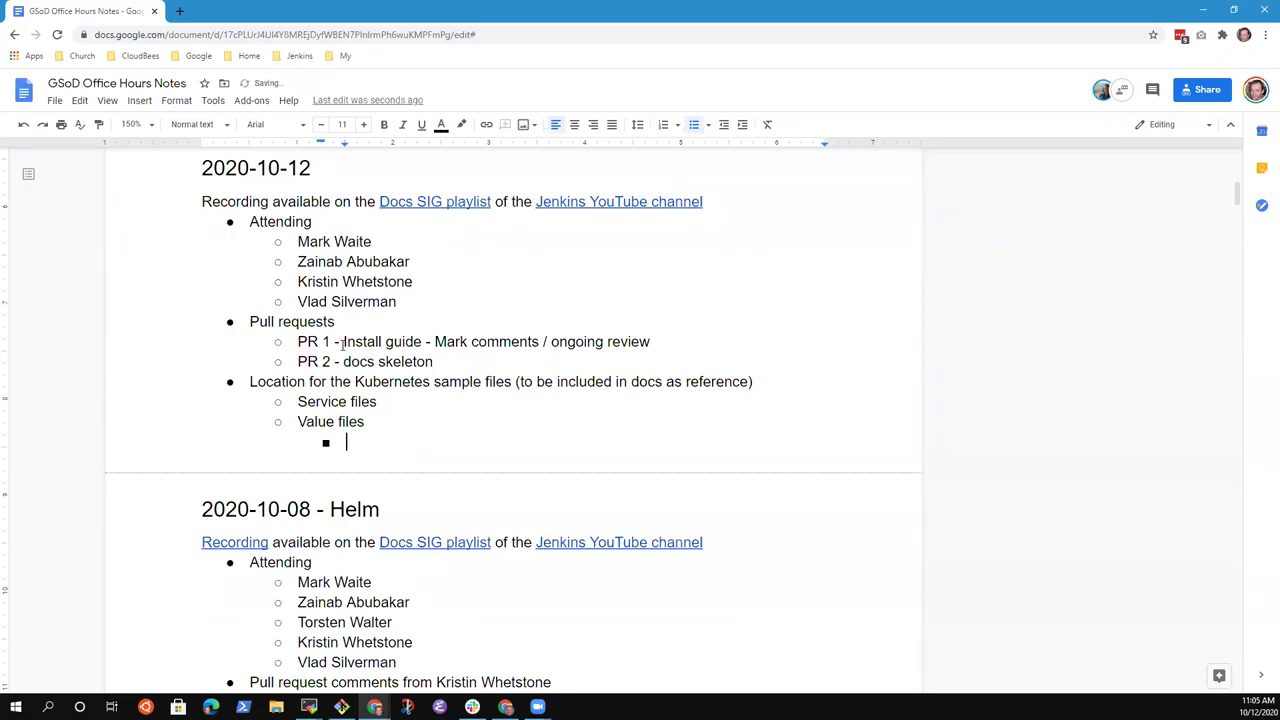
{"action": "type", "text": "Link to the "}
{"action": "type", "text": "file so that it ca"}
{"action": "type", "text": "n bnee"}
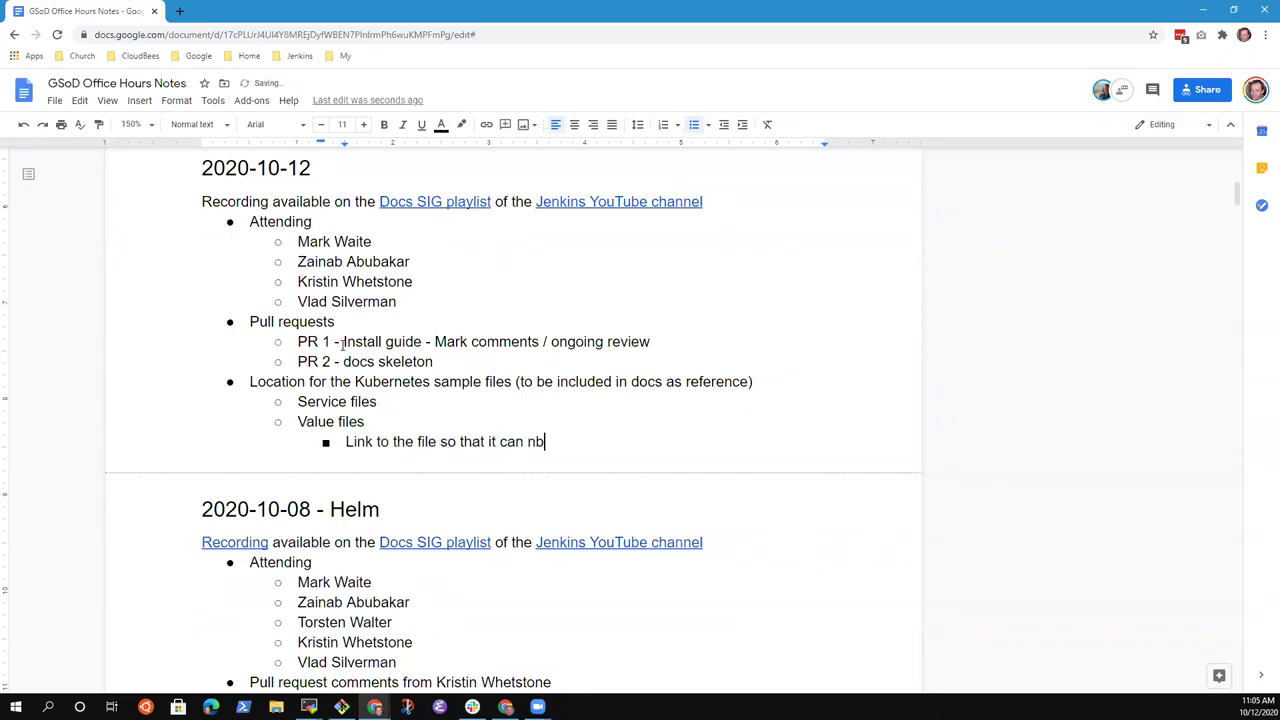
{"action": "key", "text": "BackSpace"}
{"action": "key", "text": "BackSpace"}
{"action": "key", "text": "BackSpace"}
{"action": "type", "text": "e seen as a file"}
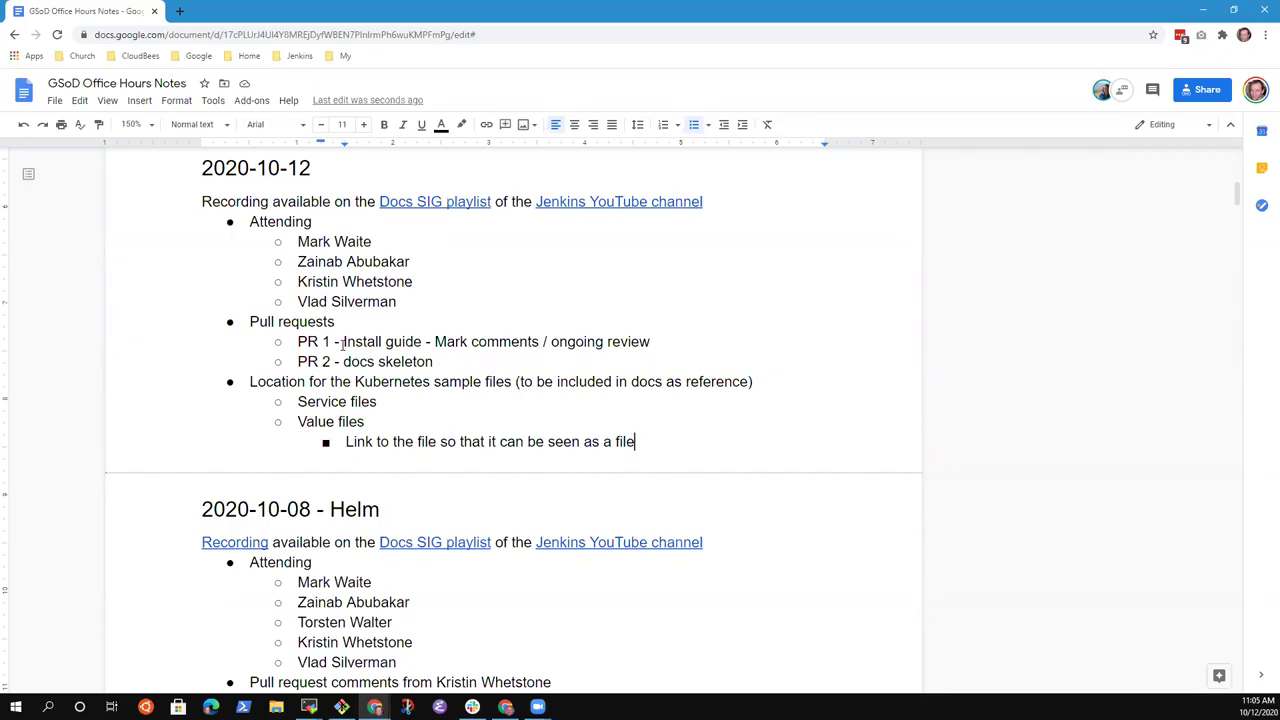
{"action": "key", "text": "Up"}
{"action": "key", "text": "Up"}
{"action": "key", "text": "Down"}
{"action": "key", "text": "Home"}
{"action": "key", "text": "shift+End"}
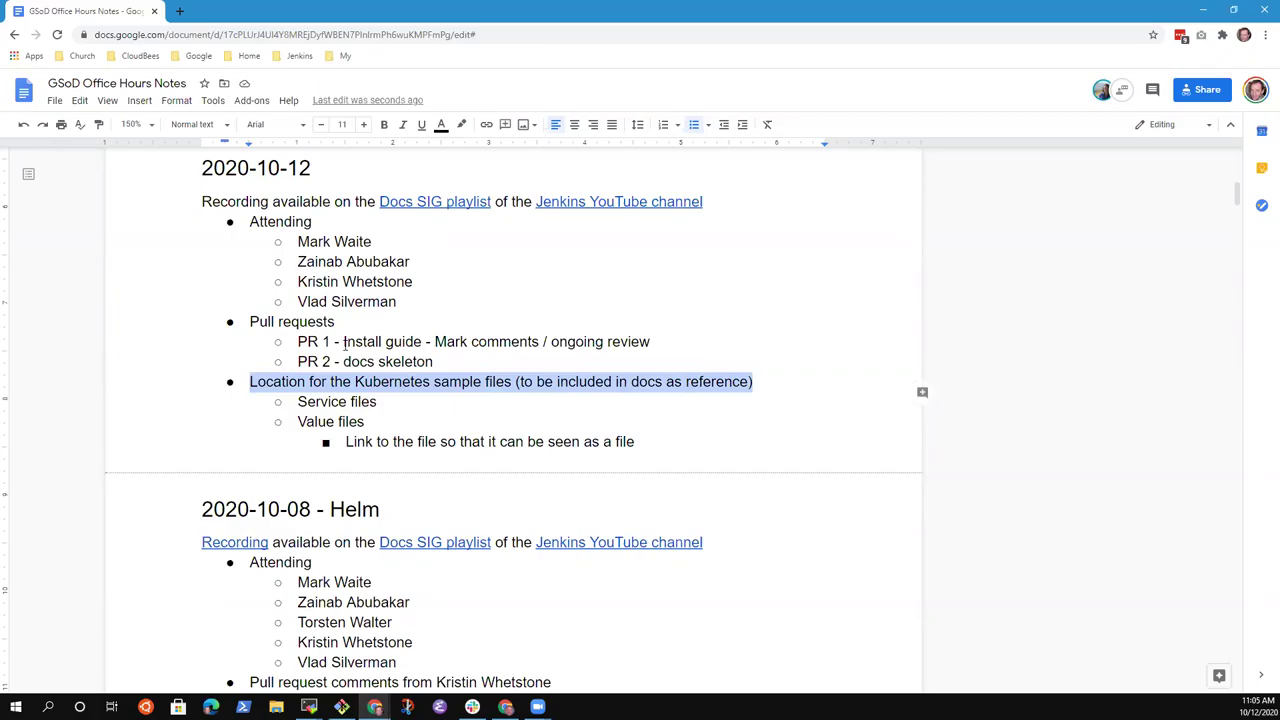
{"action": "key", "text": "Down"}
{"action": "key", "text": "Down"}
{"action": "key", "text": "Down"}
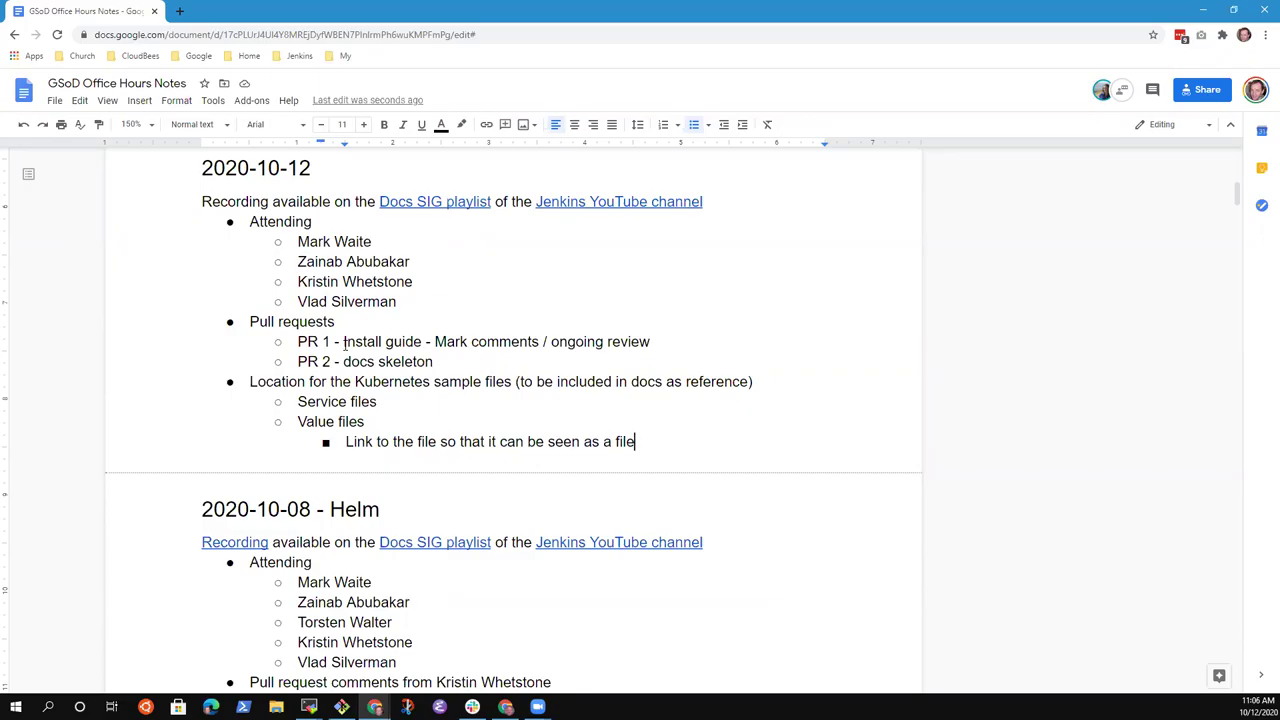
- Start a new top-level bullet below the nested bullet about linking to the file
{"action": "key", "text": "Return"}
{"action": "key", "text": "shift+Tab"}
{"action": "key", "text": "shift+Tab"}
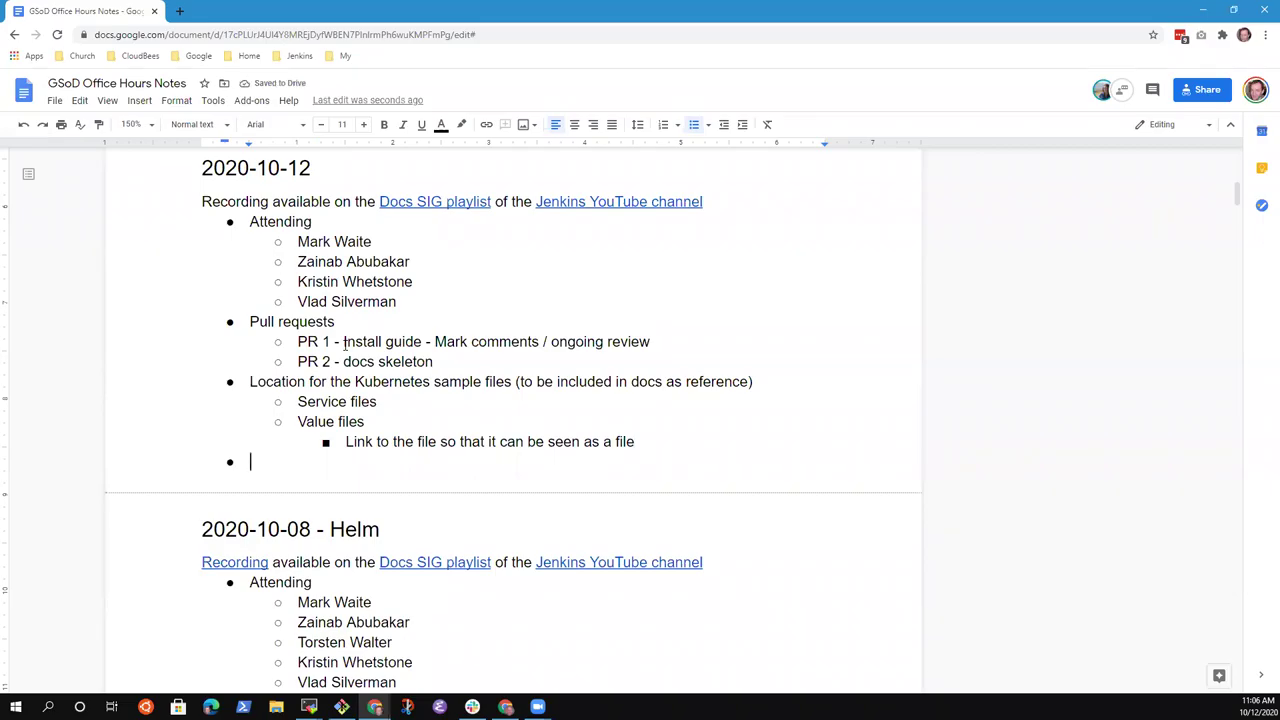
{"action": "type", "text": "Reviews"}
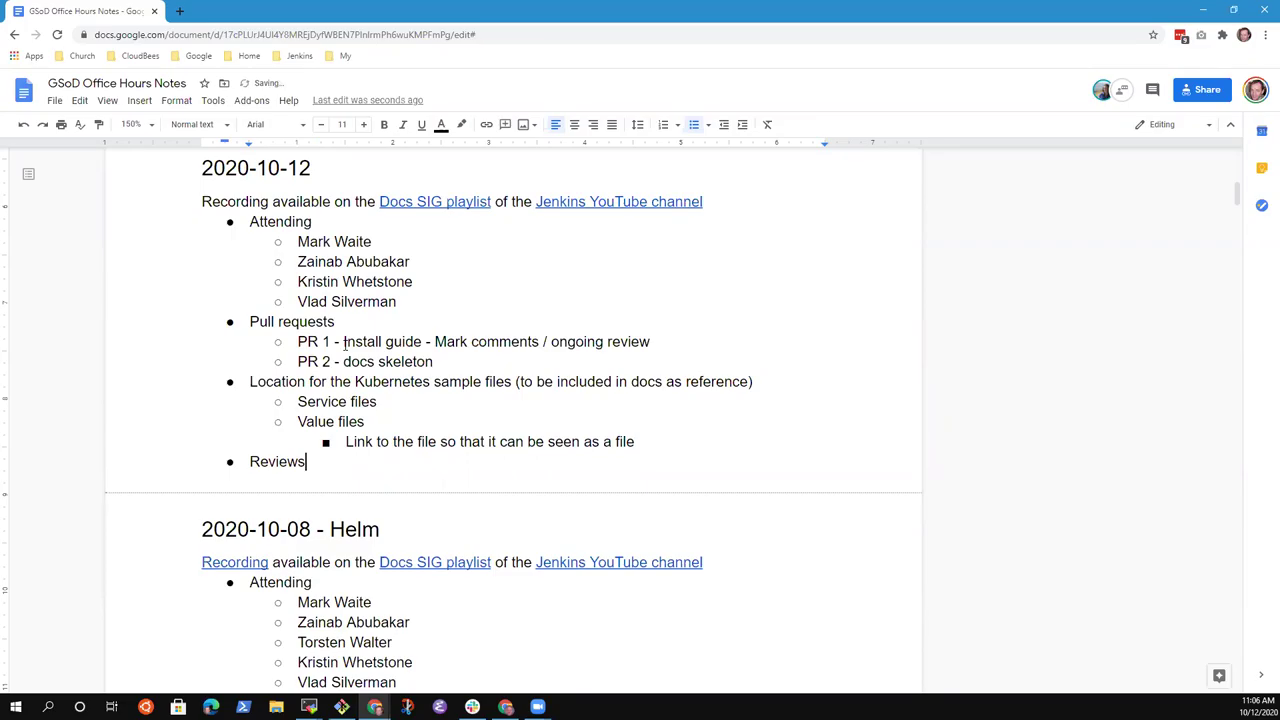
{"action": "key", "text": "BackSpace"}
{"action": "key", "text": "BackSpace"}
{"action": "key", "text": "BackSpace"}
{"action": "key", "text": "BackSpace"}
{"action": "key", "text": "BackSpace"}
{"action": "key", "text": "BackSpace"}
{"action": "key", "text": "BackSpace"}
{"action": "key", "text": "BackSpace"}
- Write "Timeline for merge reviews and completion -" in the new bullet, followed by the responsible attendee's first name
{"action": "type", "text": "Timeline for merge "}
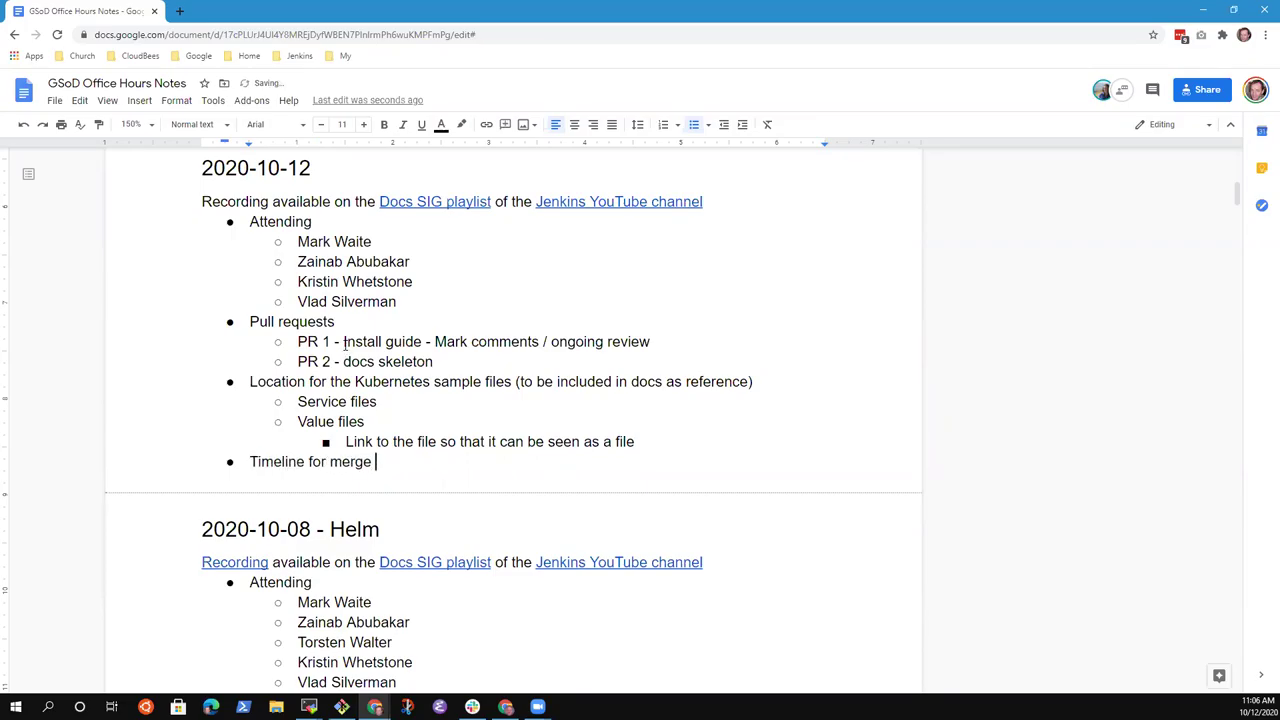
{"action": "type", "text": "reviews -"}
{"action": "key", "text": "BackSpace"}
{"action": "key", "text": "BackSpace"}
{"action": "key", "text": "BackSpace"}
{"action": "type", "text": "and comple"}
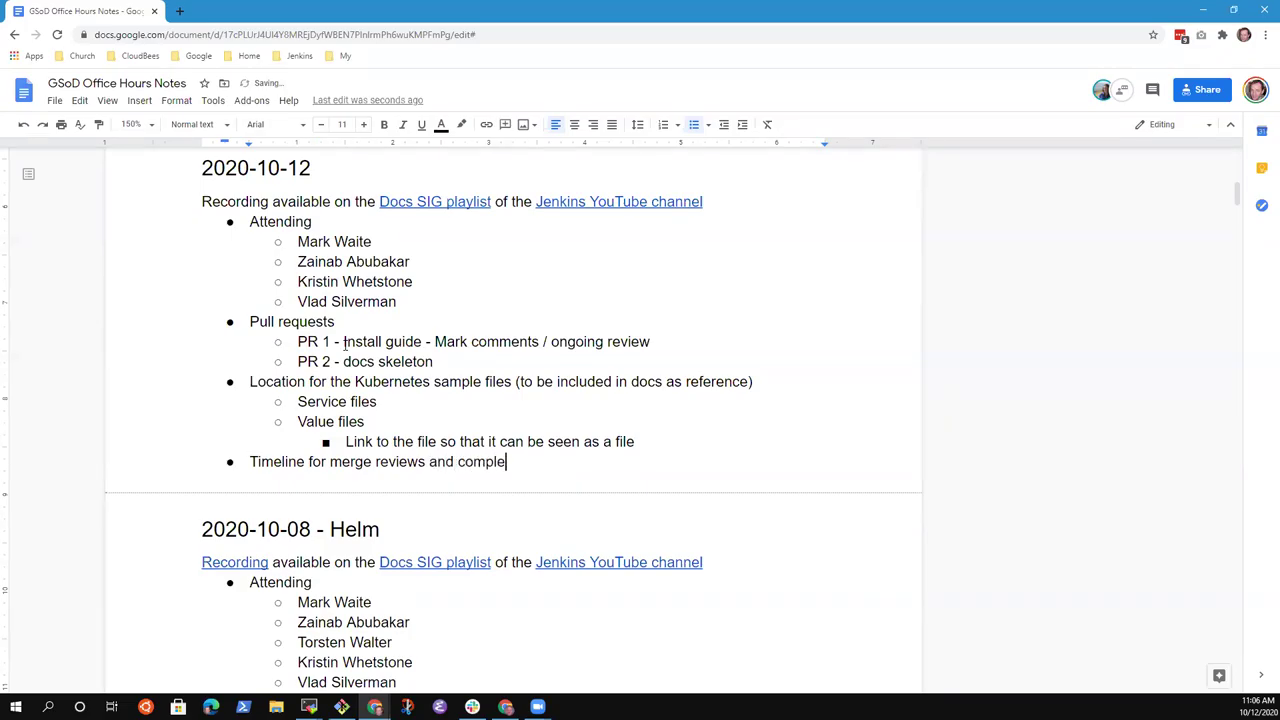
{"action": "type", "text": "tion - Kristin"}
- Add a sub-bullet under the timeline bullet reading "How can we get things out to users"
{"action": "key", "text": "Return"}
{"action": "key", "text": "Tab"}
{"action": "type", "text": "How"}
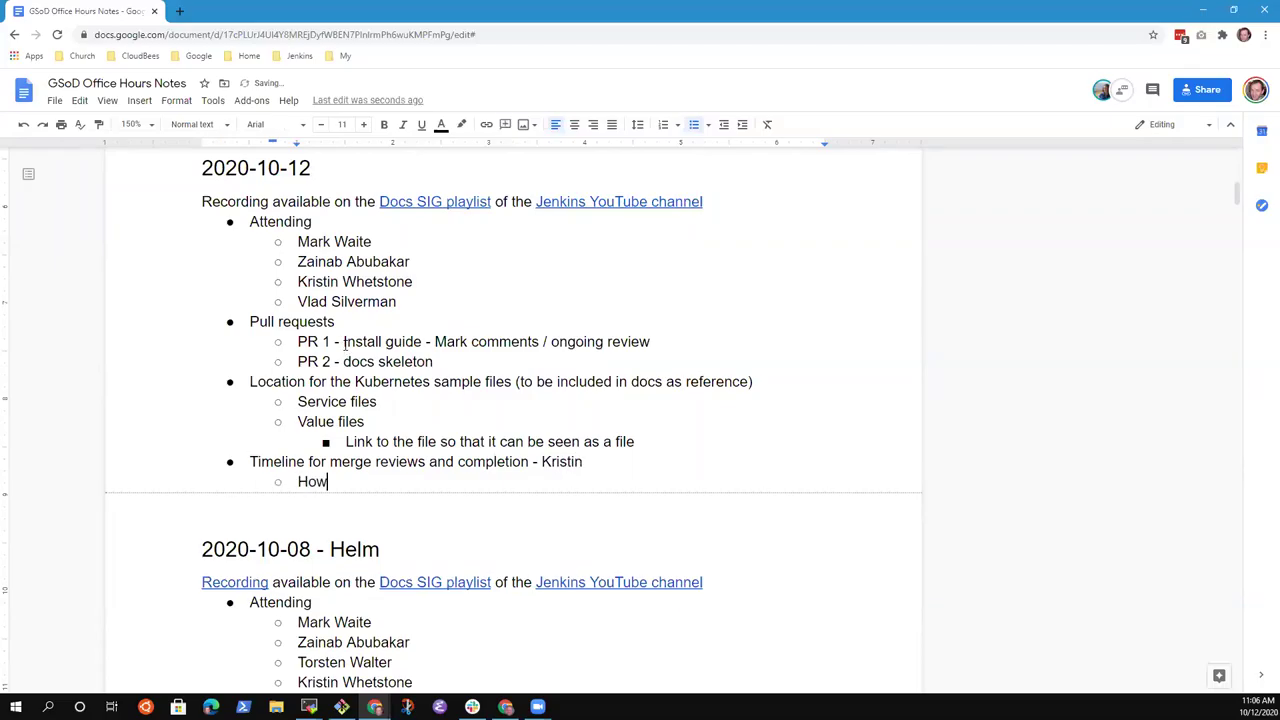
{"action": "type", "text": " can we get "}
{"action": "type", "text": "thiu"}
{"action": "type", "text": "gs out the"}
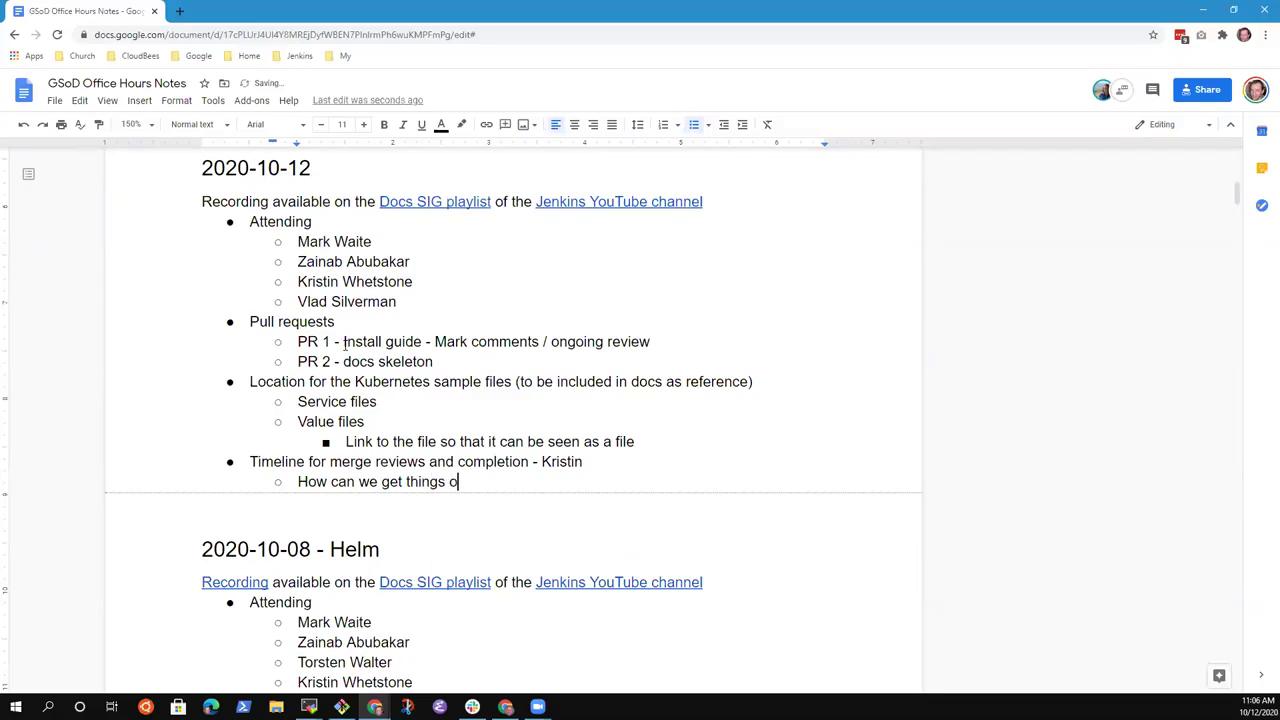
{"action": "key", "text": "BackSpace"}
{"action": "key", "text": "BackSpace"}
{"action": "key", "text": "BackSpace"}
{"action": "key", "text": "BackSpace"}
{"action": "type", "text": "to users"}
- Add a second timeline sub-bullet reading "Should we have a blog post?" and end the first sub-bullet with a question mark
{"action": "key", "text": "Return"}
{"action": "type", "text": "S"}
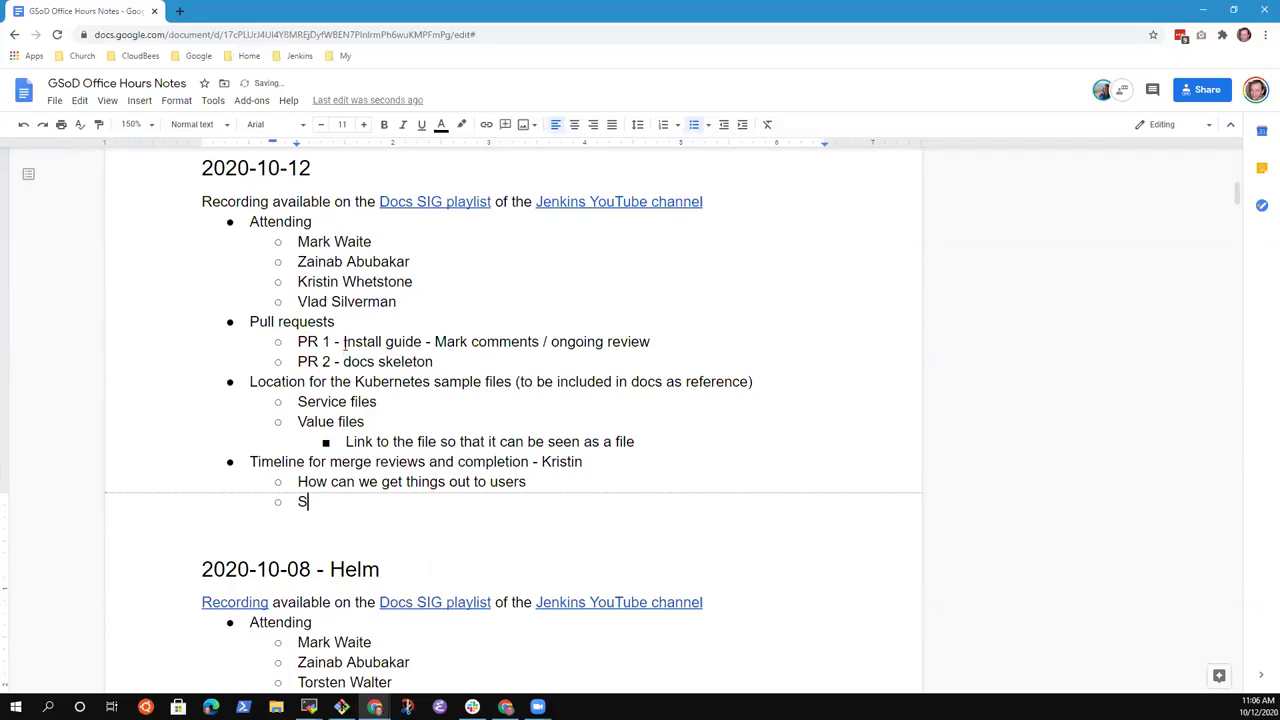
{"action": "type", "text": "hould we havve"}
{"action": "key", "text": "BackSpace"}
{"action": "key", "text": "BackSpace"}
{"action": "key", "text": "BackSpace"}
{"action": "type", "text": "e a "}
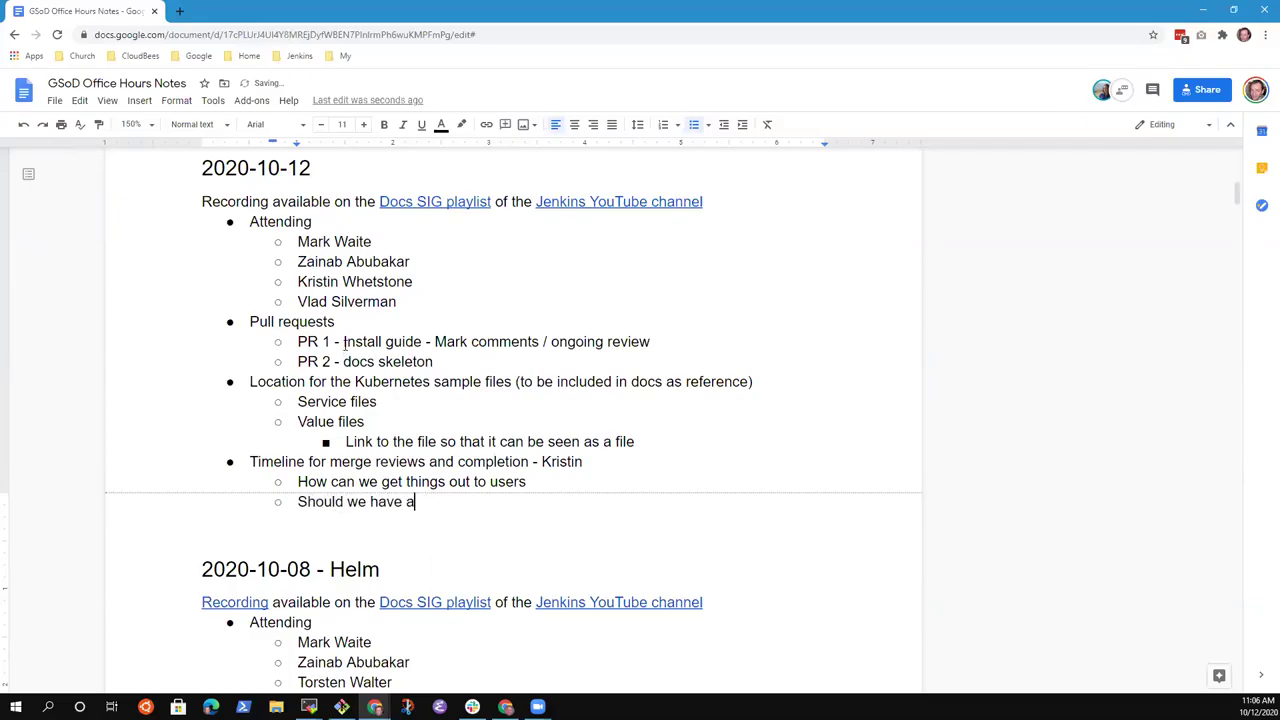
{"action": "type", "text": "blog post?"}
{"action": "key", "text": "Up"}
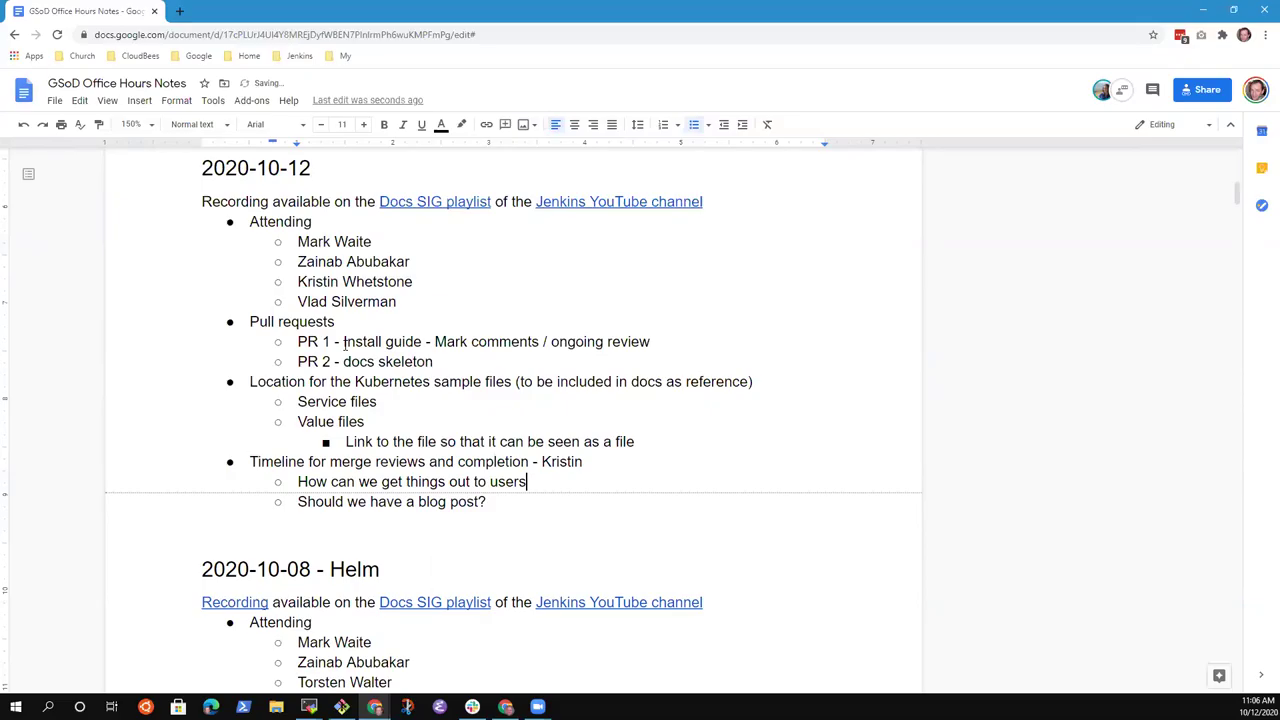
{"action": "type", "text": "?"}
{"action": "key", "text": "Up"}
{"action": "key", "text": "Home"}
{"action": "key", "text": "shift+End"}
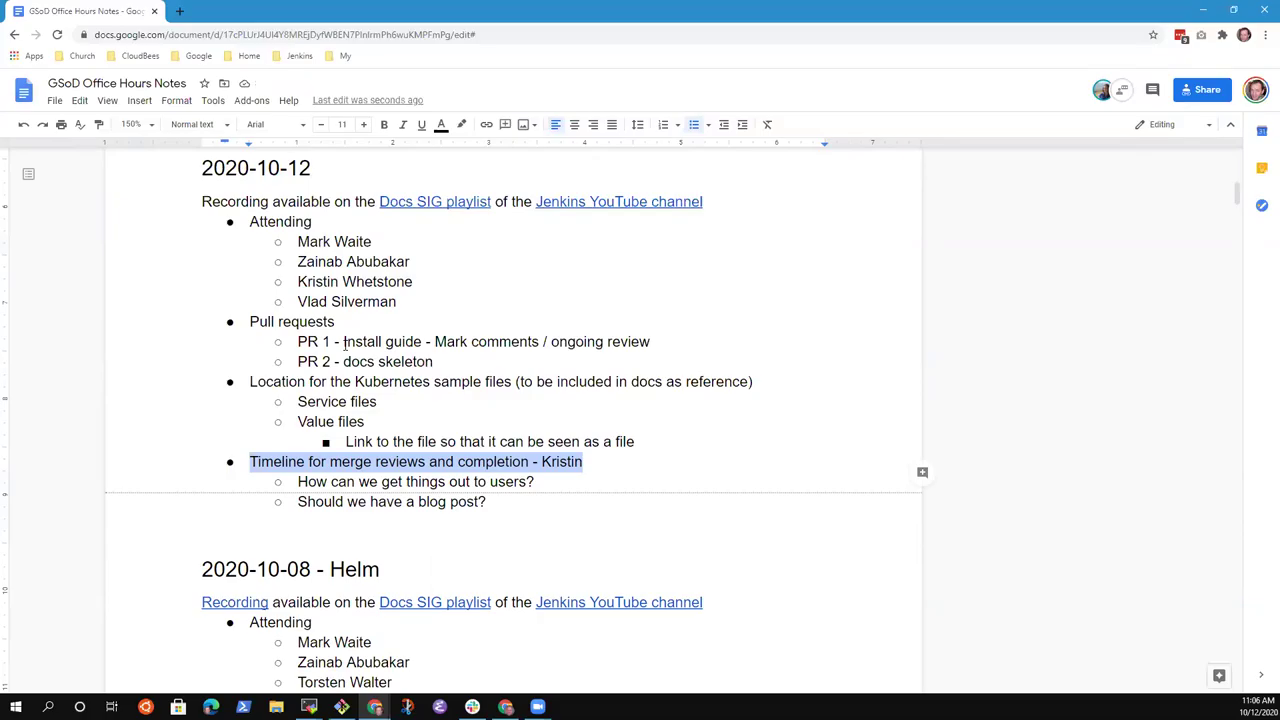
{"action": "key", "text": "Down"}
{"action": "key", "text": "Down"}
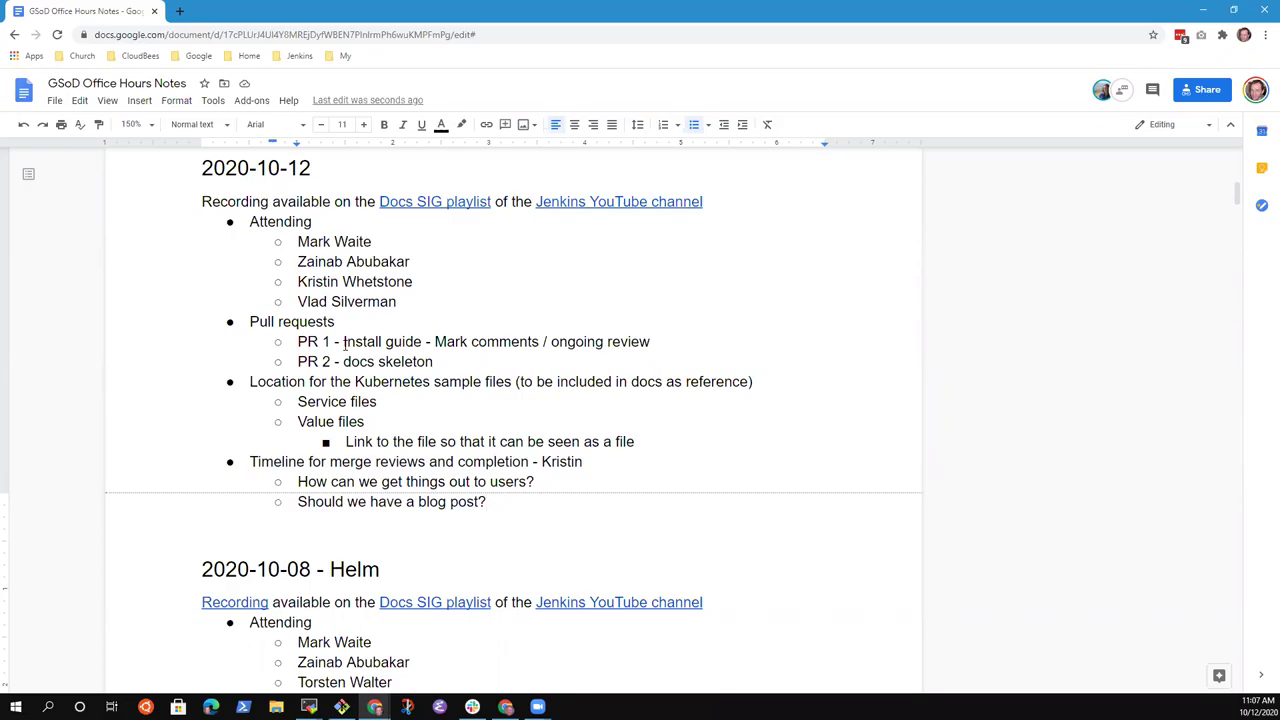
- Add a top-level bullet after the blog post question reading "RunAsUser 1000 -" followed by the first name of the person raising it
{"action": "key", "text": "Return"}
{"action": "key", "text": "shift+Tab"}
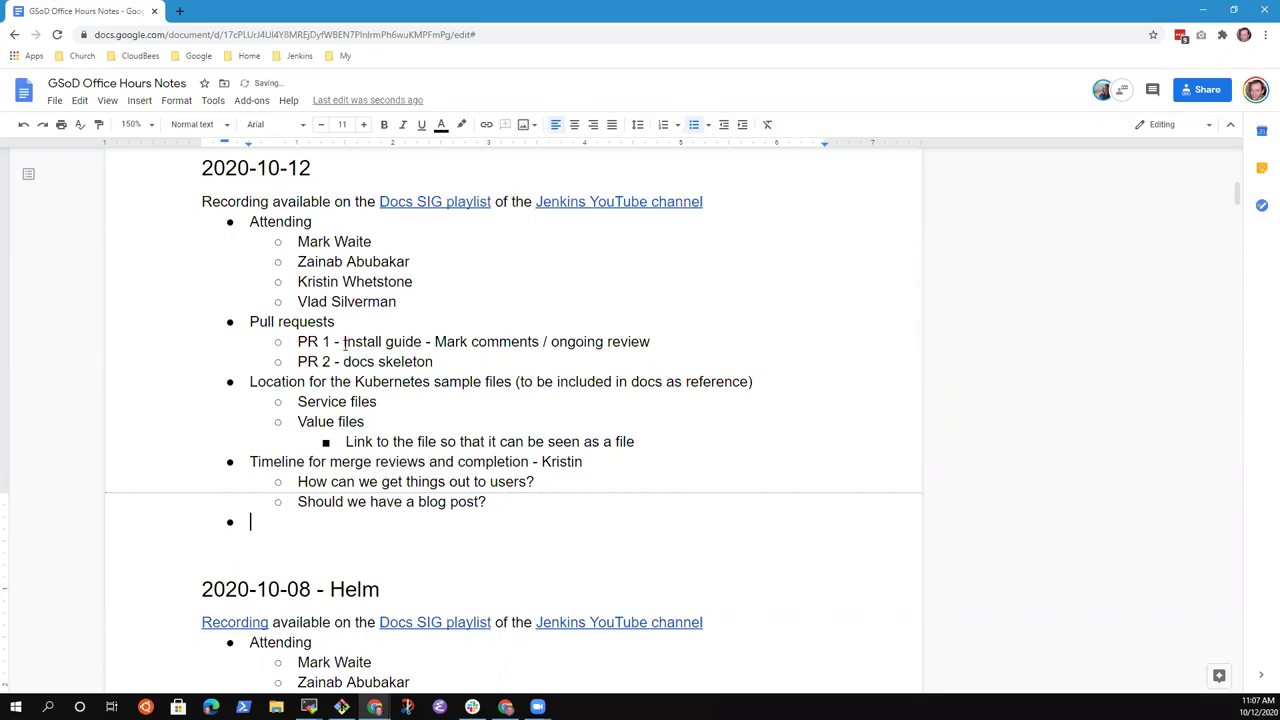
{"action": "type", "text": "RunAsuser"}
{"action": "key", "text": "BackSpace"}
{"action": "key", "text": "BackSpace"}
{"action": "key", "text": "BackSpace"}
{"action": "key", "text": "BackSpace"}
{"action": "key", "text": "BackSpace"}
{"action": "type", "text": "User 1"}
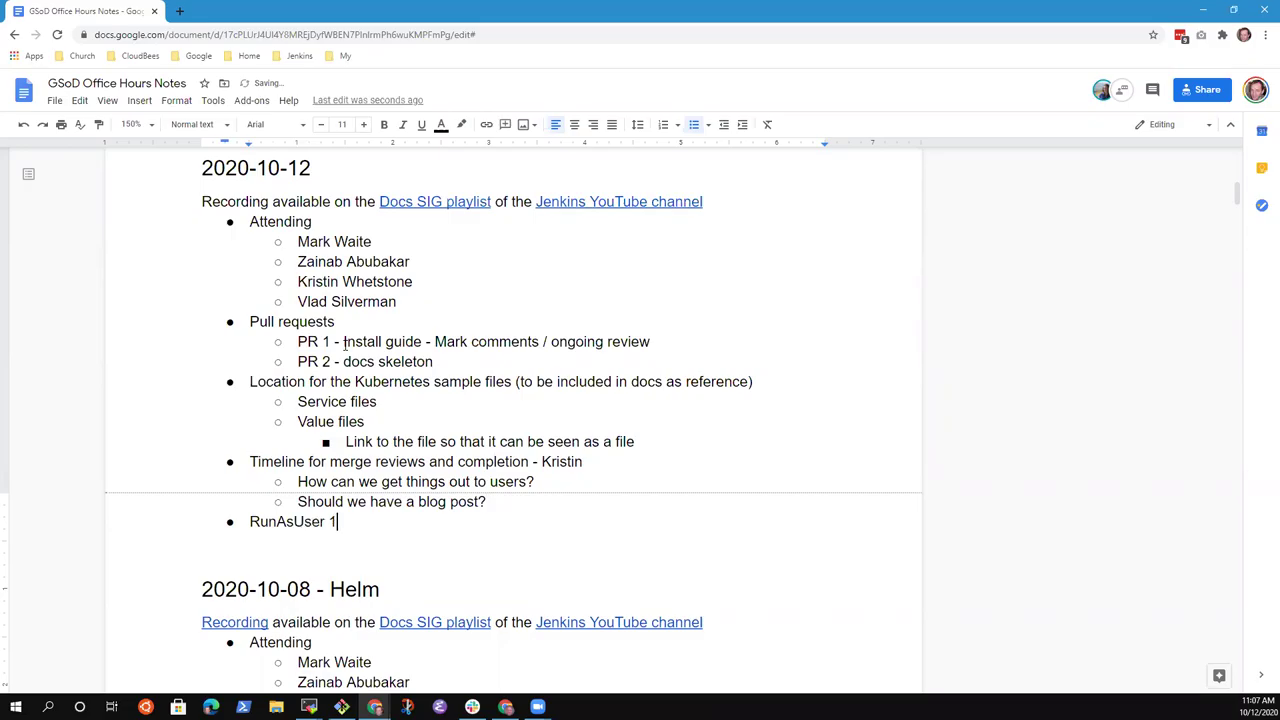
{"action": "type", "text": "000 - Marky"}
- Replace the last entry in the 2020-10-12 Attending list with the full name of the actual fourth attendee
{"action": "key", "text": "Up"}
{"action": "key", "text": "Up"}
{"action": "key", "text": "Up"}
{"action": "key", "text": "Up"}
{"action": "key", "text": "Up"}
{"action": "key", "text": "Up"}
{"action": "key", "text": "Up"}
{"action": "key", "text": "Up"}
{"action": "key", "text": "Up"}
{"action": "key", "text": "Up"}
{"action": "key", "text": "Up"}
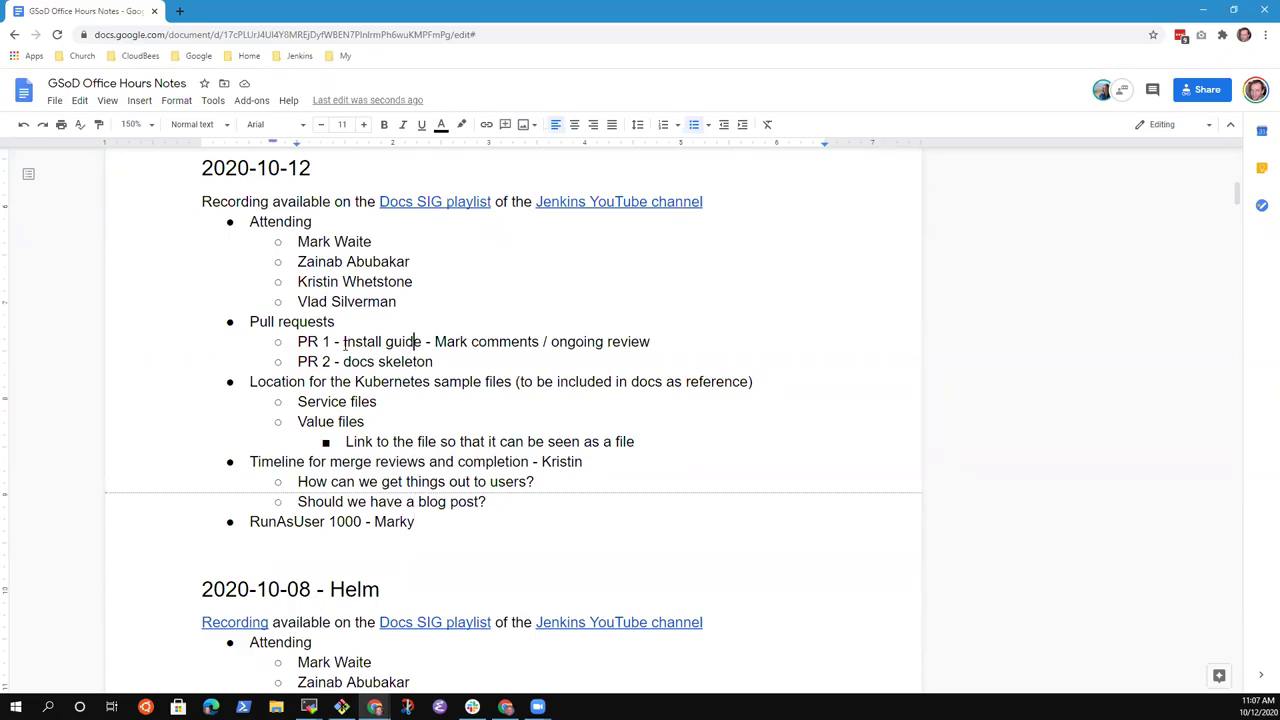
{"action": "key", "text": "shift+Home"}
{"action": "key", "text": "BackSpace"}
{"action": "key", "text": "BackSpace"}
{"action": "key", "text": "BackSpace"}
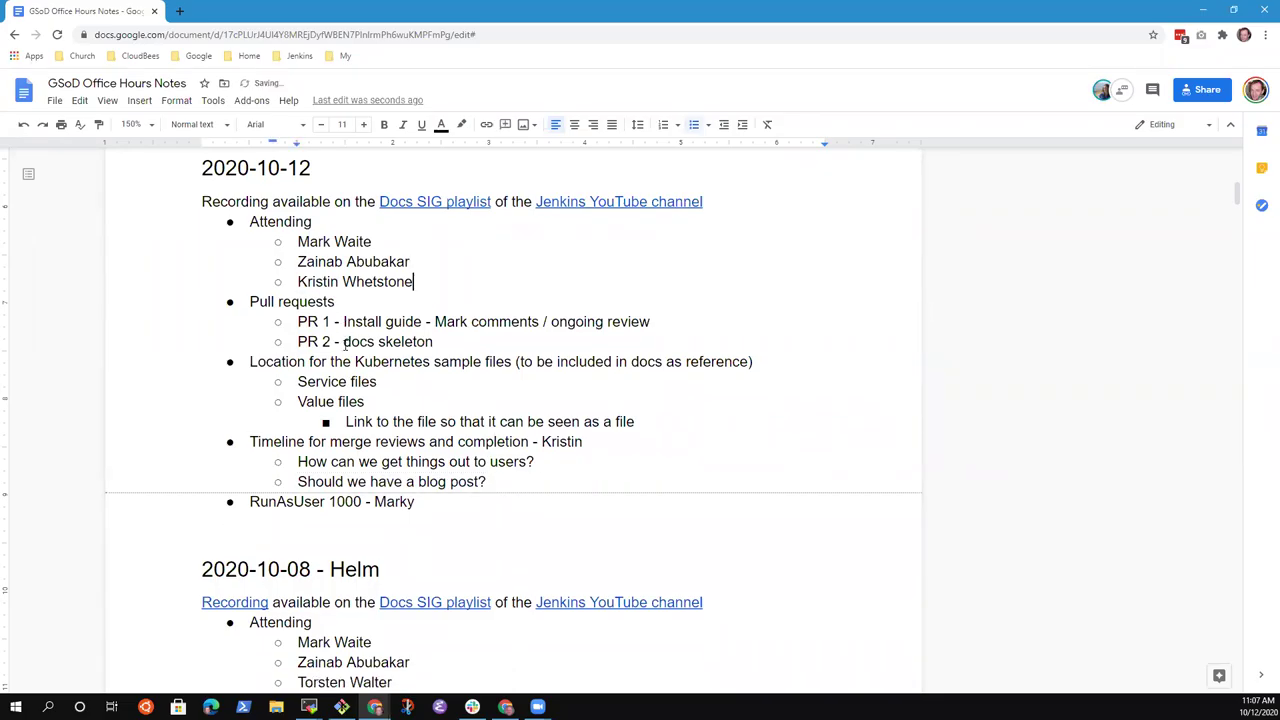
{"action": "key", "text": "Return"}
{"action": "type", "text": "Marky Ja"}
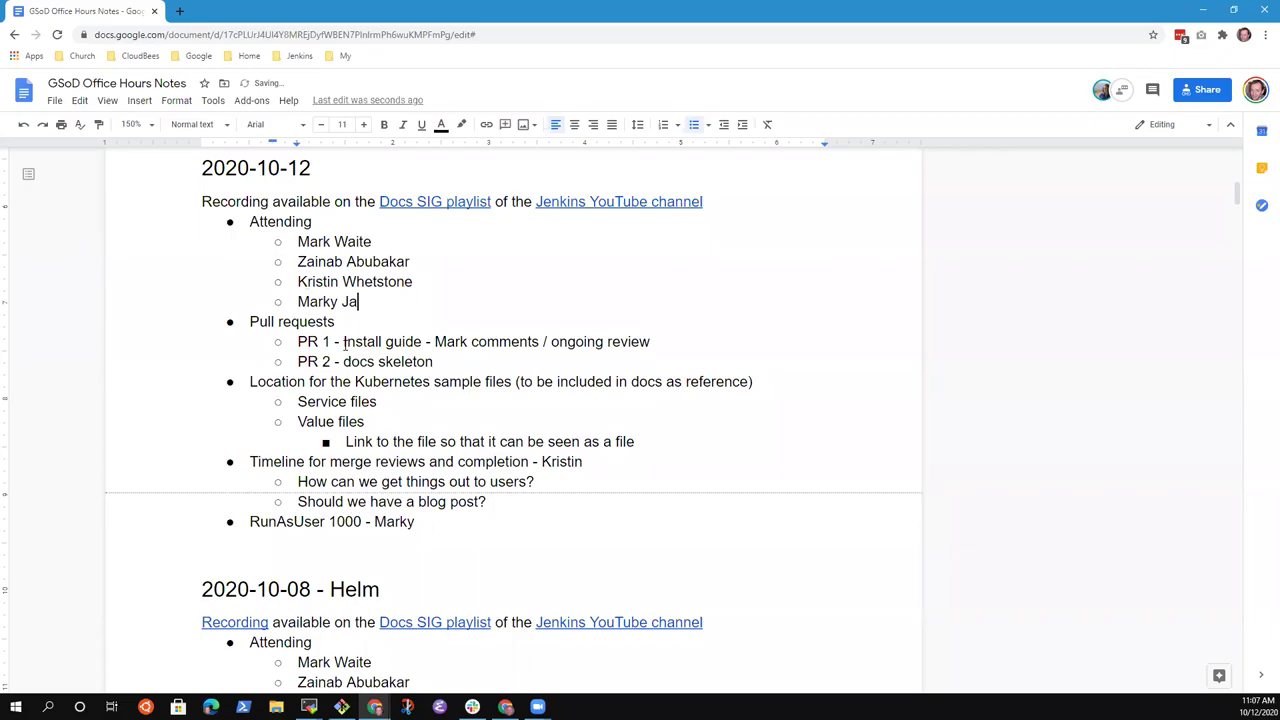
{"action": "type", "text": "ckson"}
- Change "PR 1" to "First PR" in the Install guide bullet under "Pull requests"
{"action": "key", "text": "Down"}
{"action": "key", "text": "shift+End"}
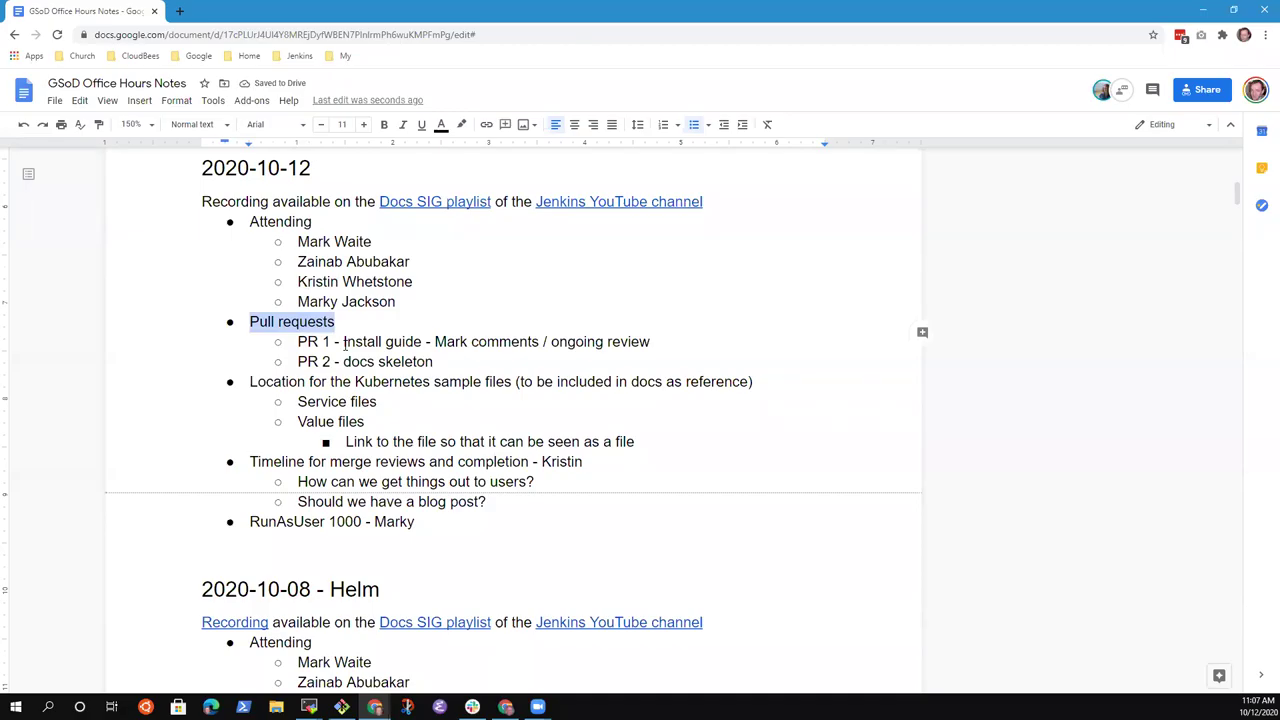
{"action": "key", "text": "Down"}
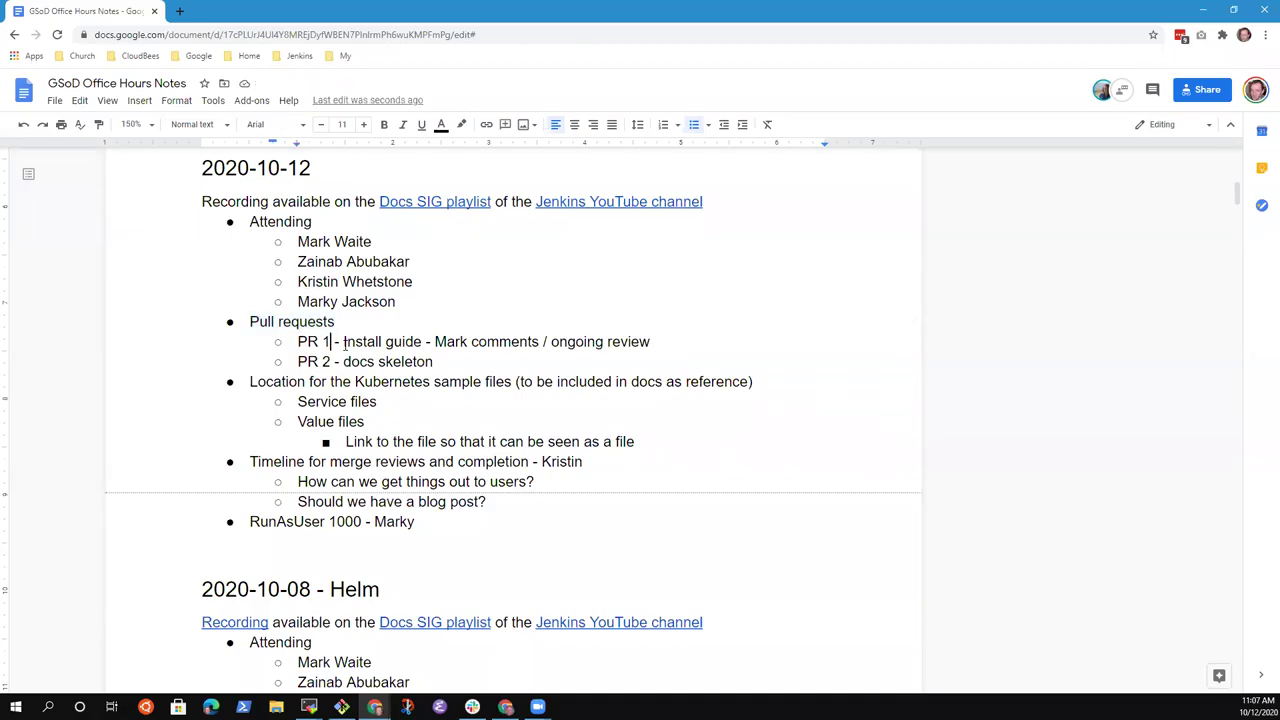
{"action": "key", "text": "ctrl+Left"}
{"action": "key", "text": "ctrl+Left"}
{"action": "type", "text": "First"}
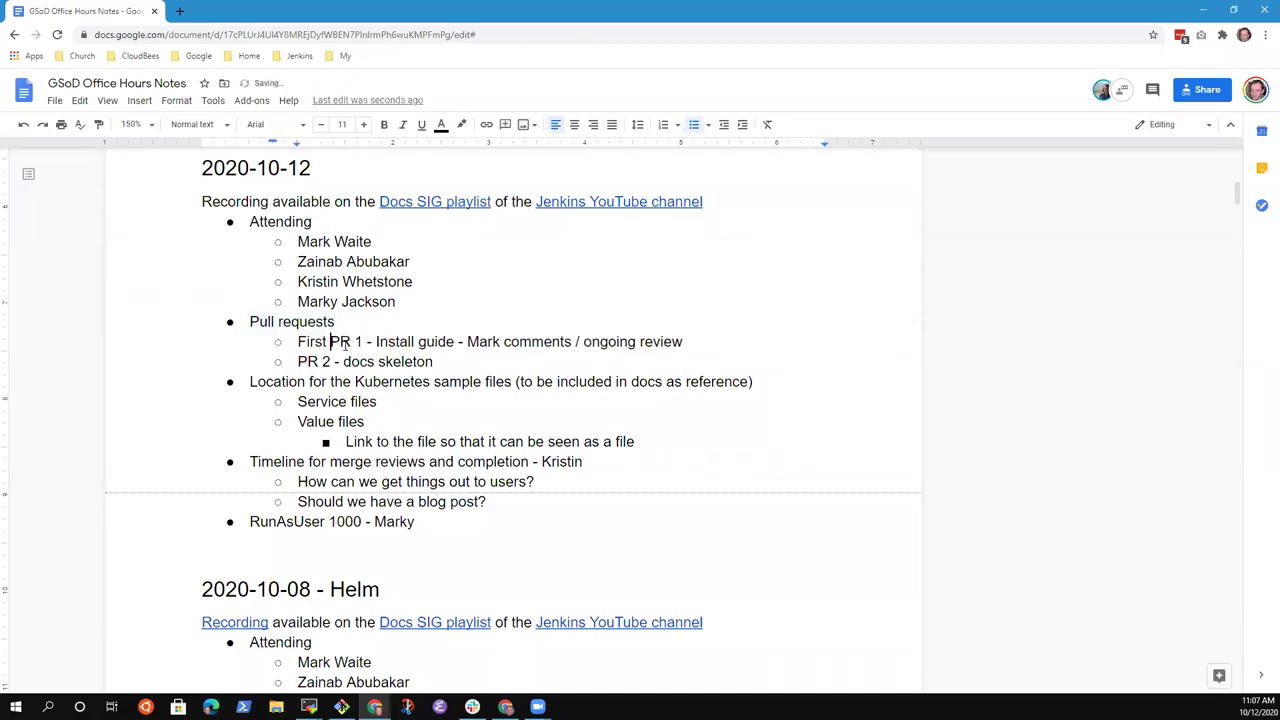
{"action": "key", "text": "Up"}
{"action": "key", "text": "Home"}
{"action": "key", "text": "shift+End"}
{"action": "key", "text": "Down"}
{"action": "key", "text": "BackSpace"}
{"action": "key", "text": "BackSpace"}
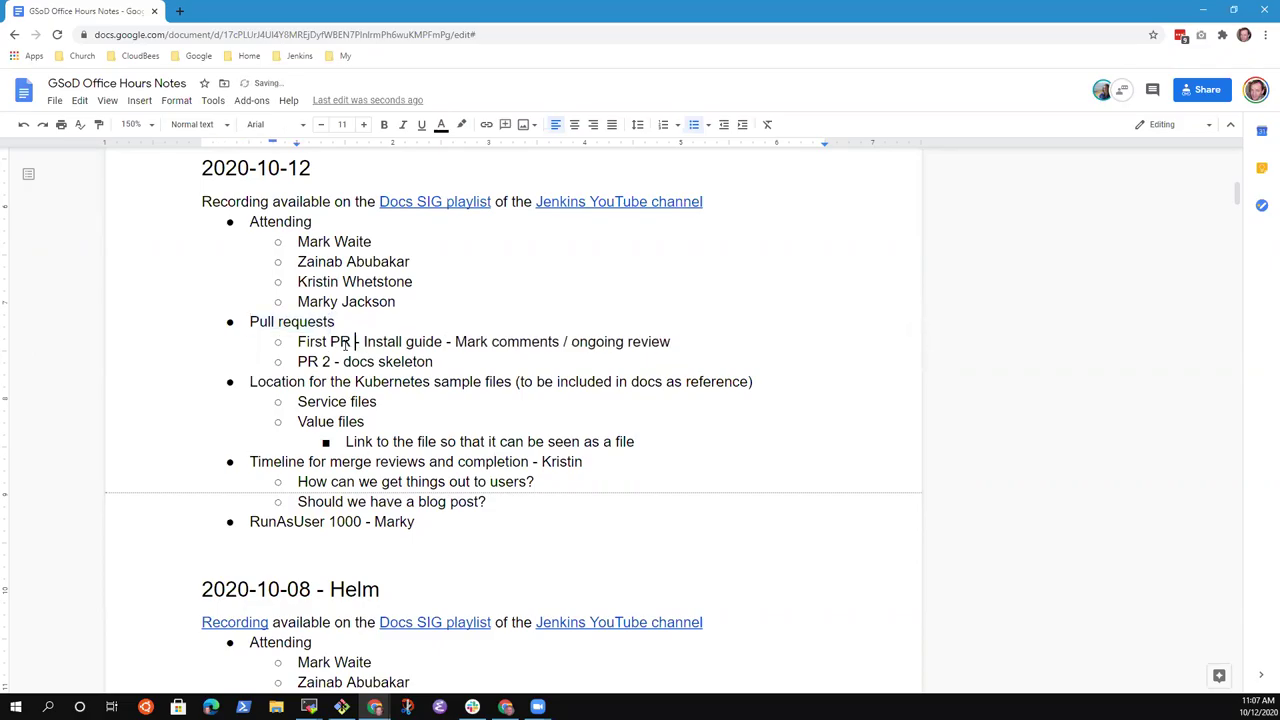
- Add a nested bullet under the Install guide PR reading "Use the make run command to see how the text appears"
{"action": "key", "text": "End"}
{"action": "key", "text": "Return"}
{"action": "key", "text": "Tab"}
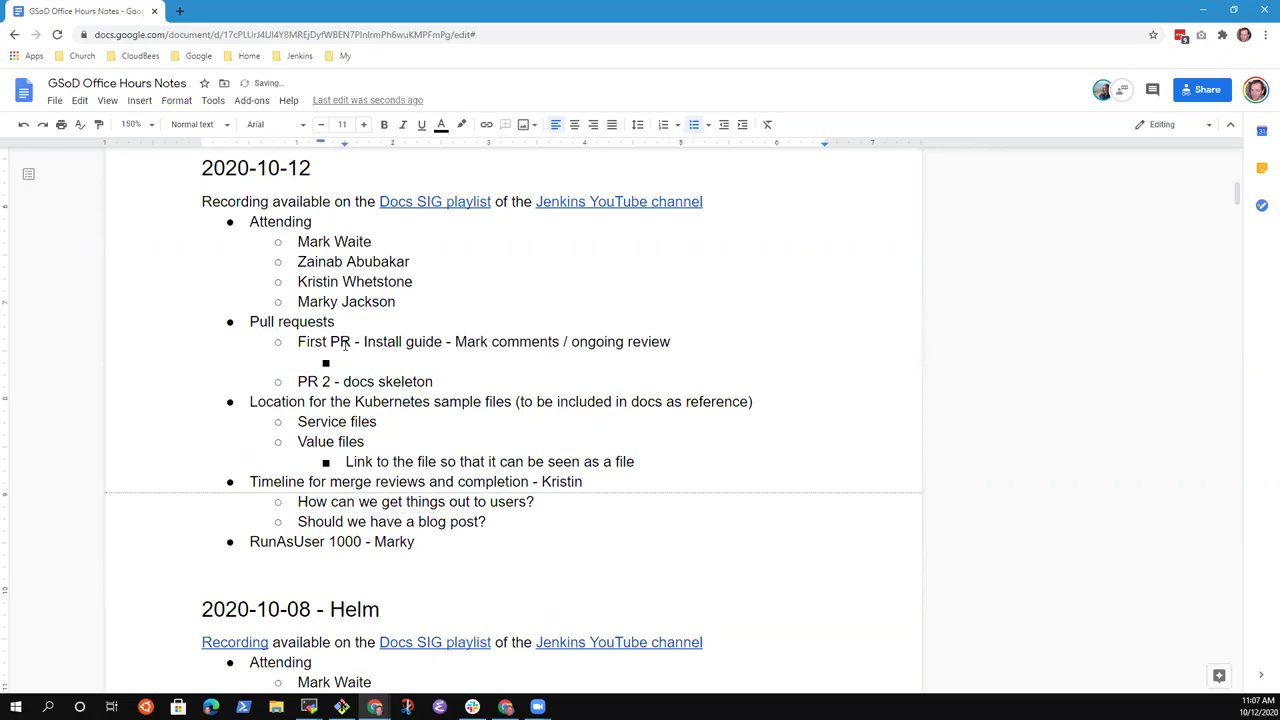
{"action": "type", "text": "Use the make urn"}
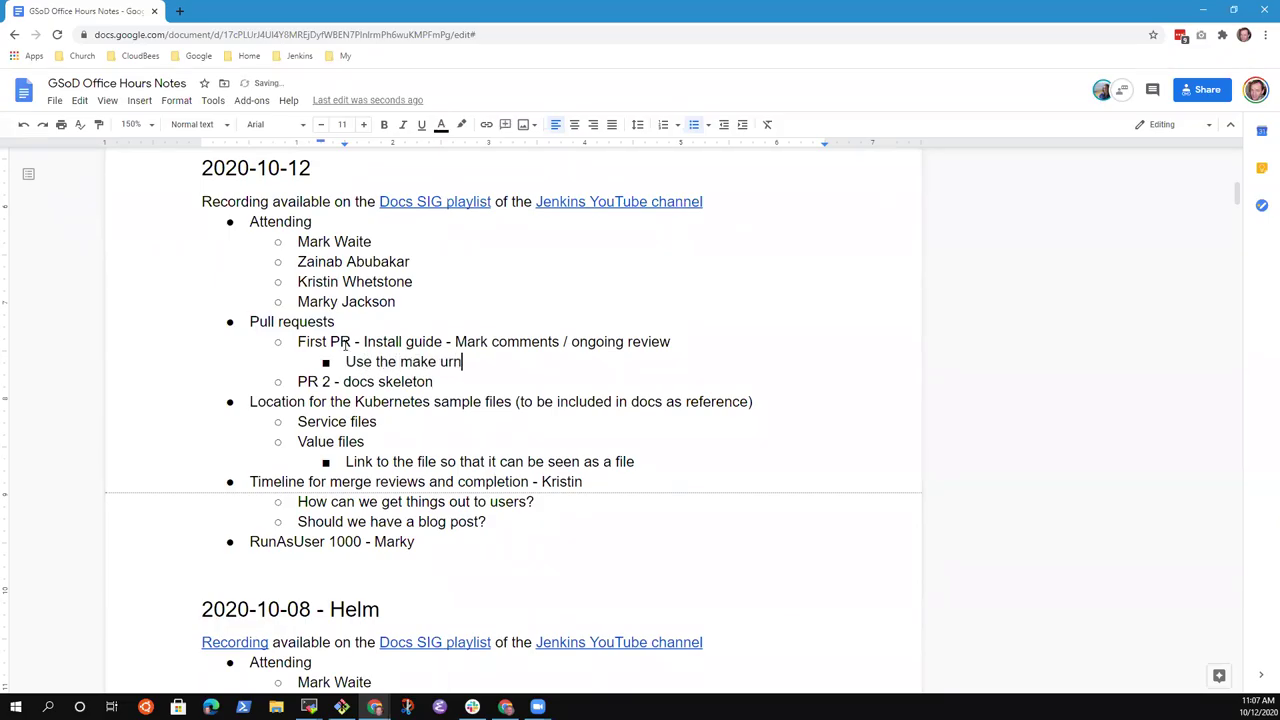
{"action": "key", "text": "BackSpace"}
{"action": "key", "text": "BackSpace"}
{"action": "key", "text": "BackSpace"}
{"action": "type", "text": "run command to see ho"}
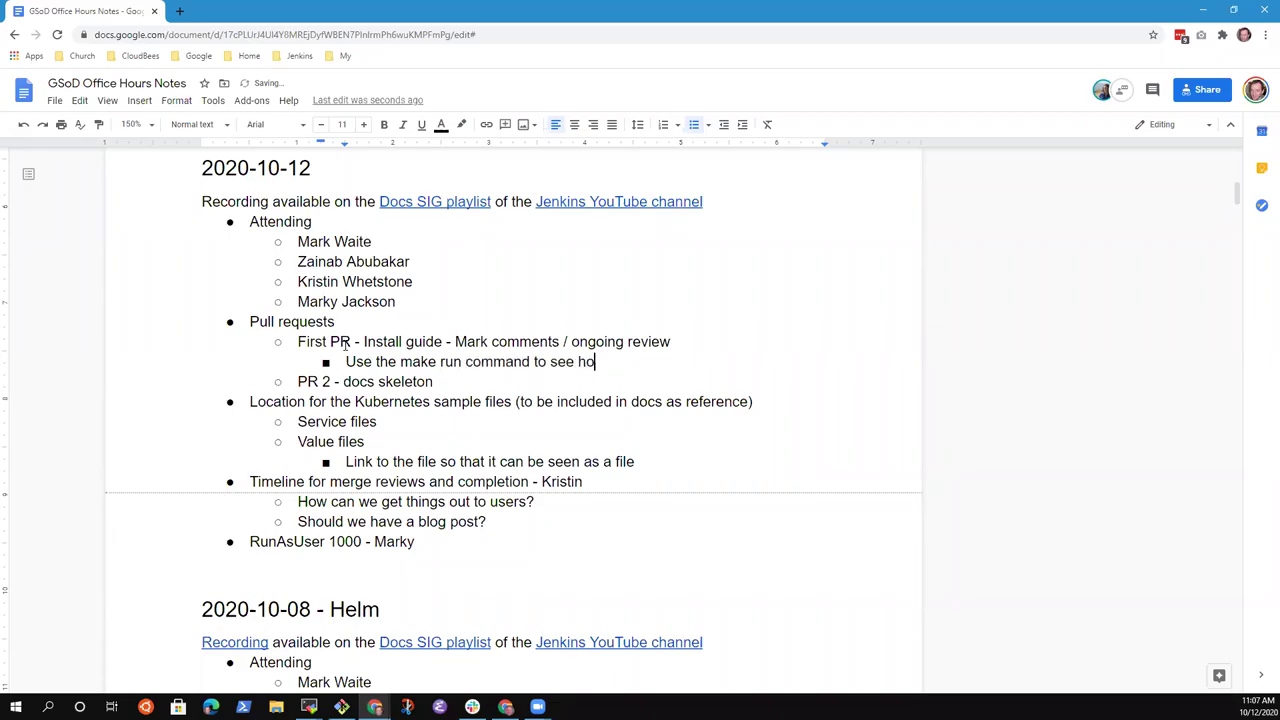
{"action": "type", "text": "w the text appears"}
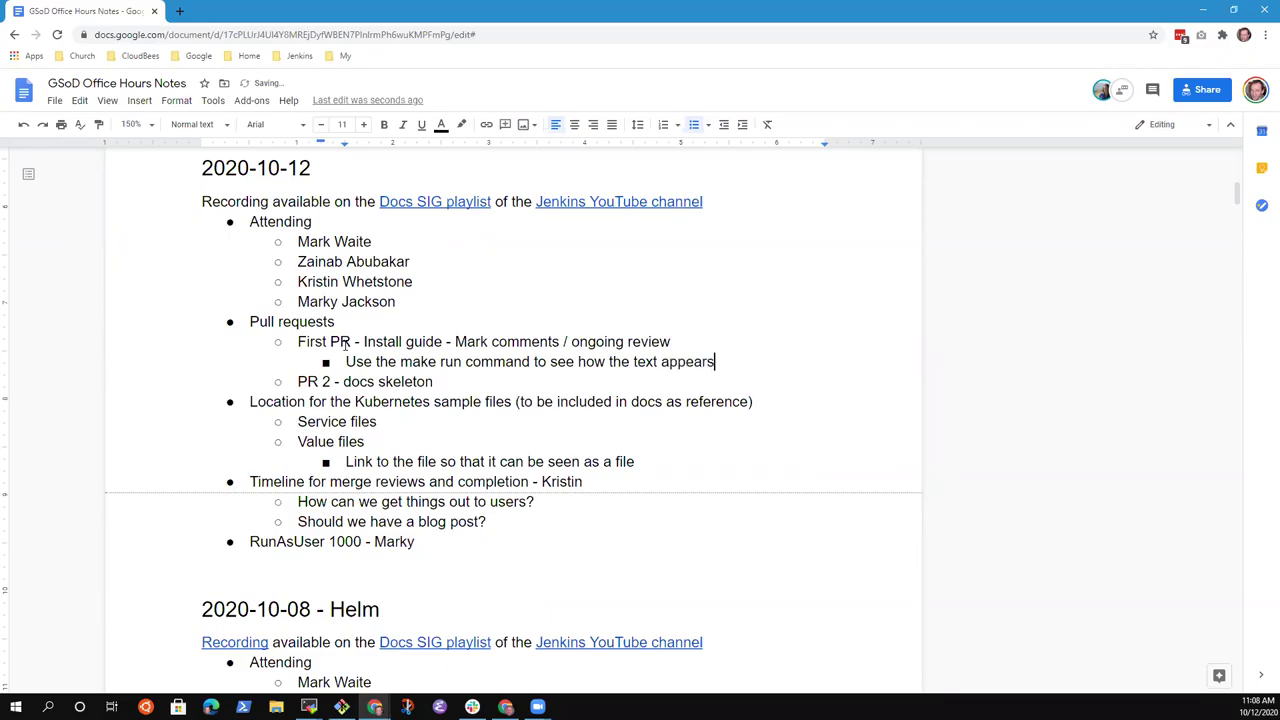
{"action": "key", "text": "ctrl+Left"}
{"action": "key", "text": "ctrl+Left"}
{"action": "key", "text": "ctrl+Left"}
{"action": "key", "text": "ctrl+Left"}
{"action": "key", "text": "ctrl+Left"}
{"action": "key", "text": "ctrl+Left"}
{"action": "key", "text": "ctrl+Left"}
{"action": "key", "text": "ctrl+Left"}
{"action": "key", "text": "ctrl+Left"}
{"action": "key", "text": "ctrl+shift+Right"}
{"action": "key", "text": "ctrl+shift+Right"}
{"action": "key", "text": "shift+Left"}
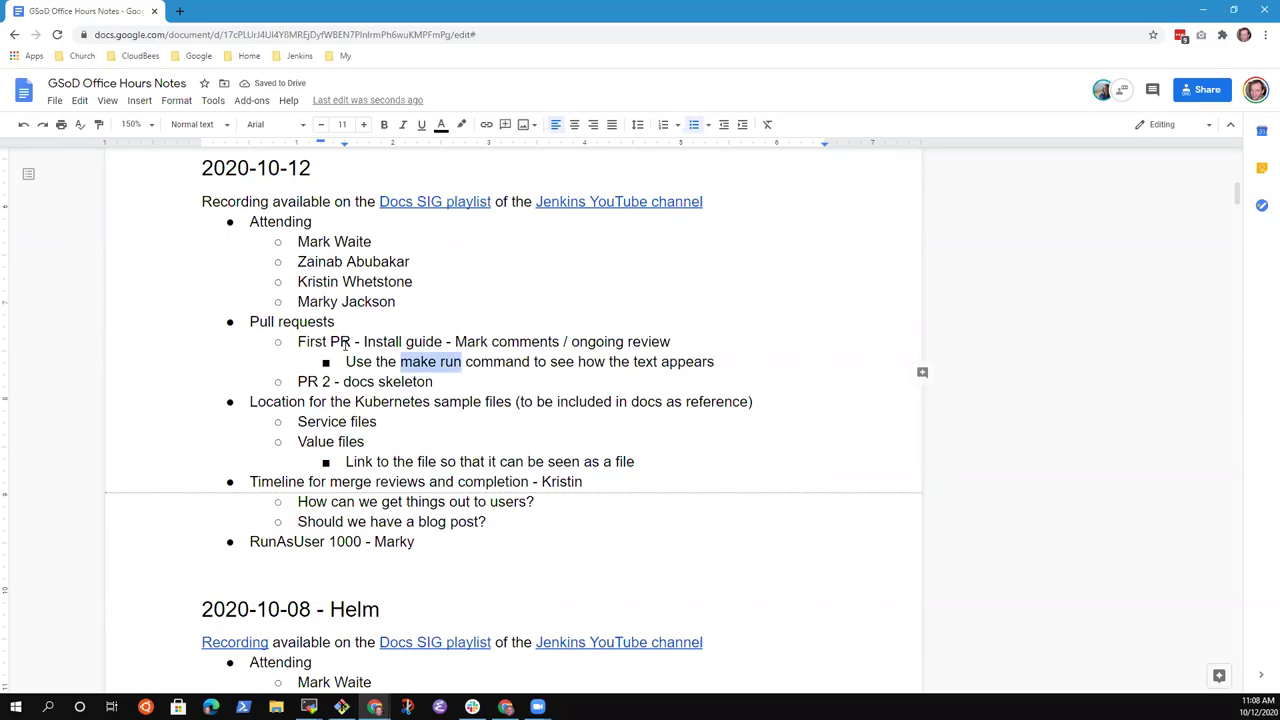
{"action": "key", "text": "End"}
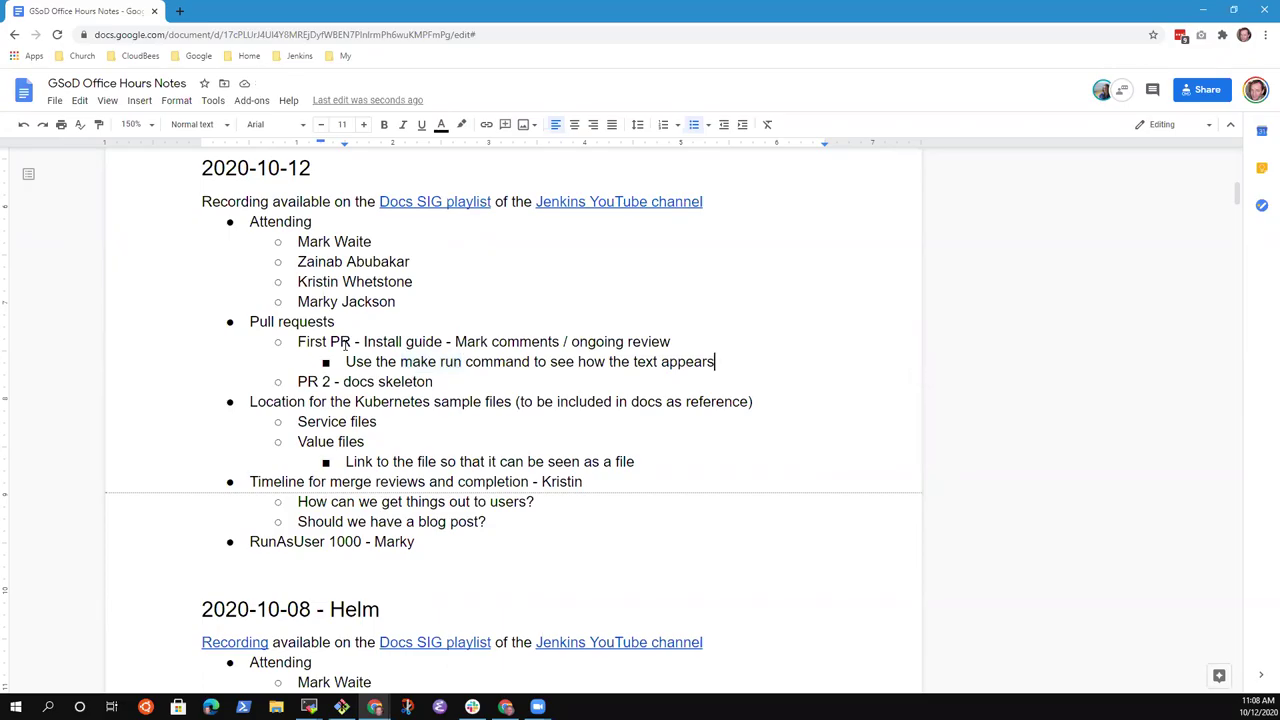
- Add another nested bullet under the Install guide PR reading "She's on Windows"
{"action": "key", "text": "Return"}
{"action": "type", "text": "She's oin"}
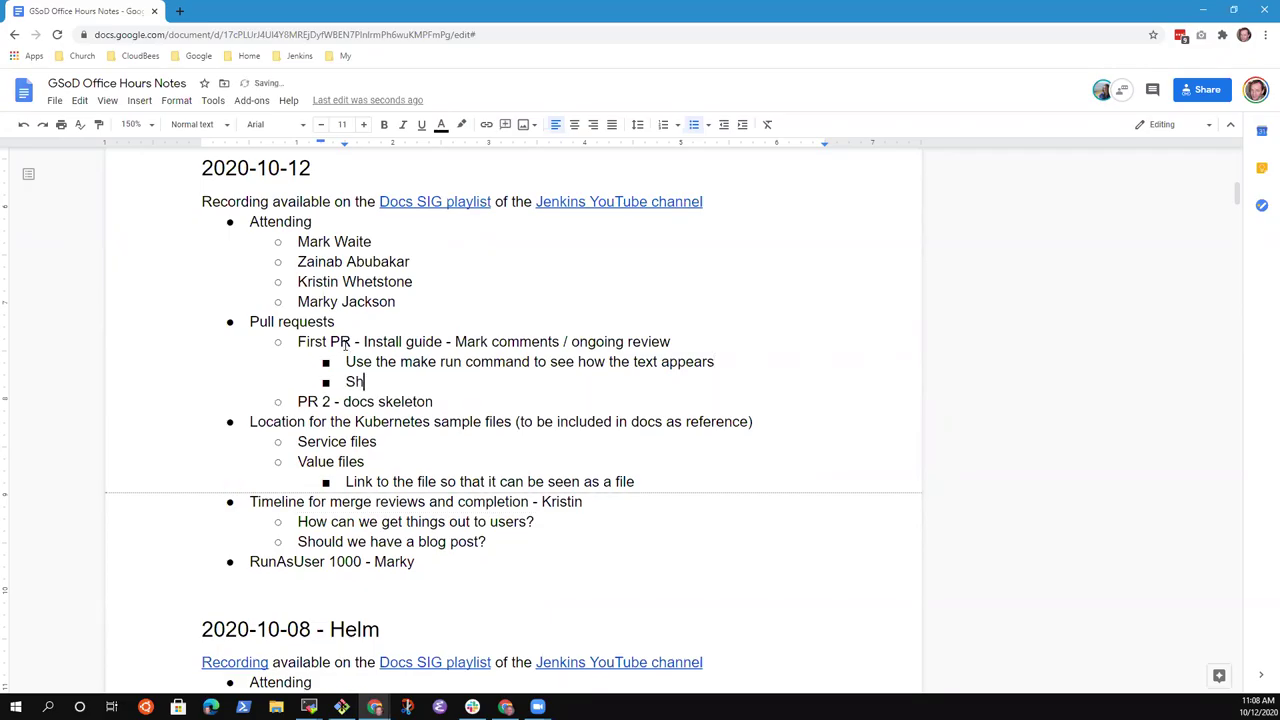
{"action": "key", "text": "BackSpace"}
{"action": "key", "text": "BackSpace"}
{"action": "key", "text": "BackSpace"}
{"action": "key", "text": "BackSpace"}
{"action": "type", "text": "on Windows"}
- Add a nested bullet with the assignee's first name followed by "send a link to a video on how to develop for jenkins.io on Windows"
{"action": "key", "text": "Return"}
{"action": "type", "text": "Mark send a li"}
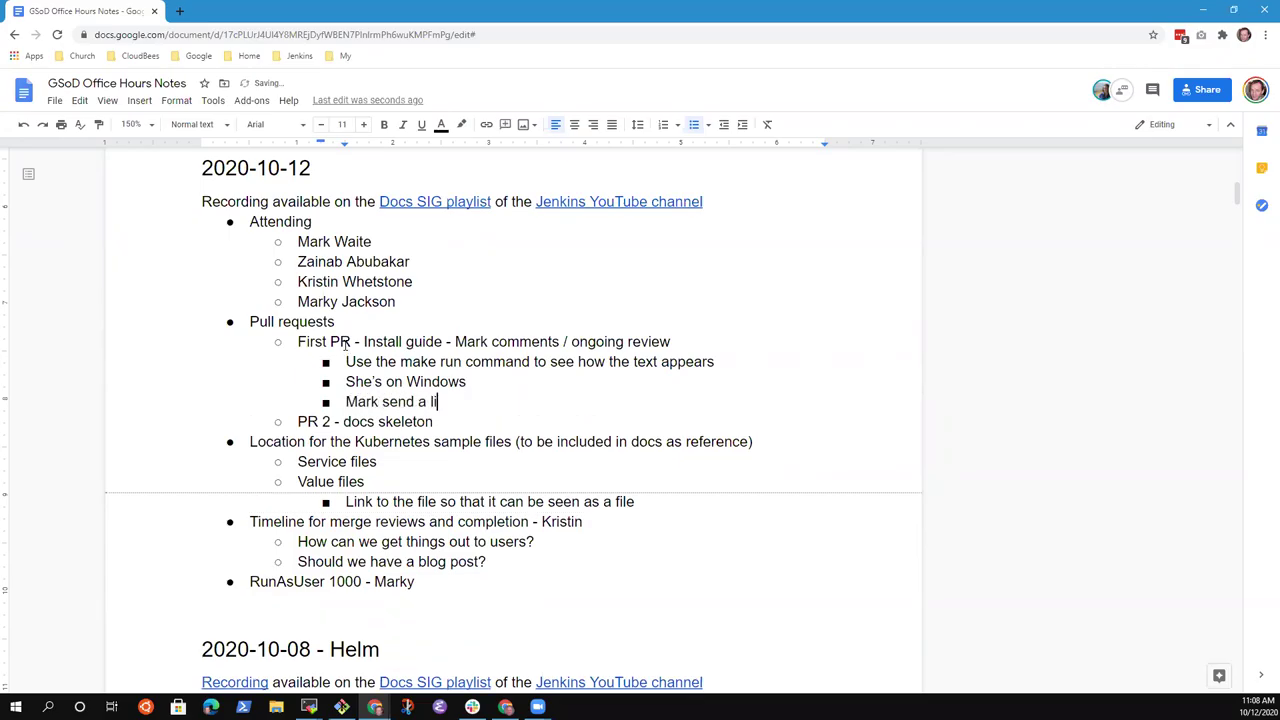
{"action": "type", "text": "nk to a video on how to deve"}
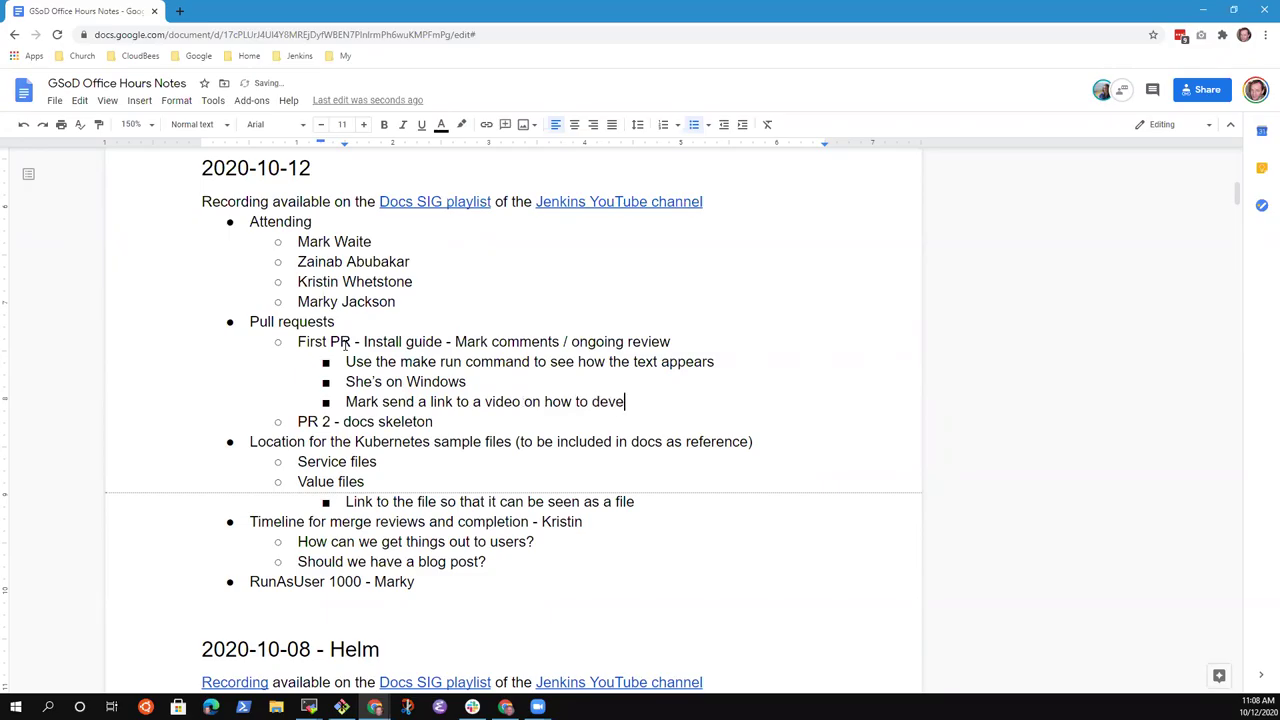
{"action": "type", "text": "lop for jenkins.io on Windows"}
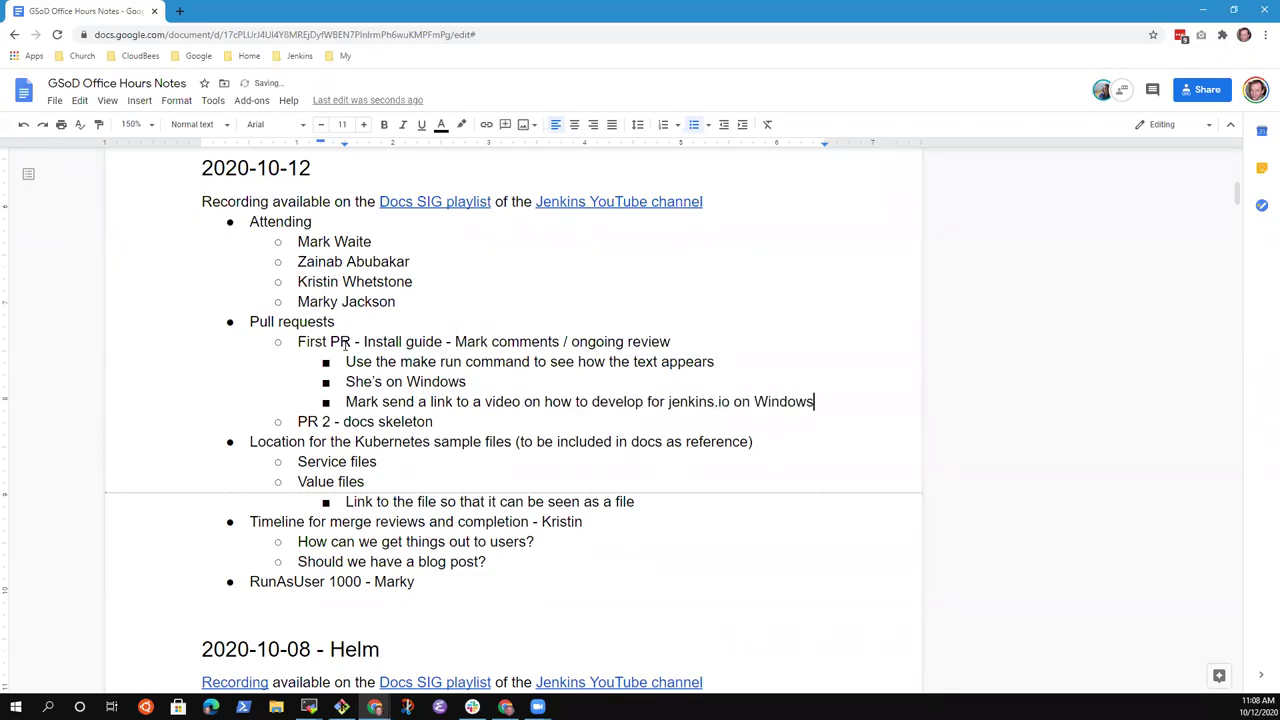
- Add a deeper bullet below the video link item with a colleague's first name followed by "does it, recording of it for help"
{"action": "key", "text": "Return"}
{"action": "key", "text": "Tab"}
{"action": "type", "text": "Oleg "}
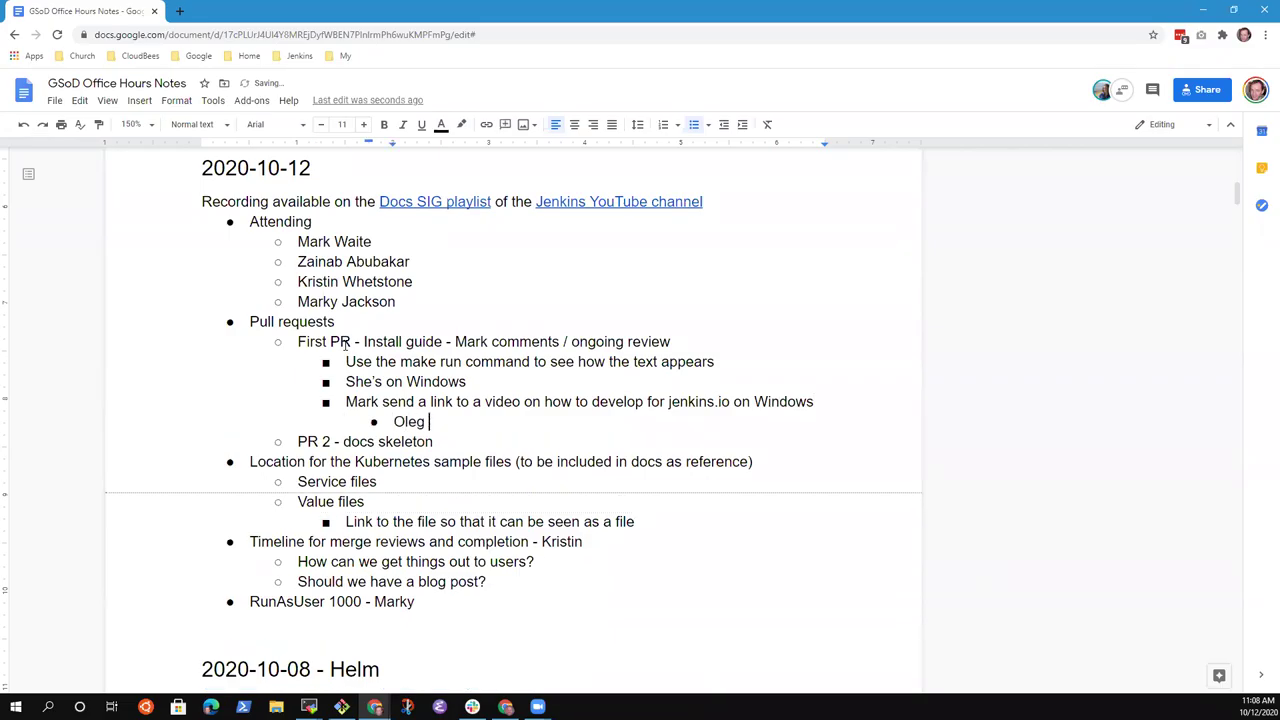
{"action": "type", "text": "does"}
{"action": "type", "text": "it , recordin"}
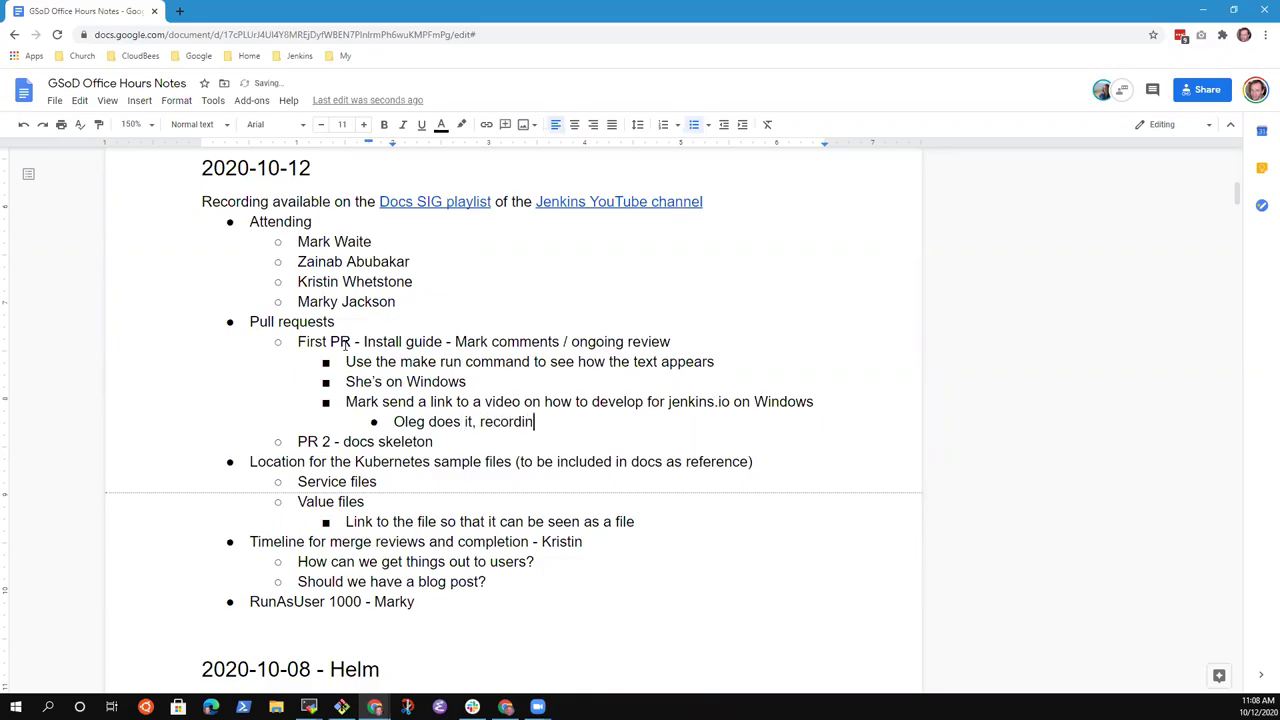
{"action": "type", "text": "g of it for help"}
- Add a nested bullet under the Install guide PR: "Wednesday webinar by", the presenter's full name, and "on using `make run` with jenkins.io"
{"action": "key", "text": "Up"}
{"action": "key", "text": "Up"}
{"action": "key", "text": "Home"}
{"action": "key", "text": "Down"}
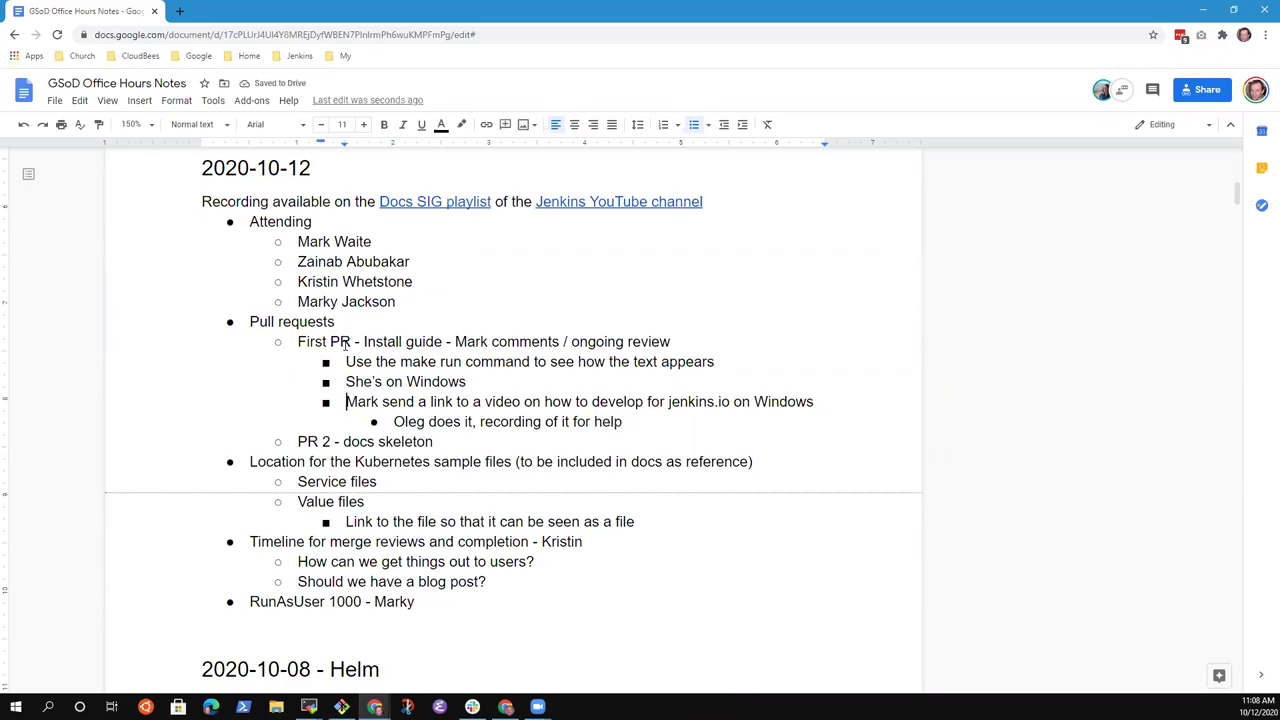
{"action": "key", "text": "Down"}
{"action": "key", "text": "Return"}
{"action": "key", "text": "shift+Tab"}
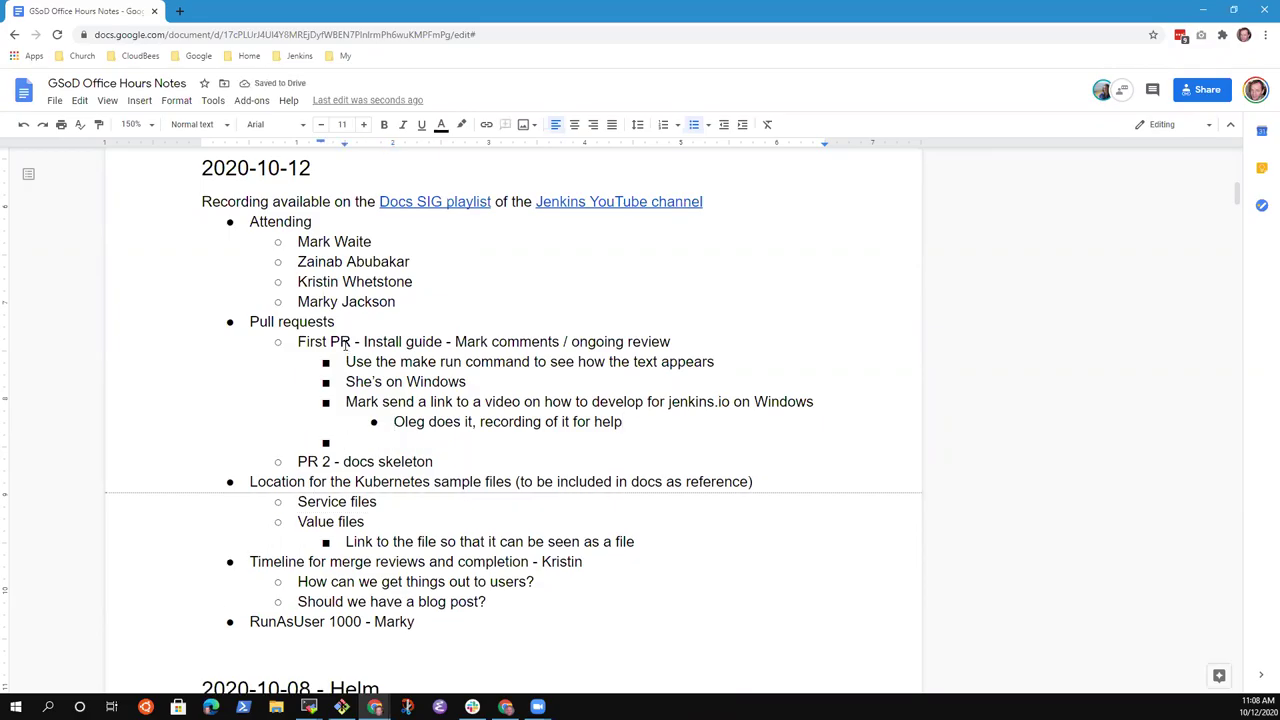
{"action": "type", "text": "Wednesday webn"}
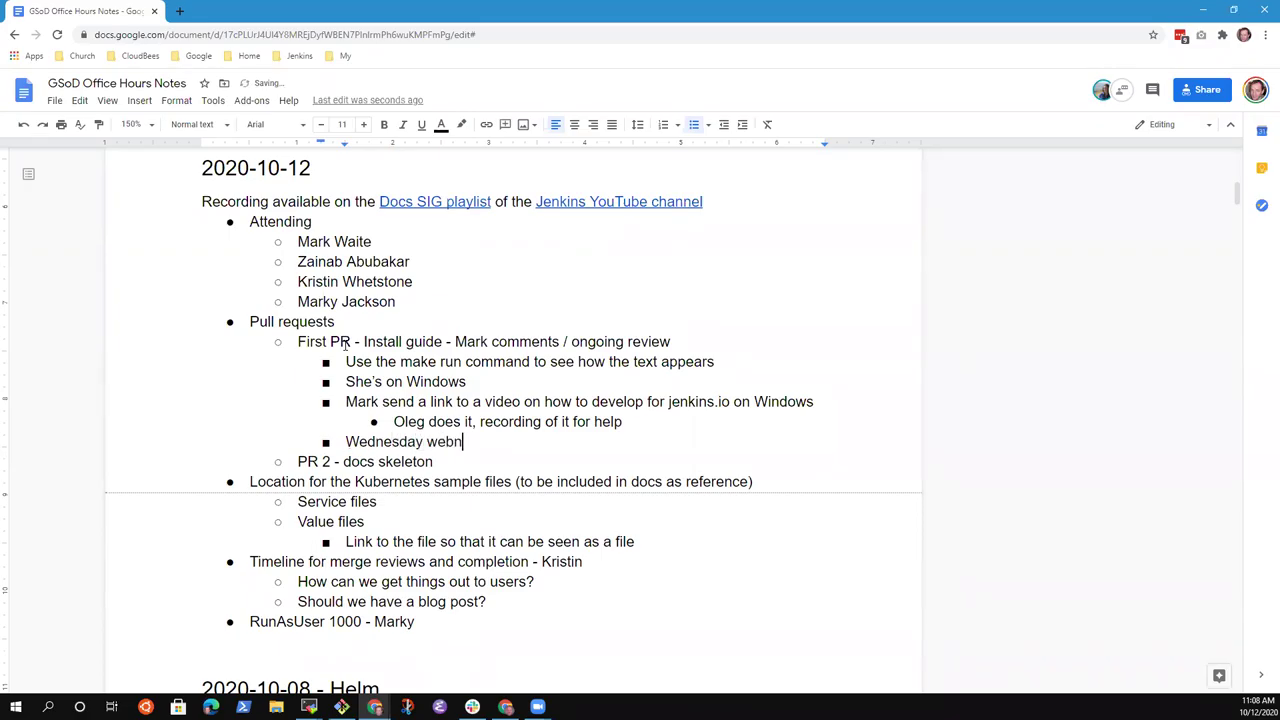
{"action": "key", "text": "BackSpace"}
{"action": "type", "text": "inar by Vlad Silverman"}
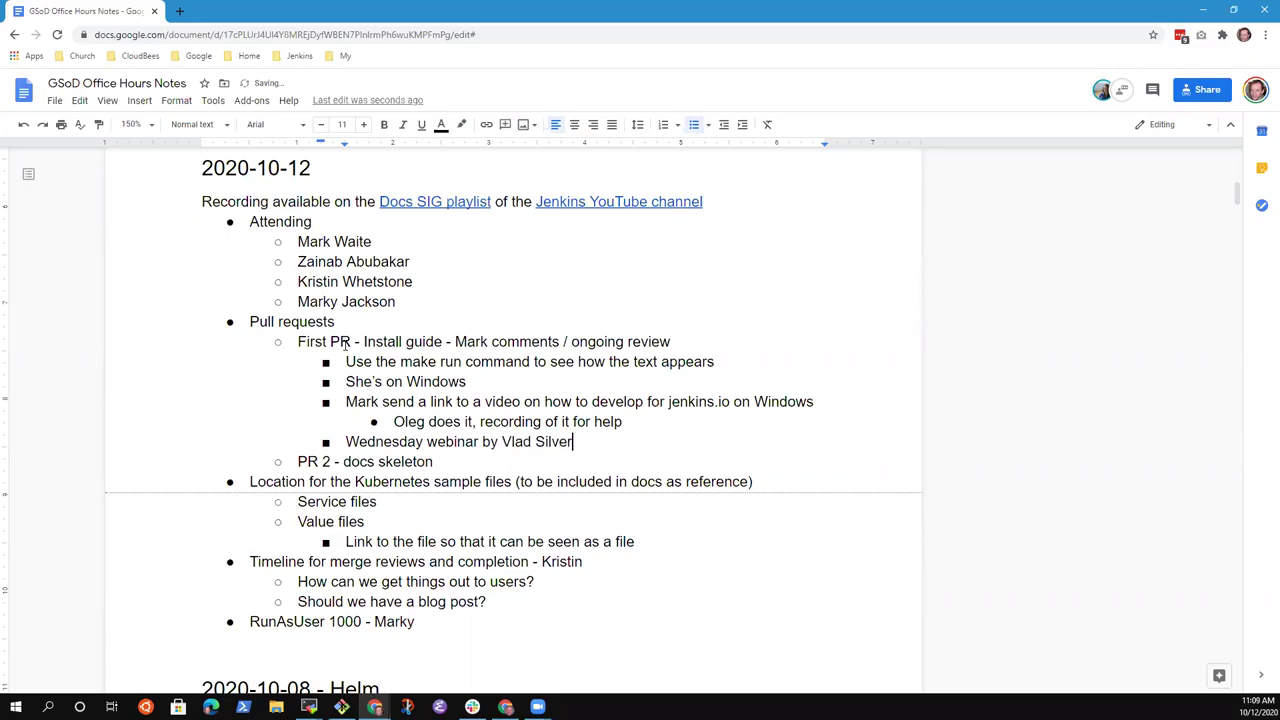
{"action": "key", "text": "BackSpace"}
{"action": "key", "text": "BackSpace"}
{"action": "type", "text": "man on using `make run"}
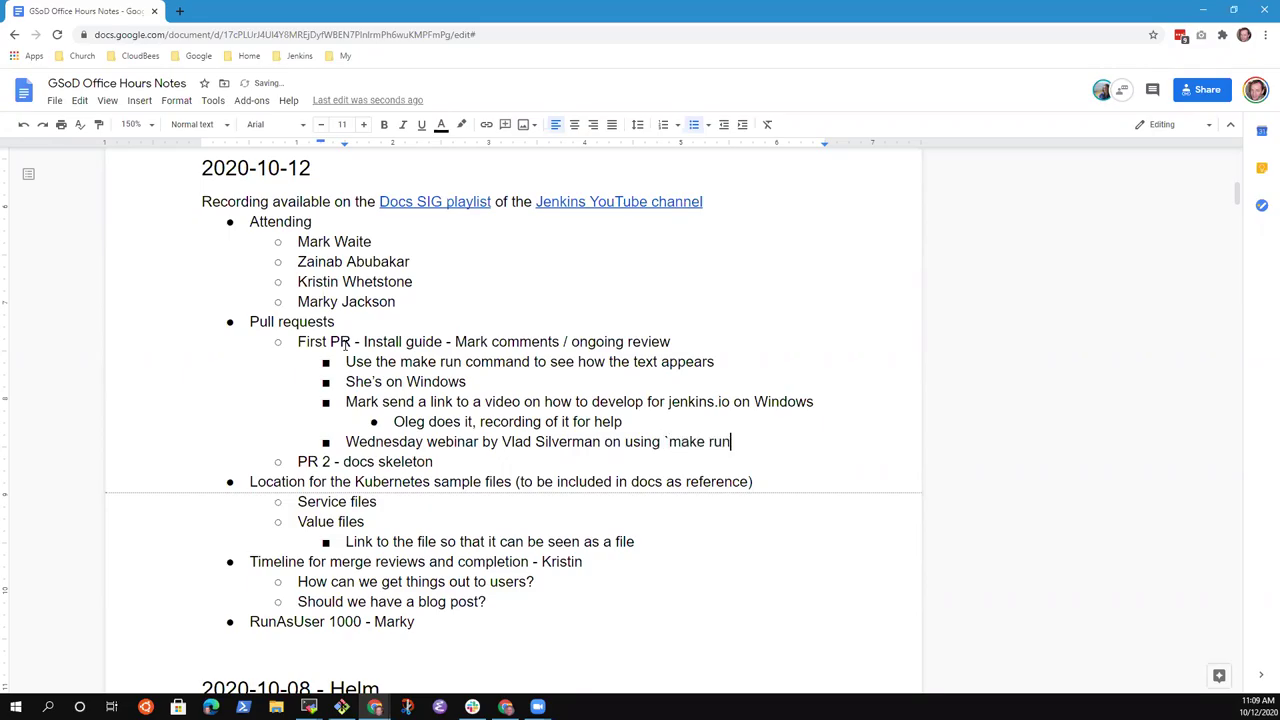
{"action": "type", "text": "` with jenkins.io"}
- Remove the word "using" from the Wednesday webinar bullet, keeping the backtick before "make run"
{"action": "key", "text": "Up"}
{"action": "key", "text": "ctrl+Right"}
{"action": "key", "text": "ctrl+Right"}
{"action": "key", "text": "ctrl+Right"}
{"action": "key", "text": "ctrl+Right"}
{"action": "key", "text": "ctrl+Right"}
{"action": "key", "text": "ctrl+Right"}
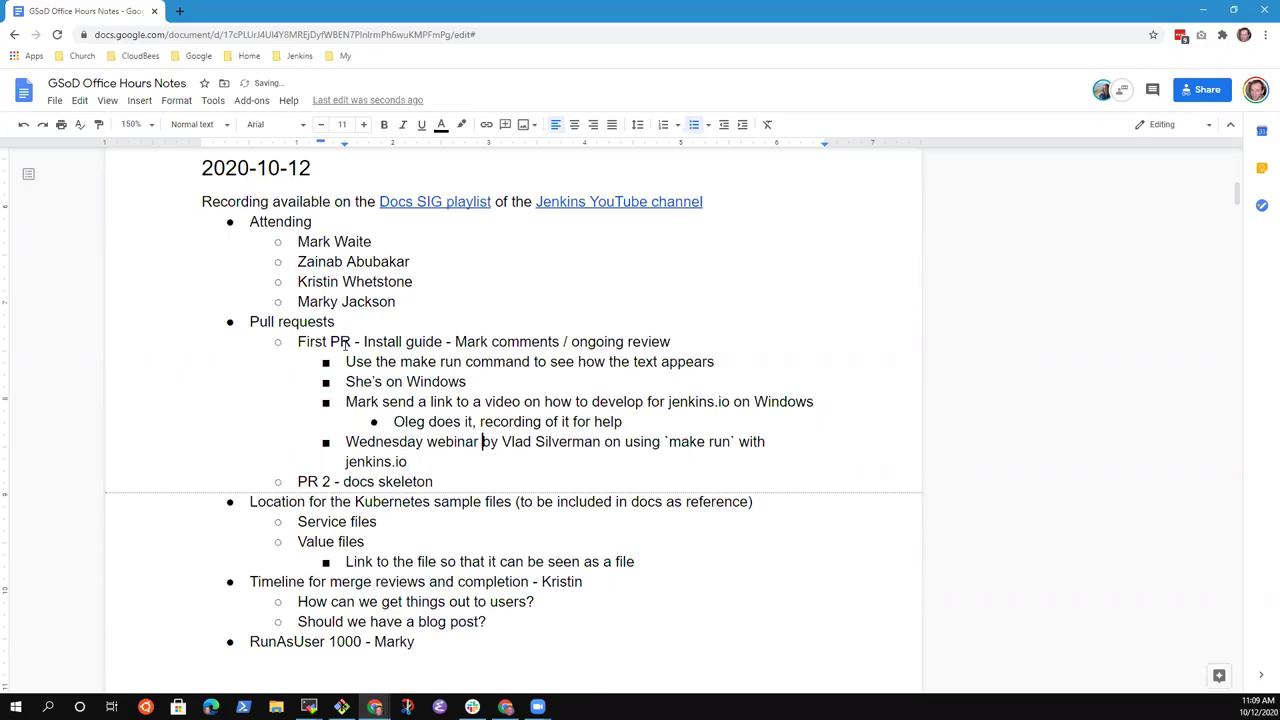
{"action": "key", "text": "ctrl+Delete"}
{"action": "key", "text": "ctrl+Delete"}
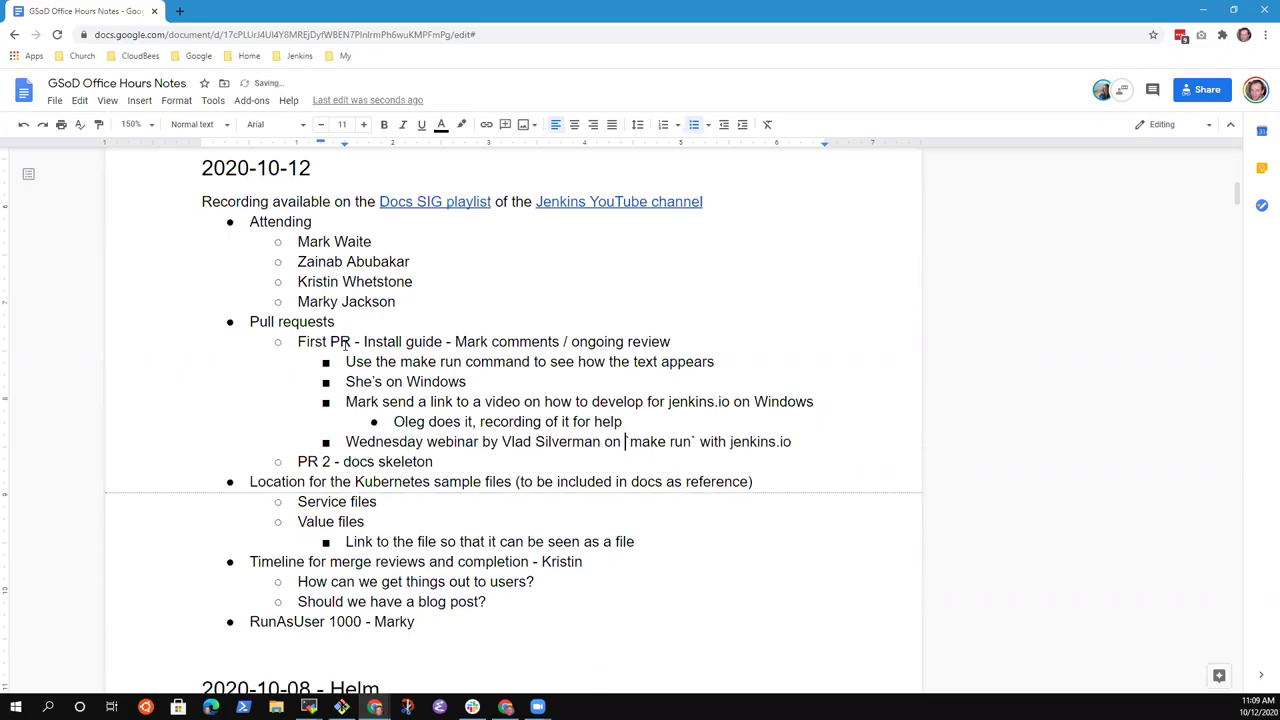
{"action": "type", "text": "`"}
- Highlight the First PR - Install guide item to examine its review status
{"action": "key", "text": "End"}
{"action": "key", "text": "Up"}
{"action": "key", "text": "Up"}
{"action": "key", "text": "Up"}
{"action": "key", "text": "Up"}
{"action": "key", "text": "Up"}
{"action": "key", "text": "shift+Home"}
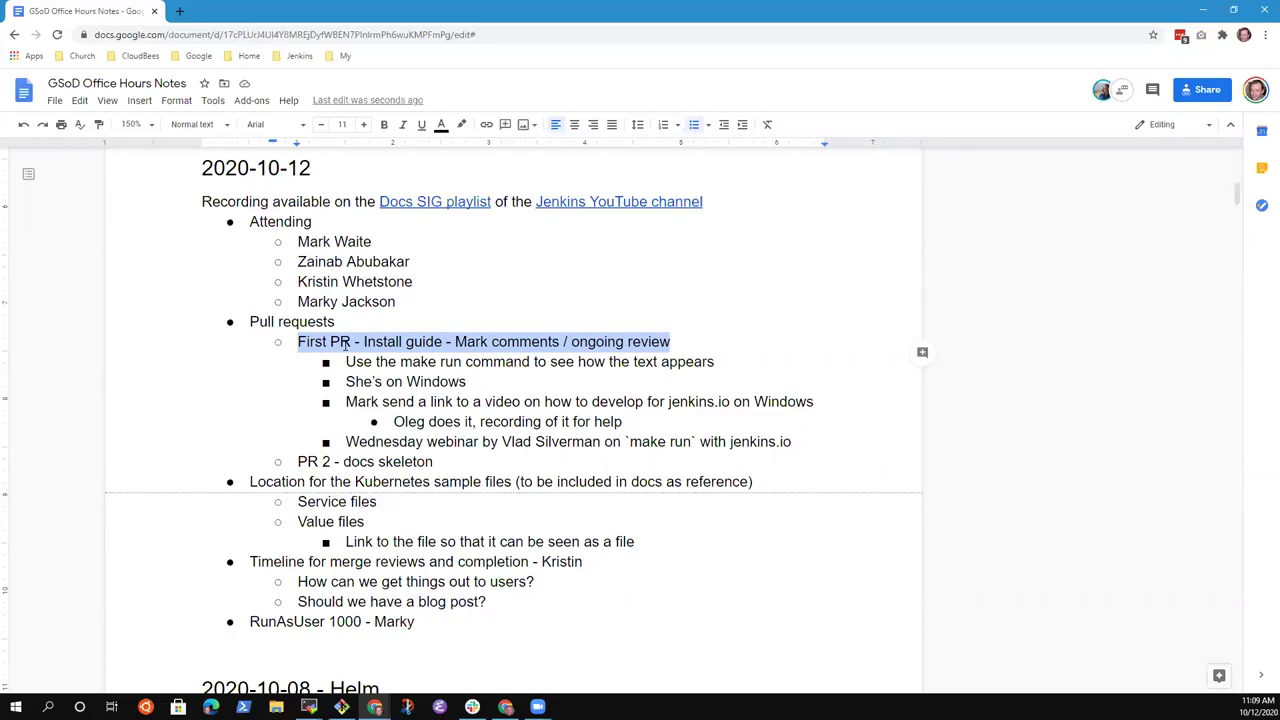
{"action": "key", "text": "Home"}
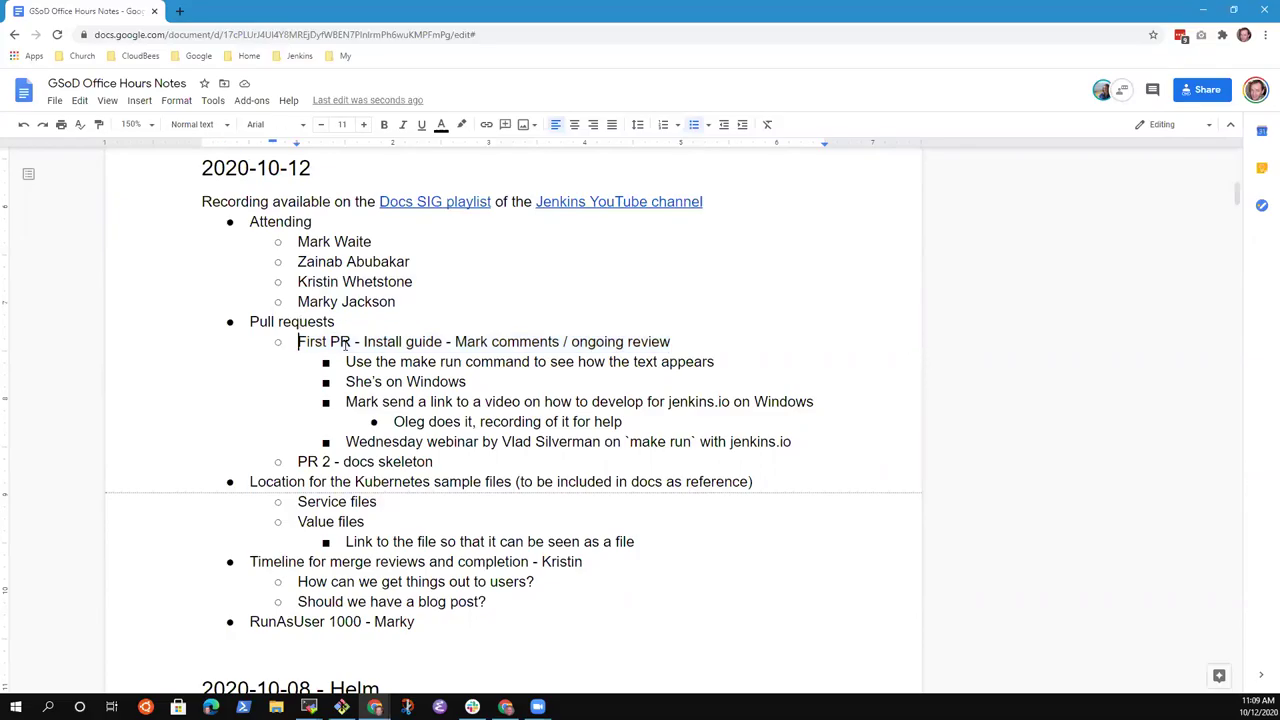
{"action": "key", "text": "shift+End"}
{"action": "key", "text": "Down"}
{"action": "key", "text": "Down"}
{"action": "key", "text": "Up"}
{"action": "key", "text": "Up"}
{"action": "key", "text": "Home"}
{"action": "key", "text": "shift+End"}
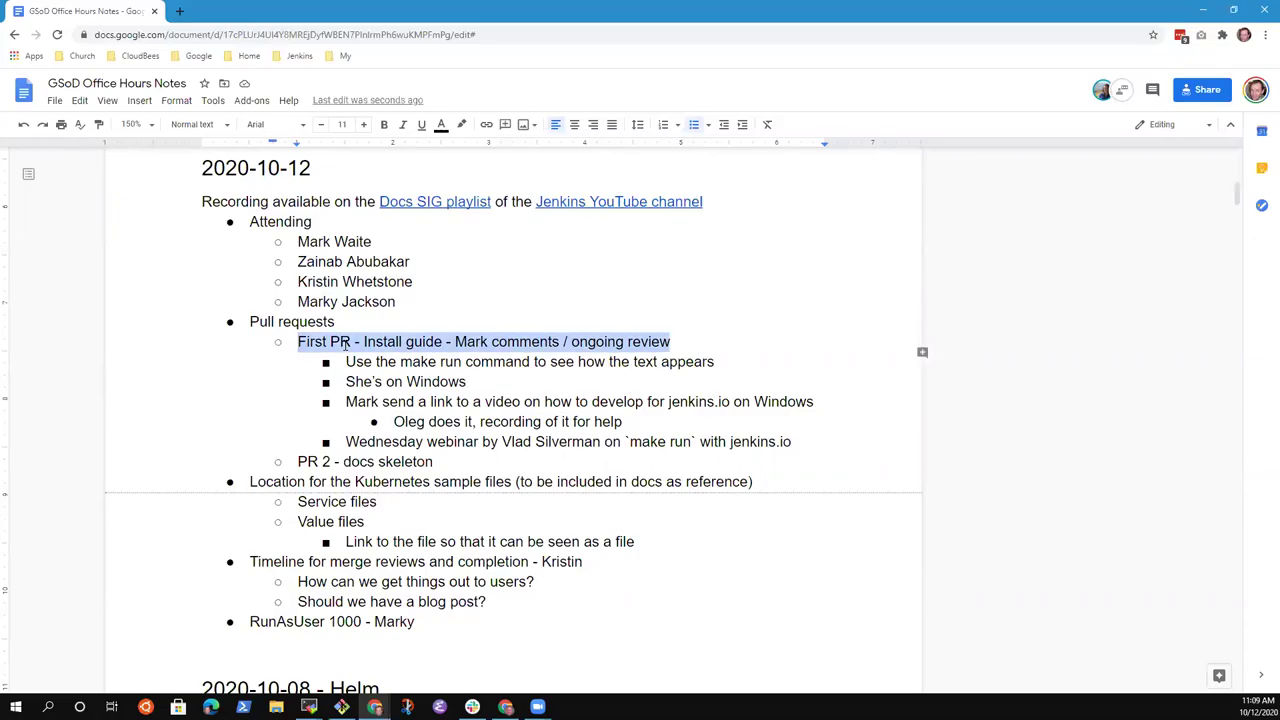
{"action": "key", "text": "Down"}
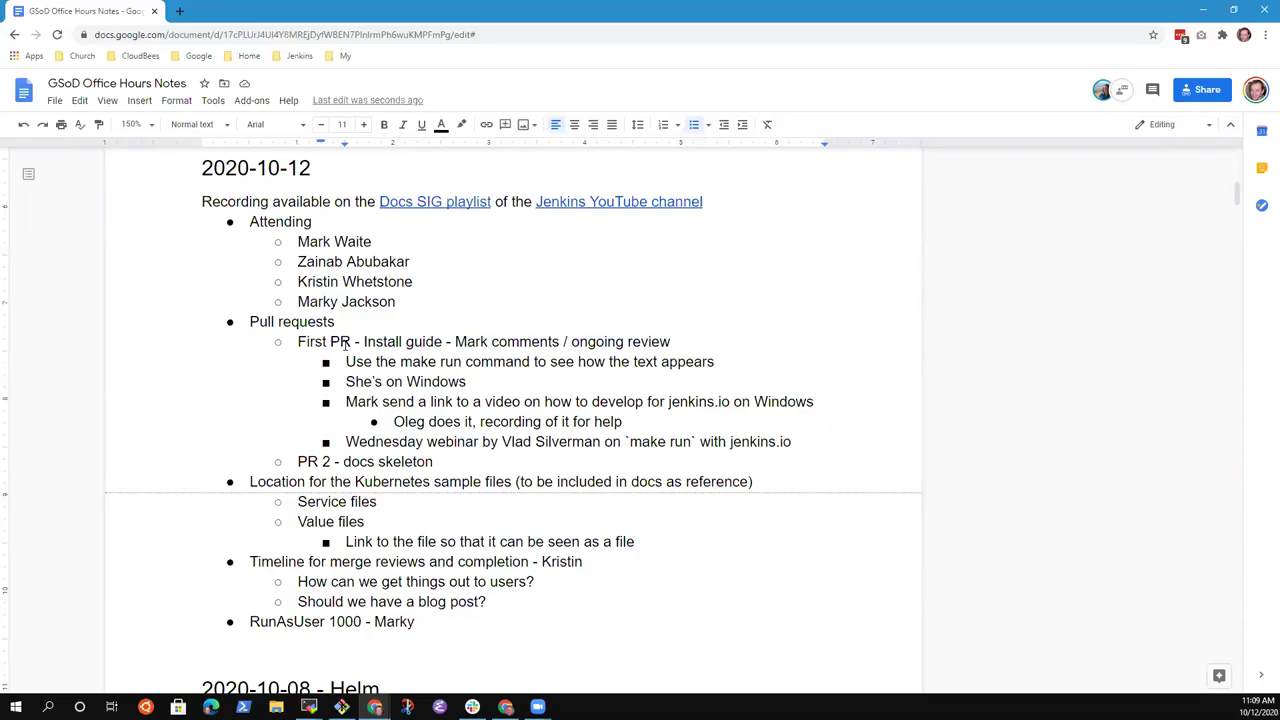
- Add a nested bullet under the PR 2 docs skeleton item reading "Pending the merge of the first PR - need that"
{"action": "key", "text": "Down"}
{"action": "key", "text": "Down"}
{"action": "key", "text": "Down"}
{"action": "key", "text": "Down"}
{"action": "key", "text": "Down"}
{"action": "key", "text": "shift+Home"}
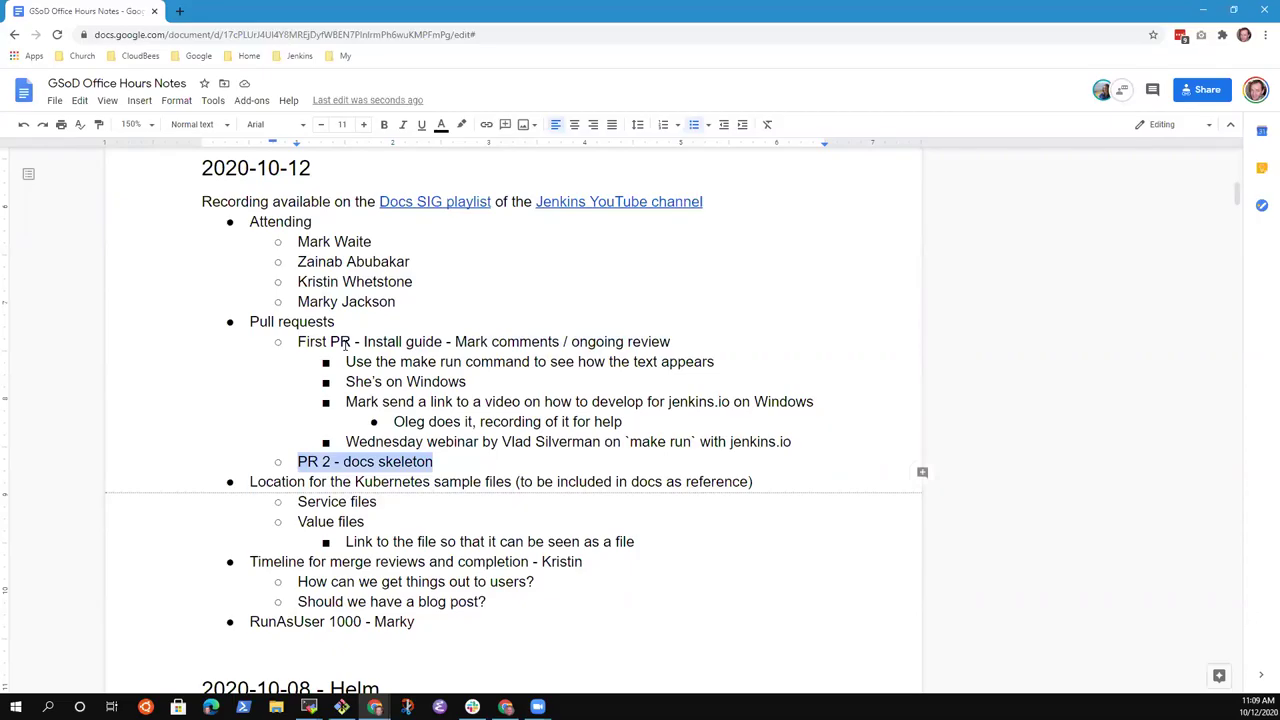
{"action": "key", "text": "End"}
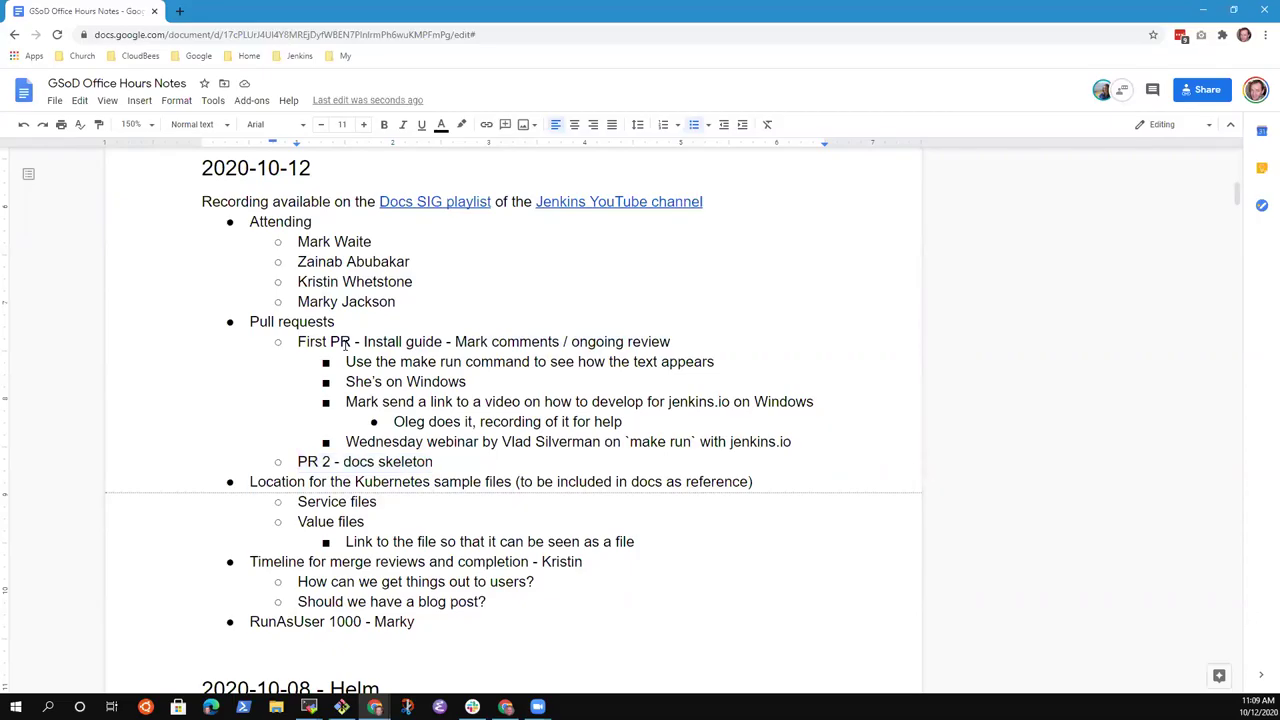
{"action": "key", "text": "Return"}
{"action": "key", "text": "Tab"}
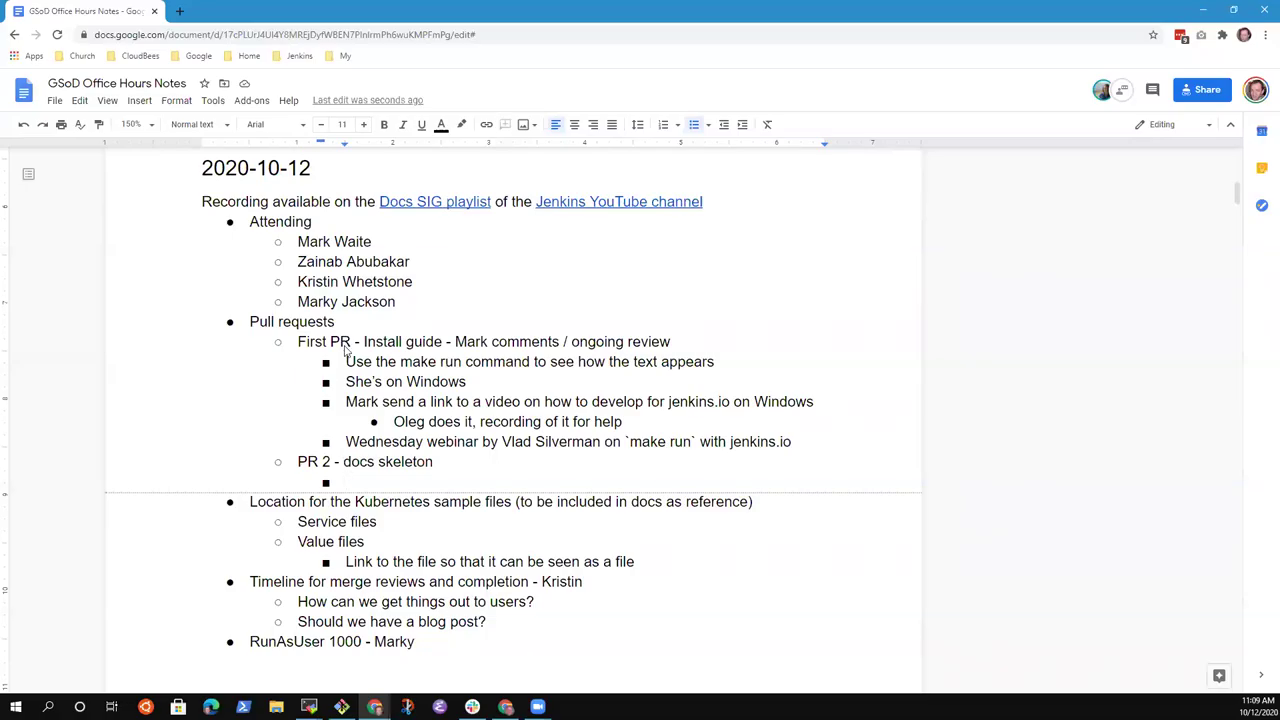
{"action": "type", "text": "Pending the m"}
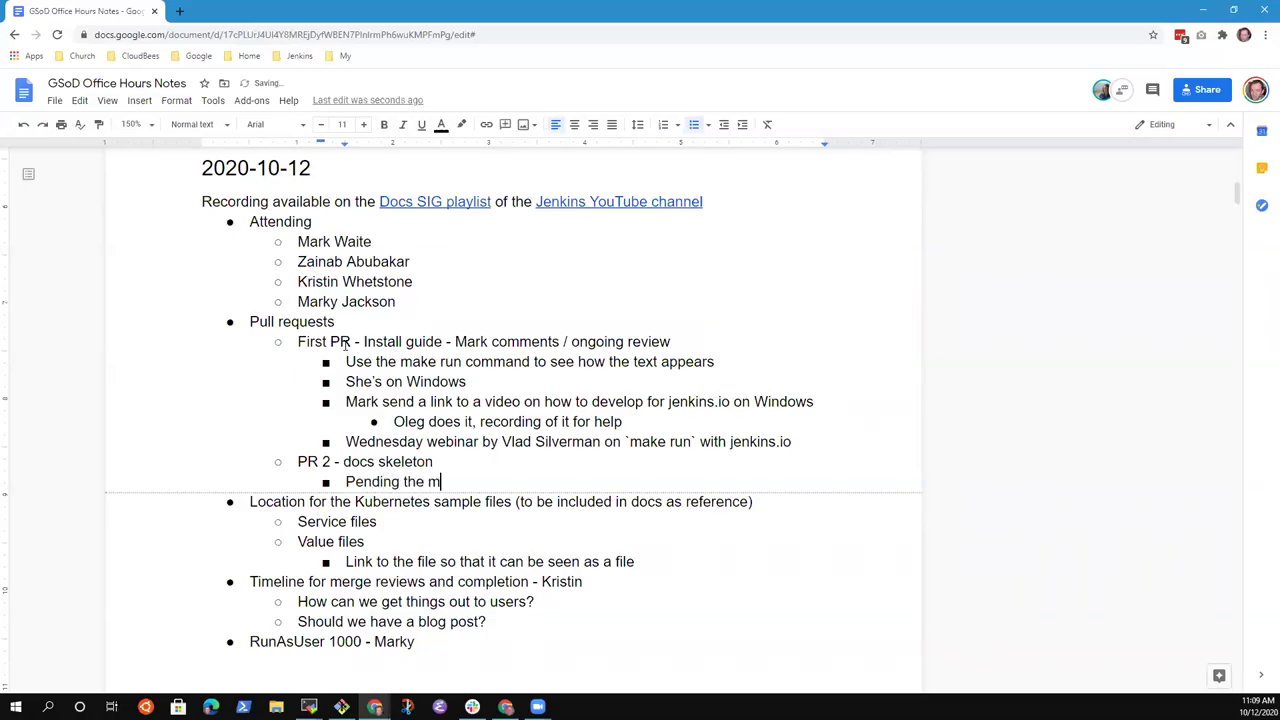
{"action": "type", "text": "erge of the first PR"}
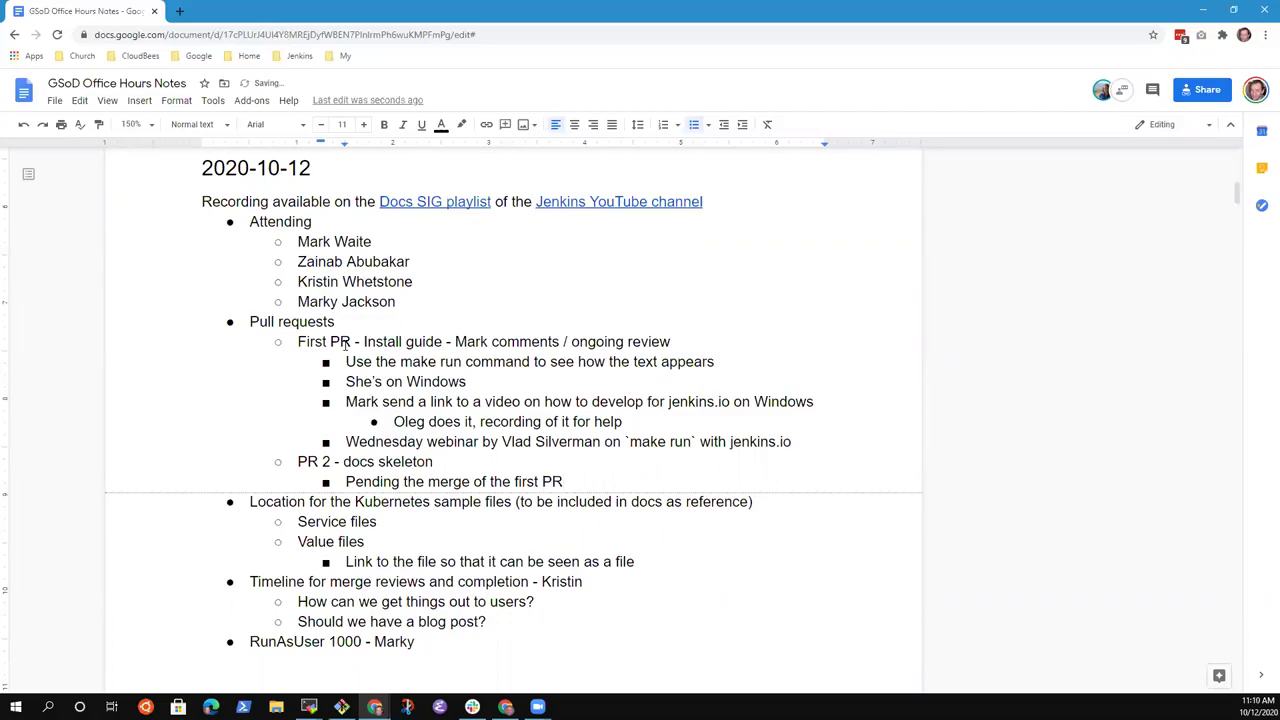
{"action": "type", "text": "- need"}
{"action": "key", "text": "BackSpace"}
{"action": "key", "text": "BackSpace"}
{"action": "key", "text": "BackSpace"}
{"action": "key", "text": "BackSpace"}
{"action": "key", "text": "BackSpace"}
{"action": "key", "text": "BackSpace"}
{"action": "key", "text": "BackSpace"}
{"action": "key", "text": "BackSpace"}
{"action": "key", "text": "BackSpace"}
{"action": "type", "text": "PR - need that"}
- Reword "PR 2" as "Second PR" in the docs skeleton item to match the First PR item's wording
{"action": "key", "text": "Up"}
{"action": "key", "text": "shift+Home"}
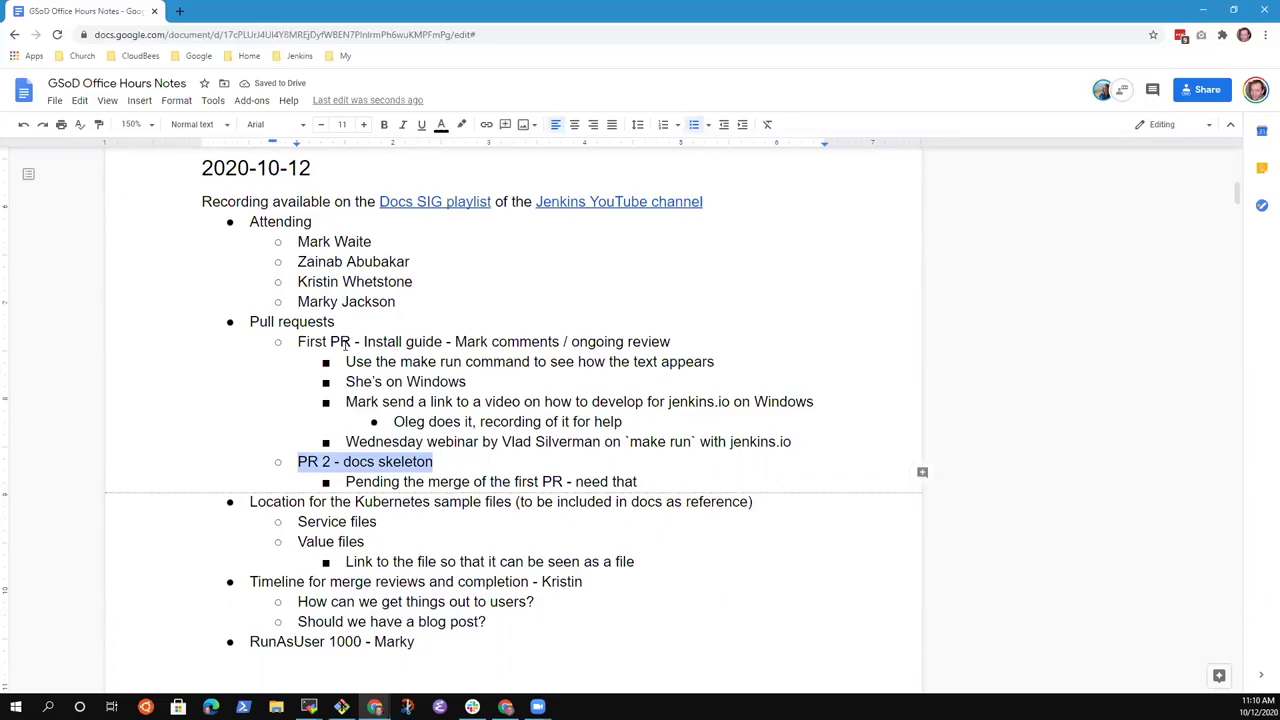
{"action": "key", "text": "Left"}
{"action": "key", "text": "Up"}
{"action": "key", "text": "Up"}
{"action": "key", "text": "Up"}
{"action": "key", "text": "Up"}
{"action": "key", "text": "Up"}
{"action": "key", "text": "Up"}
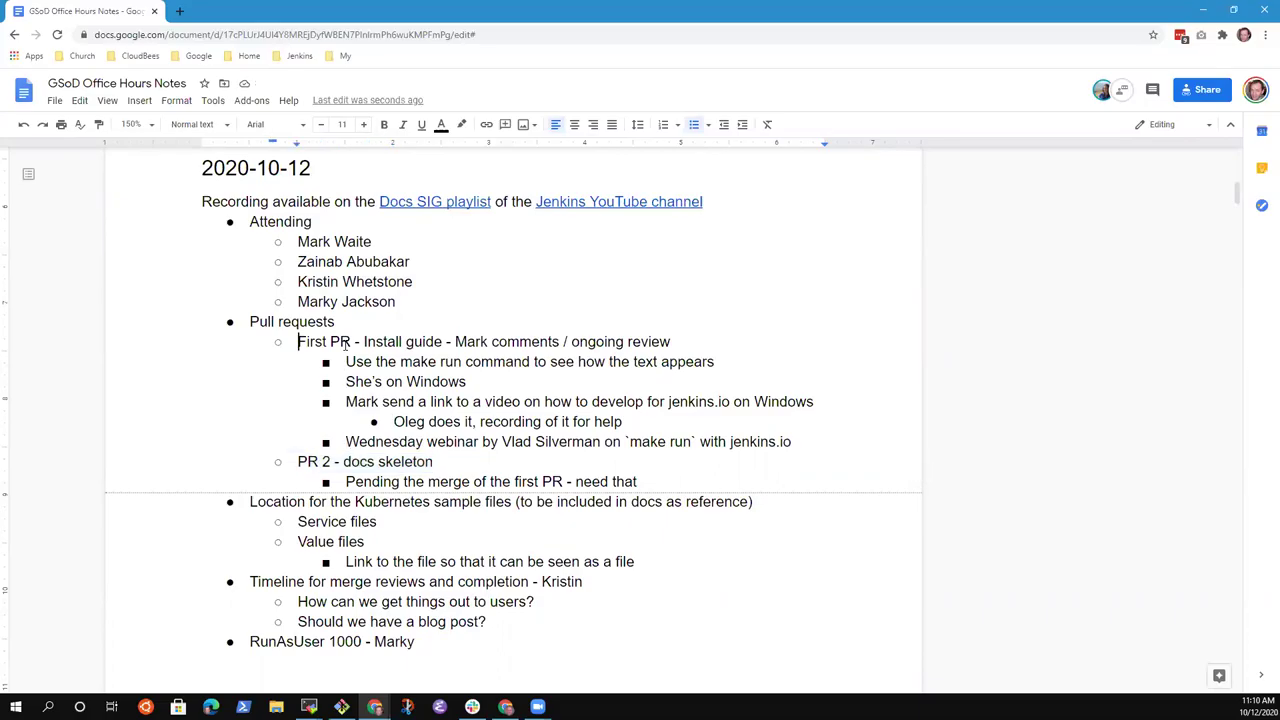
{"action": "key", "text": "ctrl+shift+Right"}
{"action": "key", "text": "ctrl+shift+Right"}
{"action": "key", "text": "Right"}
{"action": "key", "text": "Down"}
{"action": "key", "text": "Down"}
{"action": "key", "text": "Down"}
{"action": "key", "text": "Down"}
{"action": "key", "text": "Down"}
{"action": "key", "text": "Down"}
{"action": "key", "text": "Home"}
{"action": "type", "text": "Second"}
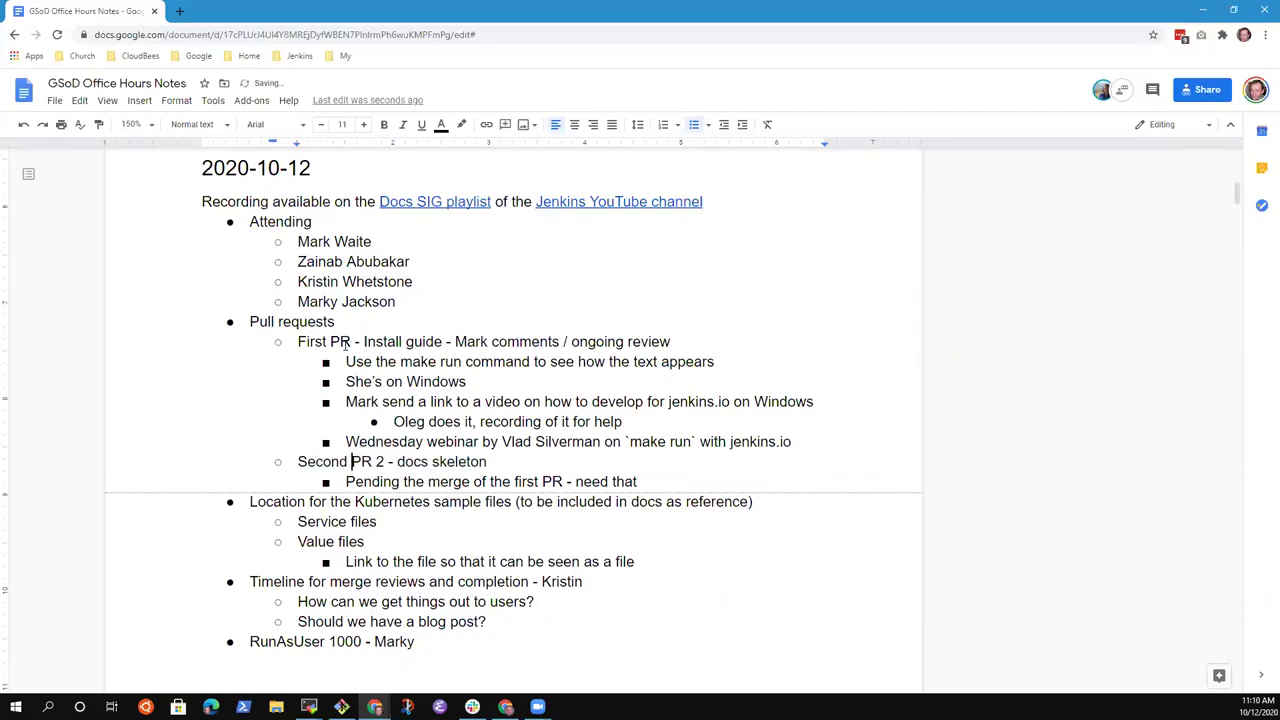
{"action": "key", "text": "ctrl+Right"}
{"action": "key", "text": "BackSpace"}
{"action": "key", "text": "BackSpace"}
{"action": "key", "text": "End"}
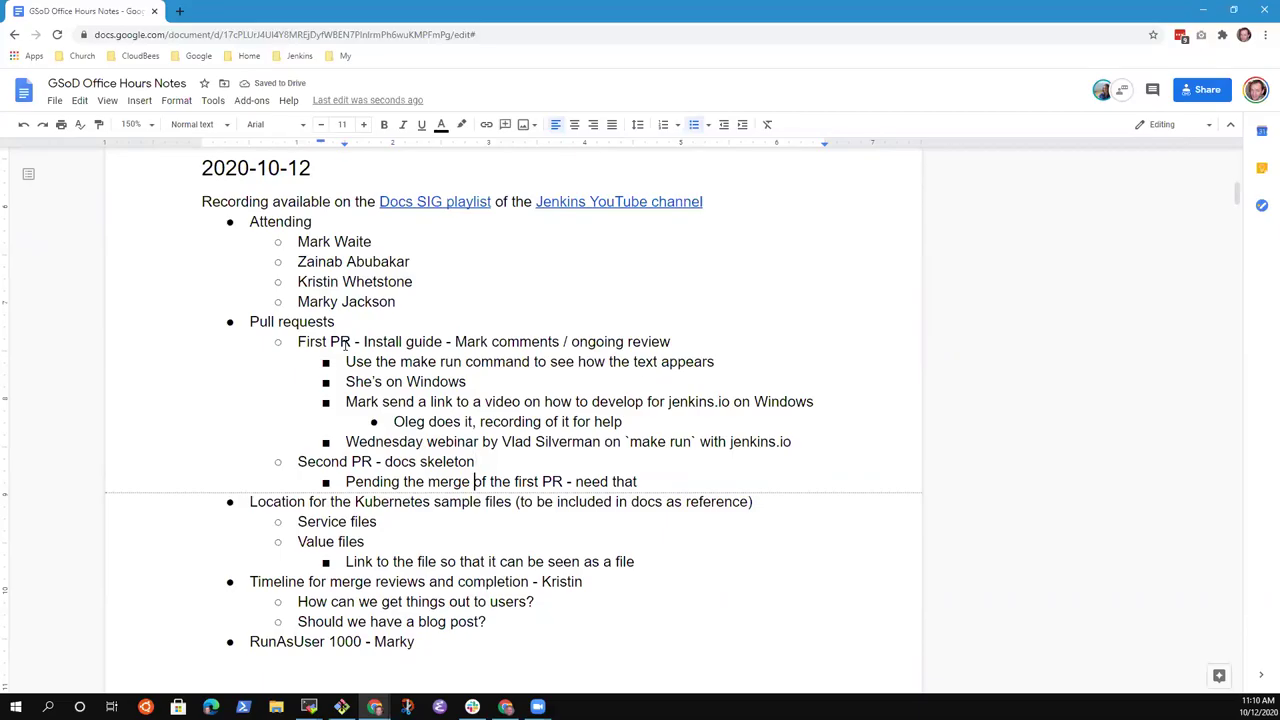
- Complete the nested bullet about the pending first PR with the word "merged"
{"action": "key", "text": "Down"}
{"action": "key", "text": "End"}
{"action": "key", "text": "BackSpace"}
{"action": "type", "text": "merged"}
- Add another nested bullet under the Second PR reading "Not opening an additional PR lest things become too confused"
{"action": "key", "text": "Return"}
{"action": "type", "text": "Not opened"}
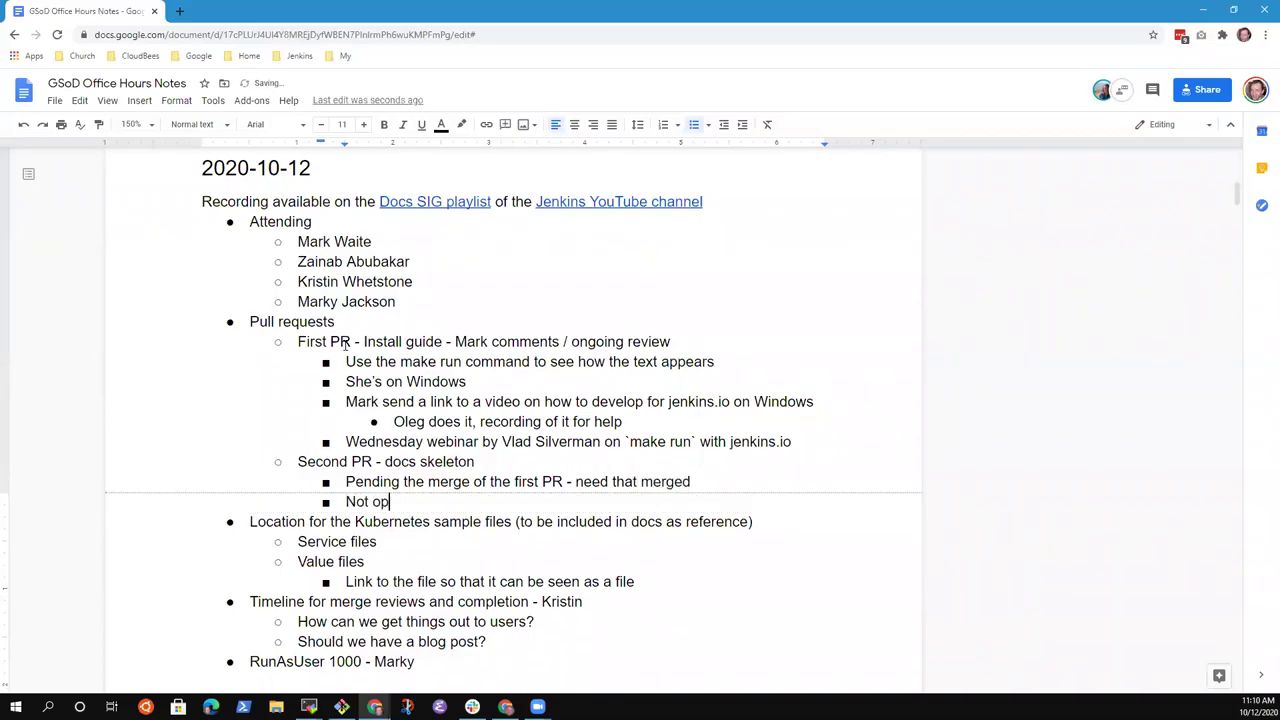
{"action": "key", "text": "ctrl+BackSpace"}
{"action": "type", "text": "opening an additional"}
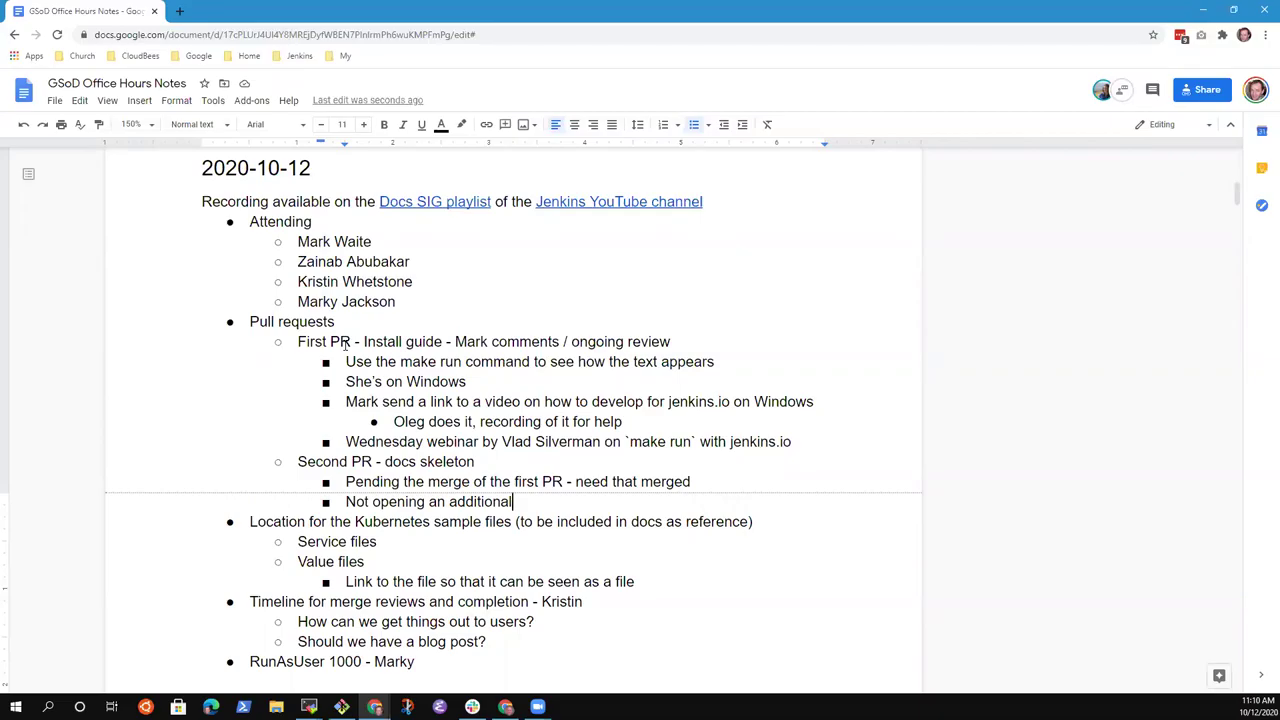
{"action": "key", "text": "Up"}
{"action": "key", "text": "Down"}
{"action": "key", "text": "Down"}
{"action": "key", "text": "Up"}
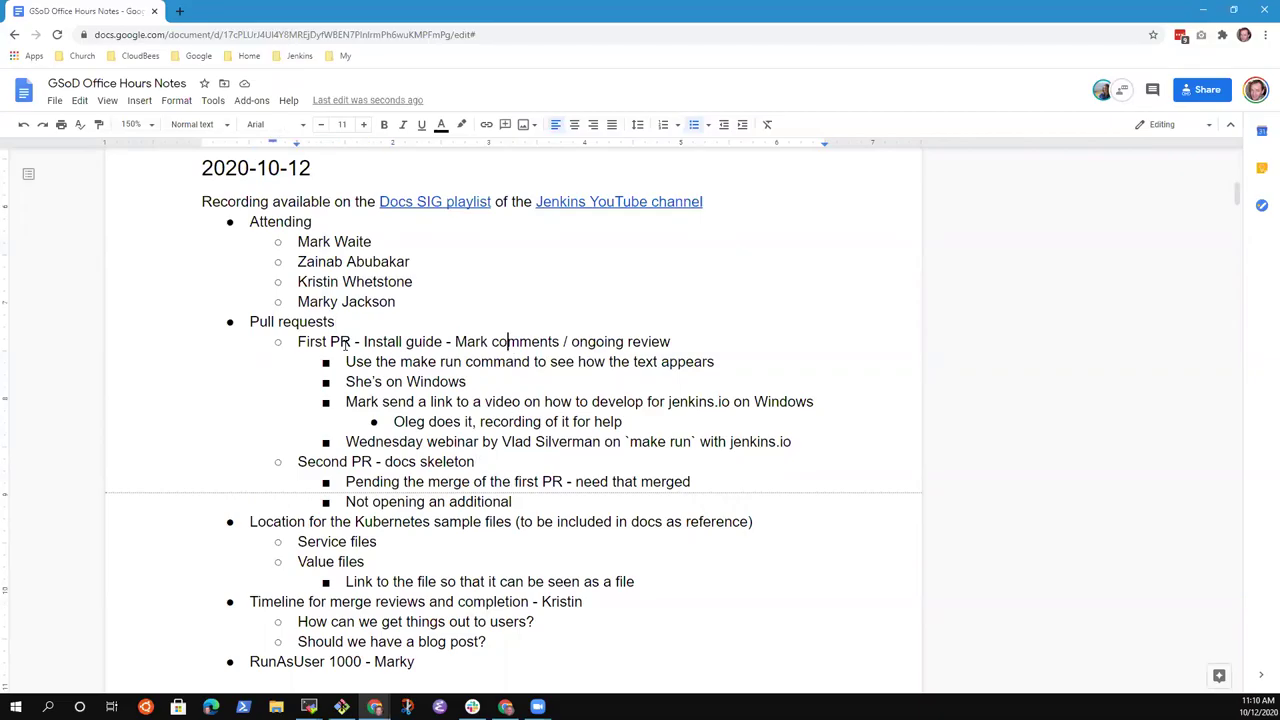
{"action": "key", "text": "Down"}
{"action": "key", "text": "Down"}
{"action": "key", "text": "Down"}
{"action": "key", "text": "Down"}
{"action": "key", "text": "Down"}
{"action": "key", "text": "Down"}
{"action": "key", "text": "Down"}
{"action": "key", "text": "Down"}
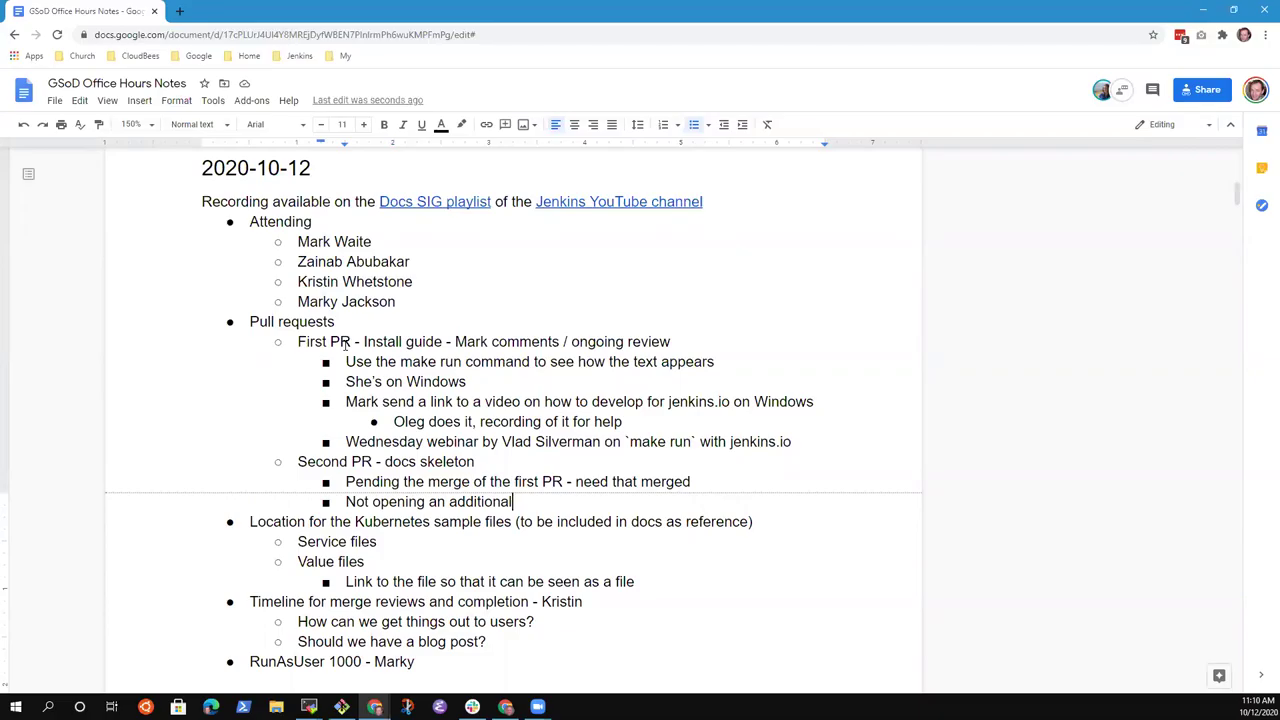
{"action": "type", "text": "PR lest things "}
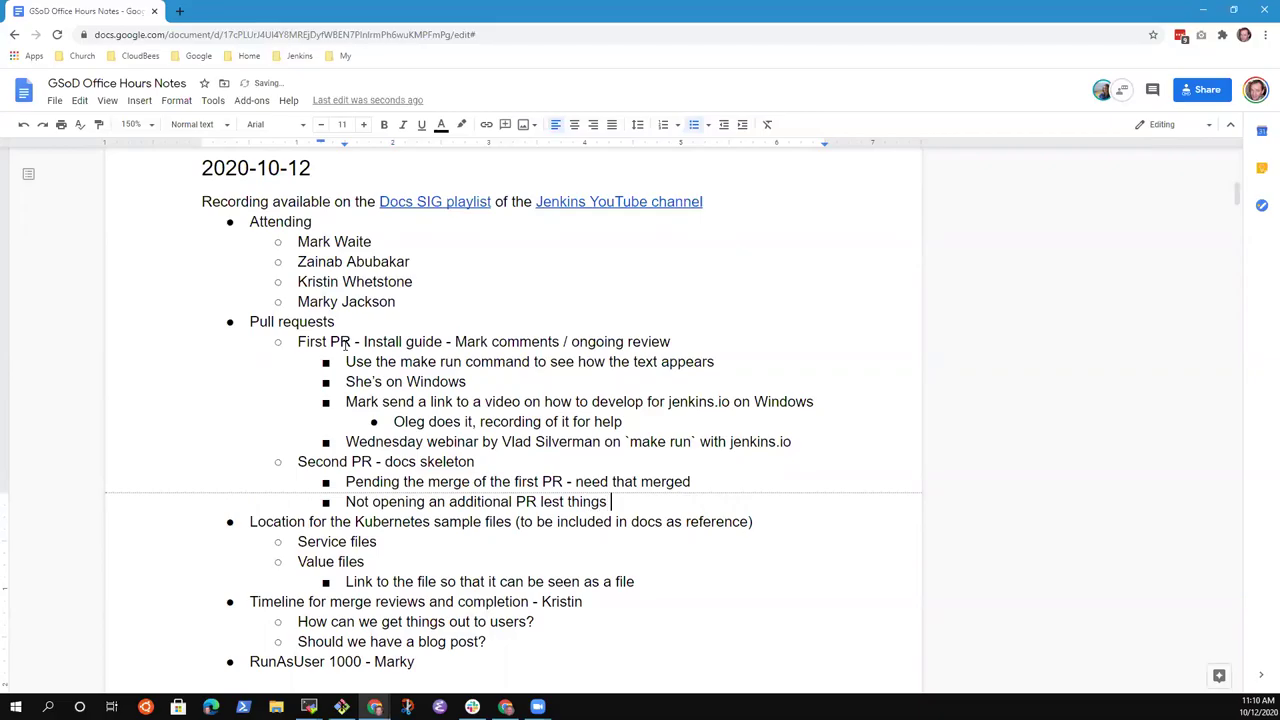
{"action": "type", "text": "become too confused"}
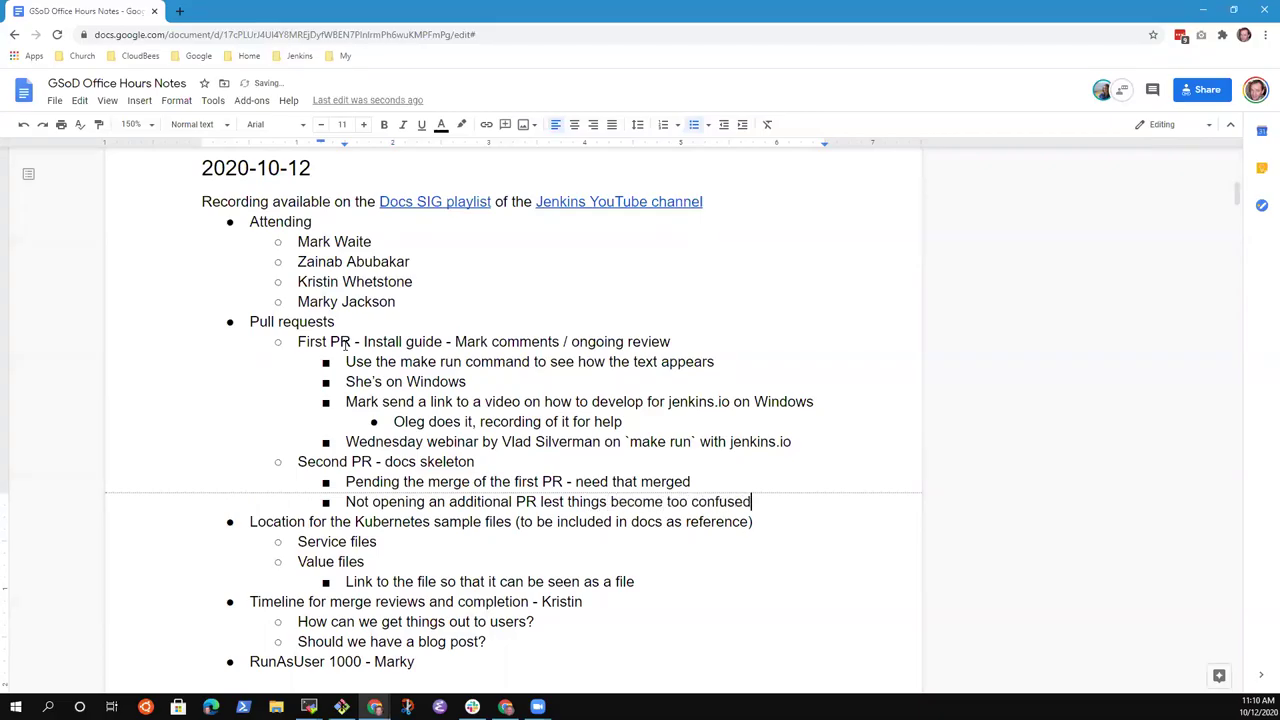
- Highlight the 2020-10-12 agenda item about the location for the Kubernetes sample files
{"action": "key", "text": "Up"}
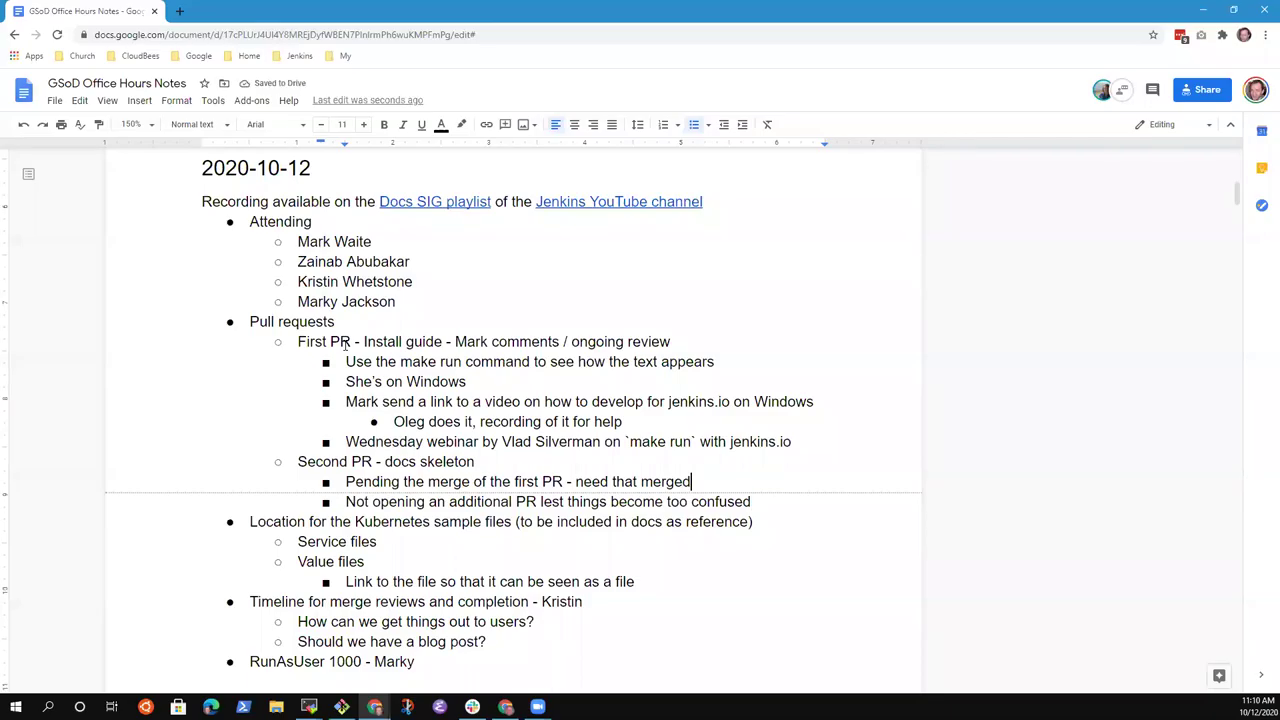
{"action": "key", "text": "Up"}
{"action": "key", "text": "Down"}
{"action": "key", "text": "Down"}
{"action": "key", "text": "Down"}
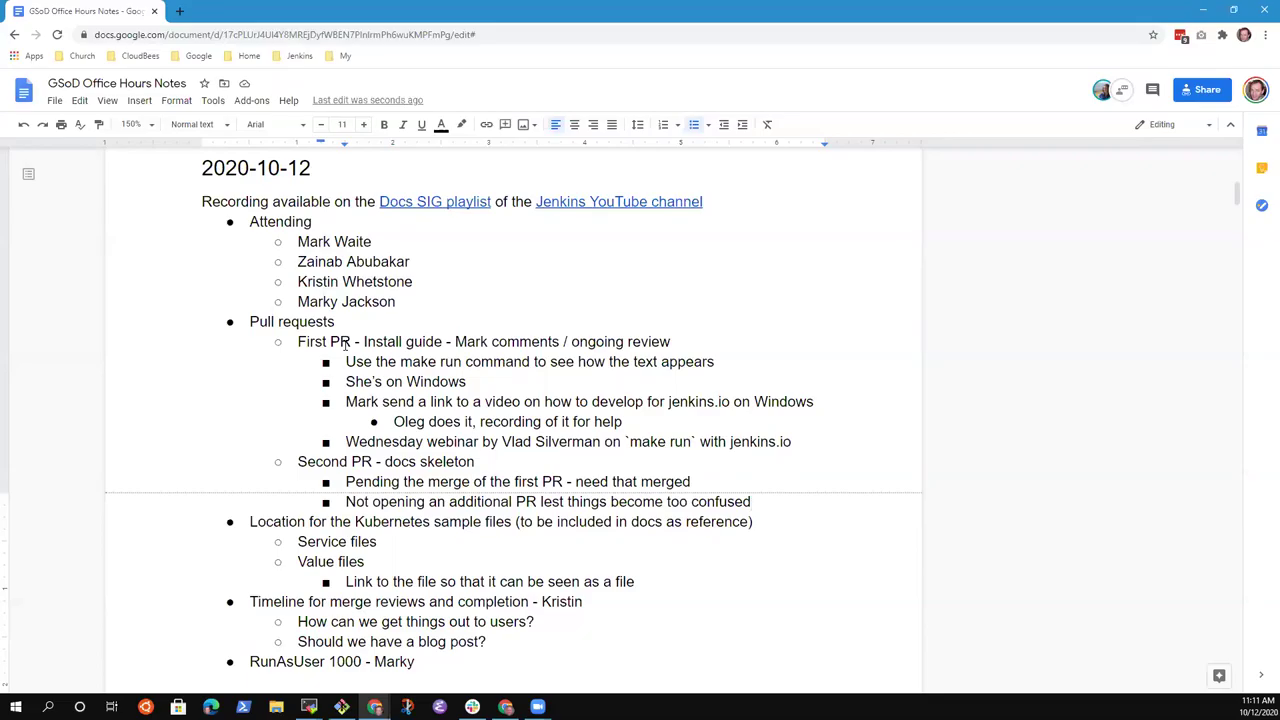
{"action": "key", "text": "Down"}
{"action": "key", "text": "Down"}
{"action": "key", "text": "Down"}
{"action": "key", "text": "Down"}
{"action": "key", "text": "Down"}
{"action": "key", "text": "Down"}
{"action": "key", "text": "Down"}
{"action": "key", "text": "Down"}
{"action": "key", "text": "Down"}
{"action": "key", "text": "Down"}
{"action": "key", "text": "Down"}
{"action": "key", "text": "Down"}
{"action": "key", "text": "Down"}
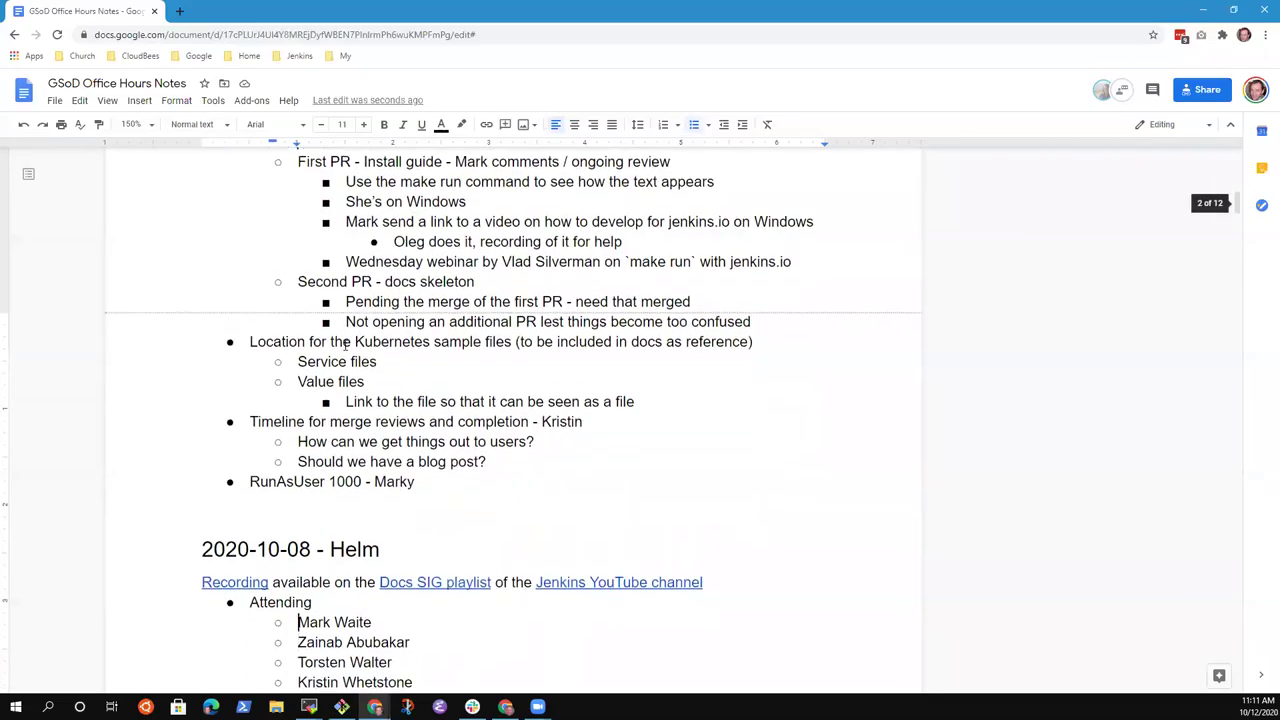
{"action": "key", "text": "Up"}
{"action": "key", "text": "Up"}
{"action": "key", "text": "Up"}
{"action": "key", "text": "Up"}
{"action": "key", "text": "Up"}
{"action": "key", "text": "Up"}
{"action": "key", "text": "Up"}
{"action": "key", "text": "Up"}
{"action": "key", "text": "Up"}
{"action": "key", "text": "Up"}
{"action": "key", "text": "Up"}
{"action": "key", "text": "Up"}
{"action": "key", "text": "shift+End"}
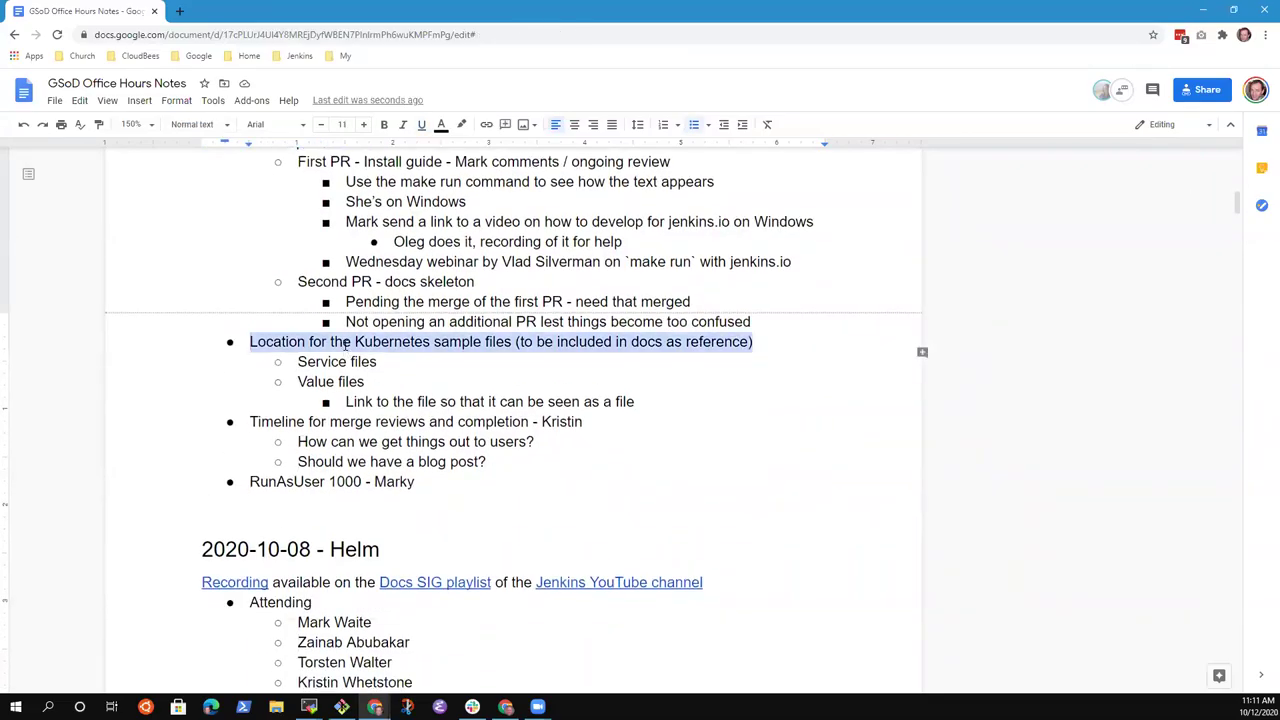
- In a new browser tab, open the changed files of the "Installing jenkins on kubernetes" pull request in GitHub's jenkins-infra/jenkins.io repository
{"action": "left_click", "coordinate": [179, 12]}
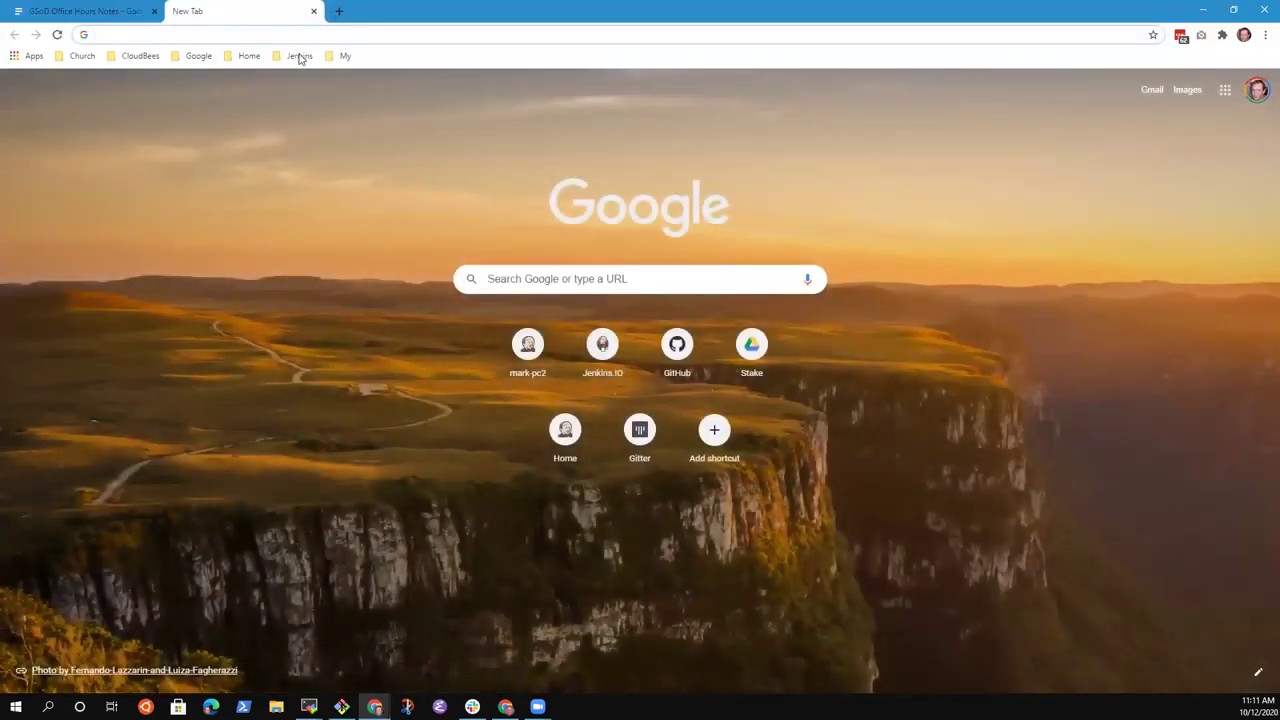
{"action": "left_click", "coordinate": [299, 58]}
{"action": "mouse_move", "coordinate": [335, 152]}
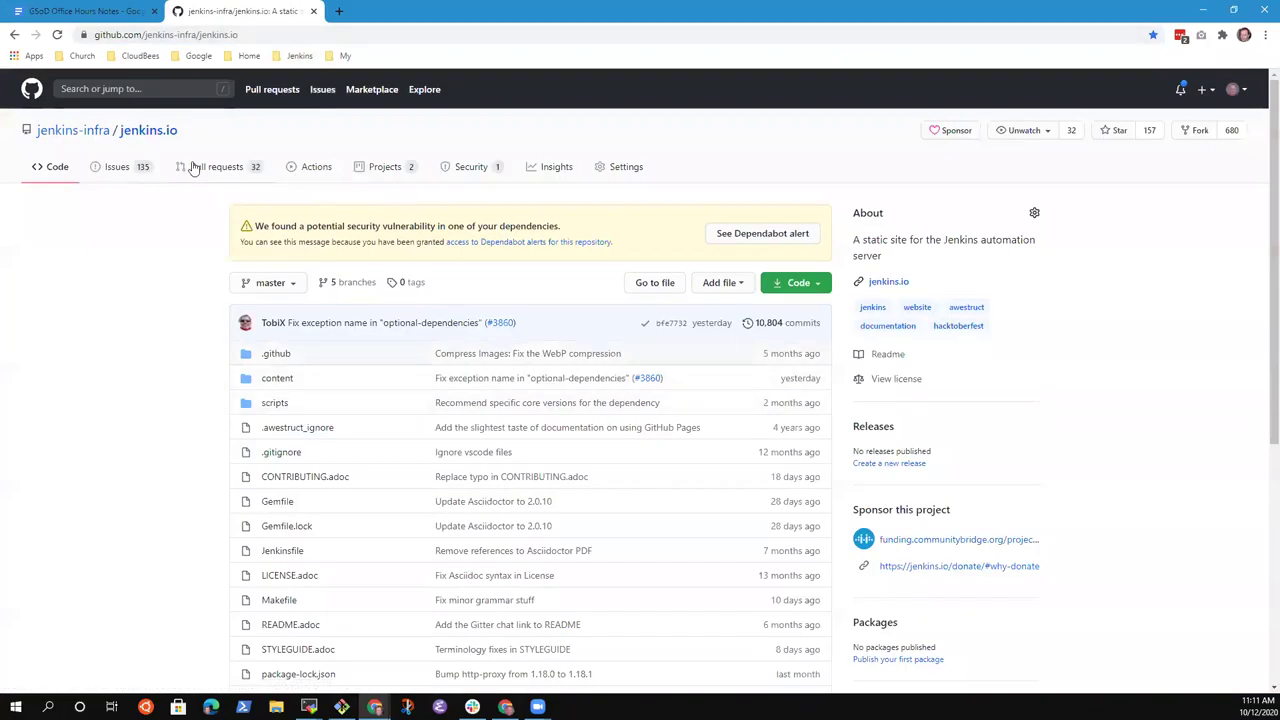
{"action": "left_click", "coordinate": [194, 167]}
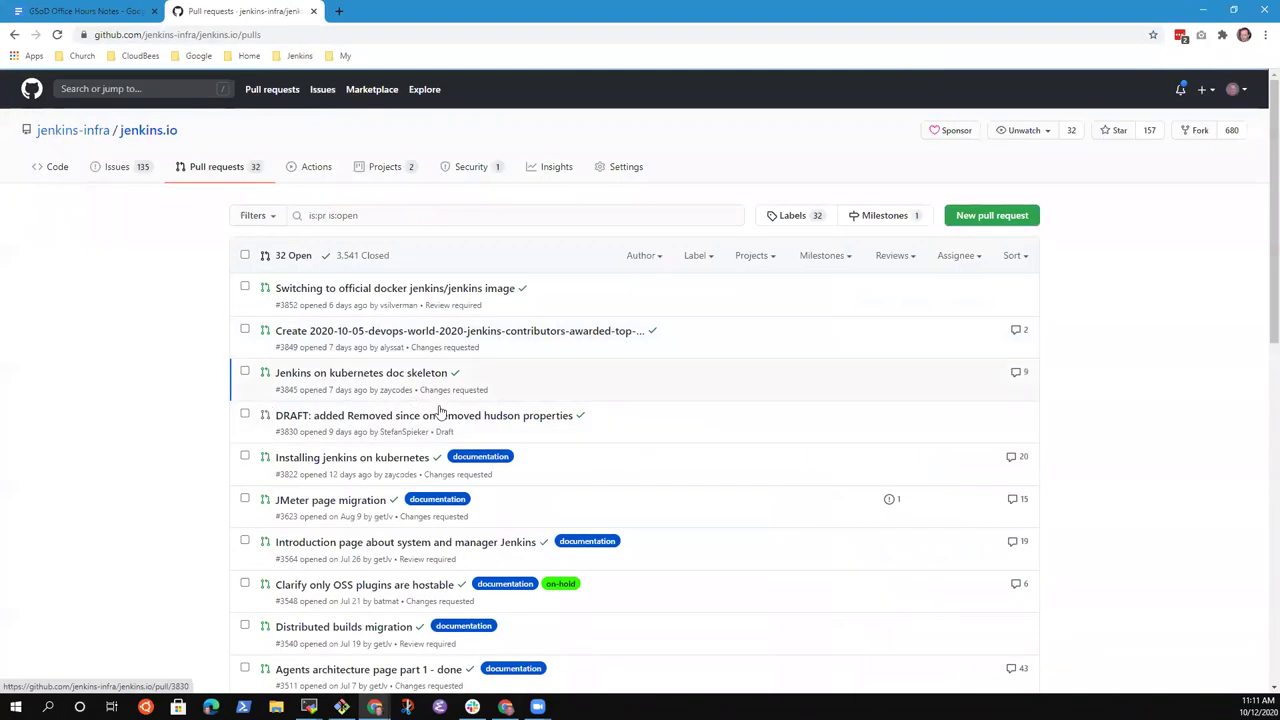
{"action": "left_click", "coordinate": [338, 462]}
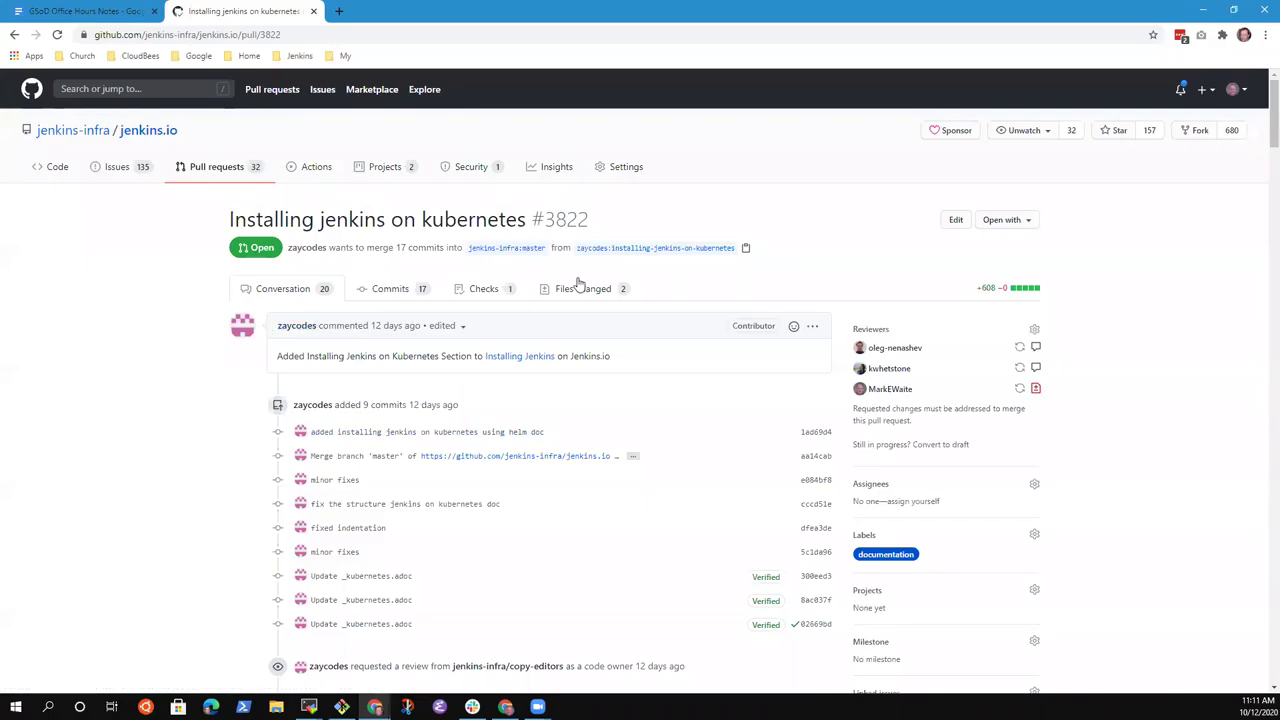
{"action": "left_click", "coordinate": [556, 288]}
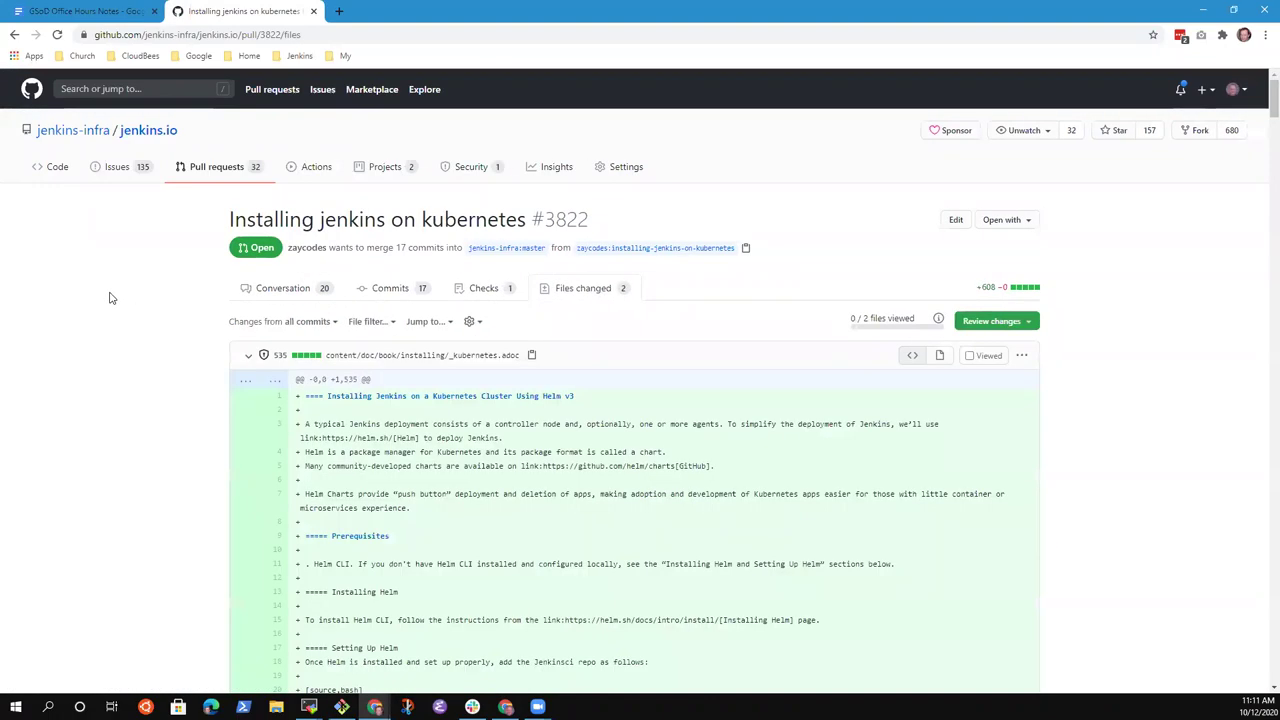
- Search the pull request's changed files for "values.yam"
{"action": "key", "text": "ctrl+f"}
{"action": "type", "text": "serv"}
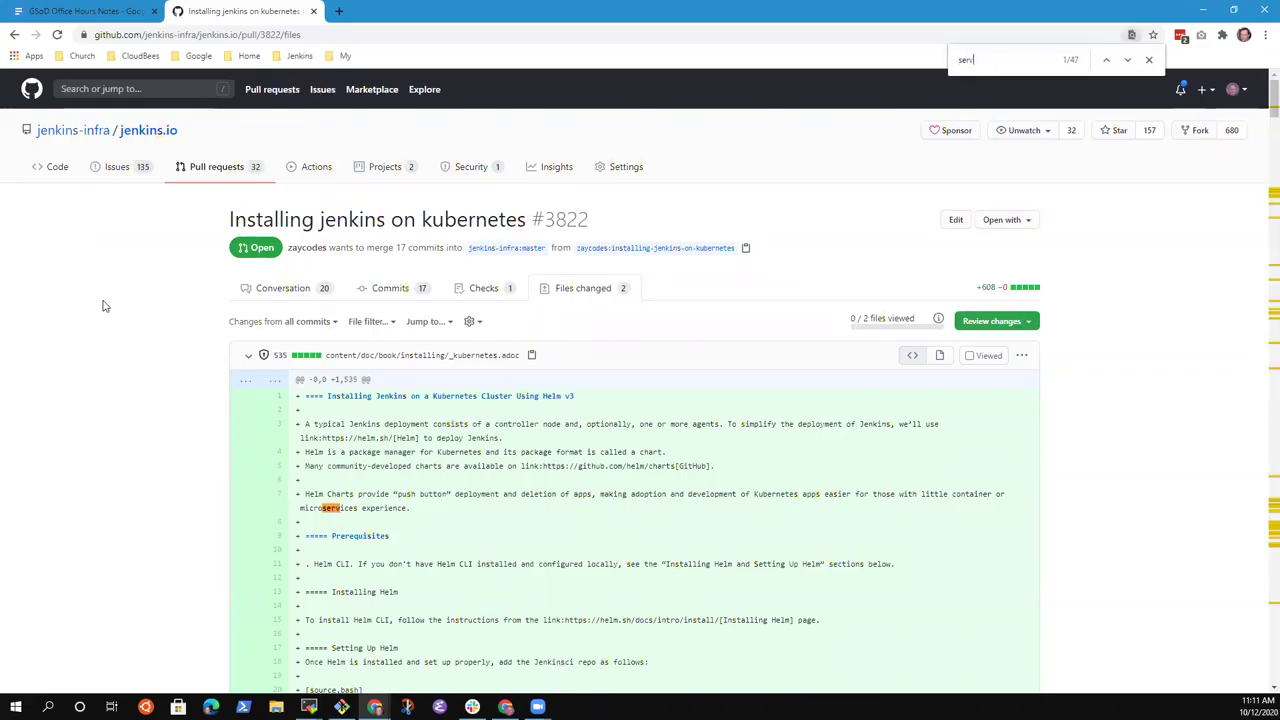
{"action": "key", "text": "ctrl+f"}
{"action": "type", "text": "valuy"}
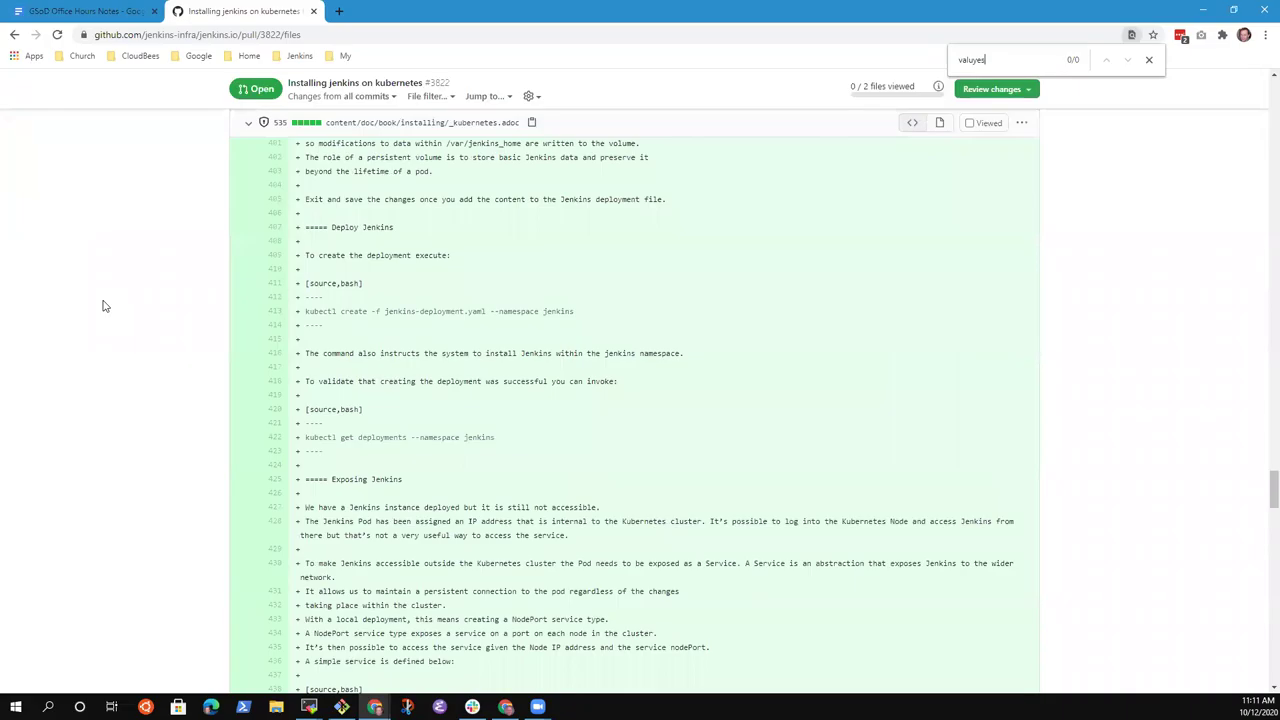
{"action": "key", "text": "BackSpace"}
{"action": "type", "text": "es."}
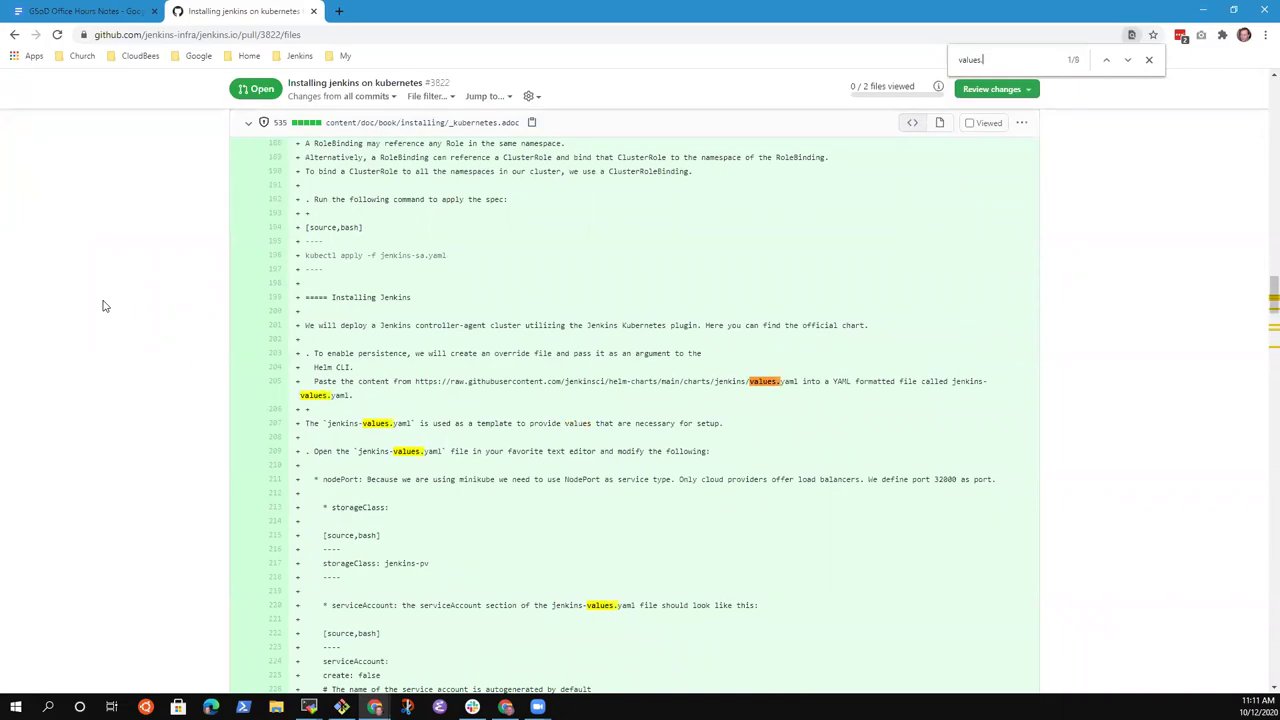
{"action": "type", "text": "yam"}
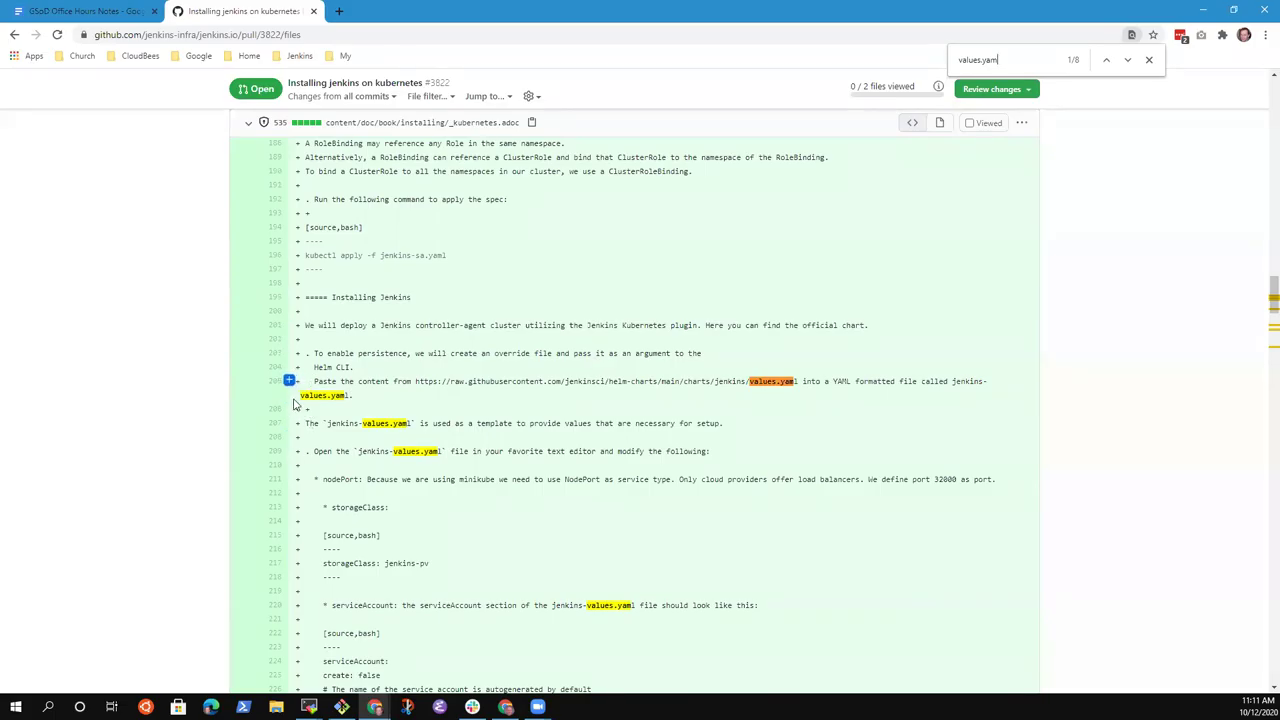
- Enlarge the page to 125% and highlight the raw.githubusercontent.com values.yaml URL on line 205 of _kubernetes.adoc
{"action": "key", "text": "ctrl+plus"}
{"action": "key", "text": "ctrl+plus"}
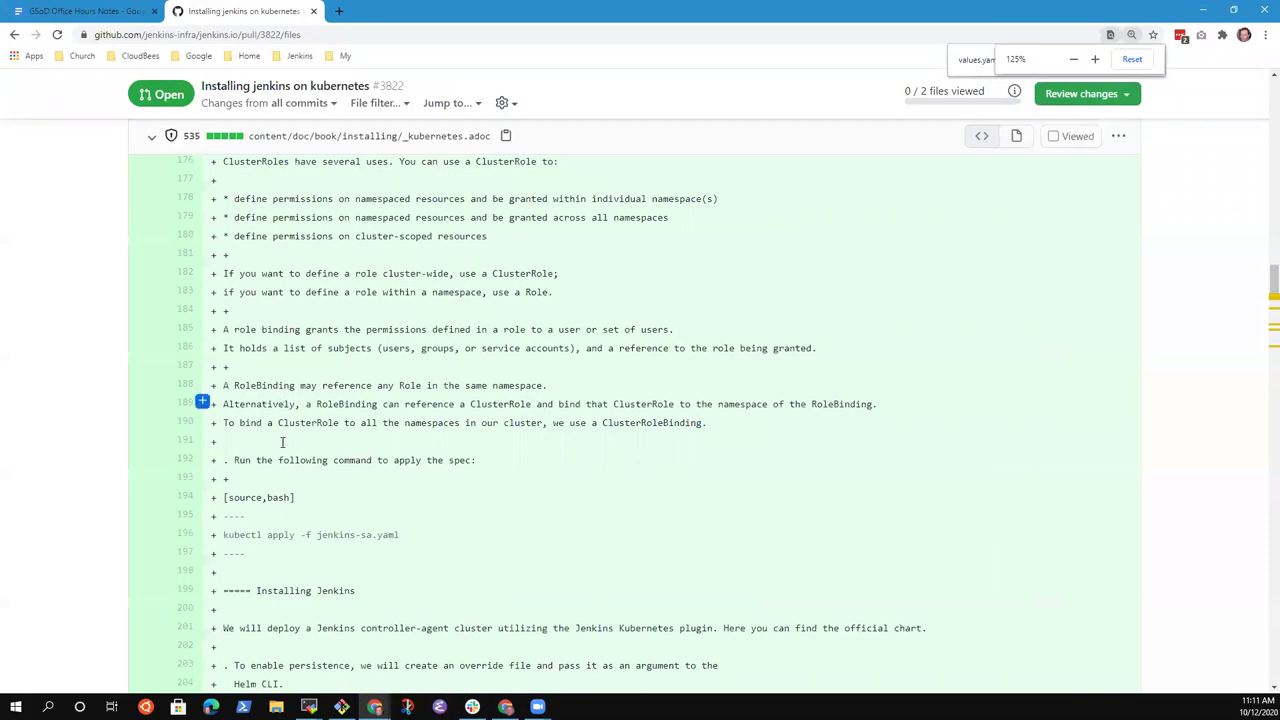
{"action": "scroll", "coordinate": [280, 437], "scroll_direction": "down", "scroll_amount": 5}
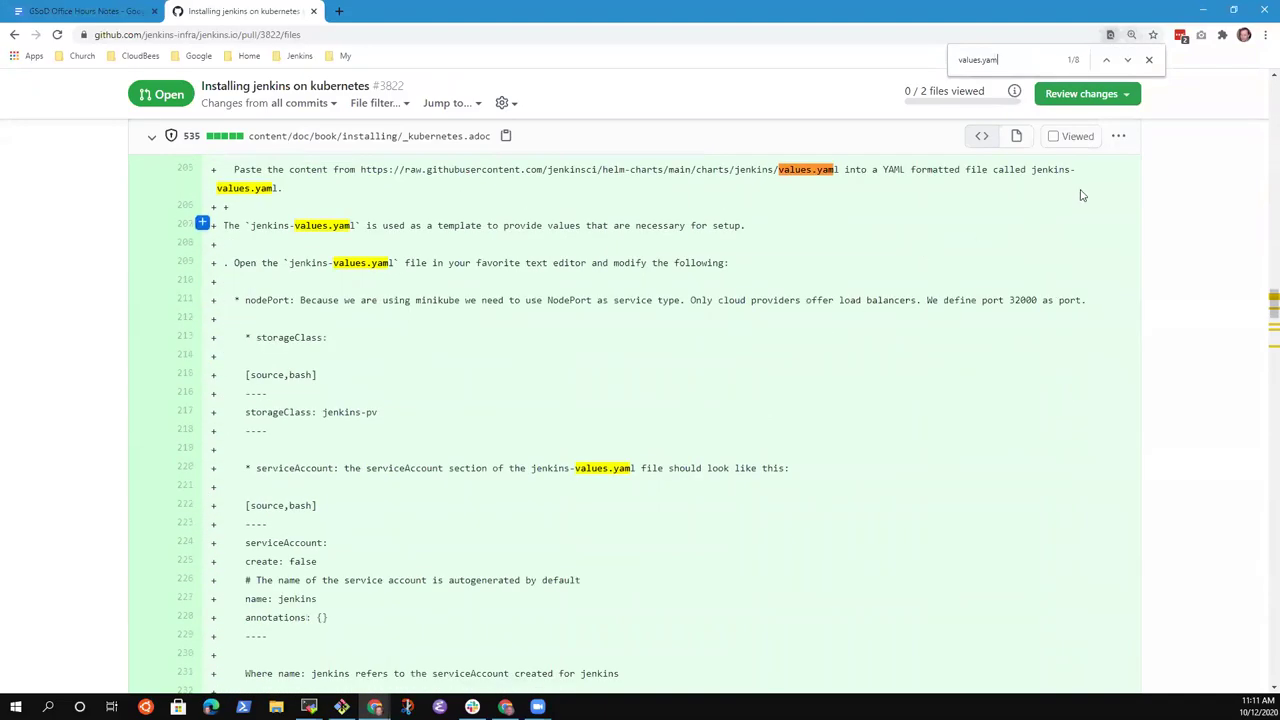
{"action": "left_click", "coordinate": [1148, 60]}
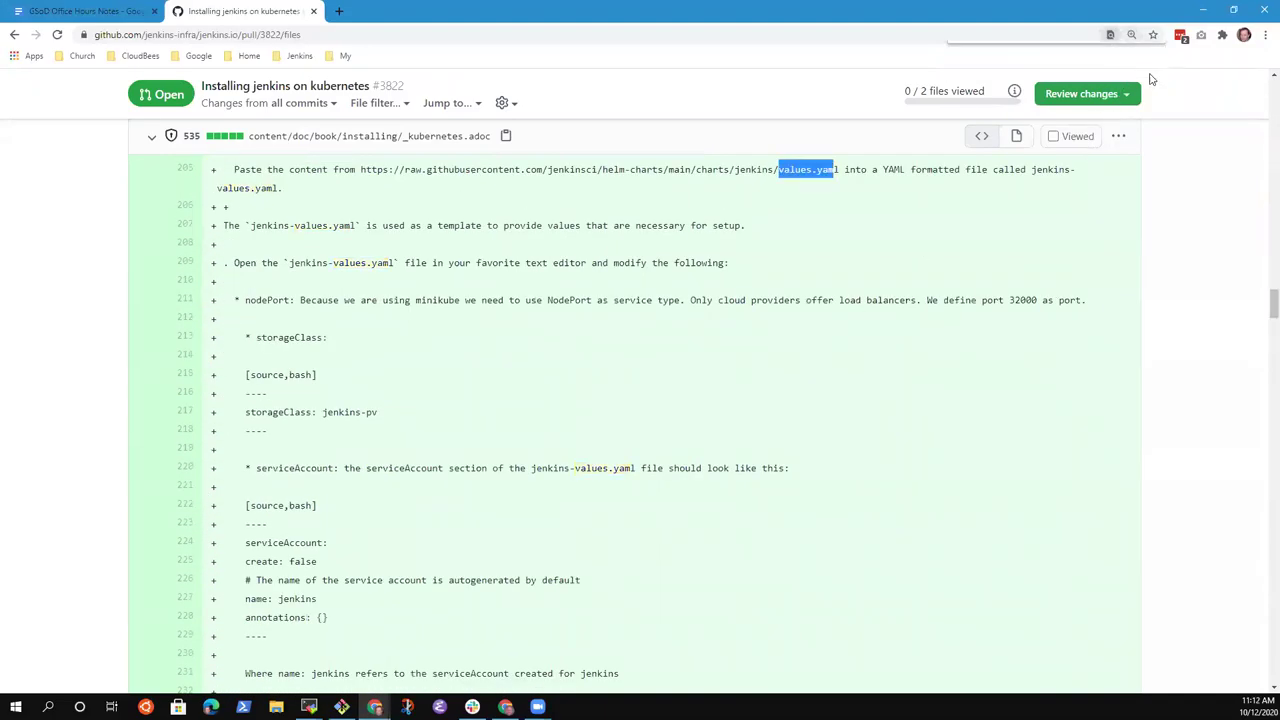
{"action": "left_click", "coordinate": [553, 259]}
{"action": "scroll", "coordinate": [574, 294], "scroll_direction": "up", "scroll_amount": 2}
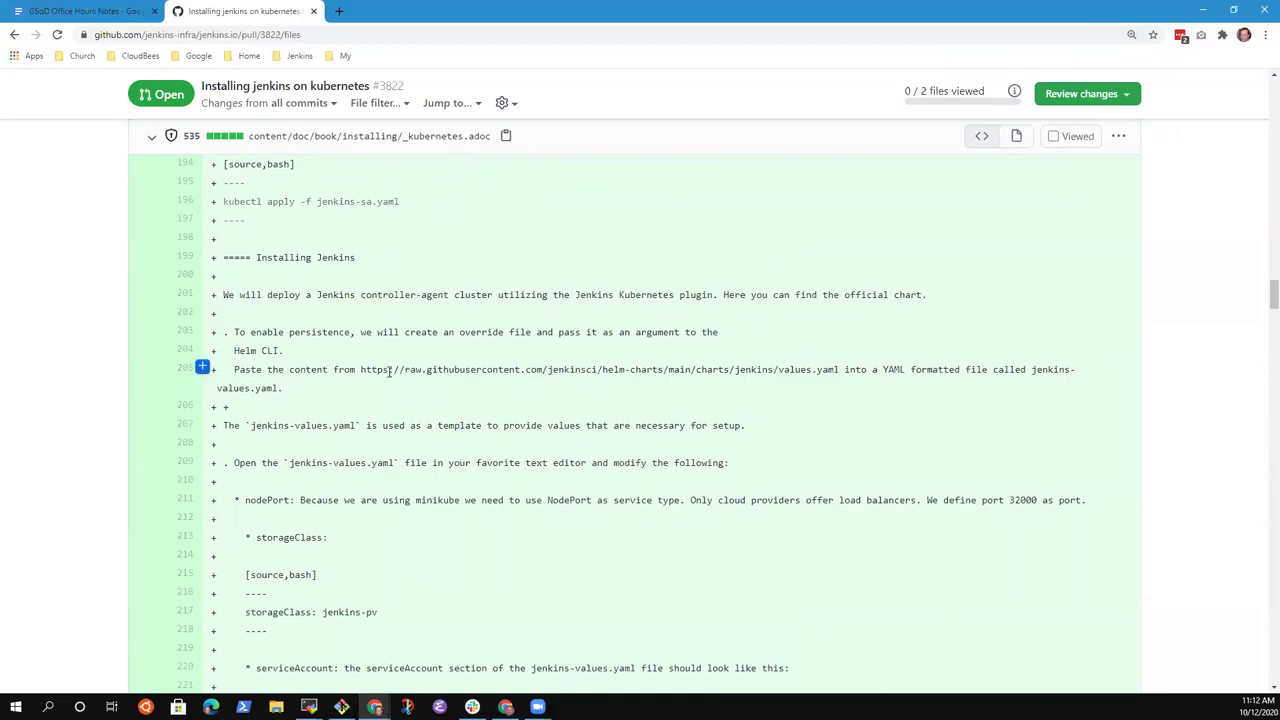
{"action": "left_click_drag", "start_coordinate": [360, 369], "coordinate": [842, 373]}
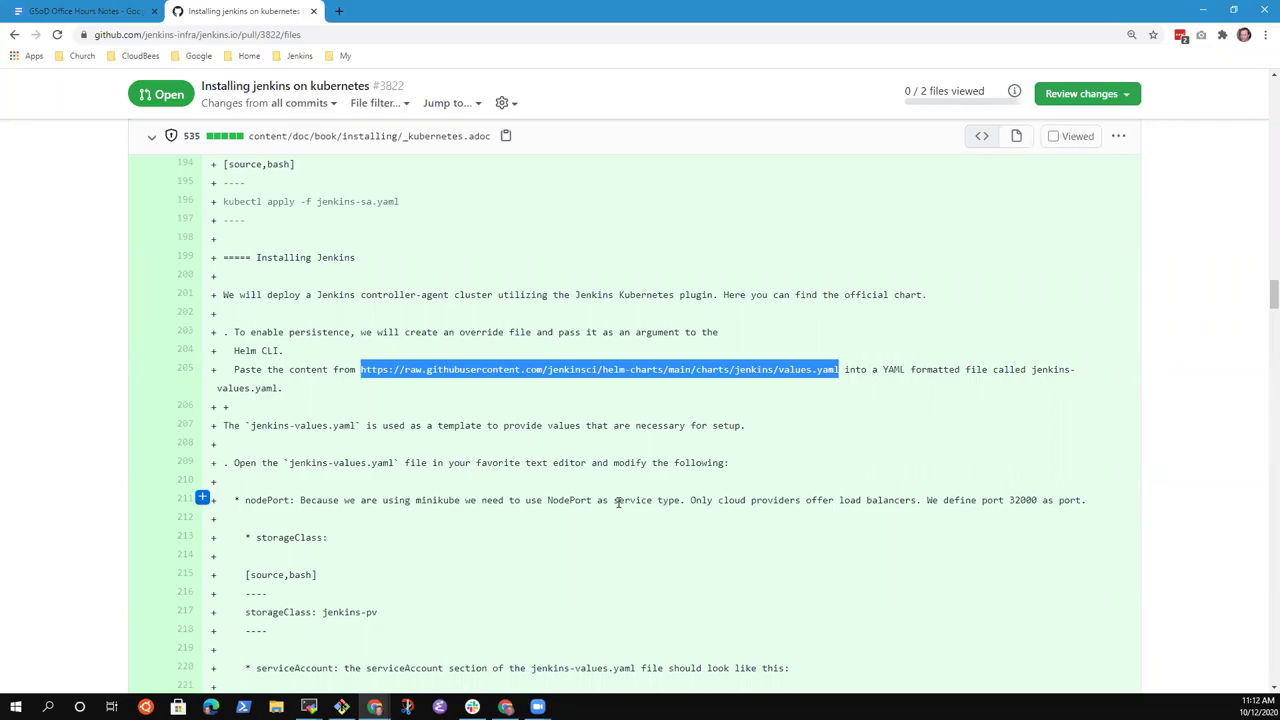
- Search the changed files for "serviceaccount" and examine the jenkins-sa.yaml snippet at the first match
{"action": "left_click", "coordinate": [32, 388]}
{"action": "key", "text": "ctrl+f"}
{"action": "type", "text": "service"}
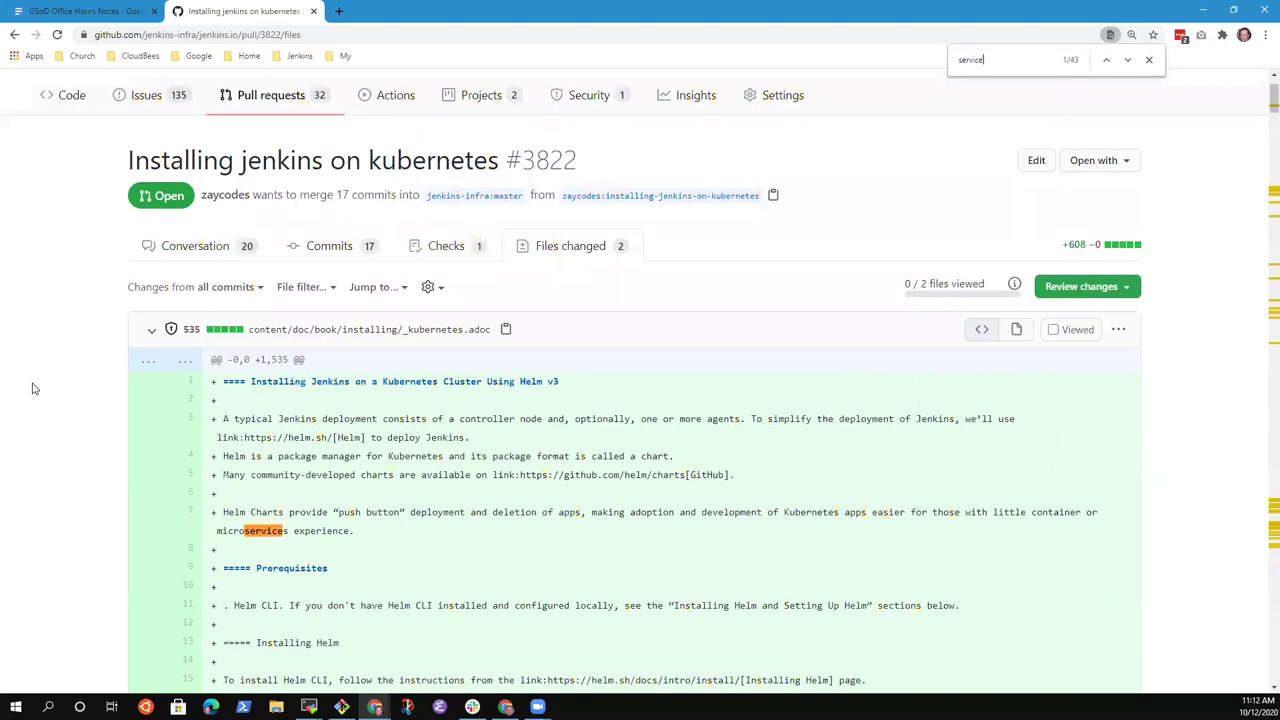
{"action": "type", "text": "account"}
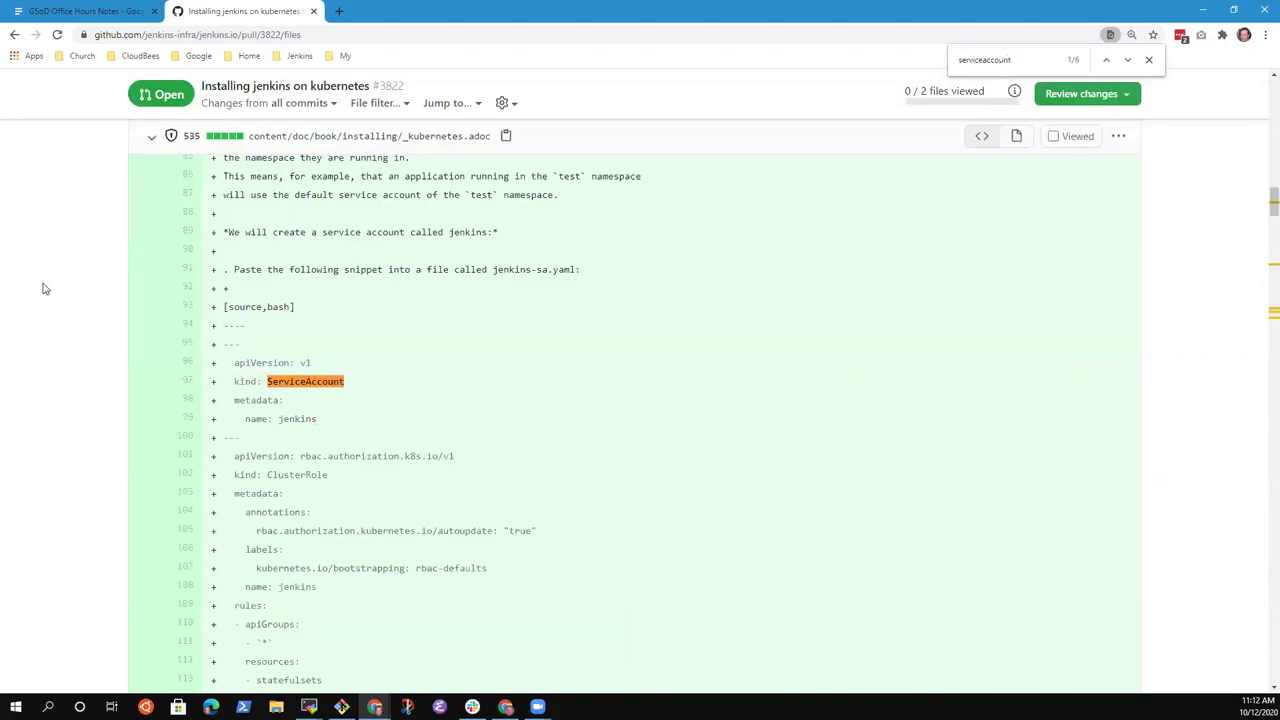
{"action": "scroll", "coordinate": [297, 289], "scroll_direction": "down", "scroll_amount": 2}
{"action": "scroll", "coordinate": [336, 290], "scroll_direction": "up", "scroll_amount": 1}
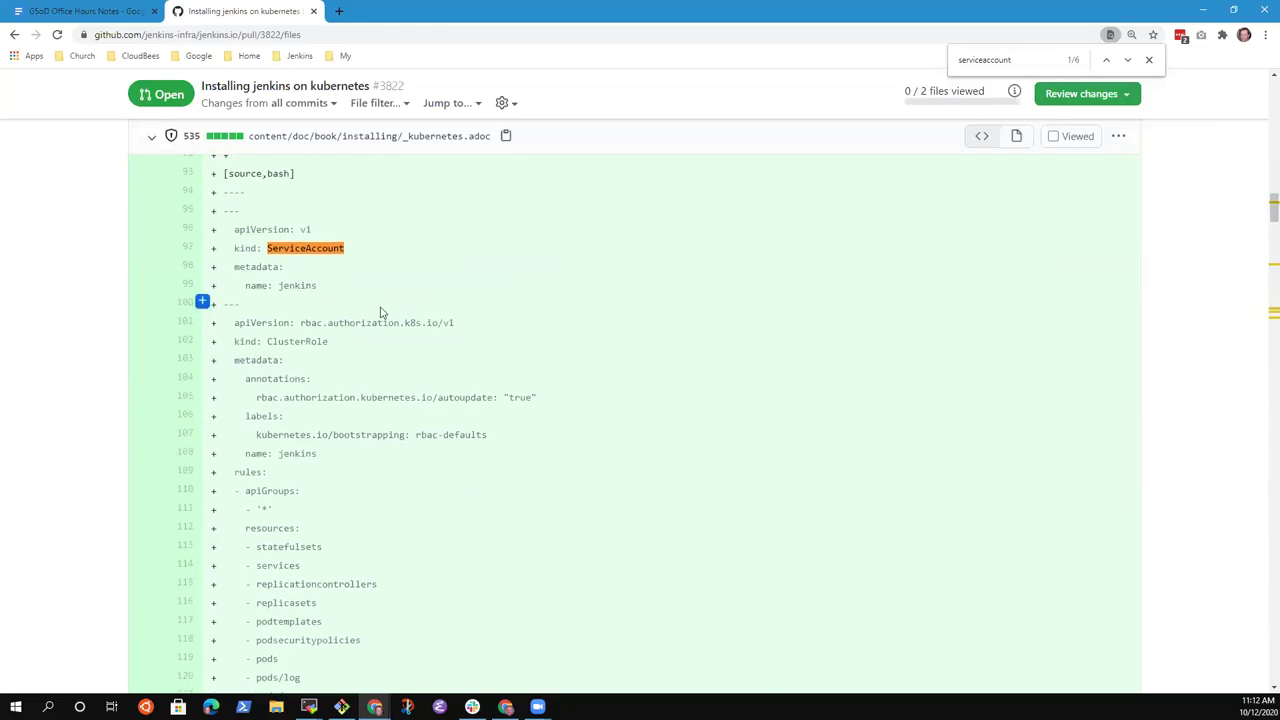
{"action": "scroll", "coordinate": [469, 343], "scroll_direction": "up", "scroll_amount": 1}
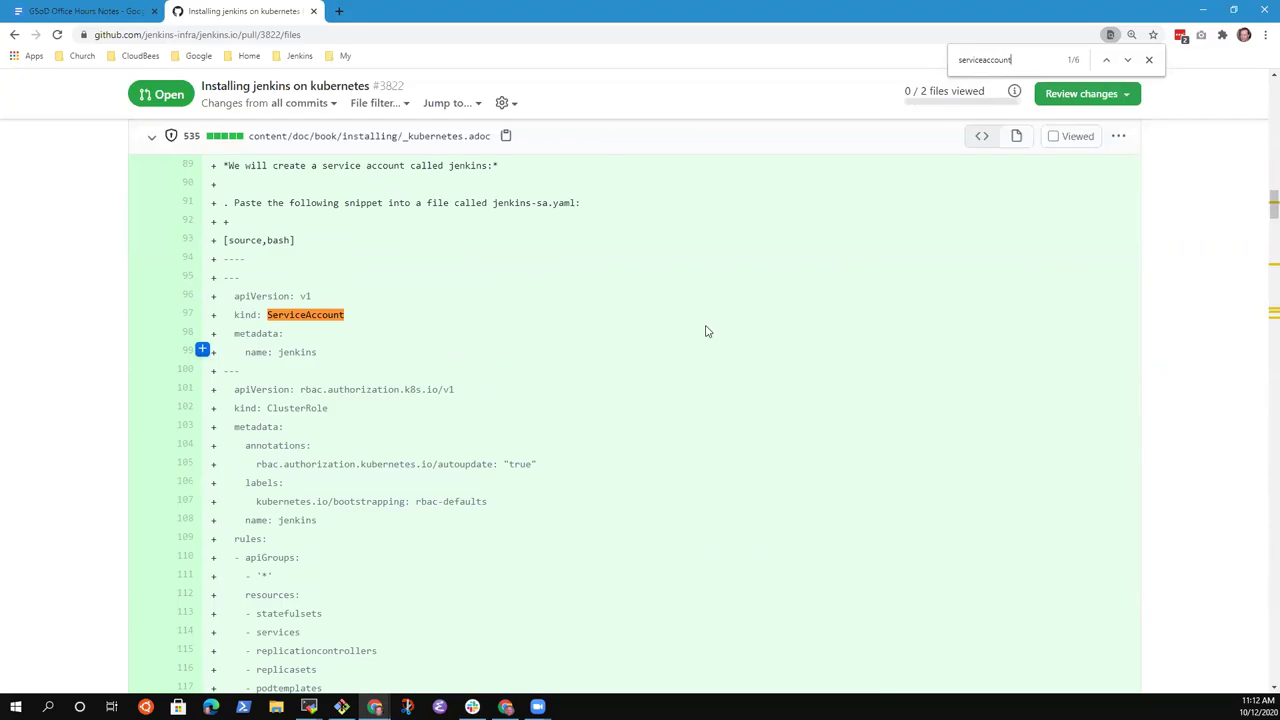
{"action": "scroll", "coordinate": [430, 356], "scroll_direction": "down", "scroll_amount": 2}
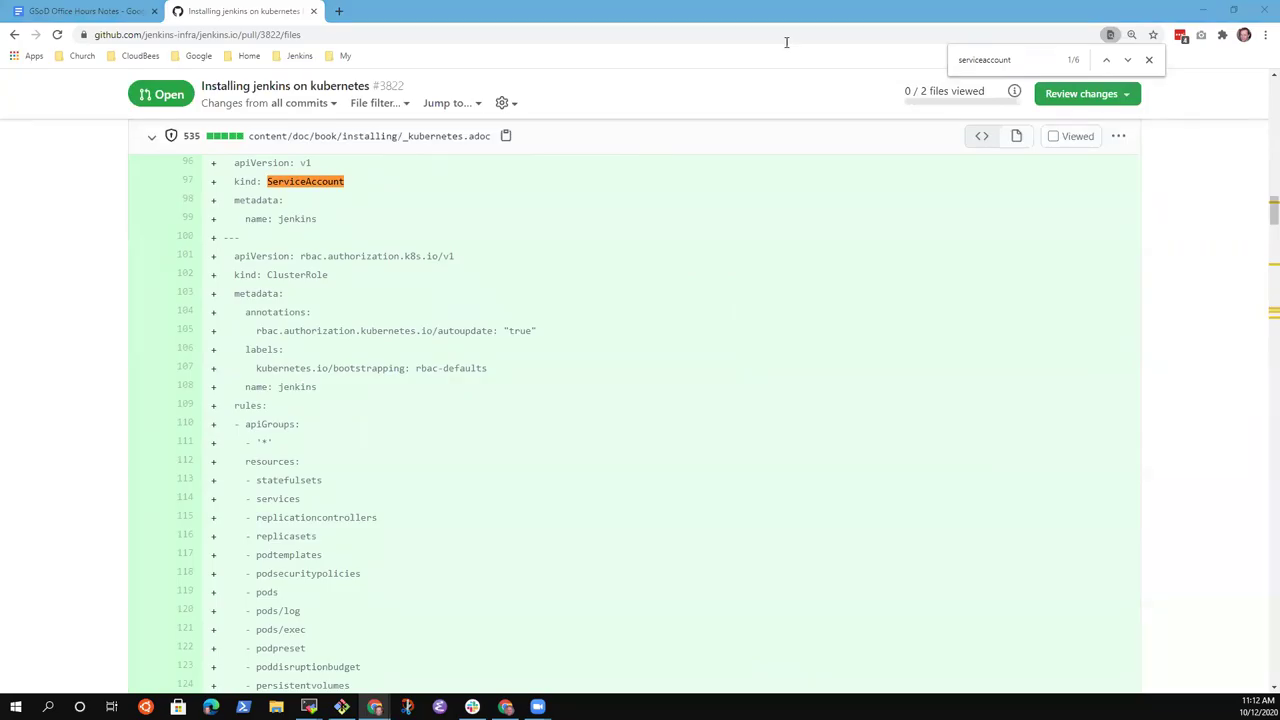
- Switch to the local Installing Jenkins preview and highlight the jenkins-volume.yaml snippet in its Kubernetes section
{"action": "key", "text": "alt+Tab"}
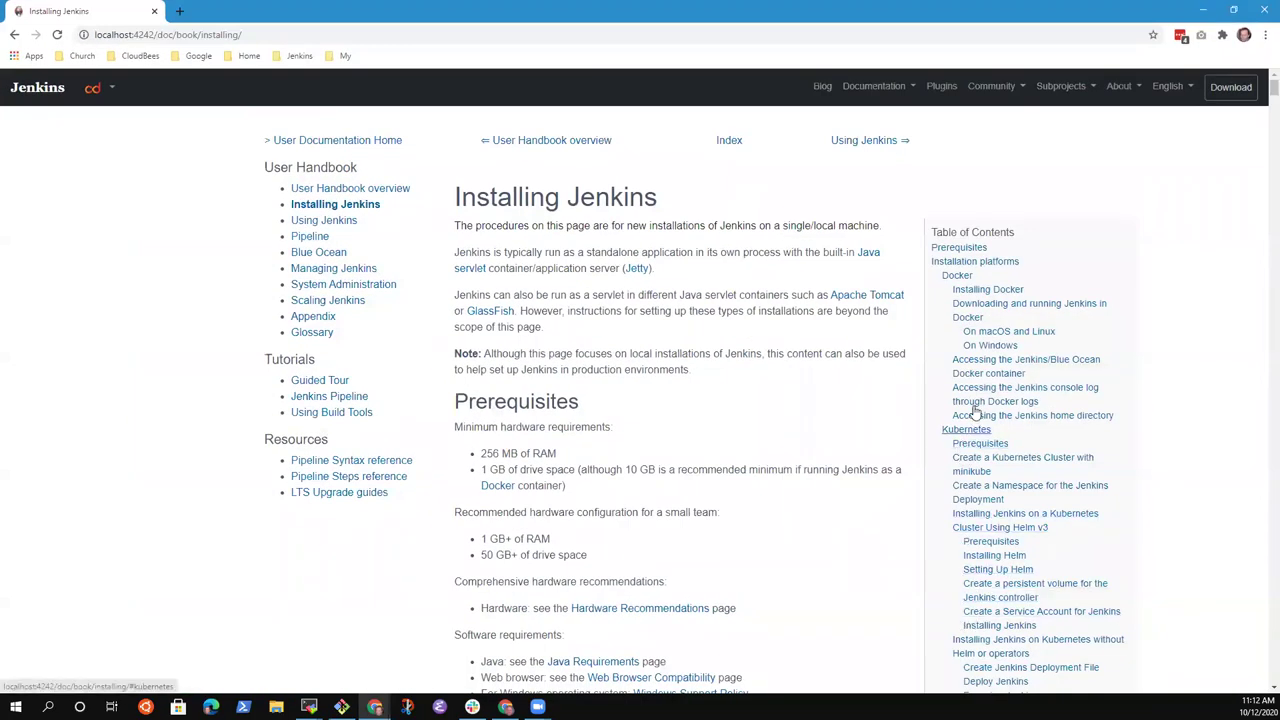
{"action": "left_click", "coordinate": [966, 430]}
{"action": "scroll", "coordinate": [600, 380], "scroll_direction": "down", "scroll_amount": 5}
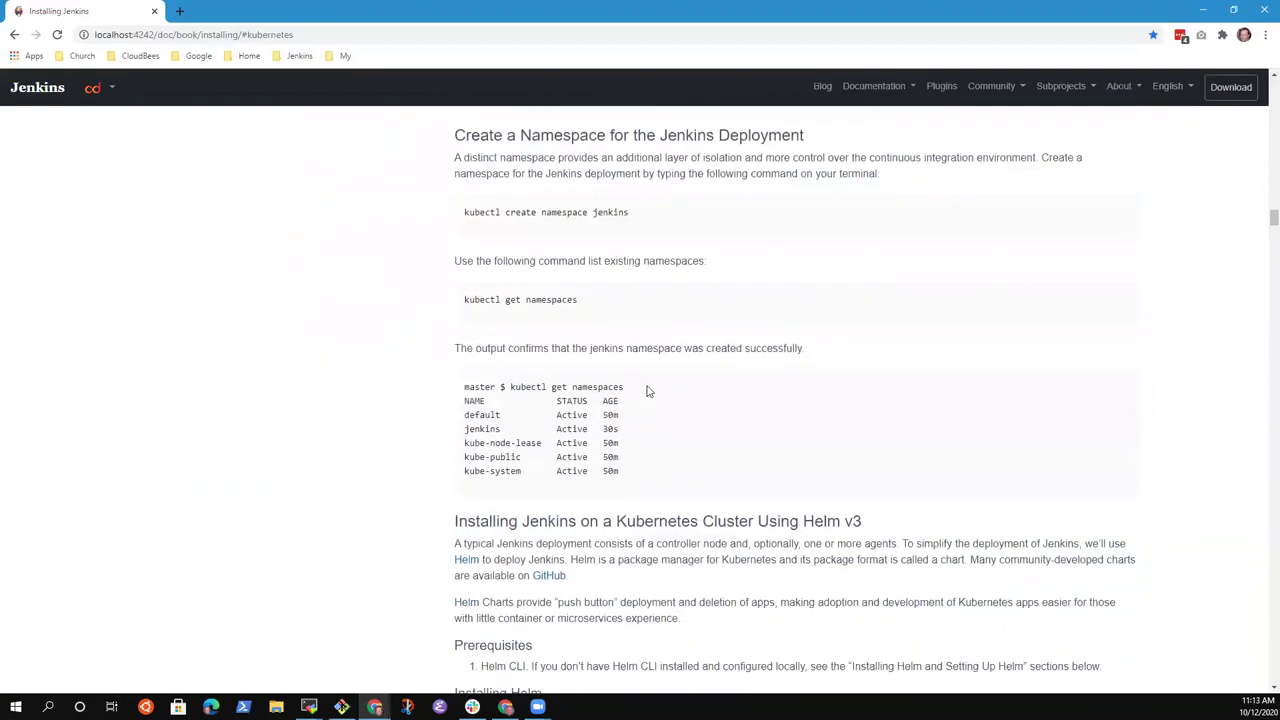
{"action": "scroll", "coordinate": [646, 391], "scroll_direction": "down", "scroll_amount": 9}
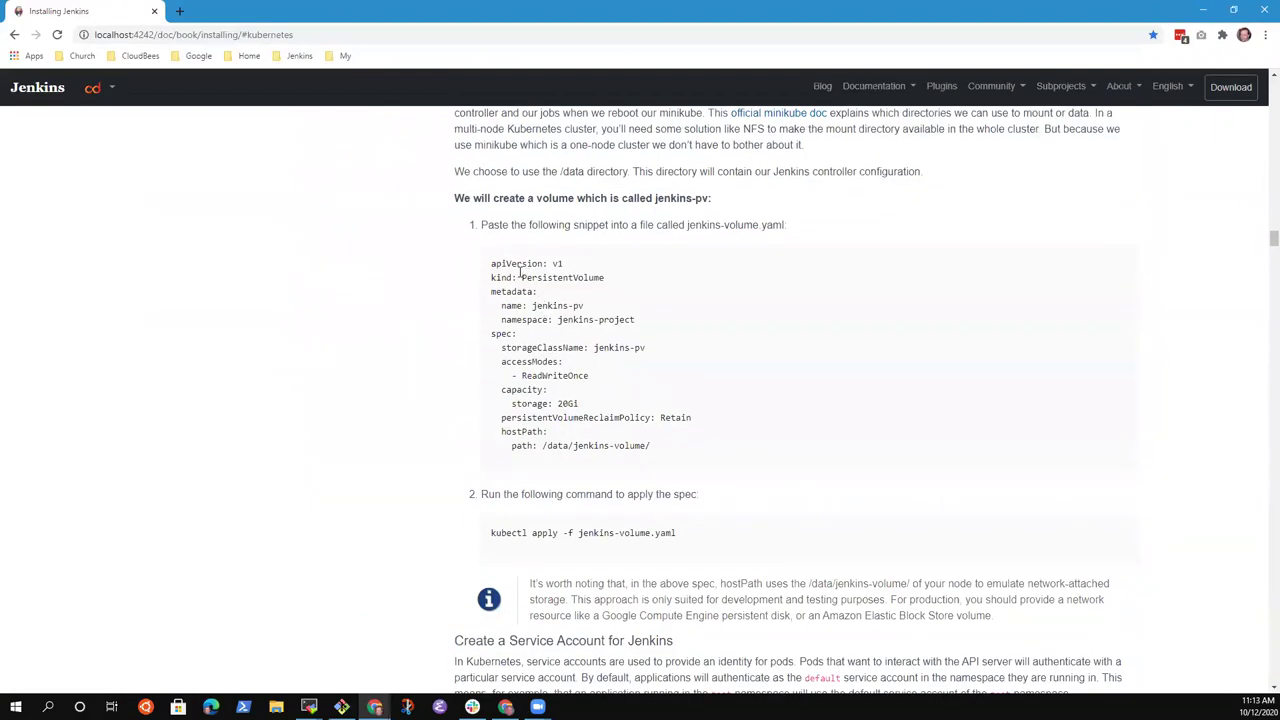
{"action": "left_click_drag", "start_coordinate": [491, 263], "coordinate": [676, 455]}
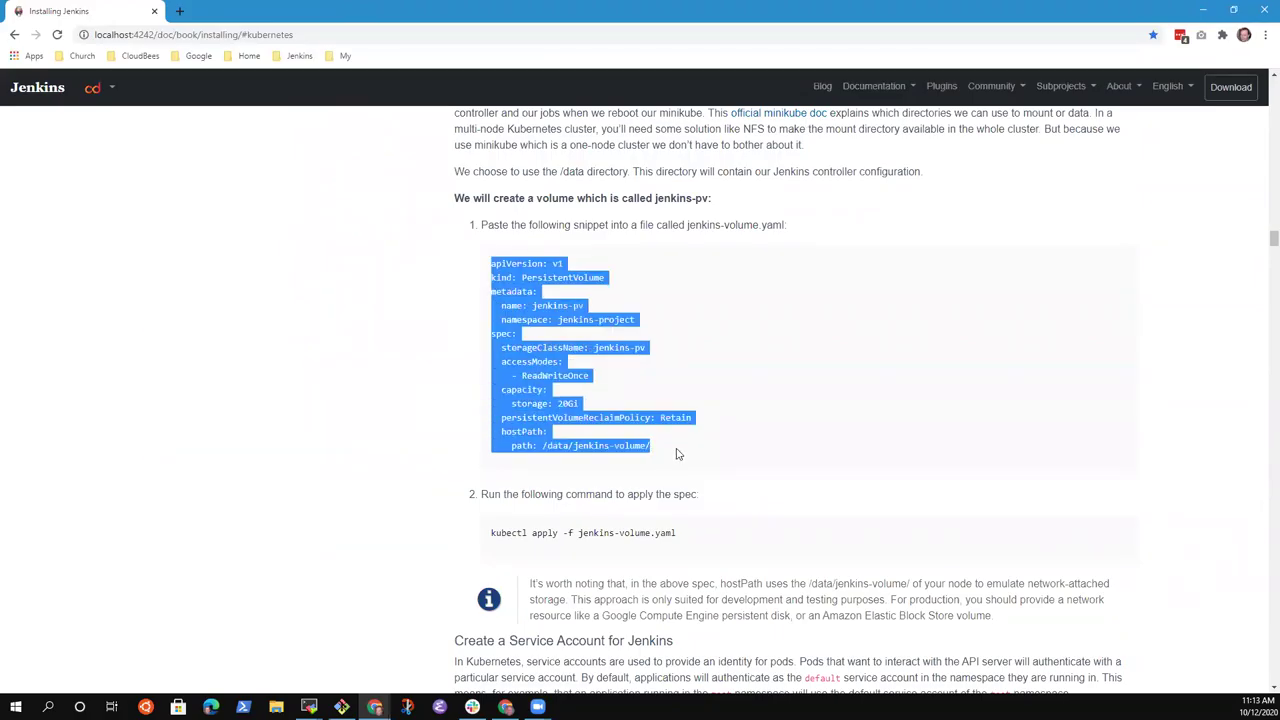
{"action": "left_click", "coordinate": [676, 455]}
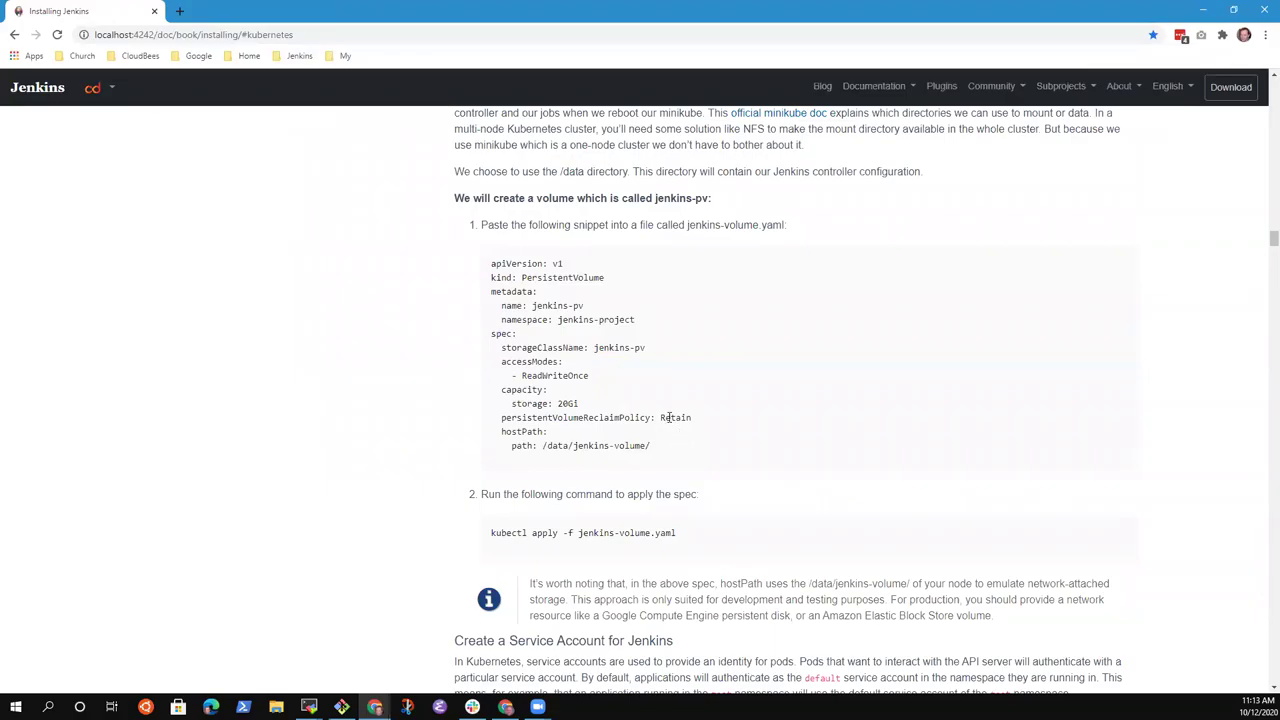
{"action": "left_click_drag", "start_coordinate": [491, 263], "coordinate": [658, 455]}
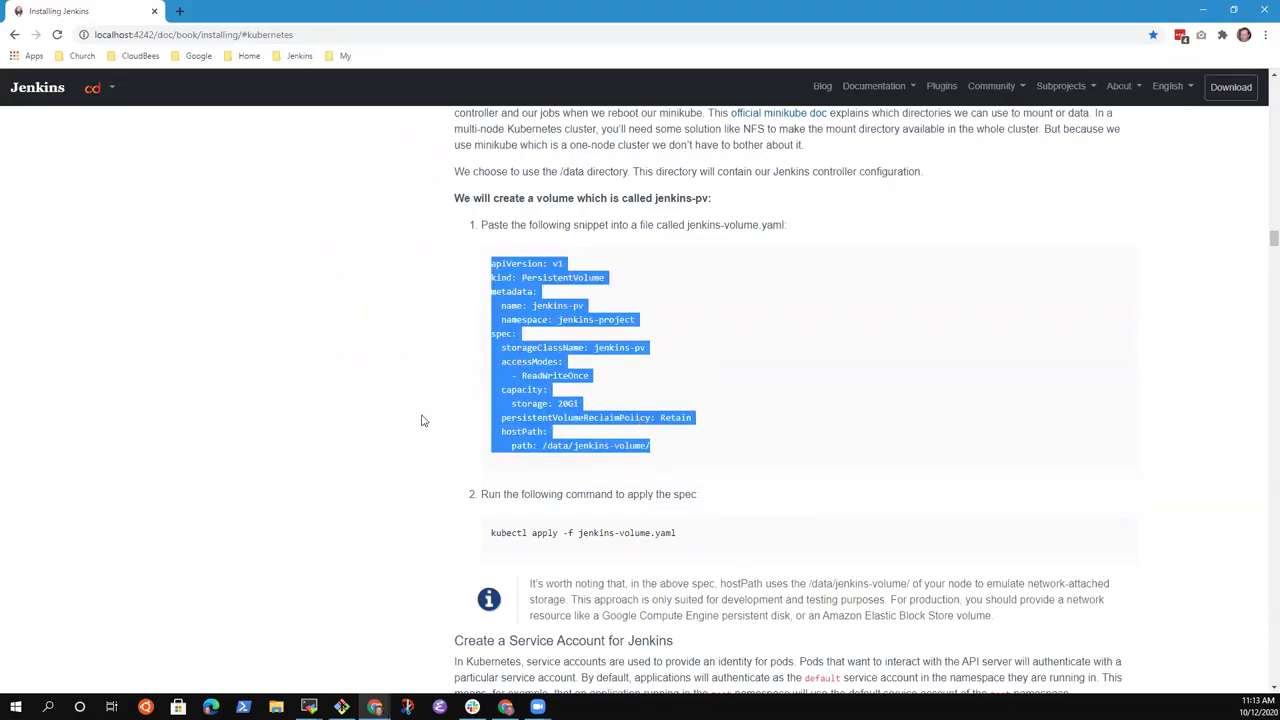
- Find the jenkins-sa.yaml snippet under Create a Service Account for Jenkins and highlight its opening lines
{"action": "scroll", "coordinate": [423, 420], "scroll_direction": "down", "scroll_amount": 3}
{"action": "scroll", "coordinate": [434, 399], "scroll_direction": "up", "scroll_amount": 6}
{"action": "scroll", "coordinate": [434, 399], "scroll_direction": "up", "scroll_amount": 5}
{"action": "scroll", "coordinate": [455, 395], "scroll_direction": "down", "scroll_amount": 14}
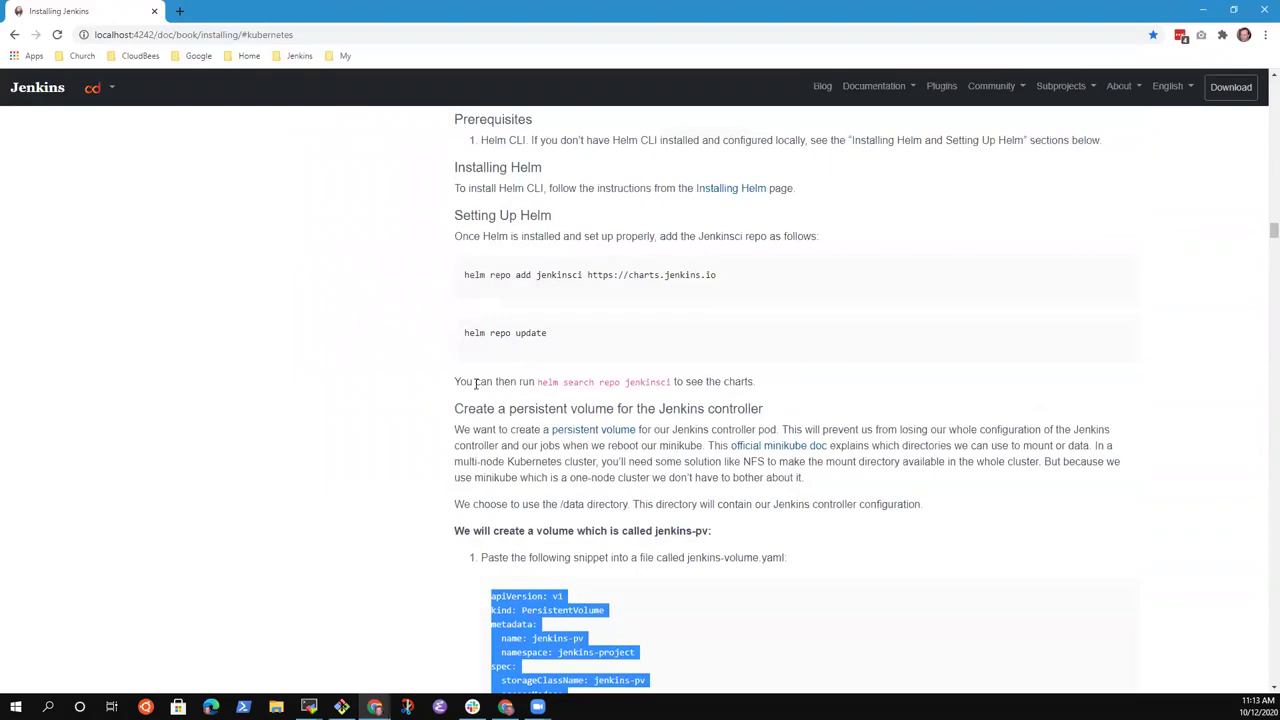
{"action": "scroll", "coordinate": [485, 377], "scroll_direction": "down", "scroll_amount": 8}
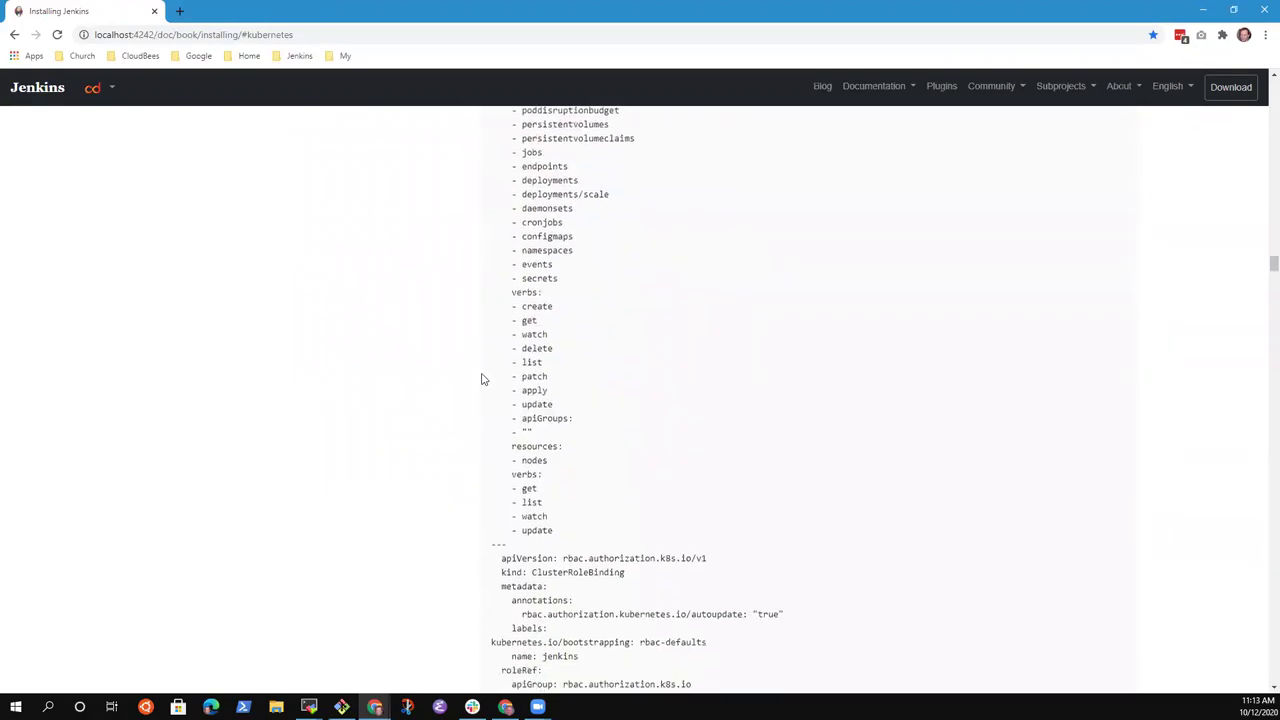
{"action": "scroll", "coordinate": [540, 400], "scroll_direction": "up", "scroll_amount": 9}
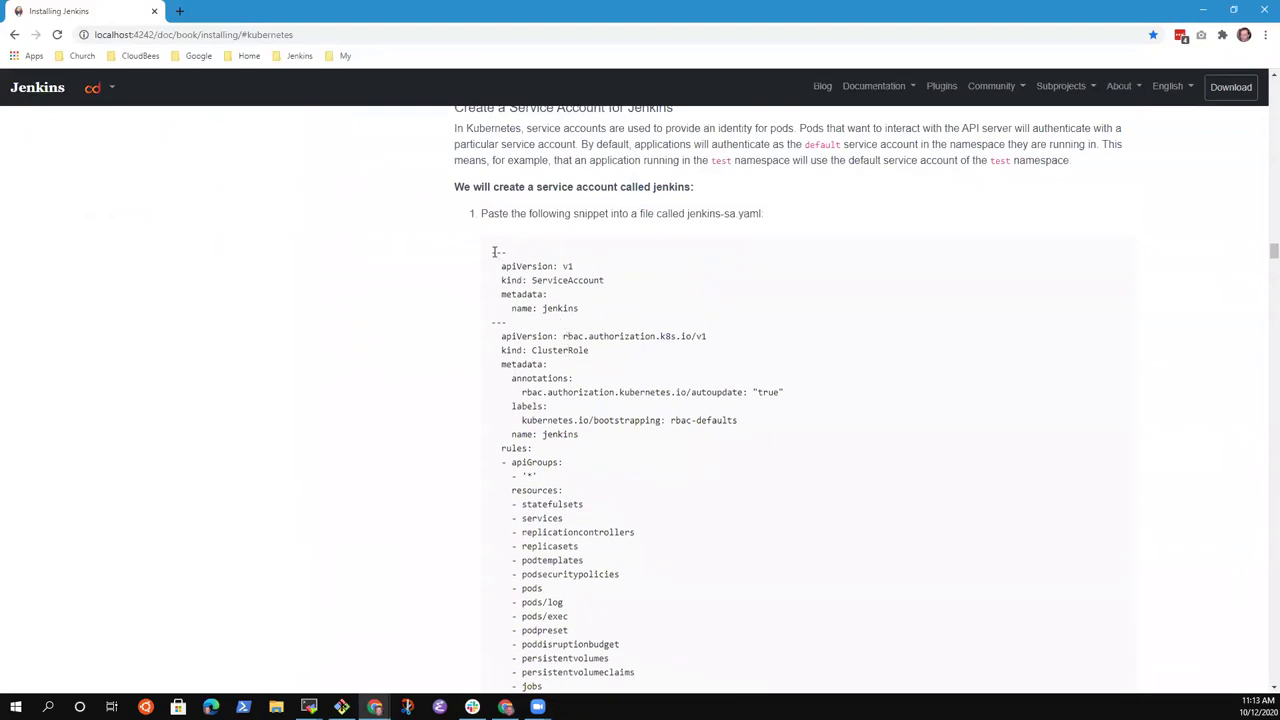
{"action": "left_click_drag", "start_coordinate": [494, 251], "coordinate": [622, 576]}
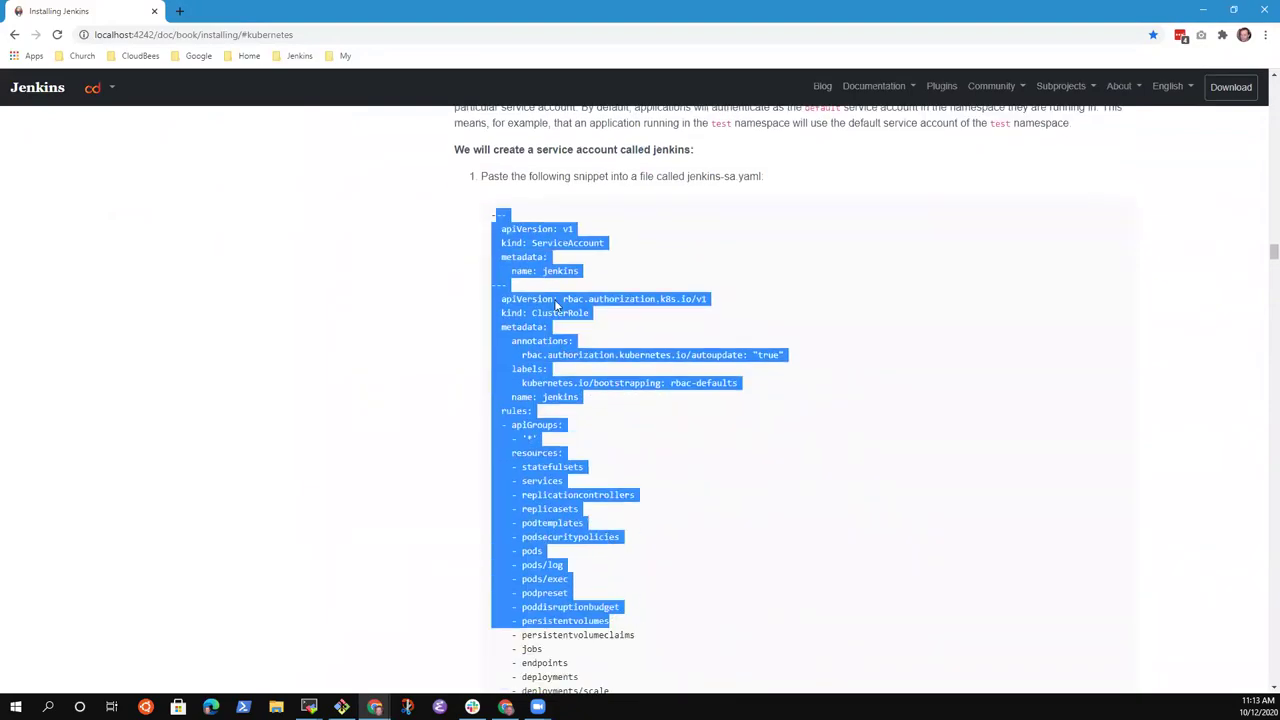
{"action": "scroll", "coordinate": [550, 270], "scroll_direction": "down", "scroll_amount": 3}
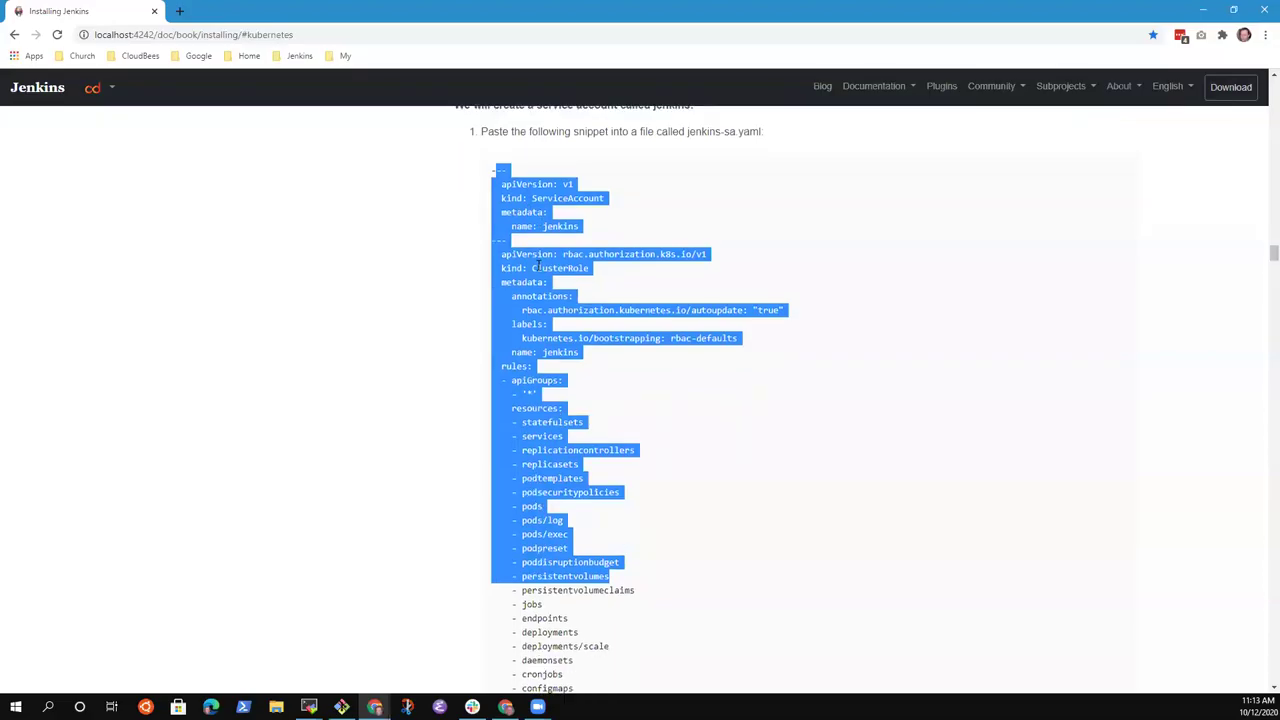
{"action": "scroll", "coordinate": [573, 320], "scroll_direction": "up", "scroll_amount": 1}
{"action": "scroll", "coordinate": [573, 320], "scroll_direction": "up", "scroll_amount": 1}
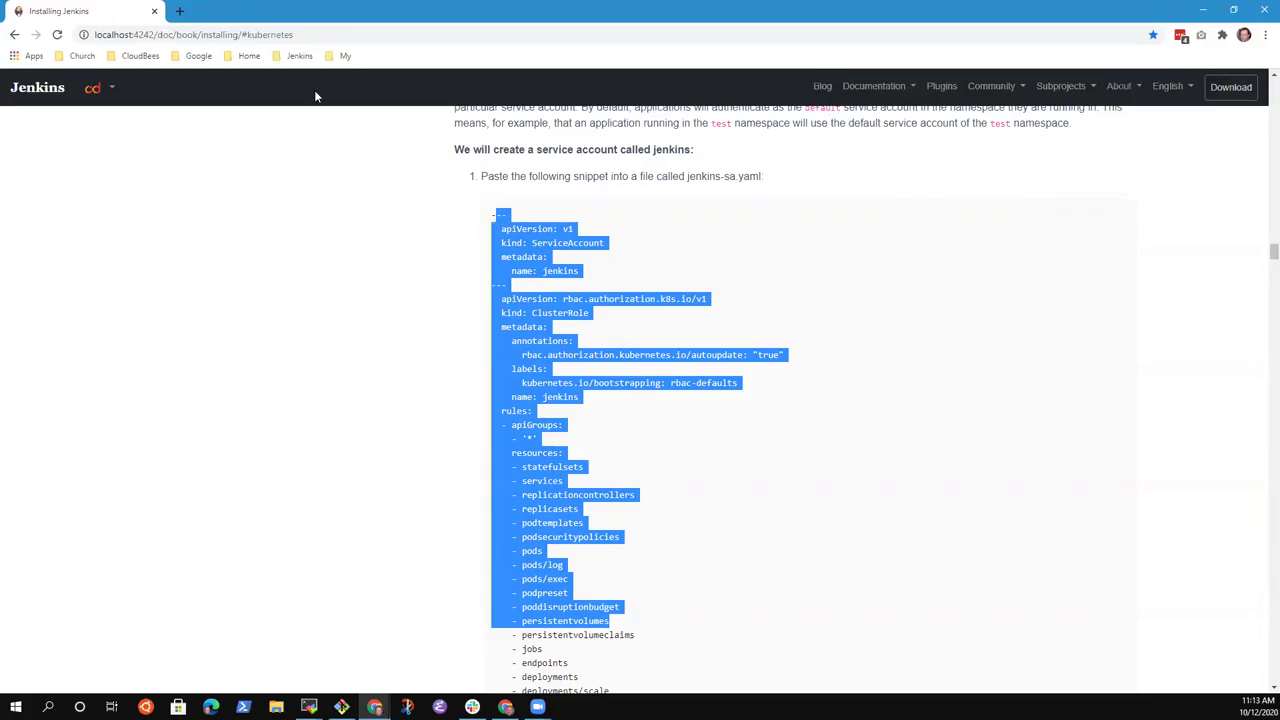
{"action": "left_click", "coordinate": [442, 232]}
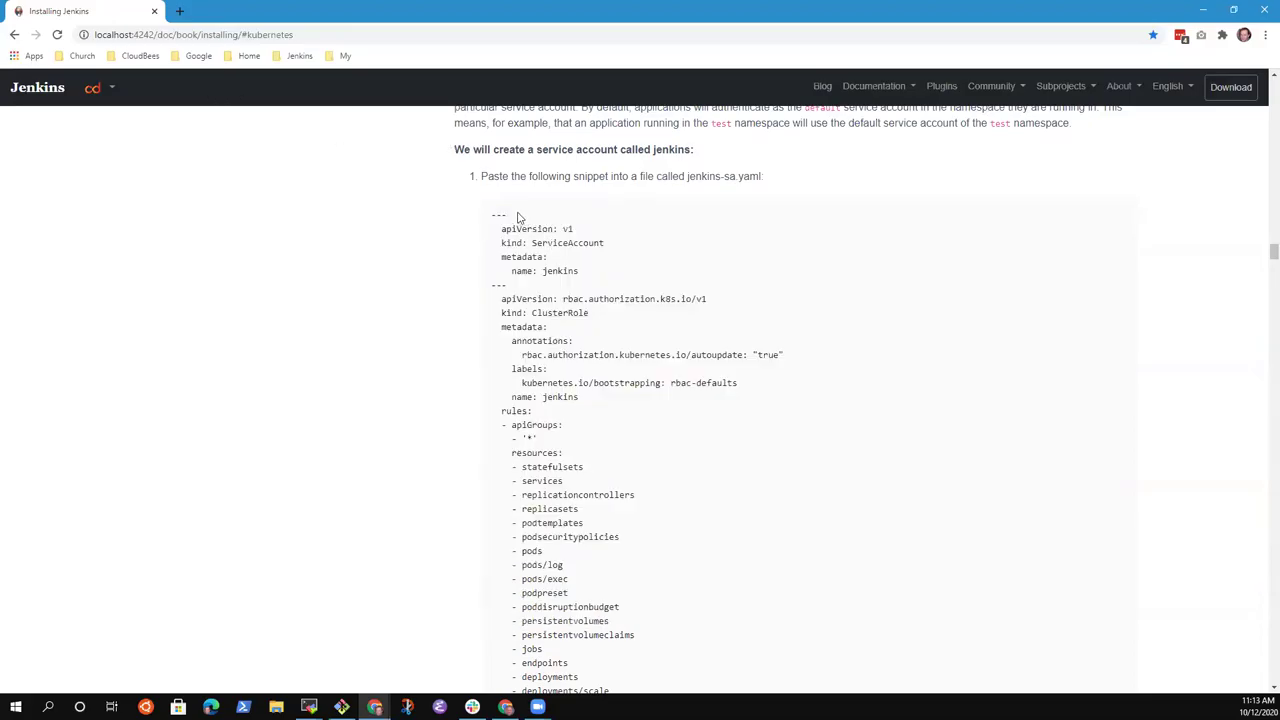
{"action": "left_click_drag", "start_coordinate": [492, 215], "coordinate": [571, 532]}
{"action": "left_click", "coordinate": [575, 533]}
- Merge the local Installing Jenkins preview window into the pull request's browser window as a tab and keep it in front
{"action": "double_click", "coordinate": [320, 10]}
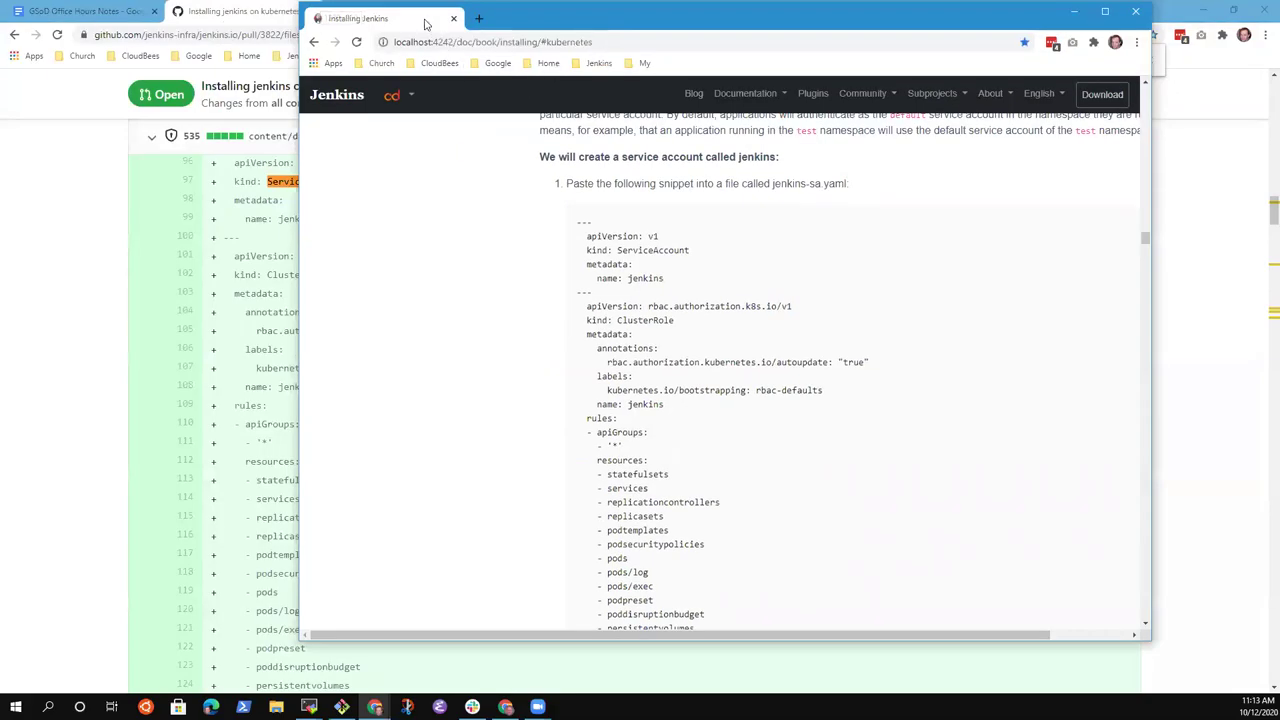
{"action": "left_click_drag", "start_coordinate": [428, 20], "coordinate": [442, 18]}
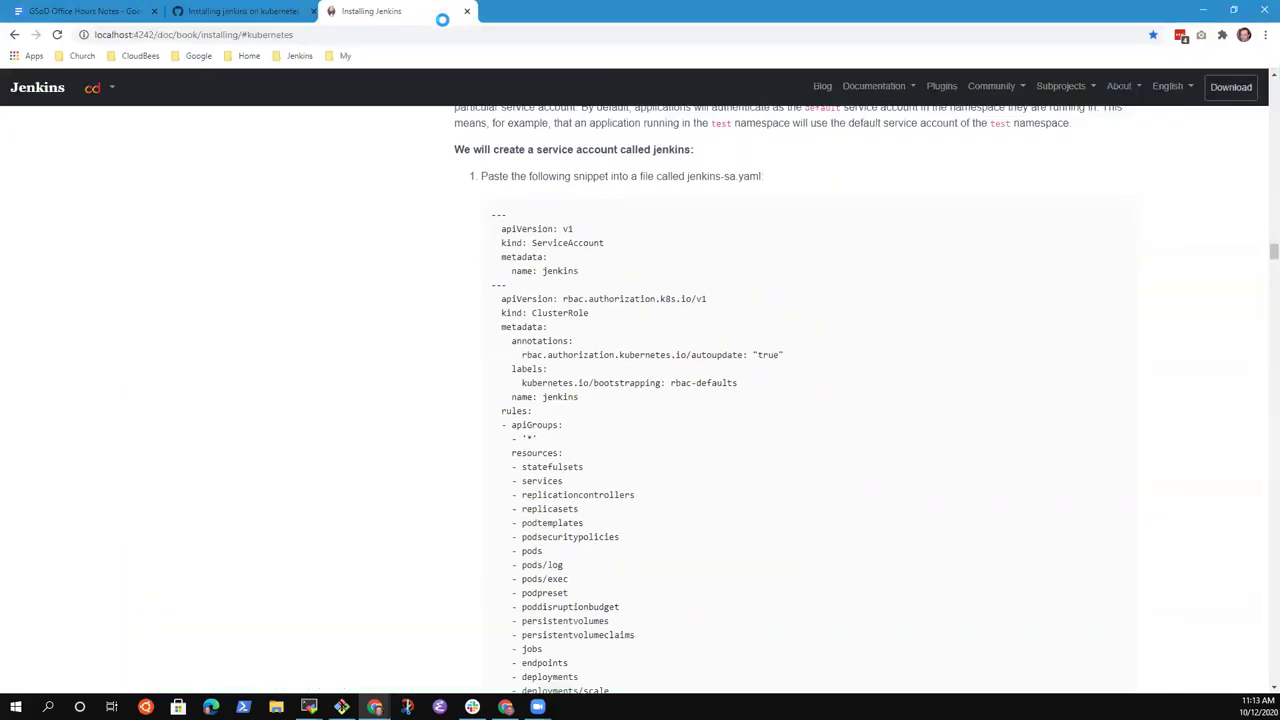
{"action": "left_click", "coordinate": [278, 11]}
{"action": "left_click", "coordinate": [410, 12]}
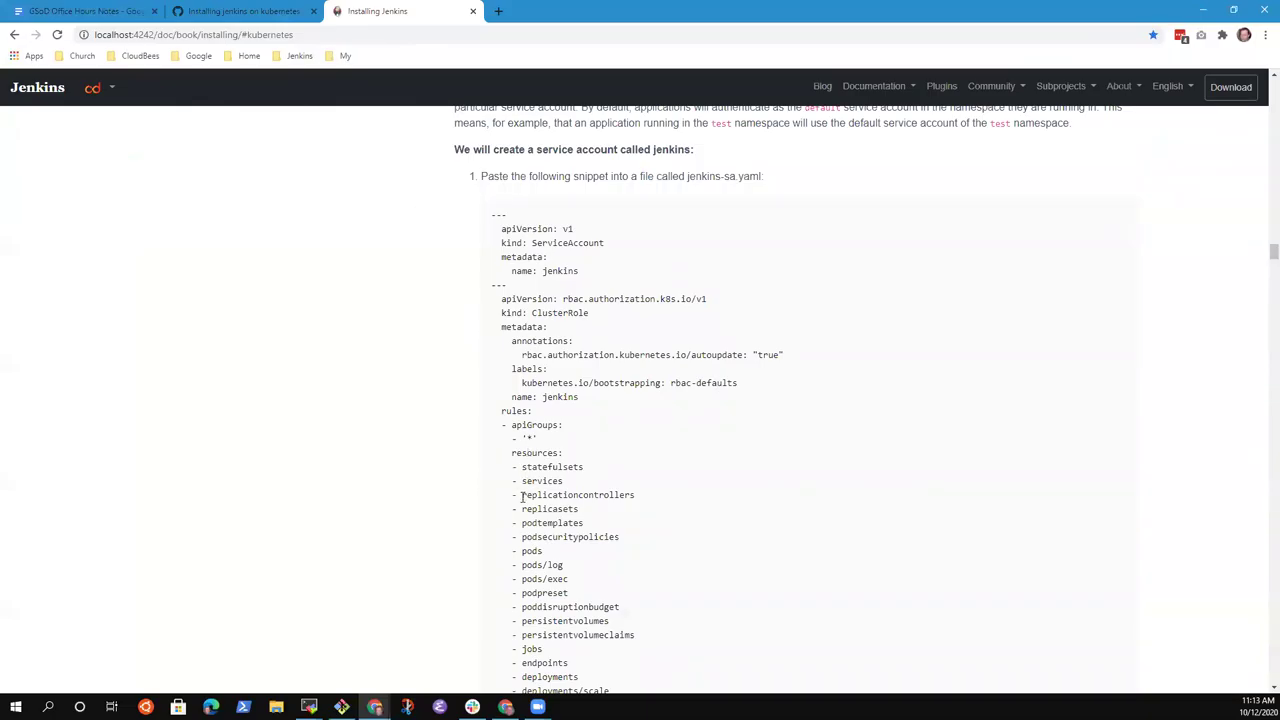
- Examine the rest of the jenkins-sa.yaml snippet and the ClusterRole explanation below it in the preview
{"action": "scroll", "coordinate": [557, 507], "scroll_direction": "down", "scroll_amount": 1}
{"action": "scroll", "coordinate": [557, 507], "scroll_direction": "down", "scroll_amount": 6}
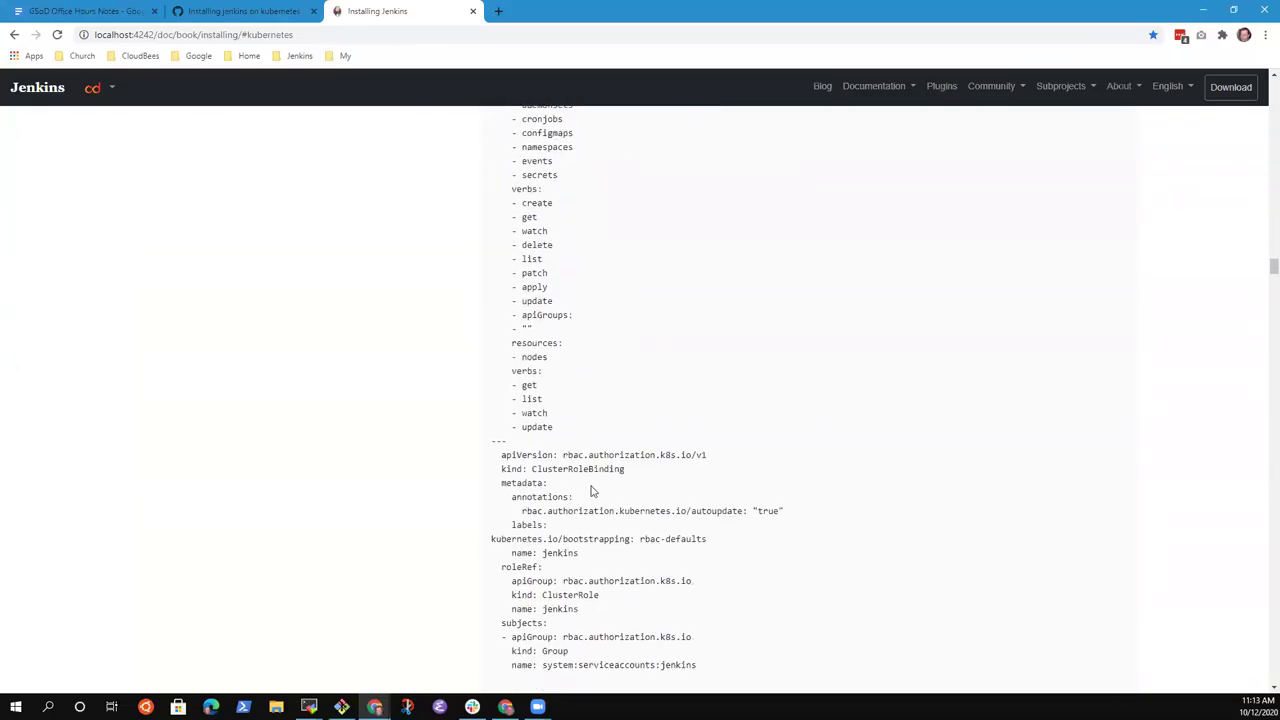
{"action": "scroll", "coordinate": [605, 523], "scroll_direction": "down", "scroll_amount": 4}
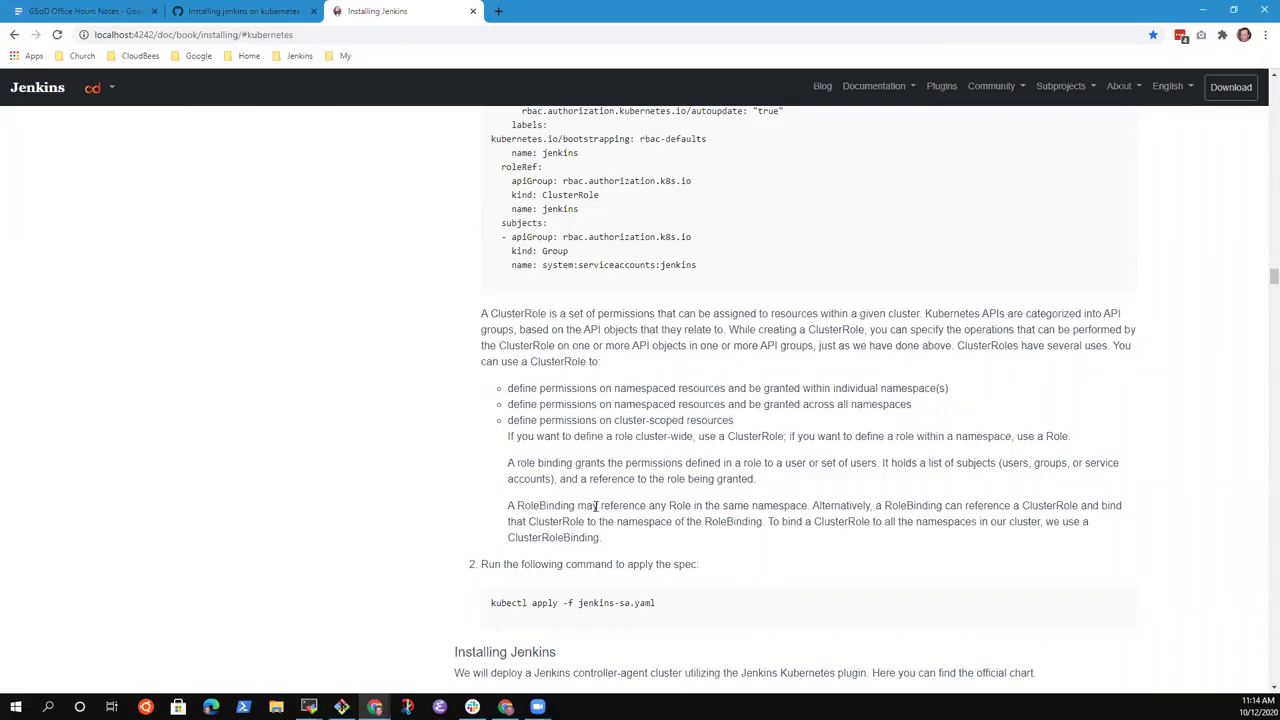
- Return to the pull request's changed files and highlight the jenkins-sa.yaml source block through its closing delimiter on line 171
{"action": "left_click", "coordinate": [258, 14]}
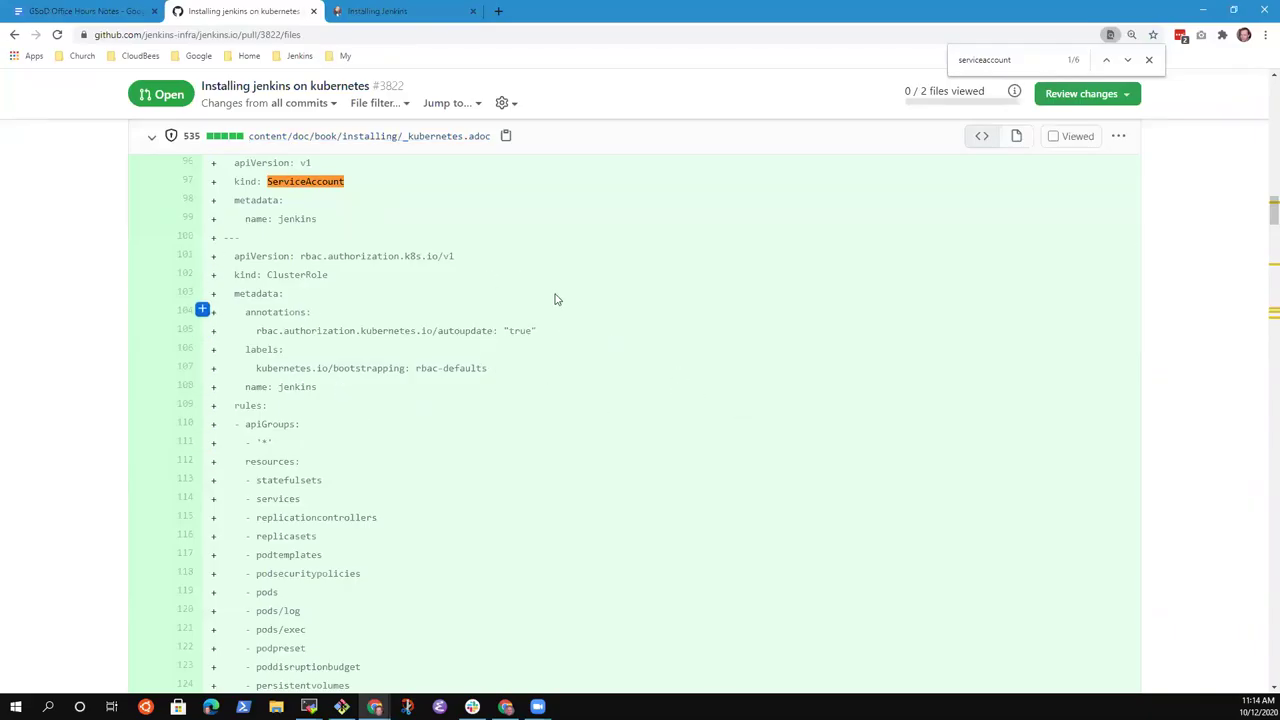
{"action": "scroll", "coordinate": [230, 240], "scroll_direction": "up", "scroll_amount": 2}
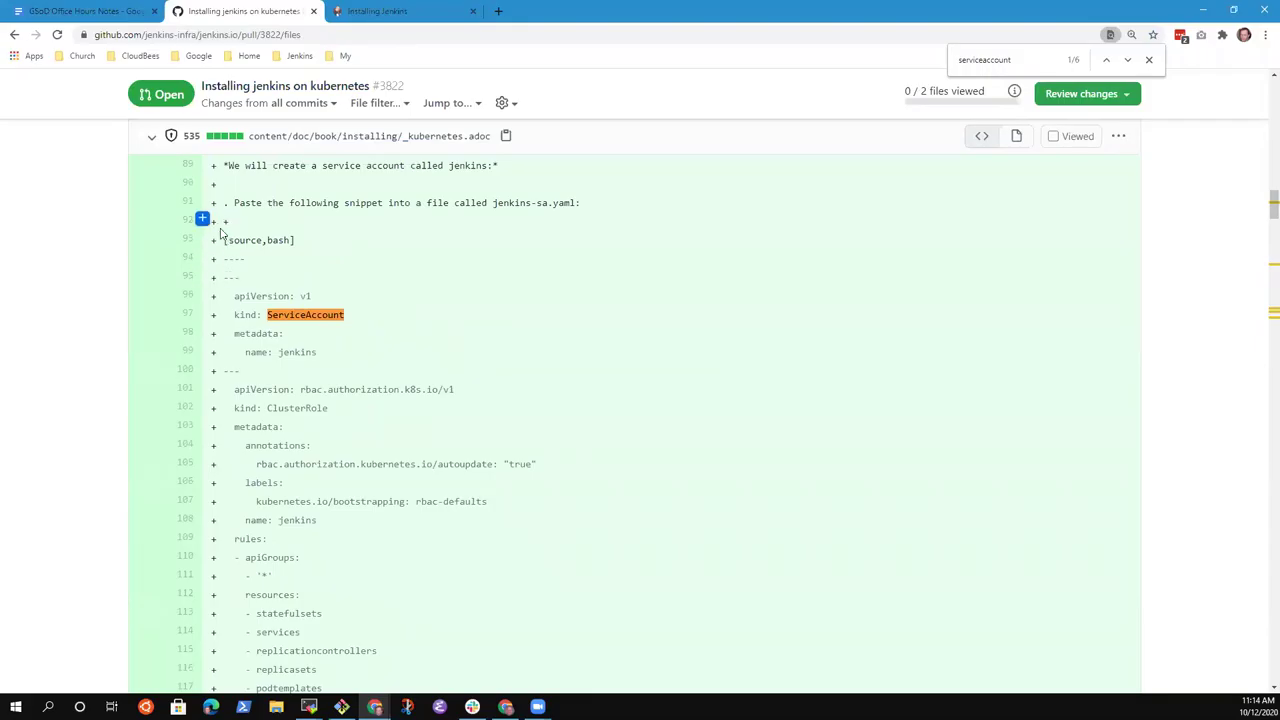
{"action": "left_click_drag", "start_coordinate": [223, 222], "coordinate": [257, 660]}
{"action": "left_click", "coordinate": [257, 660]}
{"action": "scroll", "coordinate": [257, 660], "scroll_direction": "down", "scroll_amount": 3}
{"action": "scroll", "coordinate": [257, 660], "scroll_direction": "down", "scroll_amount": 4}
{"action": "left_click_drag", "start_coordinate": [223, 161], "coordinate": [296, 398]}
{"action": "scroll", "coordinate": [205, 178], "scroll_direction": "up", "scroll_amount": 2}
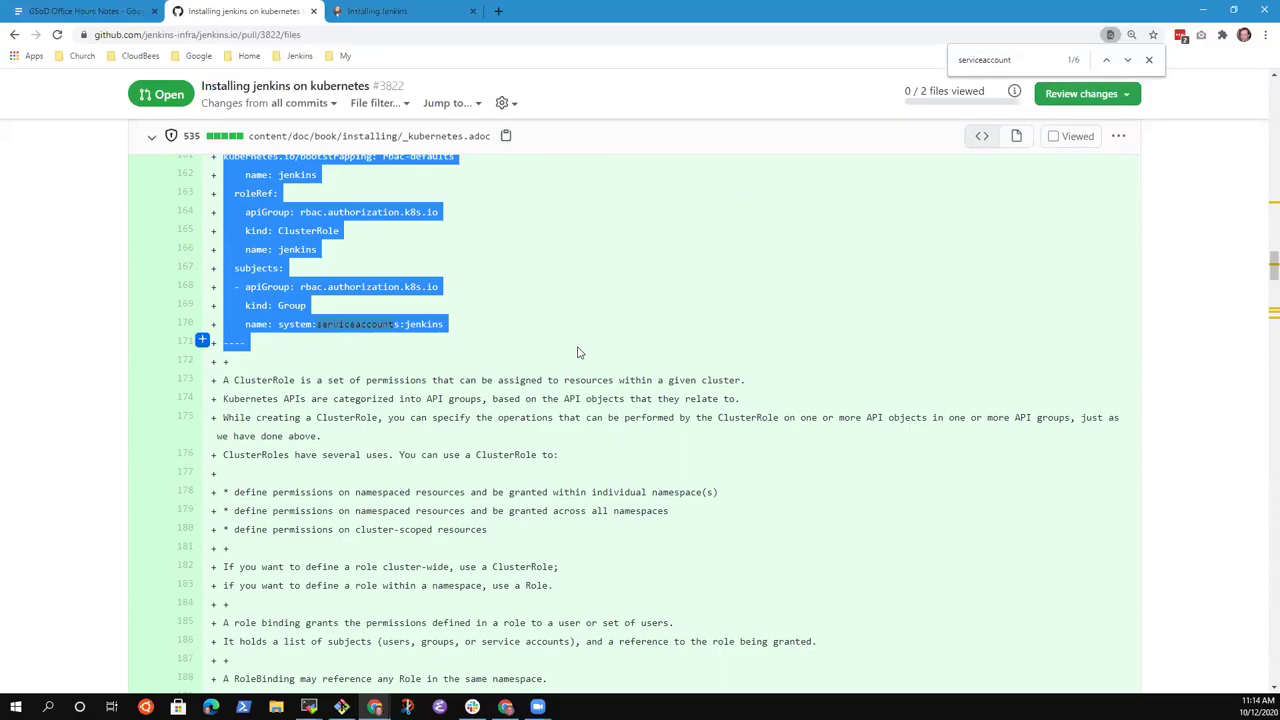
- Return to the local Installing Jenkins preview and highlight the file name jenkins-sa.yaml under Create a Service Account for Jenkins
{"action": "left_click", "coordinate": [380, 11]}
{"action": "scroll", "coordinate": [357, 494], "scroll_direction": "up", "scroll_amount": 10}
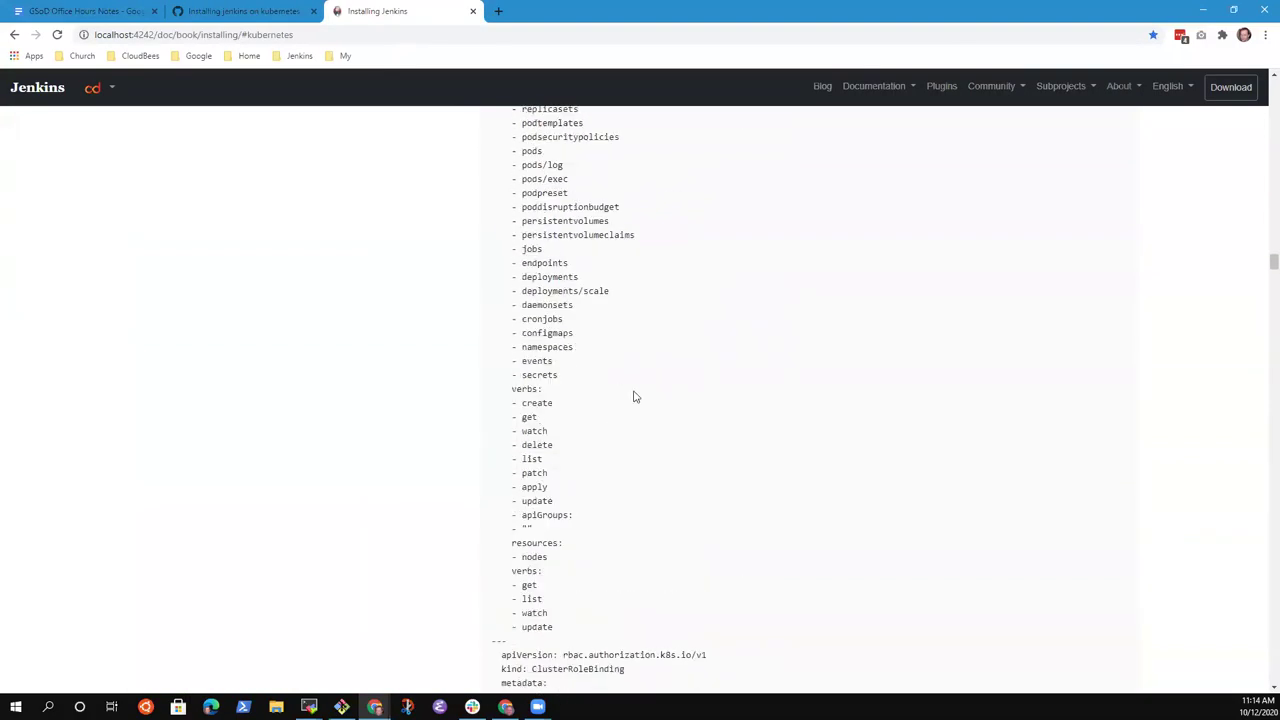
{"action": "scroll", "coordinate": [615, 405], "scroll_direction": "up", "scroll_amount": 3}
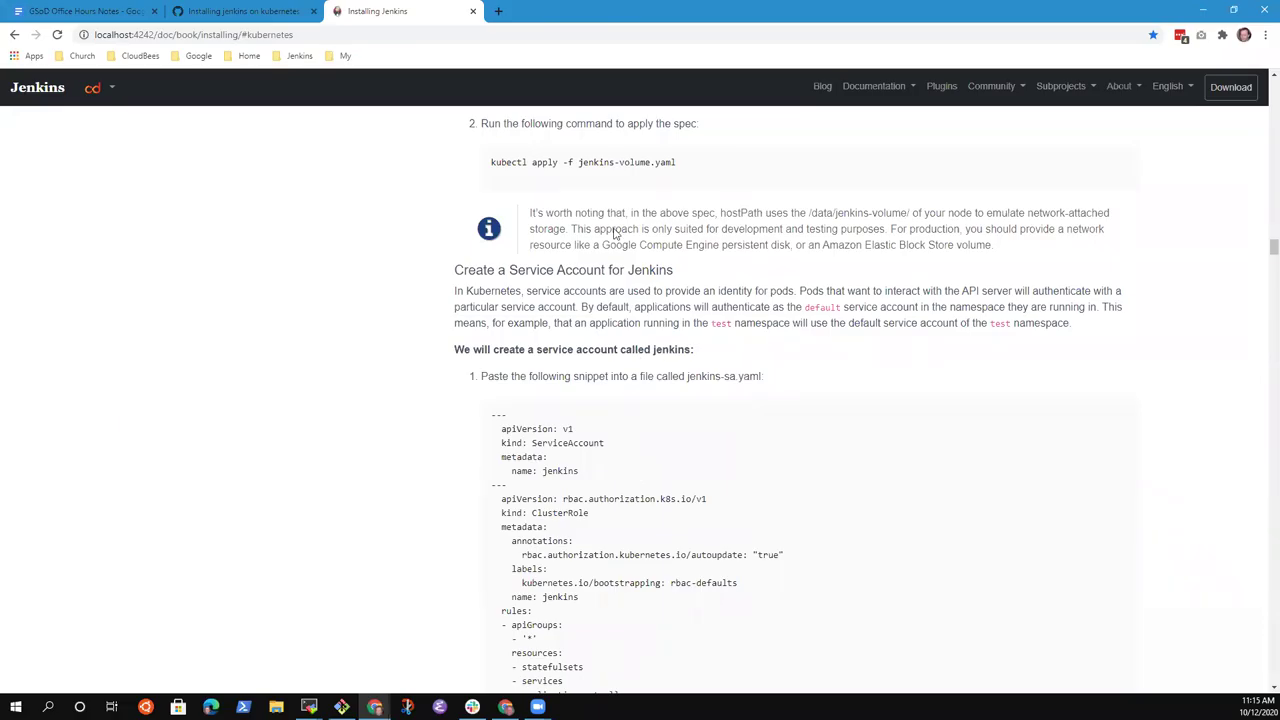
{"action": "left_click_drag", "start_coordinate": [686, 376], "coordinate": [762, 376]}
{"action": "double_click", "coordinate": [688, 376]}
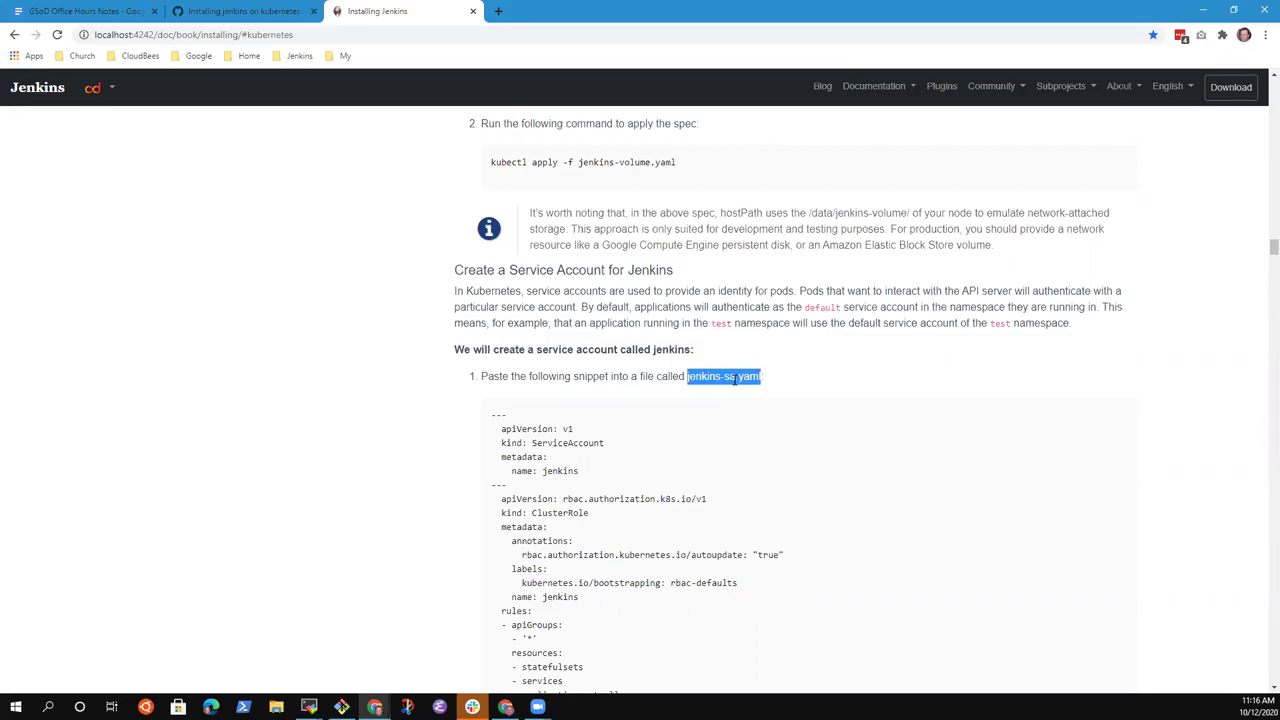
- In the notes, add a sub-bullet under Service files asking a named participant to "provide an example page from Kubernetes or Spinnaker that shows how they do this?"
{"action": "left_click", "coordinate": [82, 16]}
{"action": "left_click", "coordinate": [390, 366]}
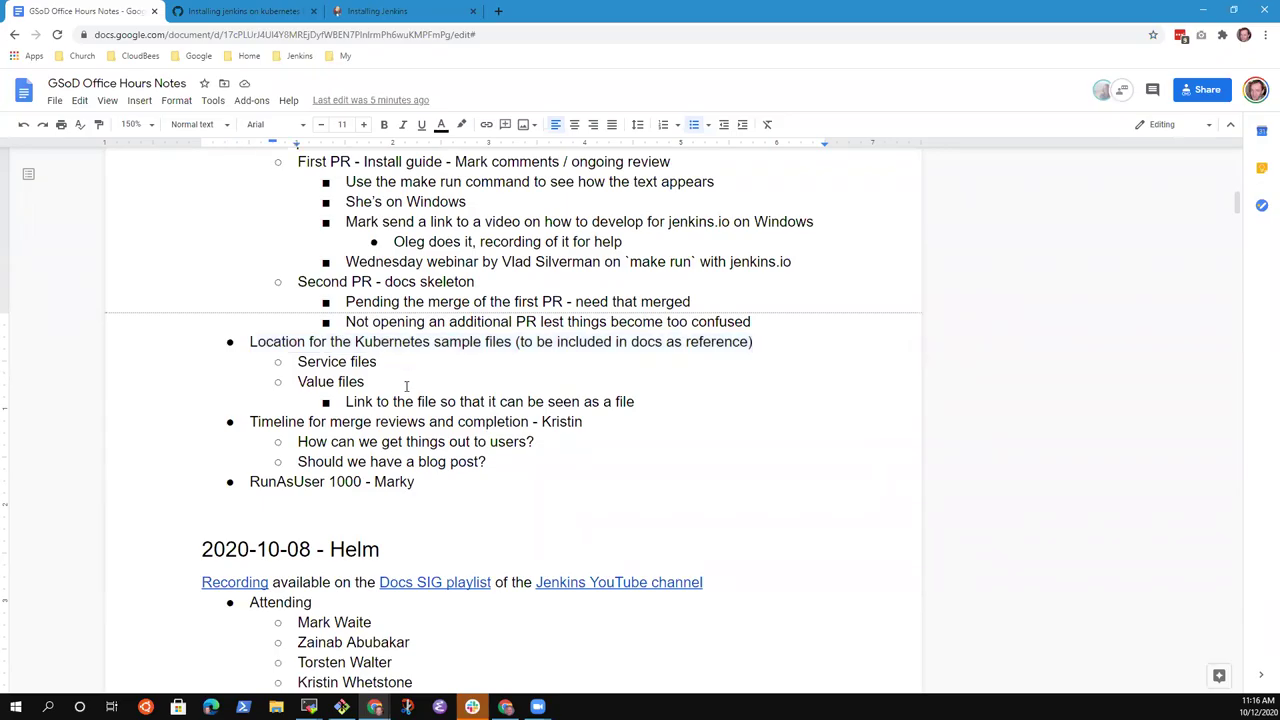
{"action": "key", "text": "Return"}
{"action": "key", "text": "Tab"}
{"action": "type", "text": "Mark"}
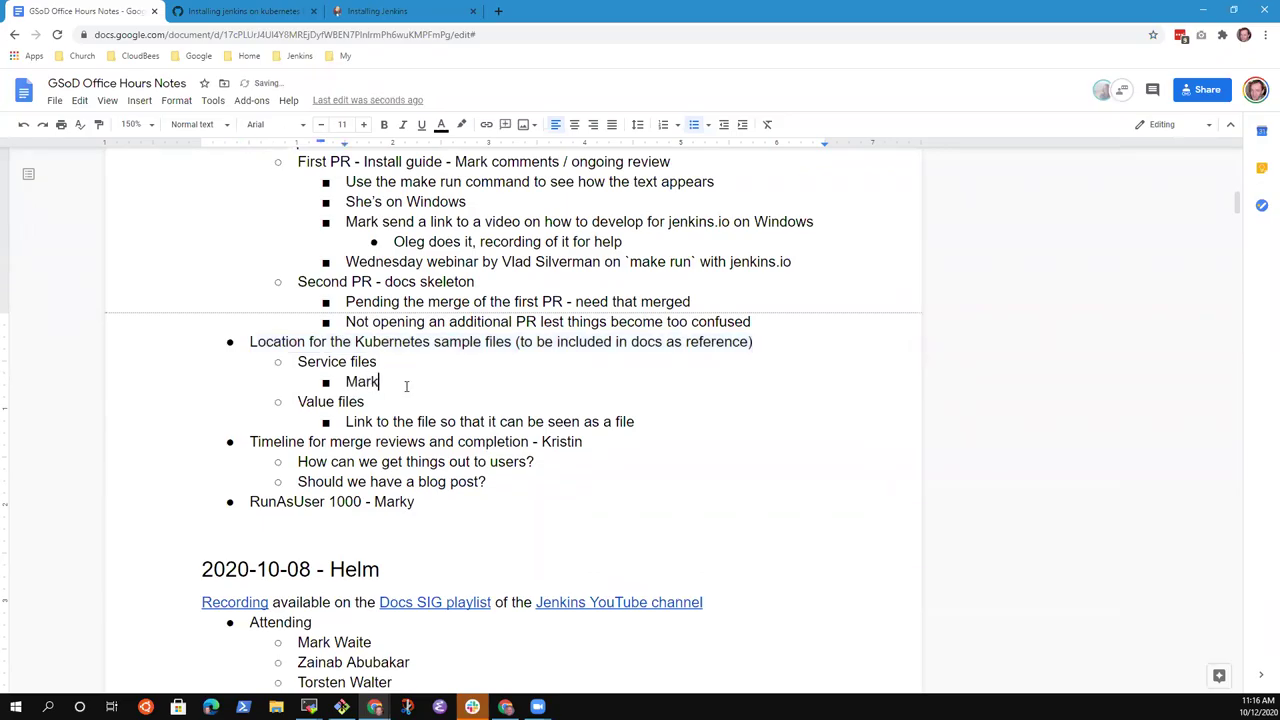
{"action": "type", "text": "y provide an example page from "}
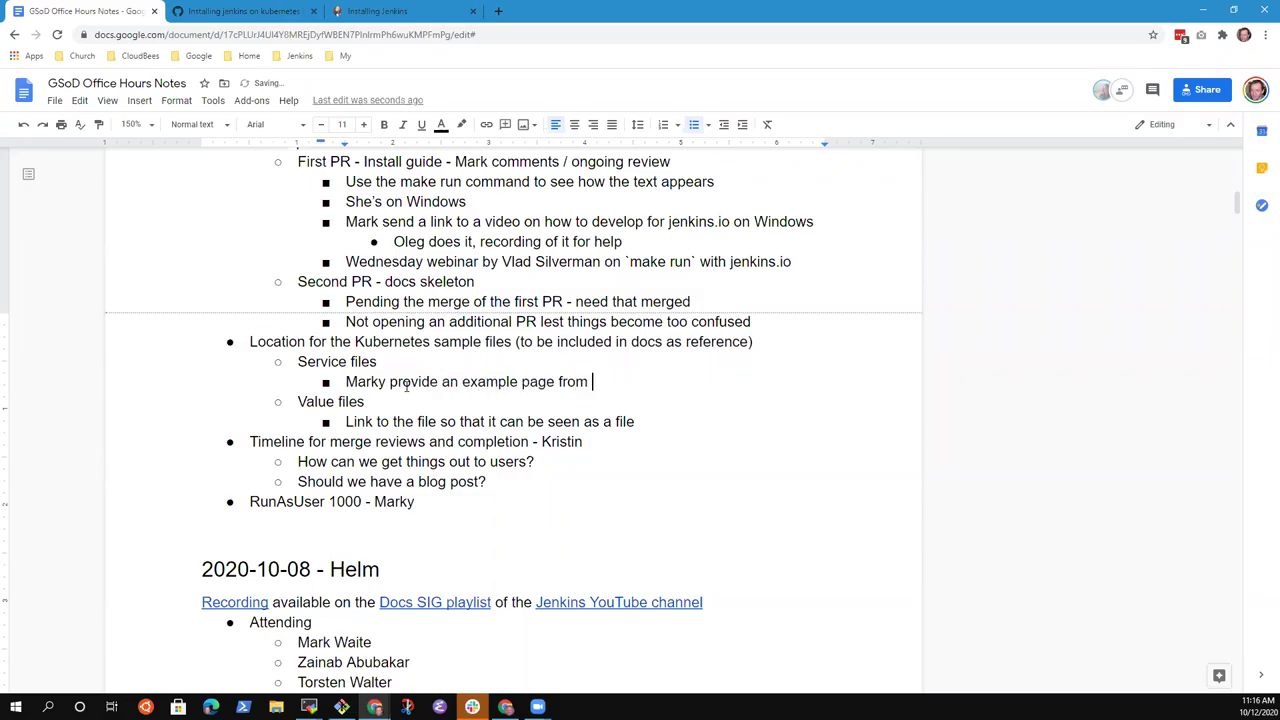
{"action": "type", "text": "Kubernetes or Spinnake"}
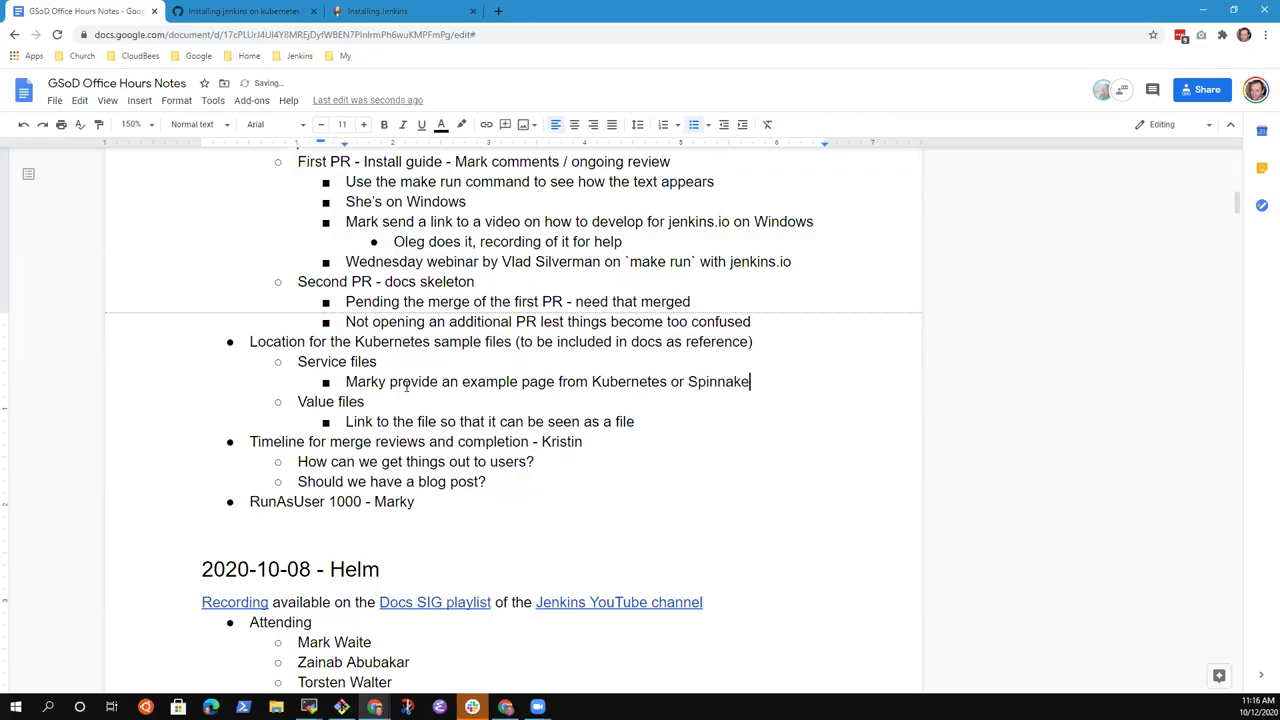
{"action": "type", "text": "r that shows that shows th"}
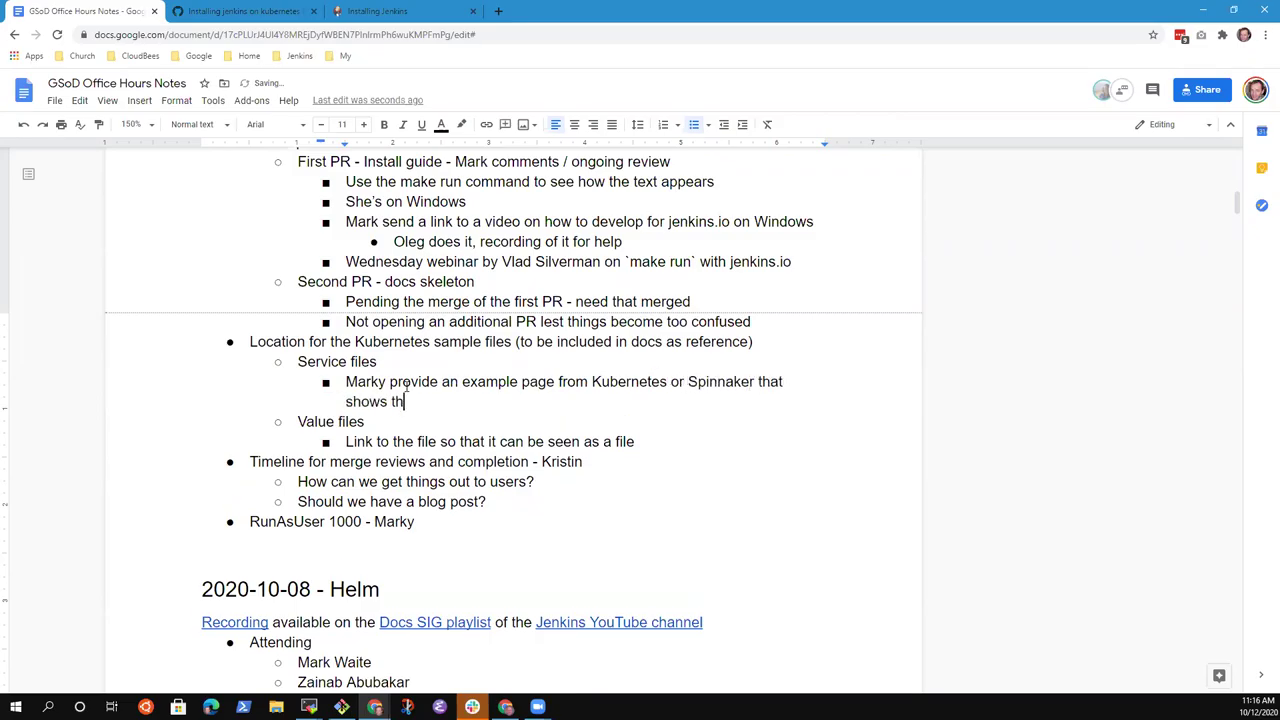
{"action": "key", "text": "BackSpace"}
{"action": "key", "text": "BackSpace"}
{"action": "key", "text": "BackSpace"}
{"action": "key", "text": "BackSpace"}
{"action": "type", "text": "how t"}
{"action": "type", "text": "hat"}
{"action": "key", "text": "BackSpace"}
{"action": "key", "text": "BackSpace"}
{"action": "type", "text": "ey do this?"}
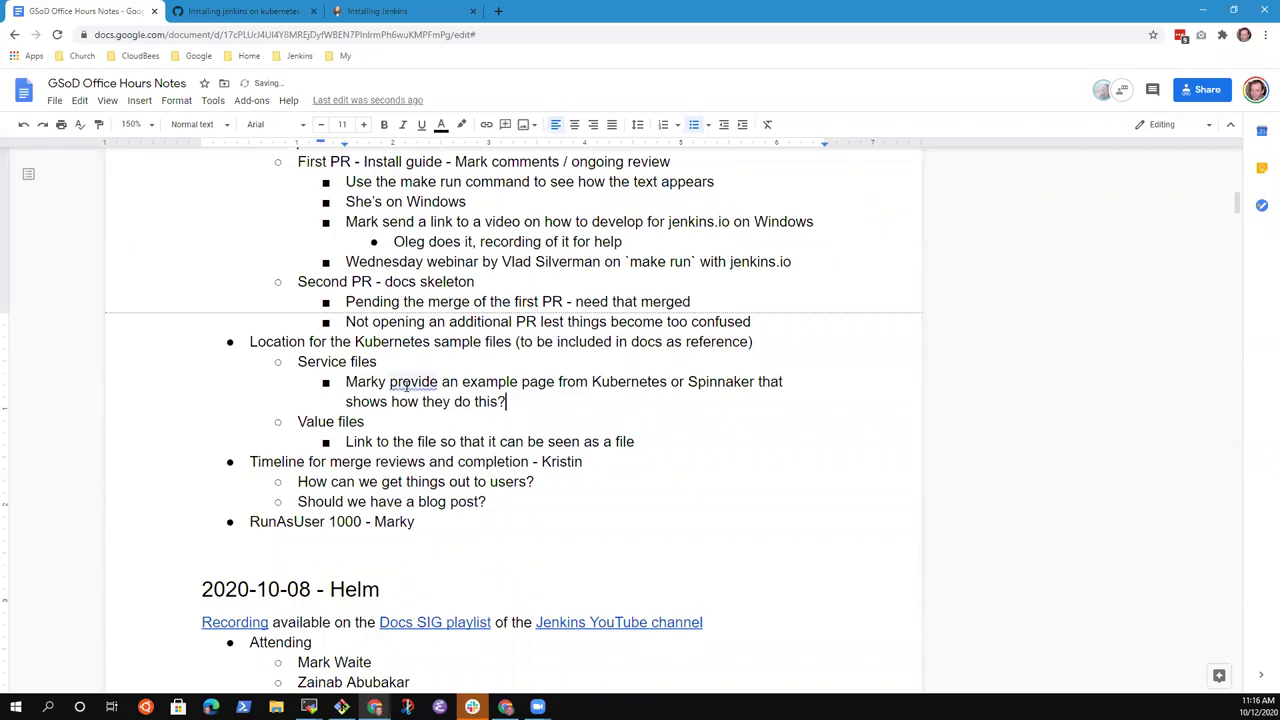
- Replace the word "provide" with "share" in the example page sub-bullet
{"action": "key", "text": "Up"}
{"action": "key", "text": "Up"}
{"action": "double_click", "coordinate": [405, 383]}
{"action": "key", "text": "BackSpace"}
{"action": "type", "text": "shpw"}
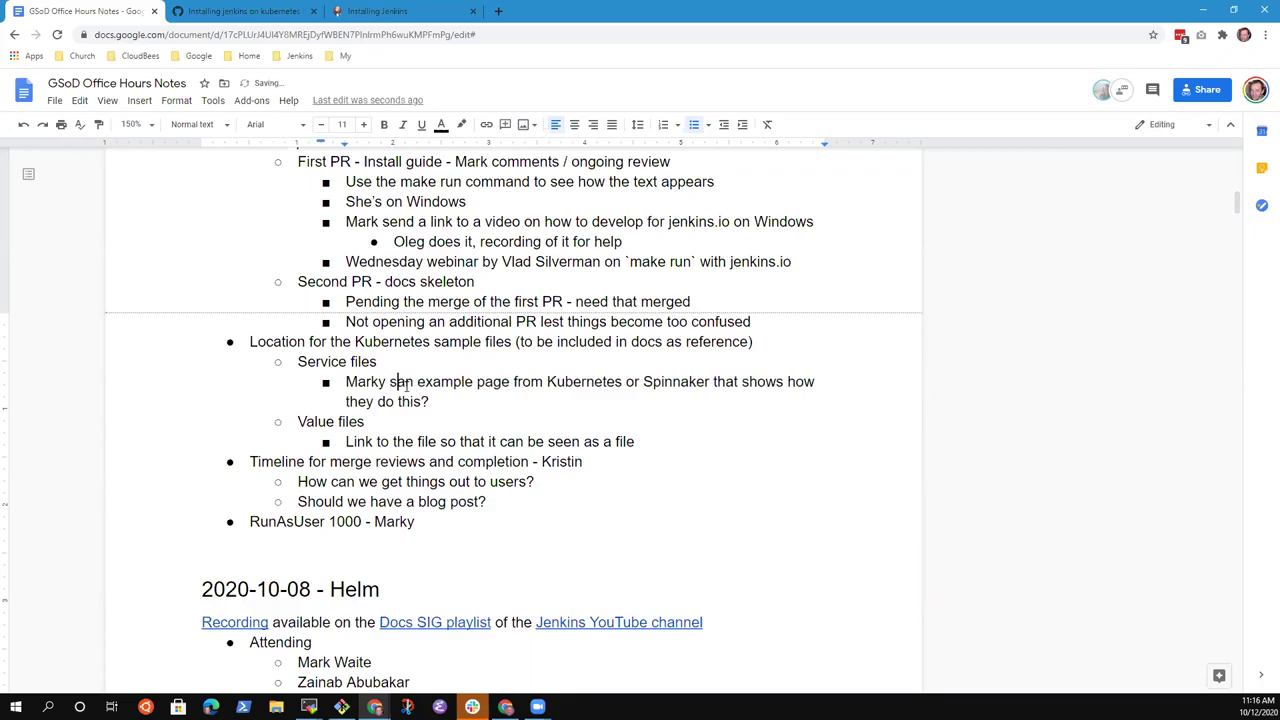
{"action": "double_click", "coordinate": [405, 383]}
{"action": "type", "text": "share"}
{"action": "key", "text": "Down"}
{"action": "key", "text": "End"}
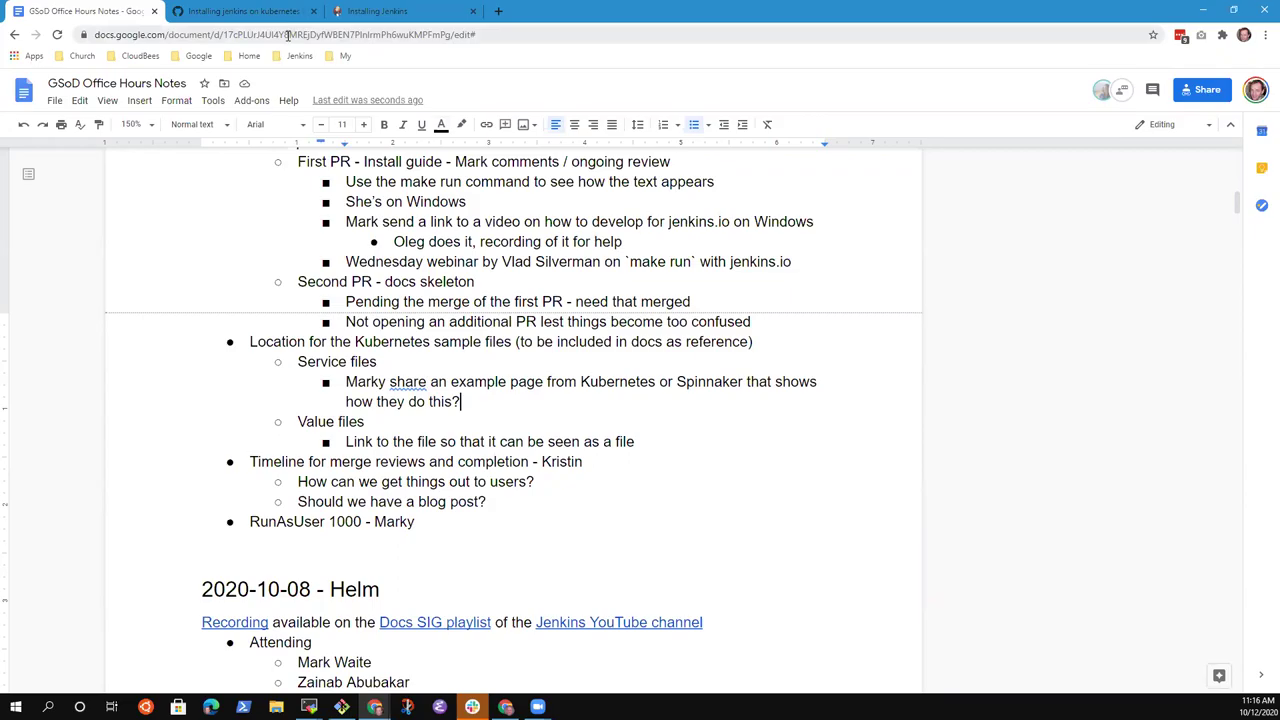
- Recheck the jenkins-sa.yaml instructions in the preview and their source in the pull request, ending back in the notes
{"action": "left_click", "coordinate": [369, 20]}
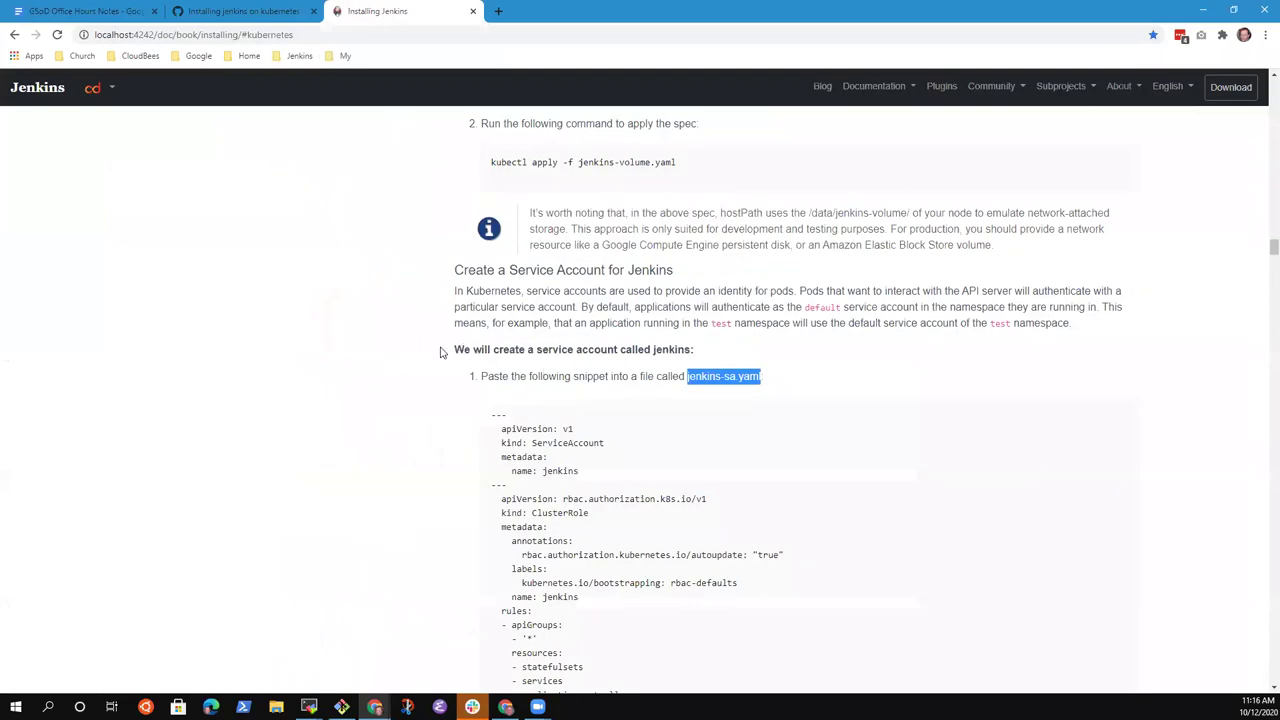
{"action": "left_click", "coordinate": [250, 14]}
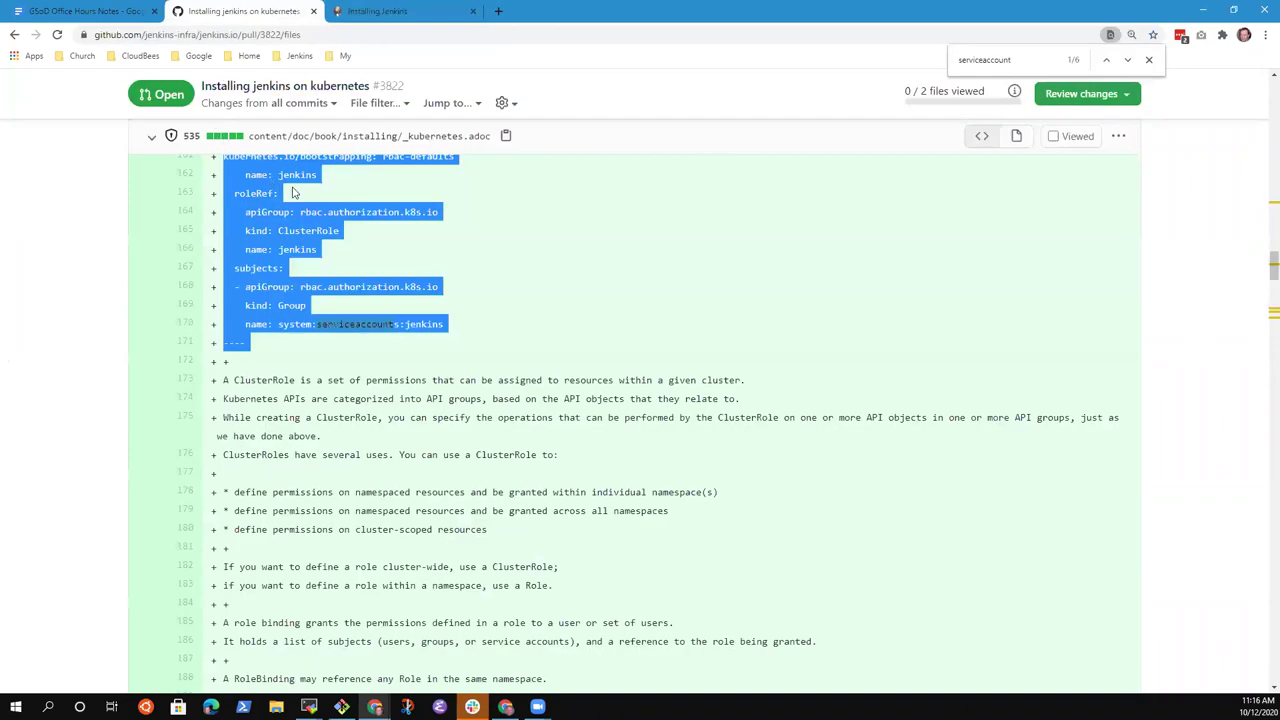
{"action": "left_click", "coordinate": [120, 20]}
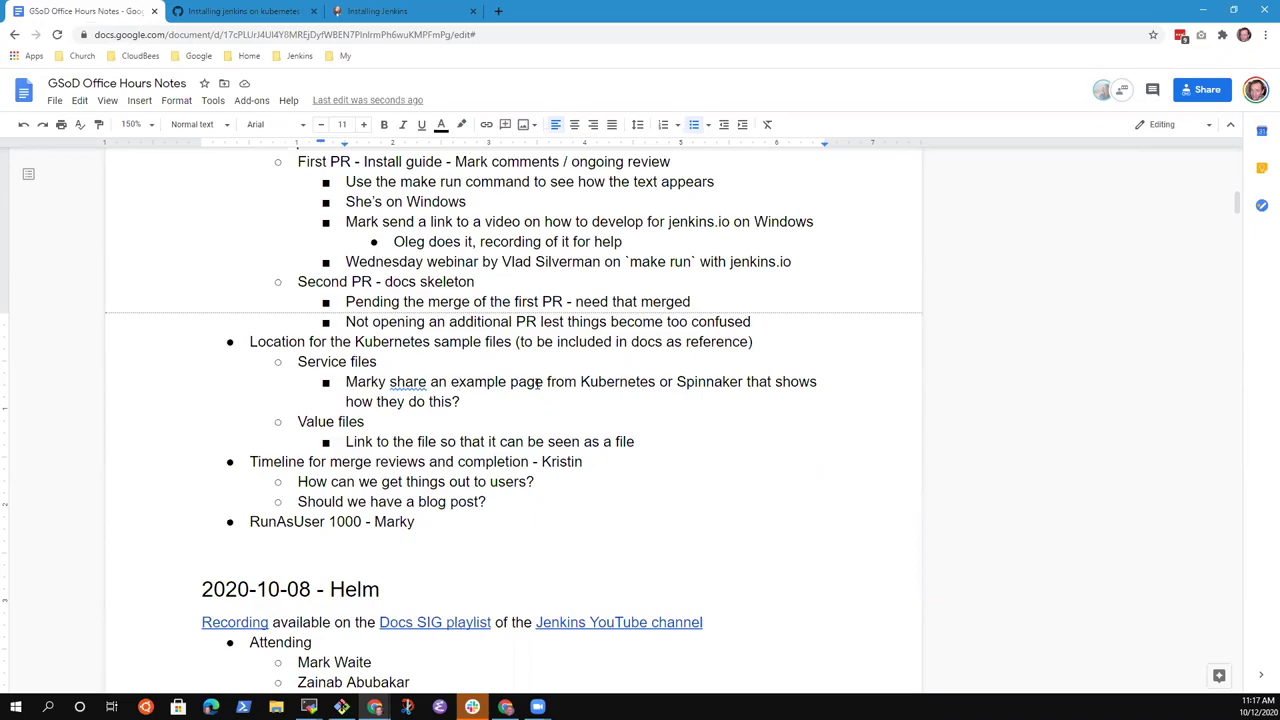
- Highlight the bullet "Location for the Kubernetes sample files (to be included in docs as reference)" in the notes
{"action": "key", "text": "Up"}
{"action": "key", "text": "Up"}
{"action": "key", "text": "Home"}
{"action": "key", "text": "shift+End"}
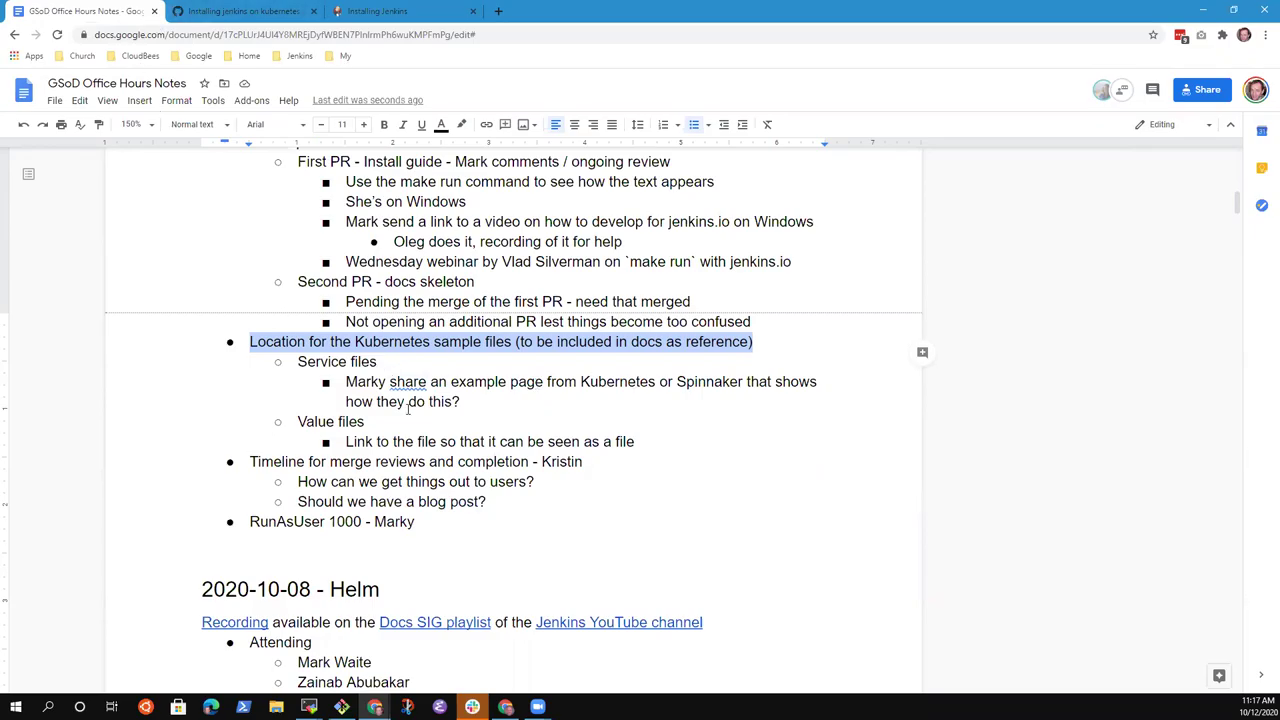
- Append "(that's the how)" to the end of the example page sub-bullet under Service files
{"action": "left_click", "coordinate": [482, 421]}
{"action": "key", "text": "Up"}
{"action": "key", "text": "Up"}
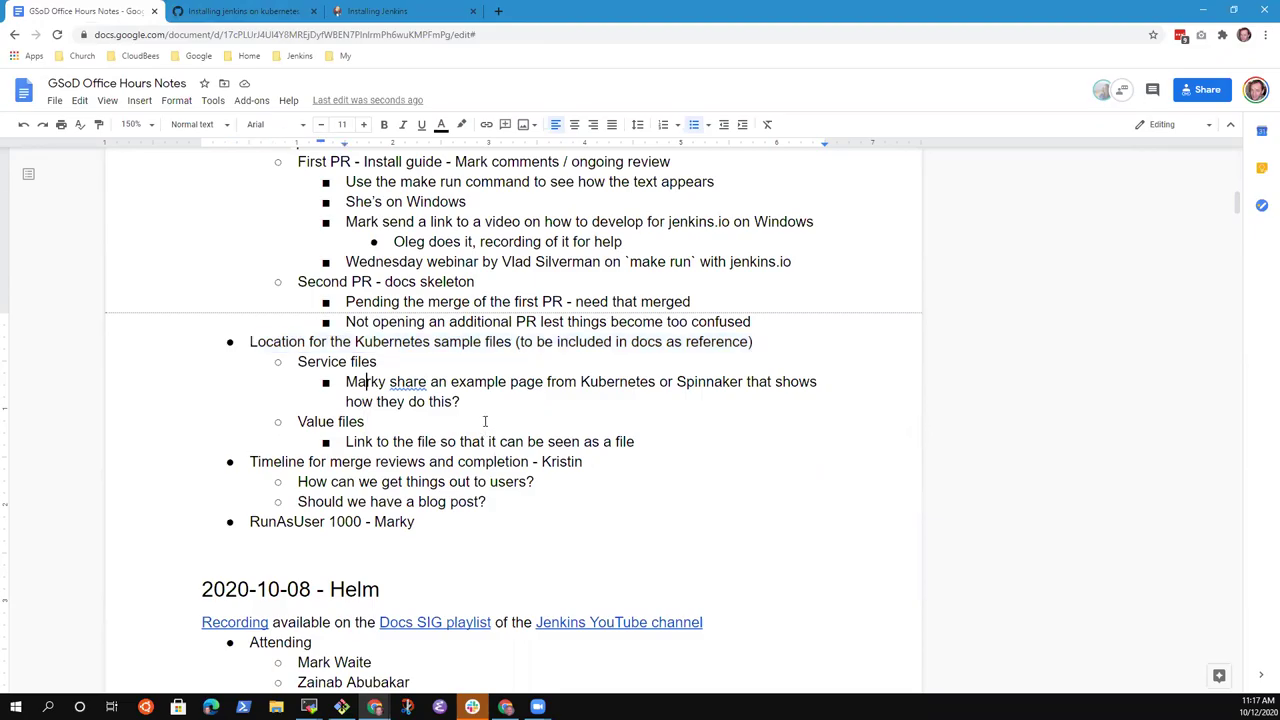
{"action": "type", "text": "*"}
{"action": "key", "text": "BackSpace"}
{"action": "type", "text": "(that's the how)"}
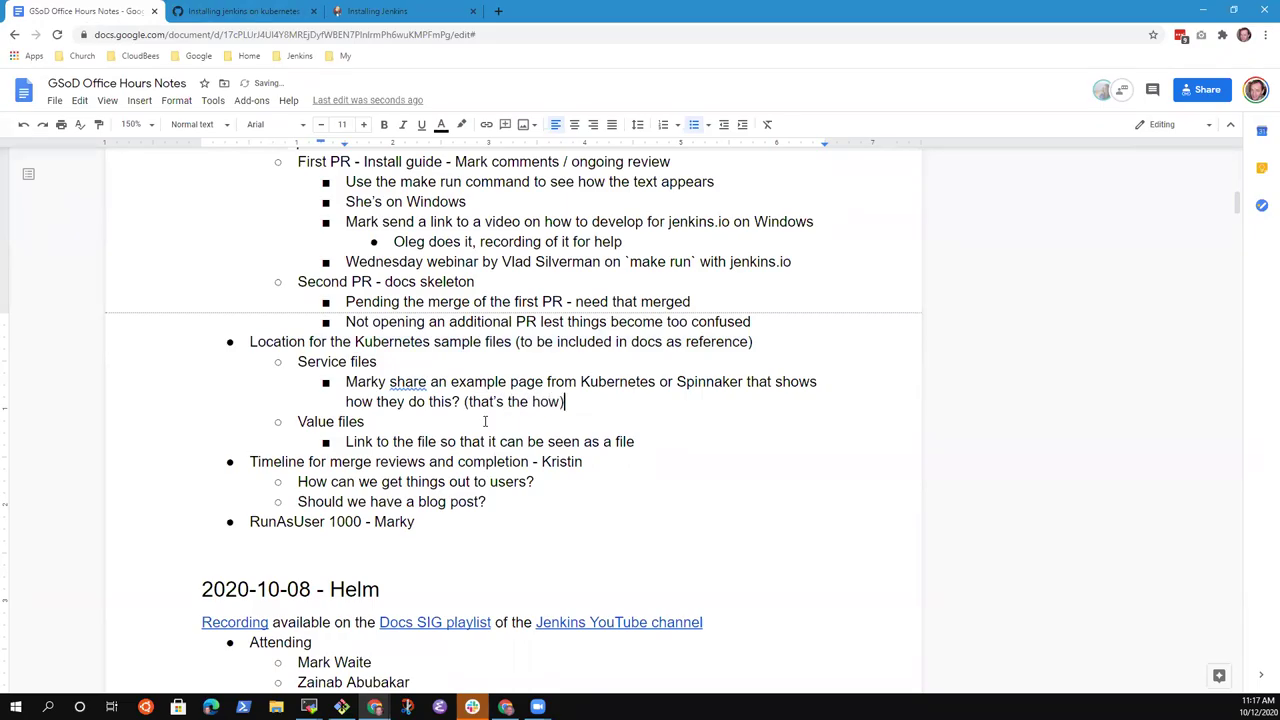
- Add another sub-bullet under Service files reading "Where to place the sample data in the repository"
{"action": "key", "text": "Return"}
{"action": "type", "text": "Where t"}
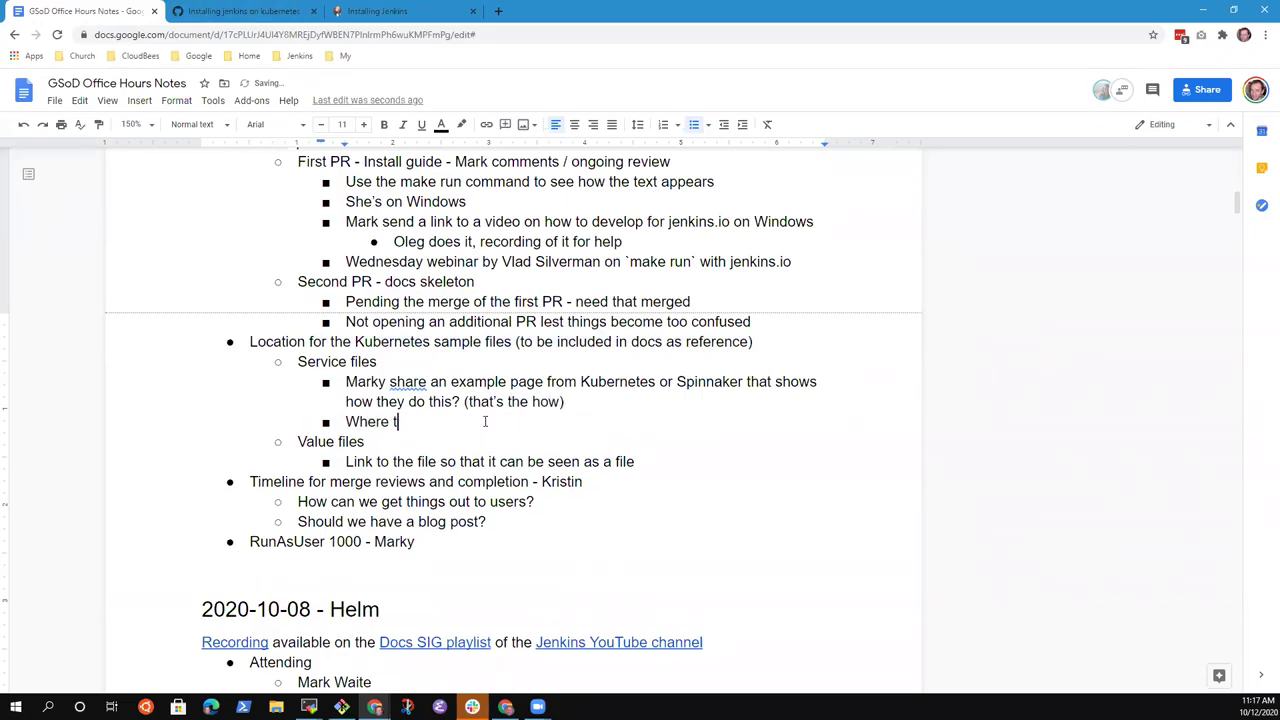
{"action": "type", "text": "o place the sample d"}
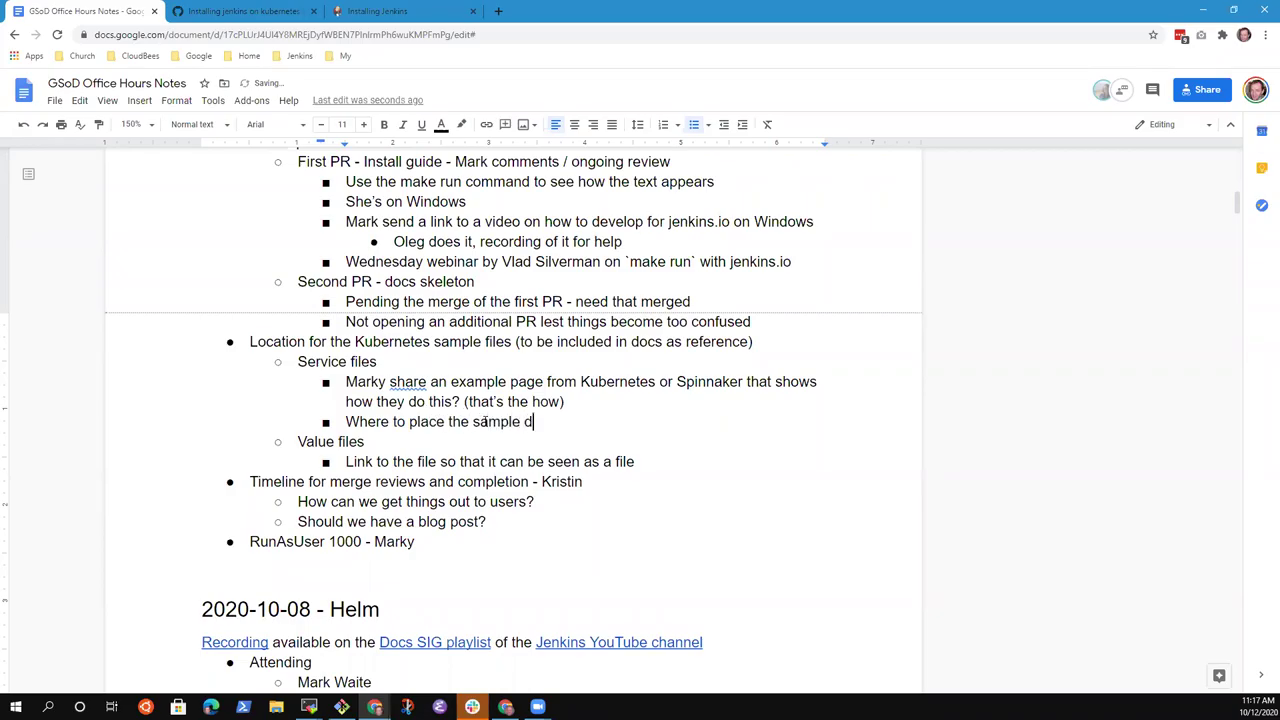
{"action": "type", "text": "ata in the repository"}
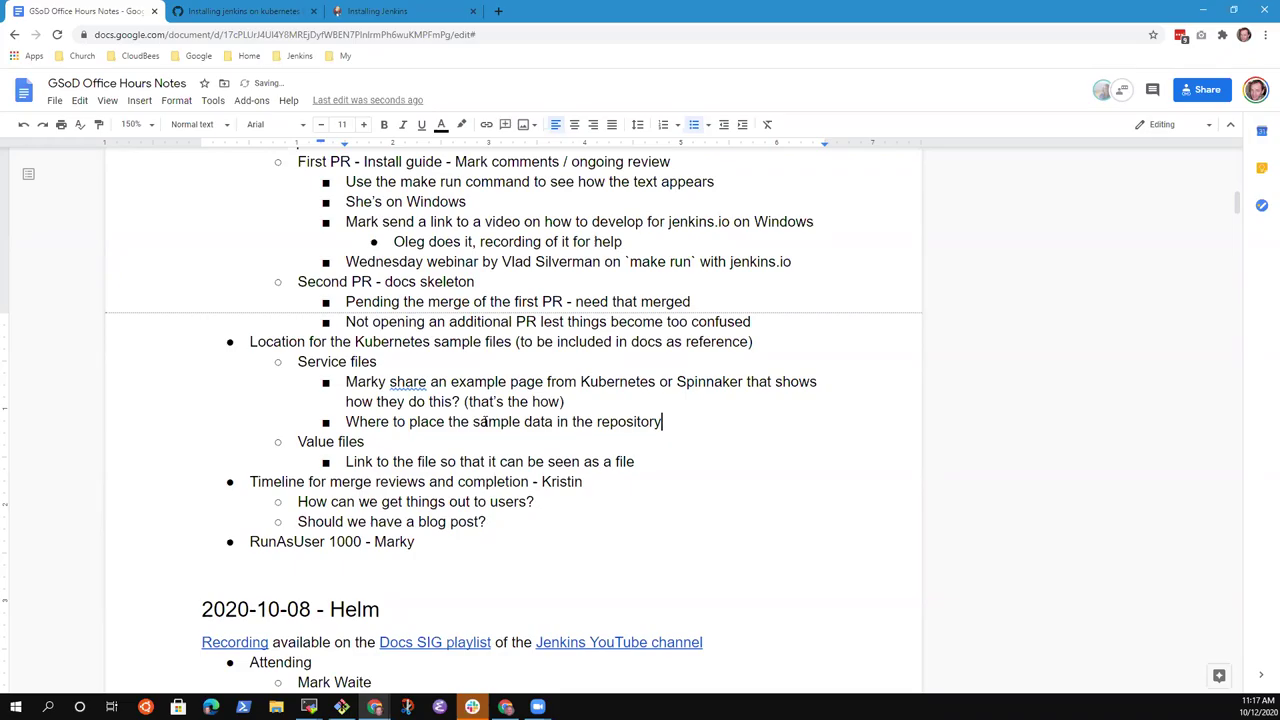
- Highlight the "Service files" bullet in the notes
{"action": "key", "text": "Up"}
{"action": "key", "text": "Up"}
{"action": "key", "text": "Up"}
{"action": "key", "text": "shift+Home"}
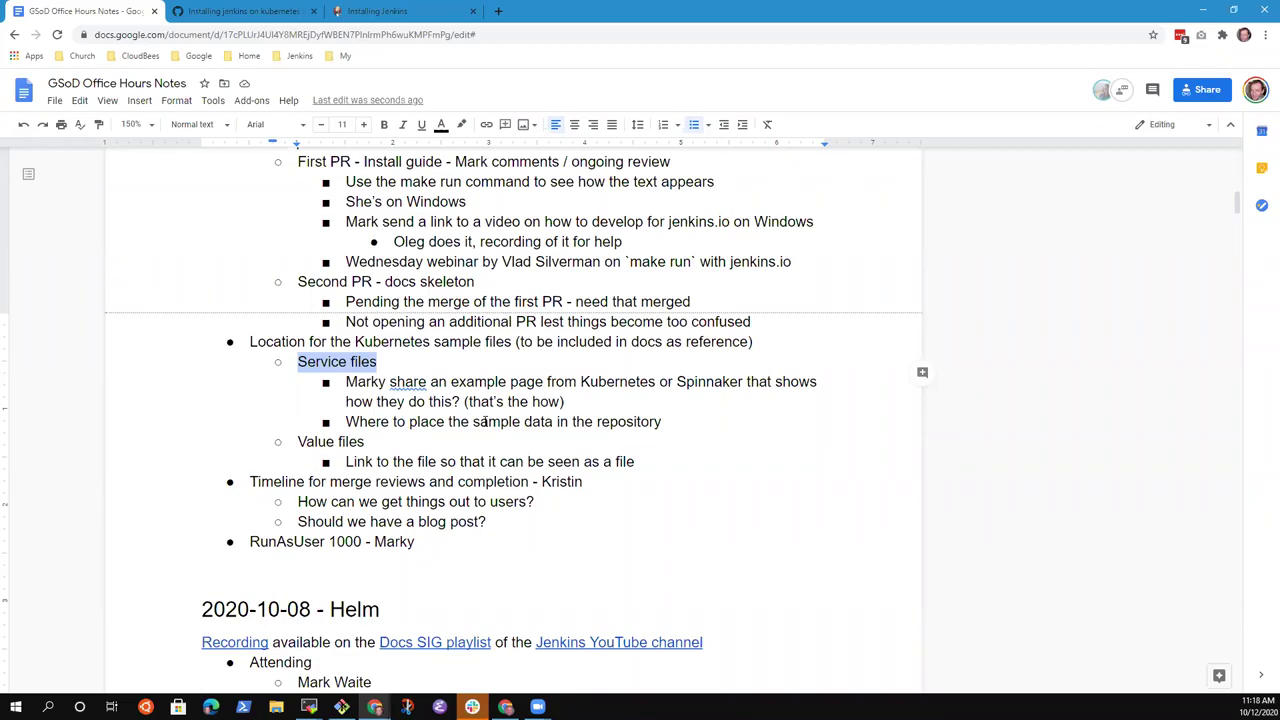
- Insert "jenkins.io" before "repository" in the sub-bullet about where to place the sample data
{"action": "left_click_drag", "start_coordinate": [654, 421], "coordinate": [707, 423]}
{"action": "left_click", "coordinate": [707, 423]}
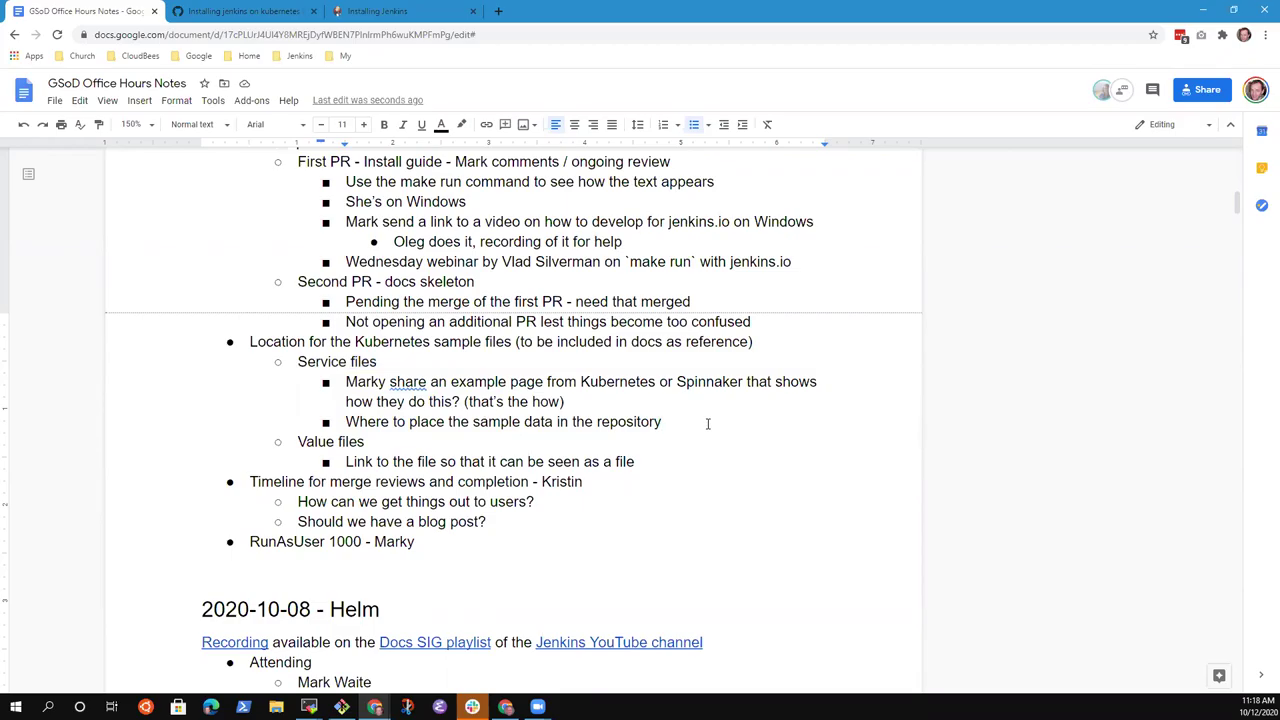
{"action": "key", "text": "ctrl+Left"}
{"action": "key", "text": "ctrl+Left"}
{"action": "type", "text": "jenkins.io"}
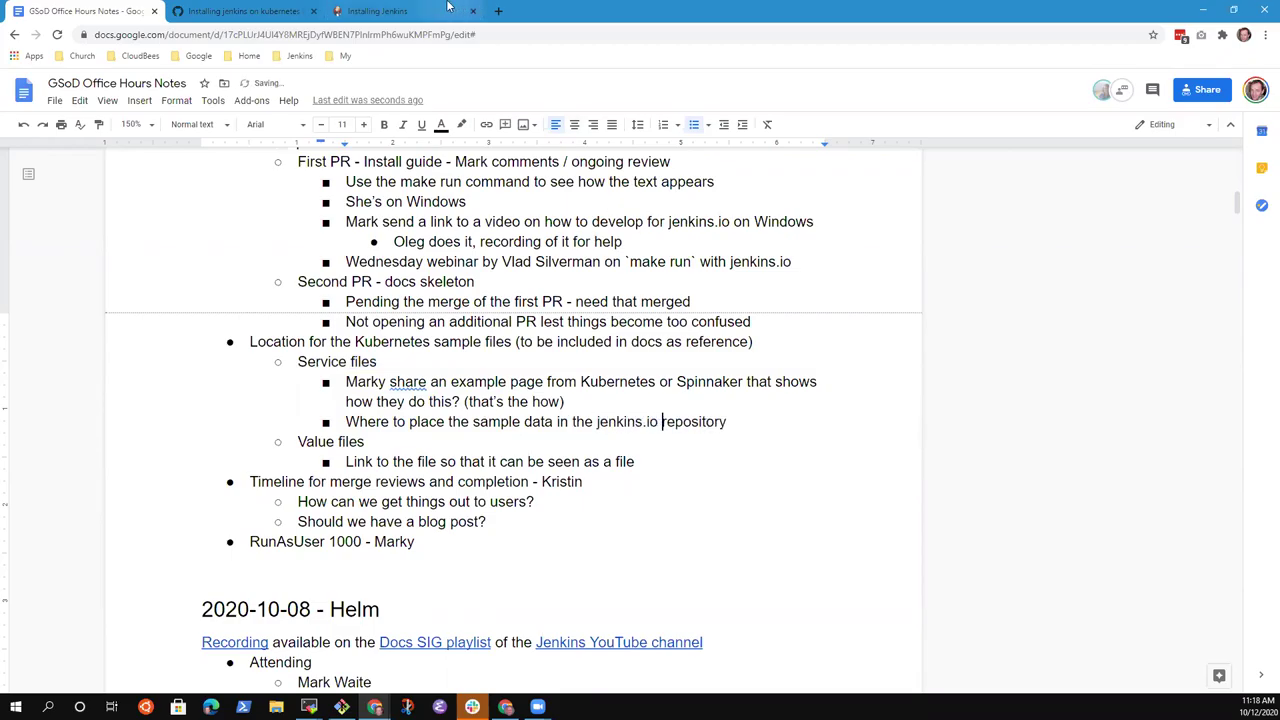
- Open the jenkins-infra/jenkins.io repository on GitHub in a new browser tab and enter its content folder
{"action": "left_click", "coordinate": [498, 11]}
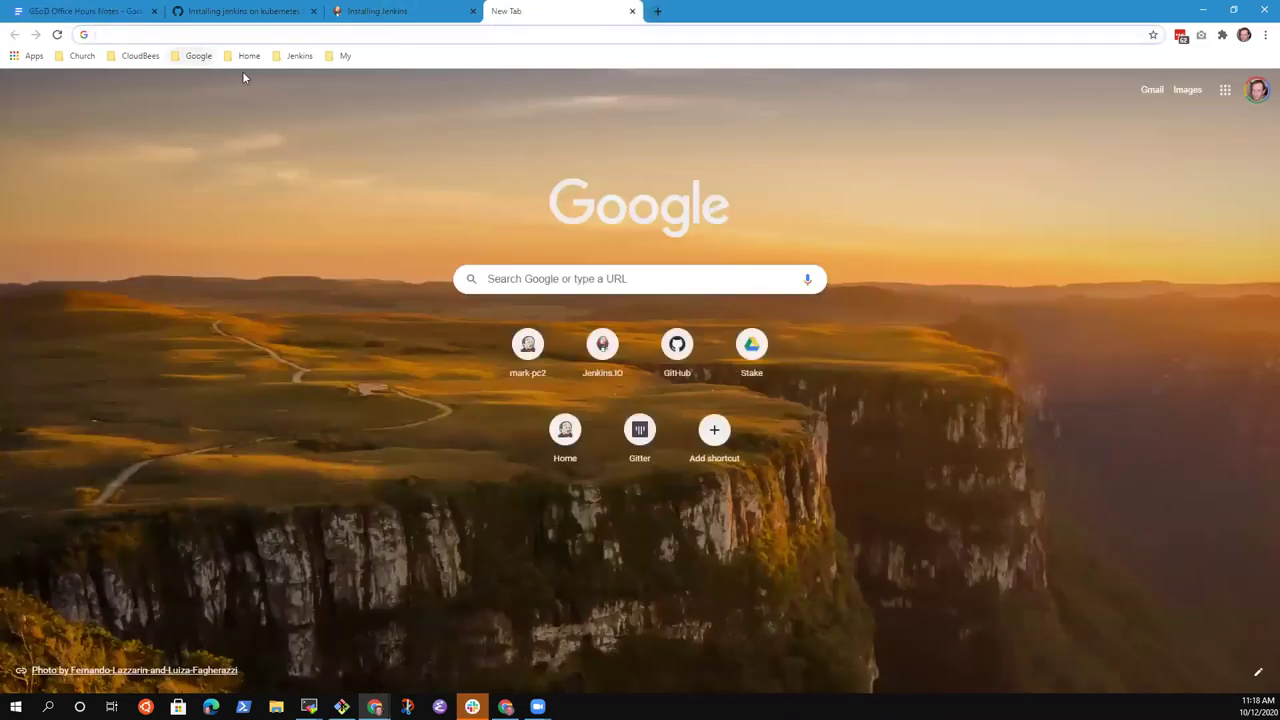
{"action": "left_click", "coordinate": [296, 57]}
{"action": "mouse_move", "coordinate": [330, 153]}
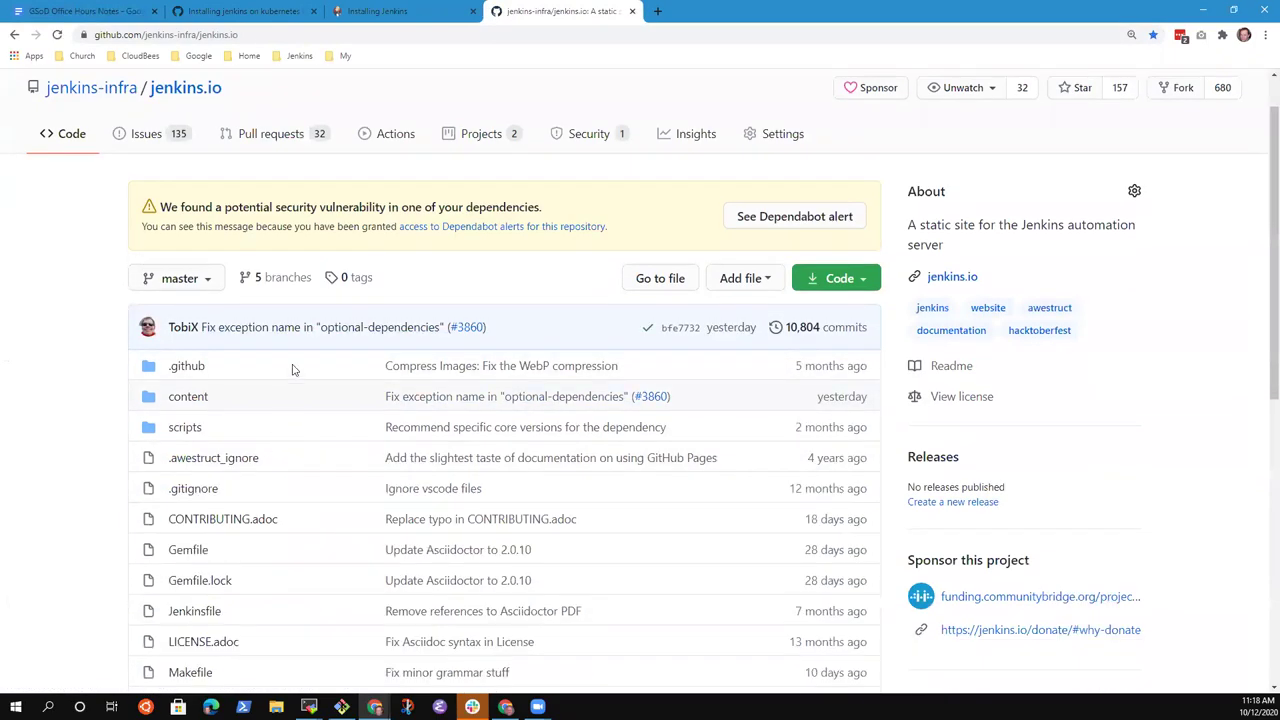
{"action": "left_click", "coordinate": [189, 254]}
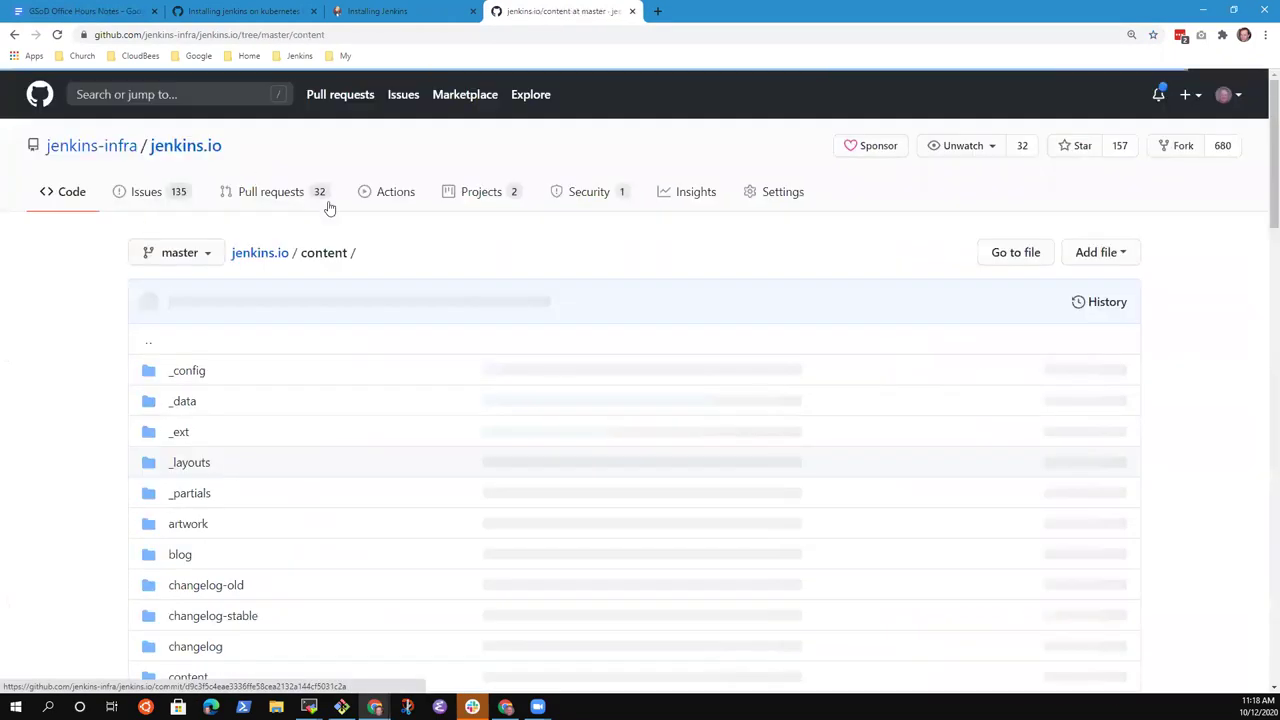
- Open the doc folder and its tutorials subfolder, and examine which files are kept there
{"action": "scroll", "coordinate": [286, 362], "scroll_direction": "down", "scroll_amount": 2}
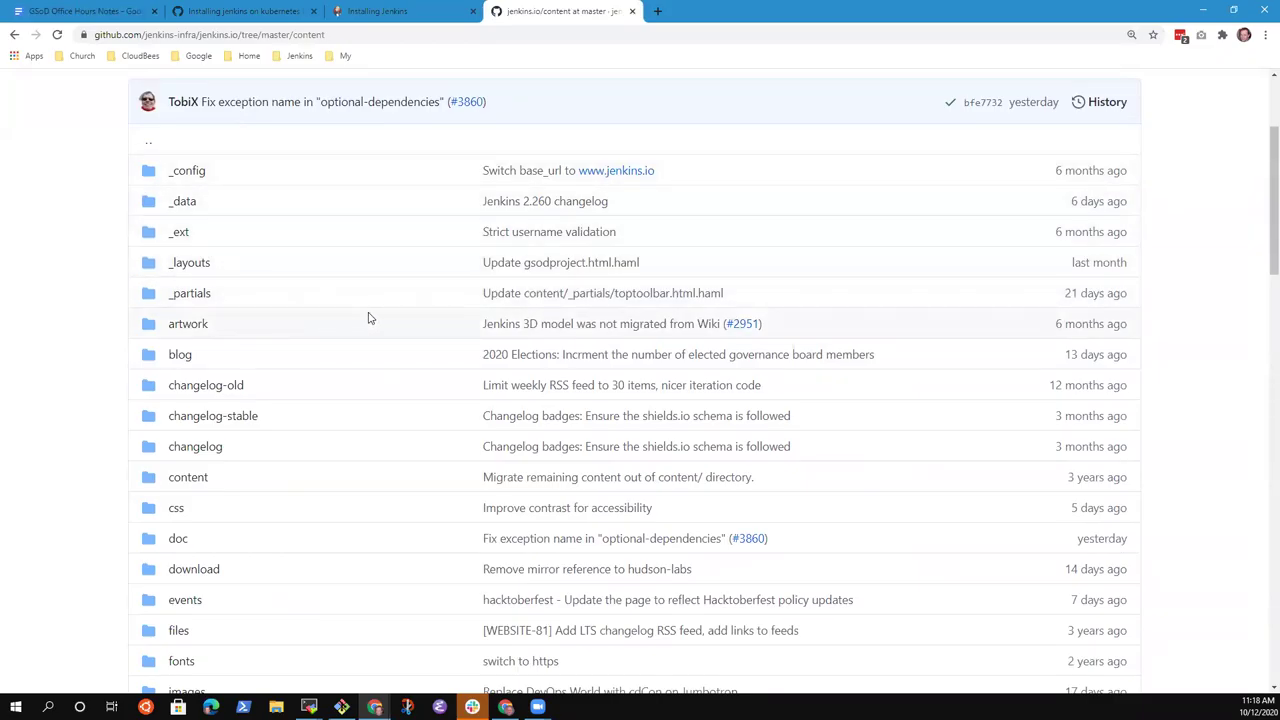
{"action": "scroll", "coordinate": [385, 345], "scroll_direction": "down", "scroll_amount": 2}
{"action": "scroll", "coordinate": [330, 432], "scroll_direction": "down", "scroll_amount": 1}
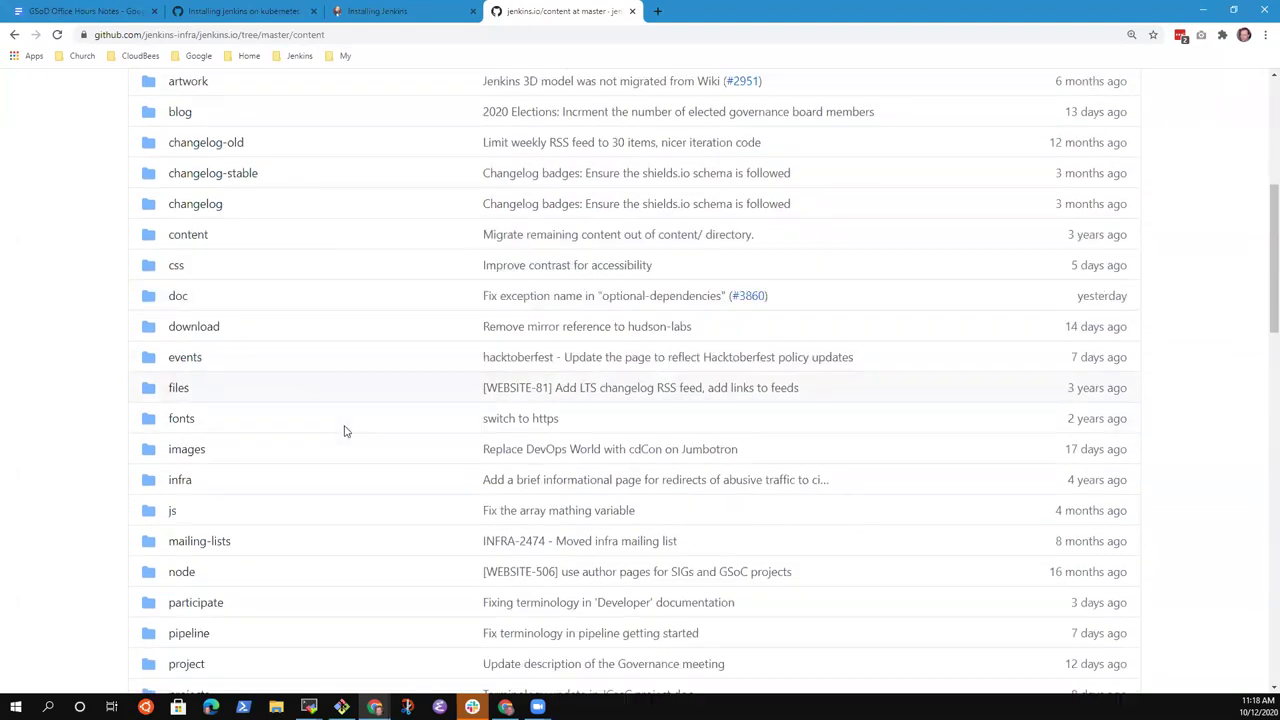
{"action": "scroll", "coordinate": [183, 340], "scroll_direction": "up", "scroll_amount": 1}
{"action": "left_click", "coordinate": [183, 340]}
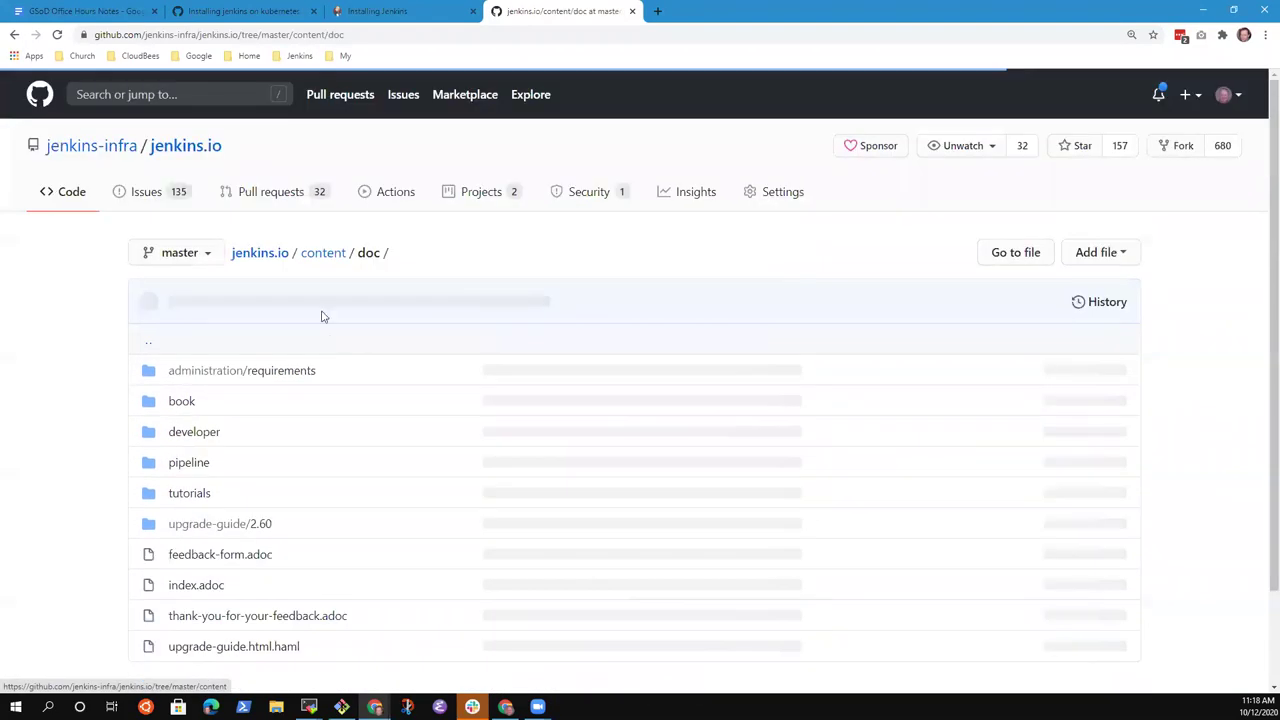
{"action": "scroll", "coordinate": [323, 330], "scroll_direction": "down", "scroll_amount": 2}
{"action": "left_click", "coordinate": [198, 386]}
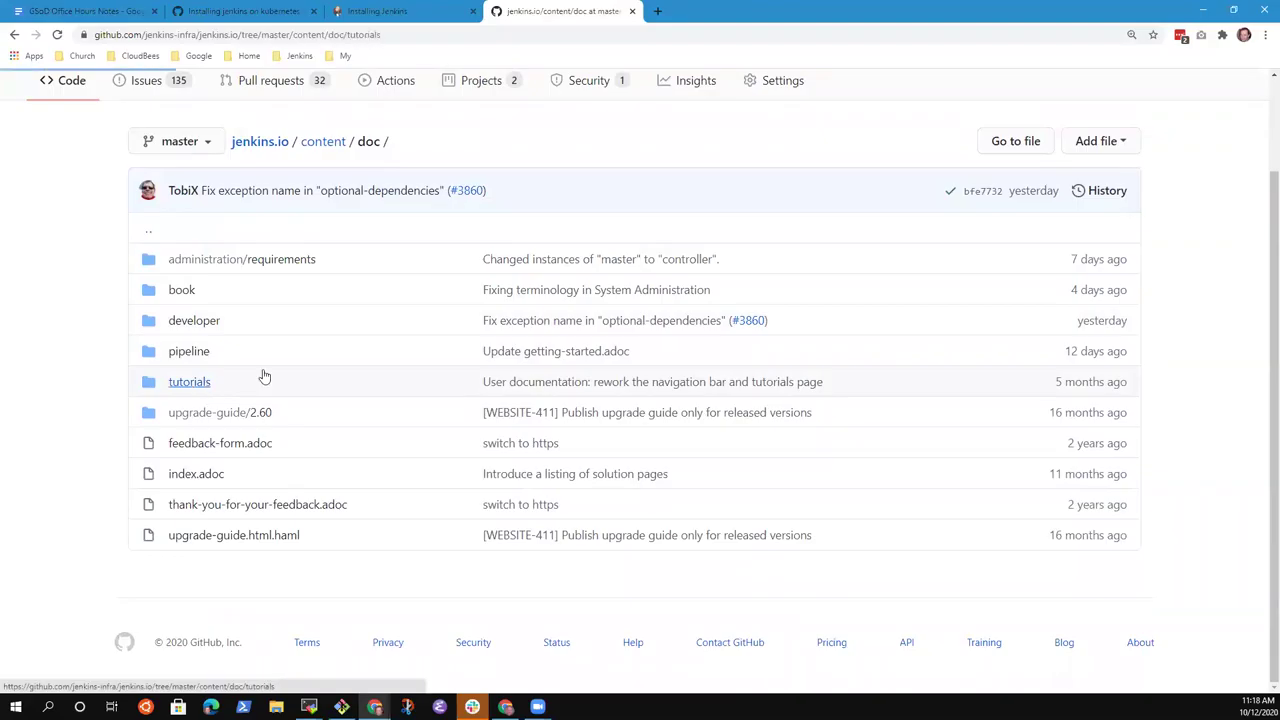
{"action": "scroll", "coordinate": [360, 323], "scroll_direction": "down", "scroll_amount": 2}
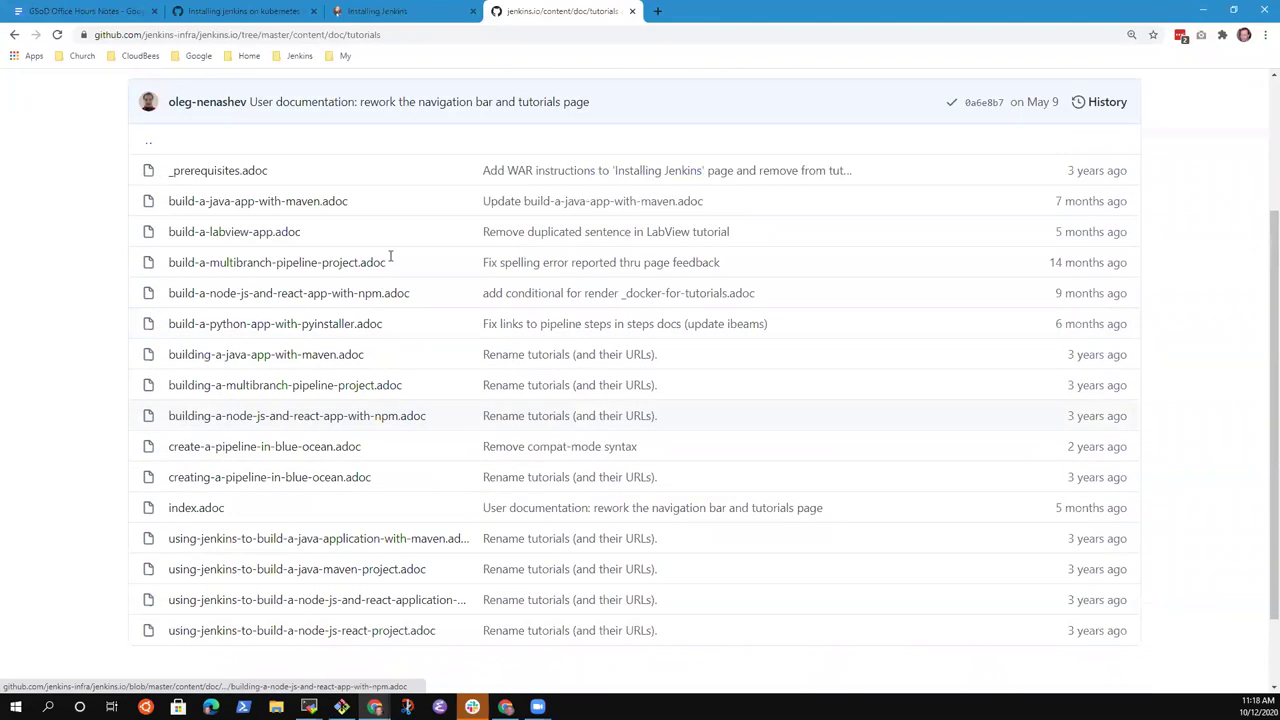
{"action": "scroll", "coordinate": [390, 257], "scroll_direction": "up", "scroll_amount": 2}
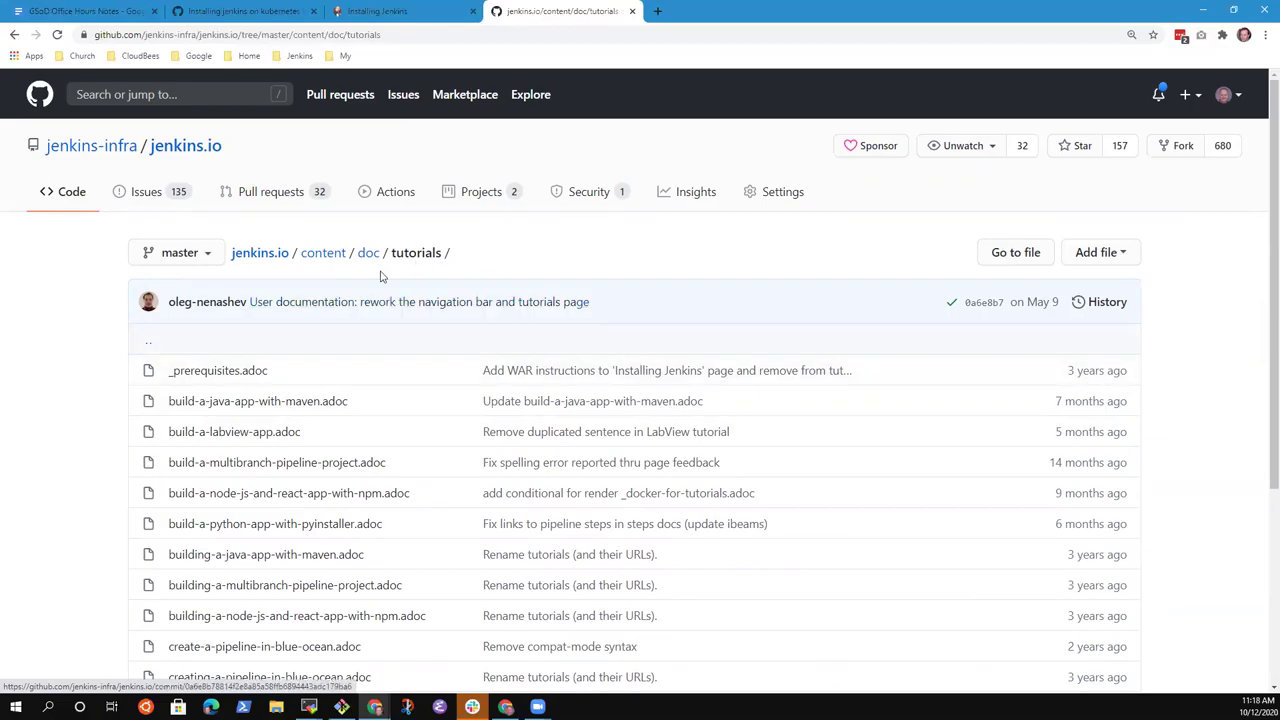
- Return to the repository's content folder and examine its subfolders and files for a place suited to sample files
{"action": "left_click", "coordinate": [326, 256]}
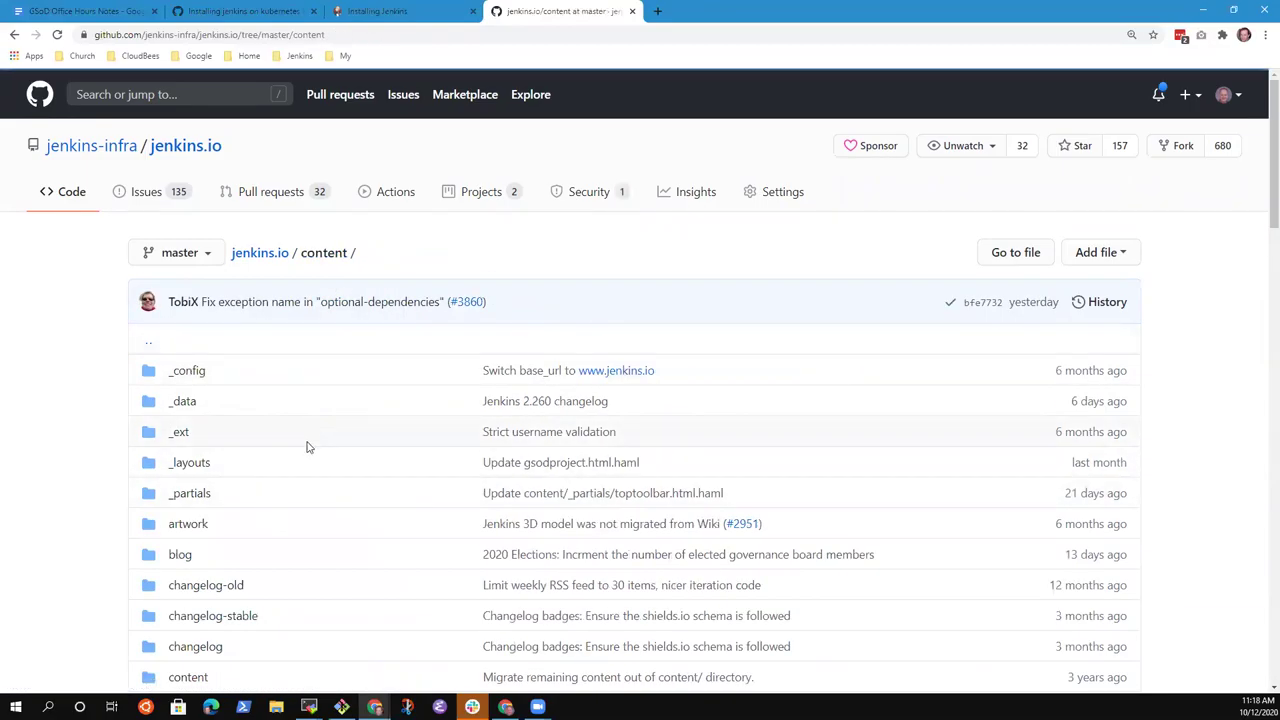
{"action": "scroll", "coordinate": [330, 443], "scroll_direction": "down", "scroll_amount": 3}
{"action": "scroll", "coordinate": [400, 442], "scroll_direction": "down", "scroll_amount": 2}
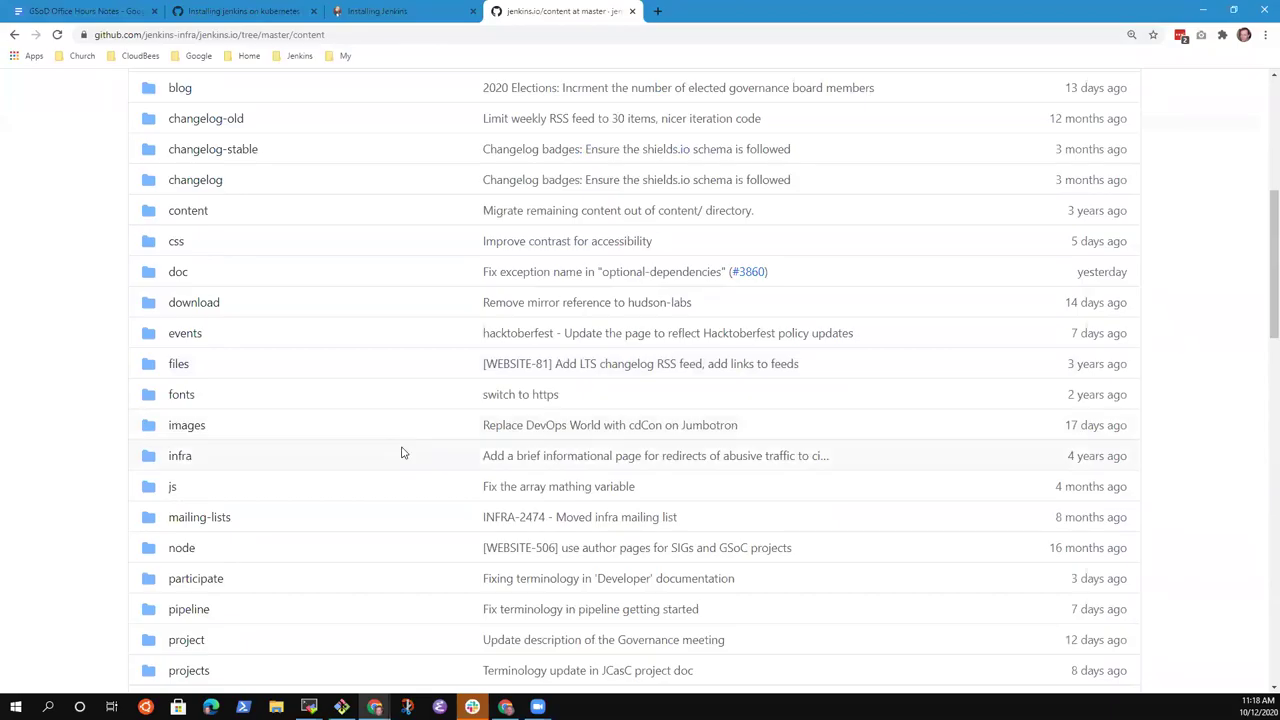
{"action": "scroll", "coordinate": [403, 451], "scroll_direction": "down", "scroll_amount": 3}
{"action": "scroll", "coordinate": [412, 468], "scroll_direction": "down", "scroll_amount": 1}
{"action": "scroll", "coordinate": [403, 475], "scroll_direction": "down", "scroll_amount": 1}
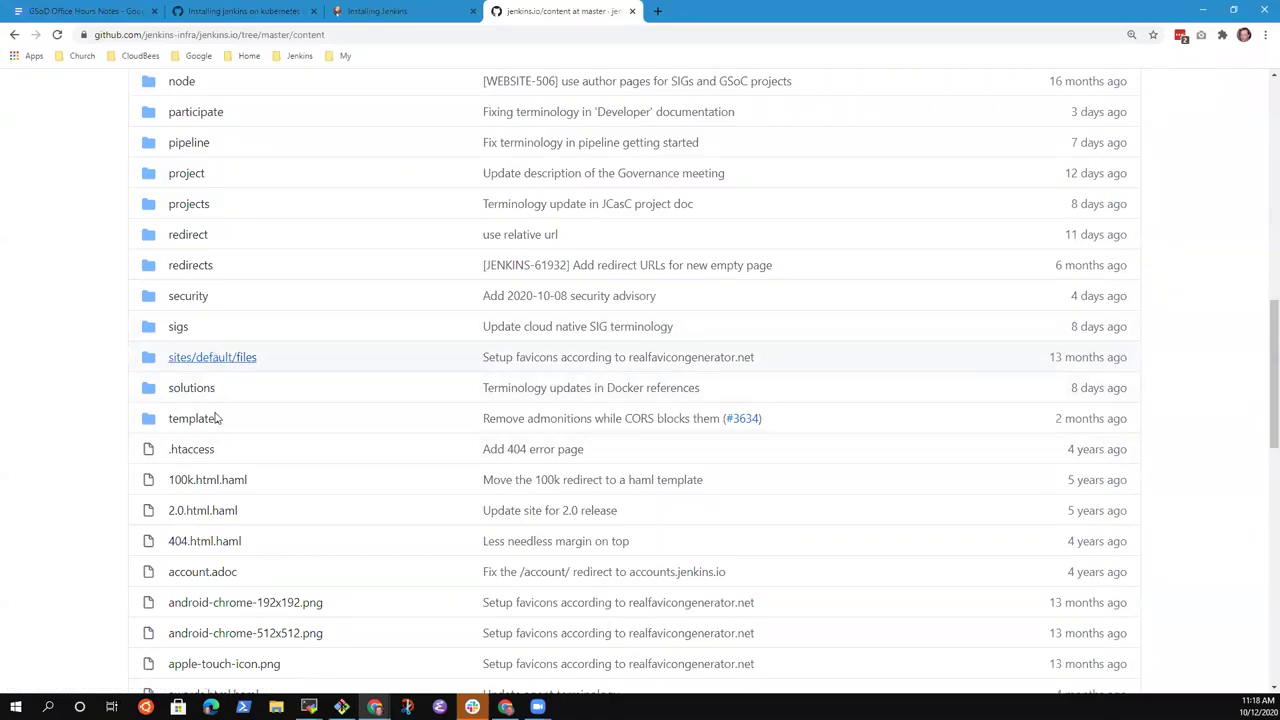
{"action": "scroll", "coordinate": [238, 495], "scroll_direction": "down", "scroll_amount": 10}
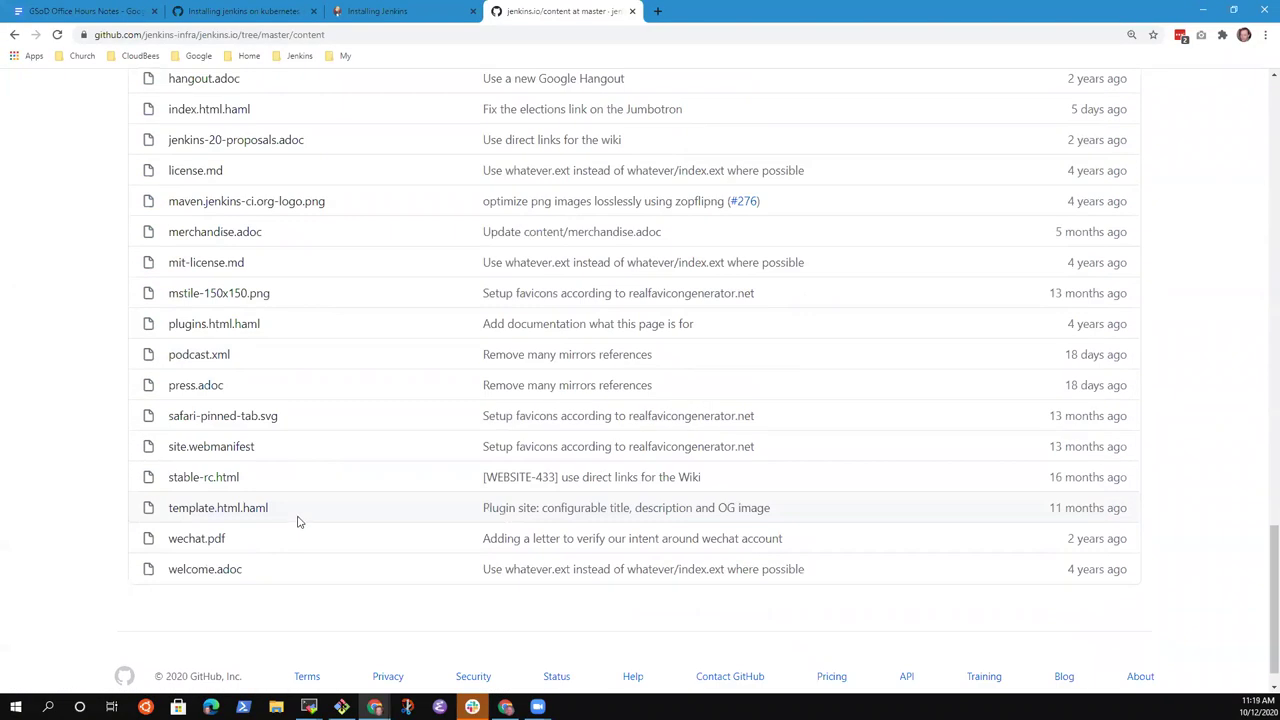
{"action": "scroll", "coordinate": [288, 512], "scroll_direction": "up", "scroll_amount": 15}
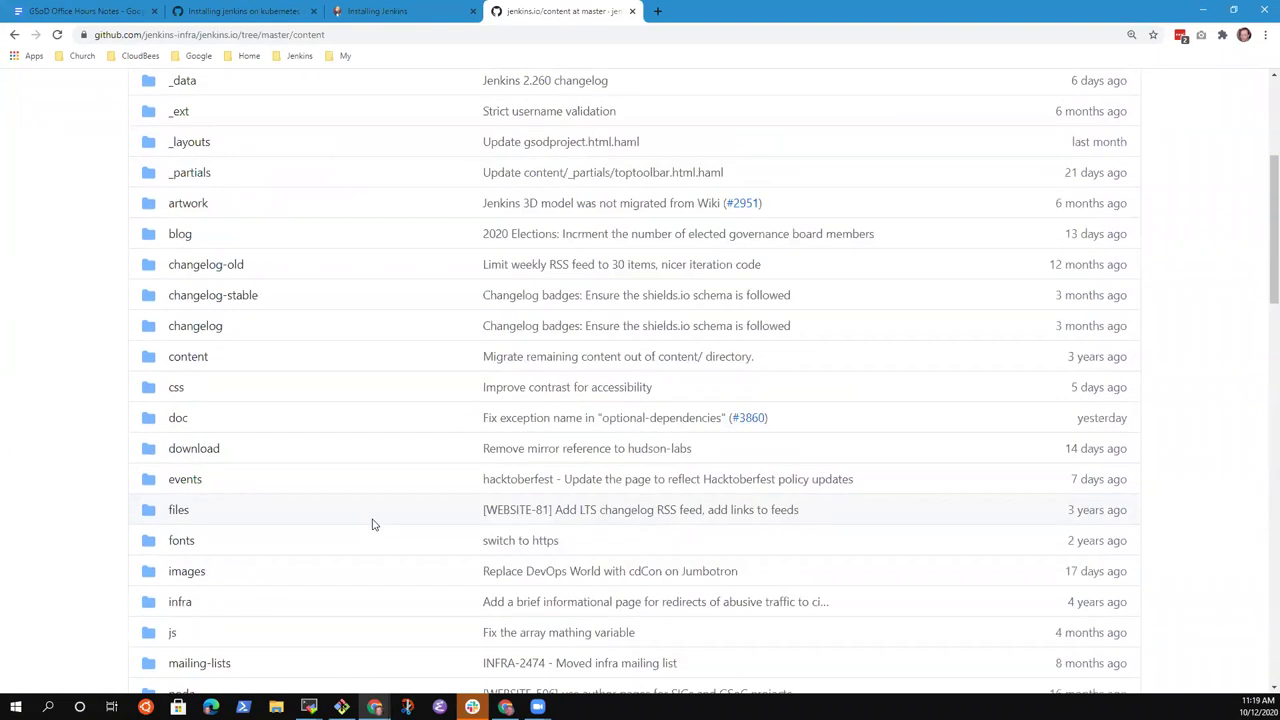
{"action": "scroll", "coordinate": [329, 517], "scroll_direction": "down", "scroll_amount": 2}
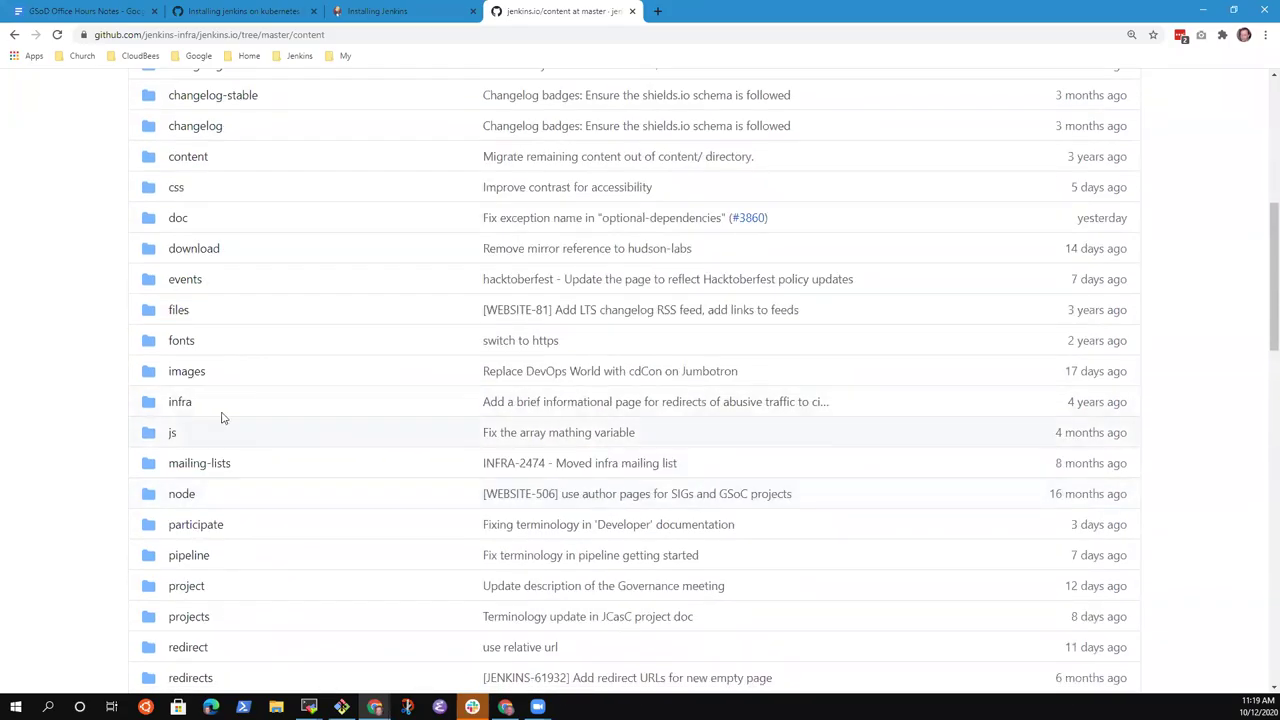
{"action": "scroll", "coordinate": [257, 301], "scroll_direction": "up", "scroll_amount": 2}
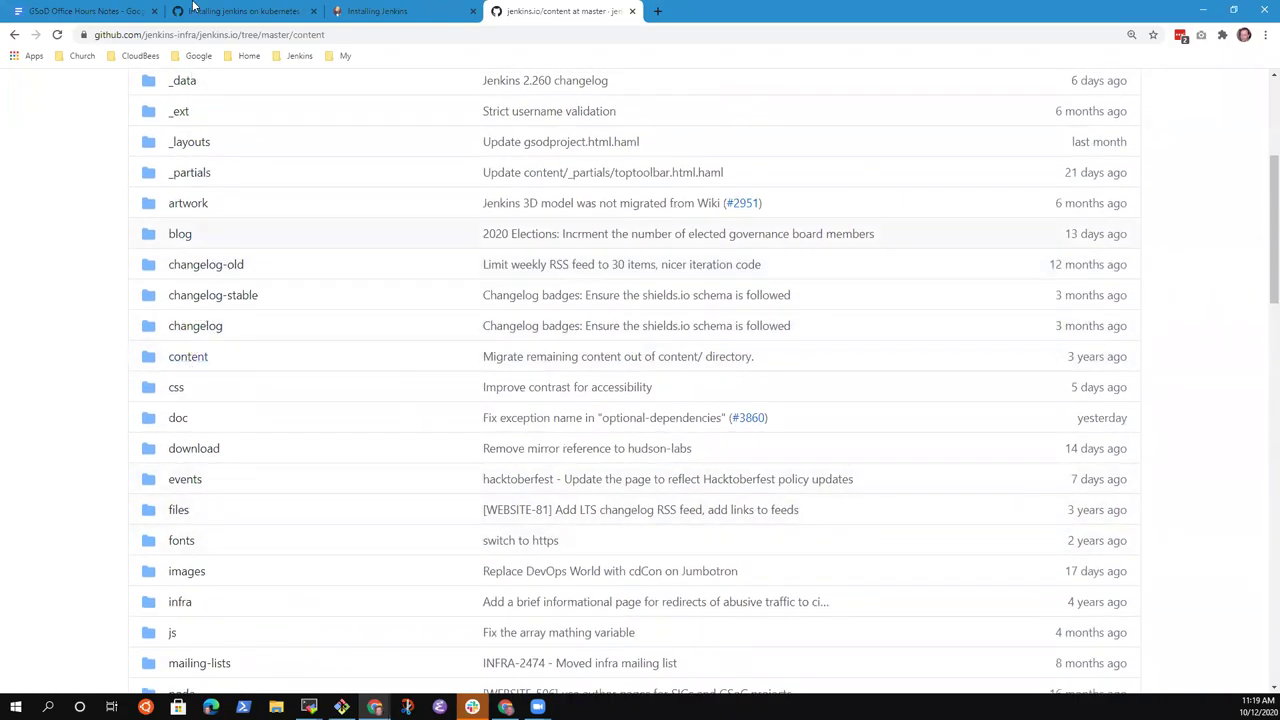
{"action": "scroll", "coordinate": [201, 490], "scroll_direction": "down", "scroll_amount": 1}
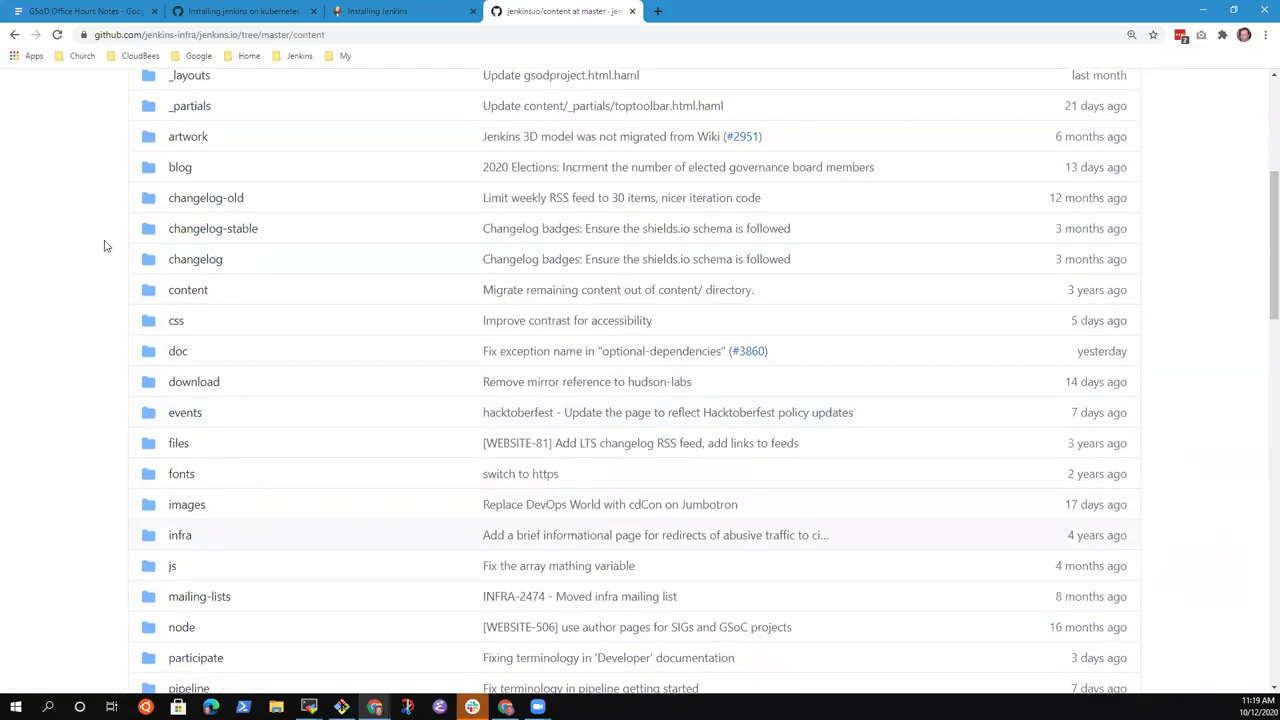
- Open the tutorials subfolder of the doc folder and copy its web address
{"action": "left_click", "coordinate": [180, 351]}
{"action": "left_click", "coordinate": [190, 493]}
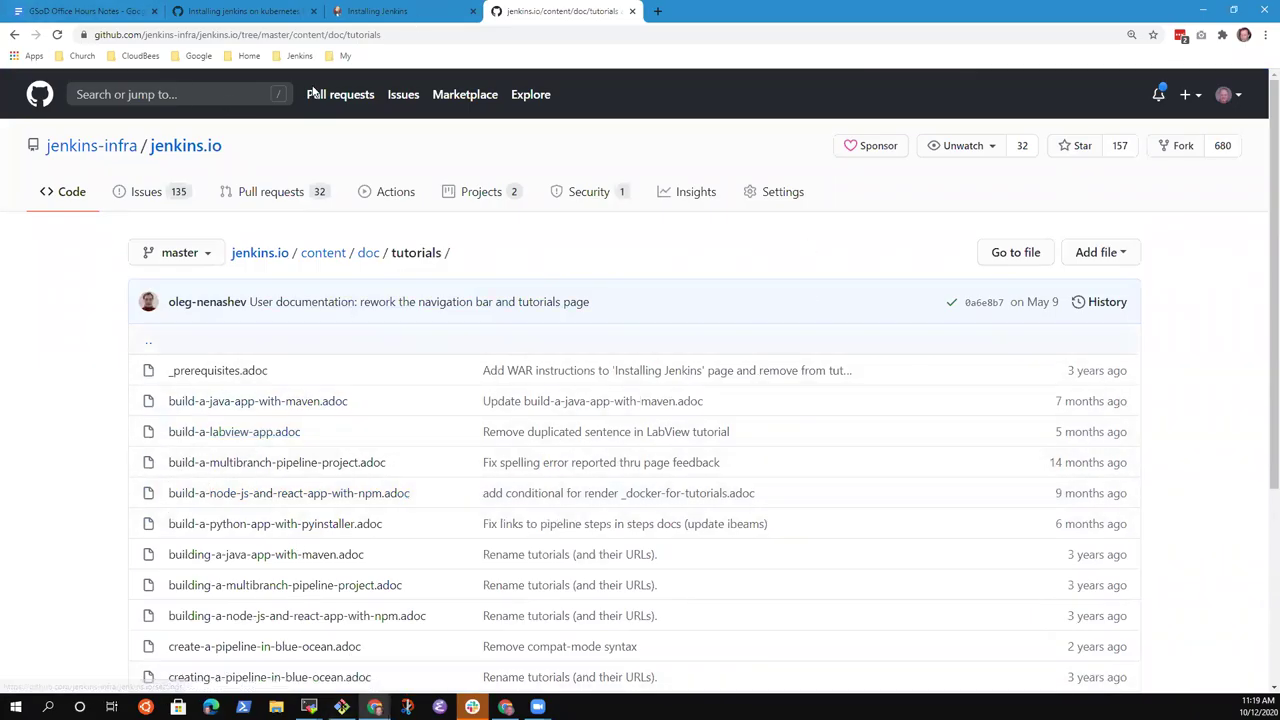
{"action": "left_click", "coordinate": [416, 36]}
{"action": "key", "text": "ctrl+c"}
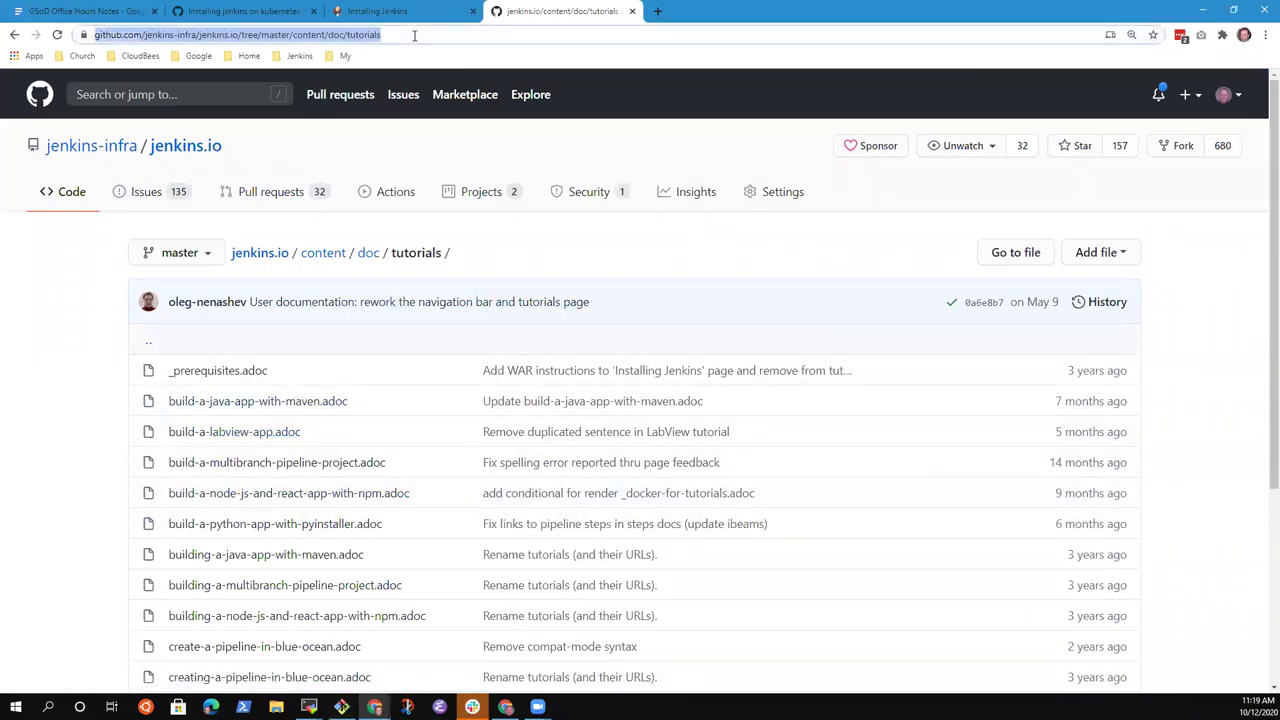
- In the GSoD Office Hours Notes, end the sample data placement sub-bullet with a question mark and nest "Subdir of tutorials" beneath it
{"action": "left_click", "coordinate": [110, 12]}
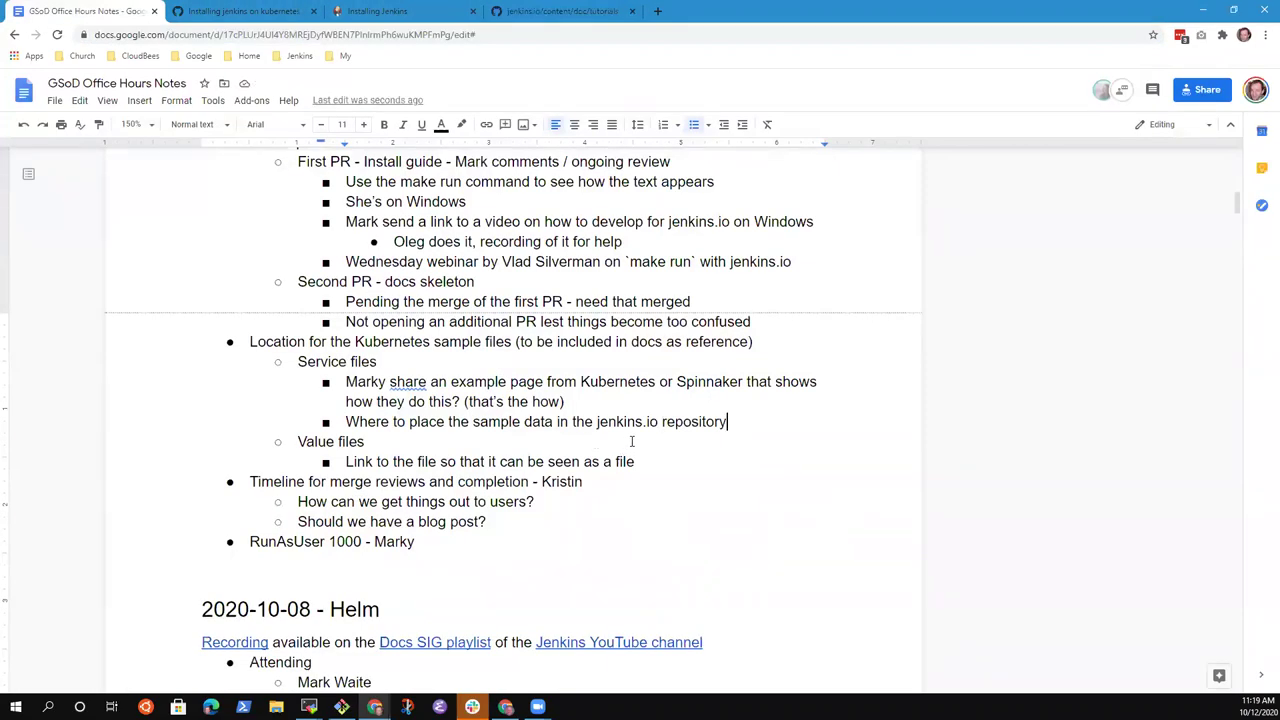
{"action": "type", "text": "?"}
{"action": "key", "text": "Return"}
{"action": "key", "text": "Tab"}
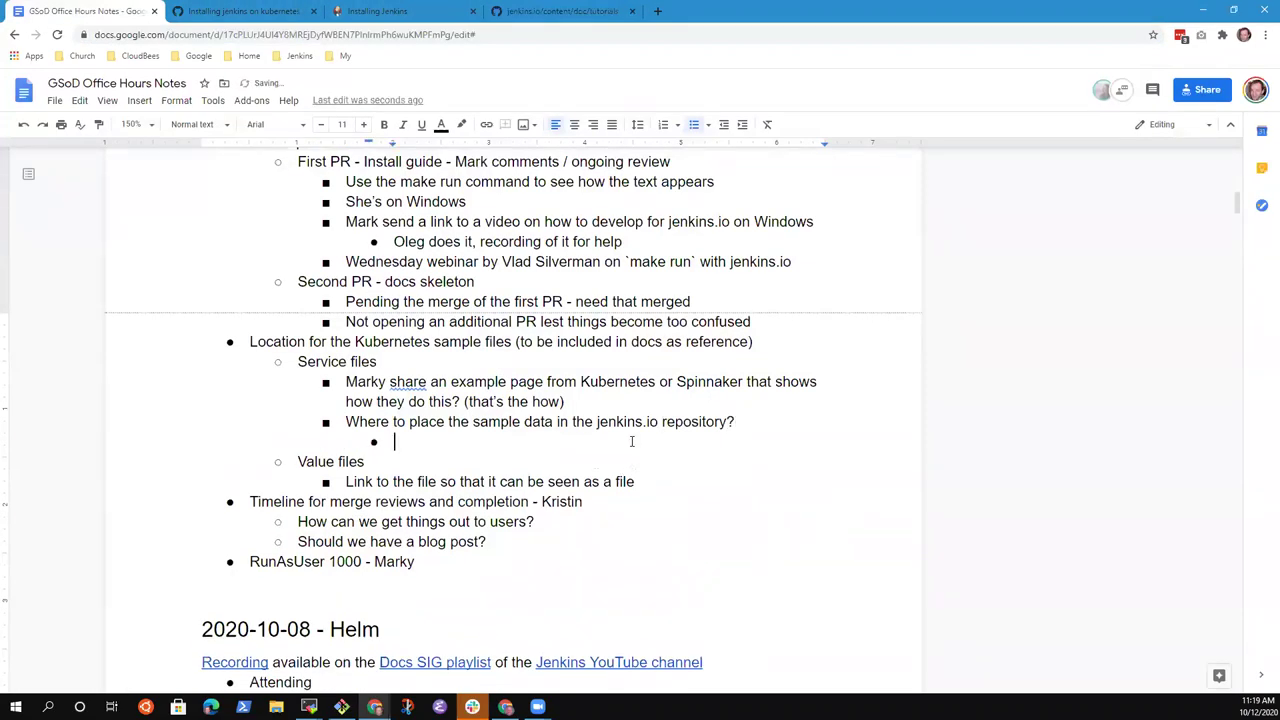
{"action": "key", "text": "ctrl+v"}
{"action": "key", "text": "ctrl+z"}
{"action": "type", "text": "Subdir of tutorials"}
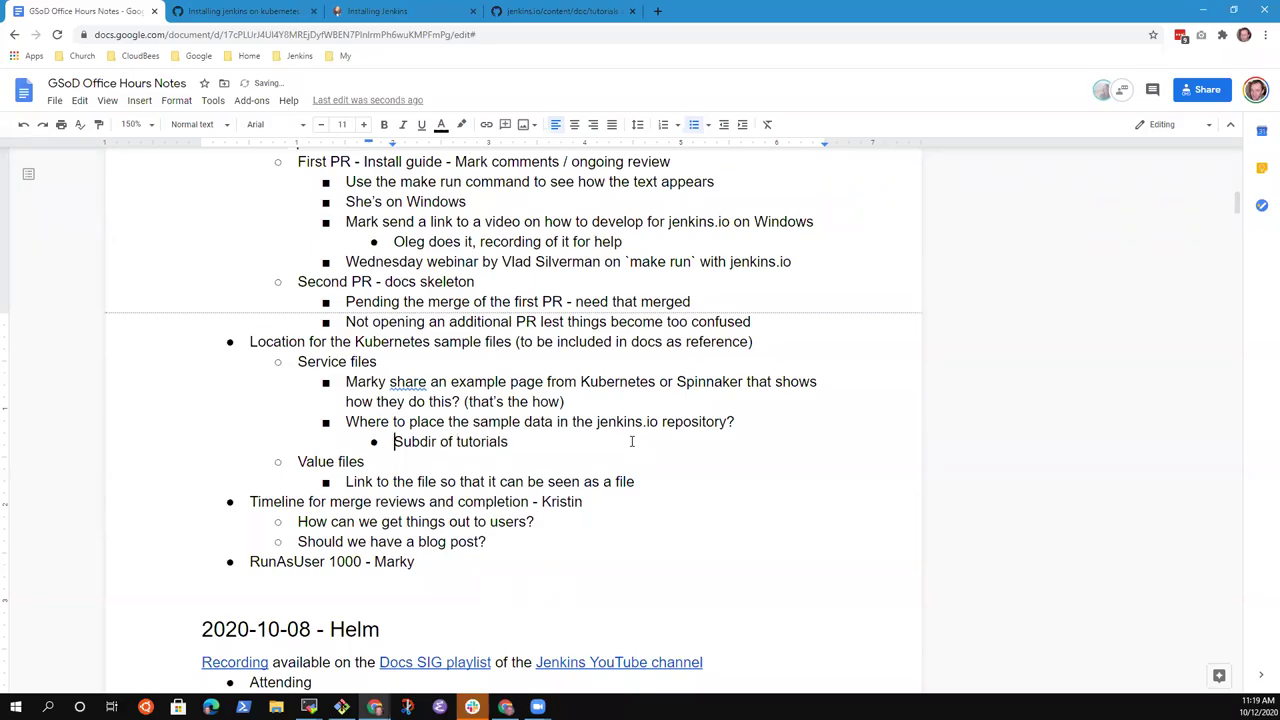
- Insert 'kubernetes' in single quotes after "Subdir" in the new nested bullet
{"action": "type", "text": ";'kuberetes"}
{"action": "key", "text": "BackSpace"}
{"action": "key", "text": "BackSpace"}
{"action": "key", "text": "BackSpace"}
{"action": "key", "text": "BackSpace"}
{"action": "key", "text": "BackSpace"}
{"action": "key", "text": "BackSpace"}
{"action": "key", "text": "BackSpace"}
{"action": "key", "text": "BackSpace"}
{"action": "key", "text": "BackSpace"}
{"action": "key", "text": "BackSpace"}
{"action": "key", "text": "BackSpace"}
{"action": "type", "text": "'kubernetes'"}
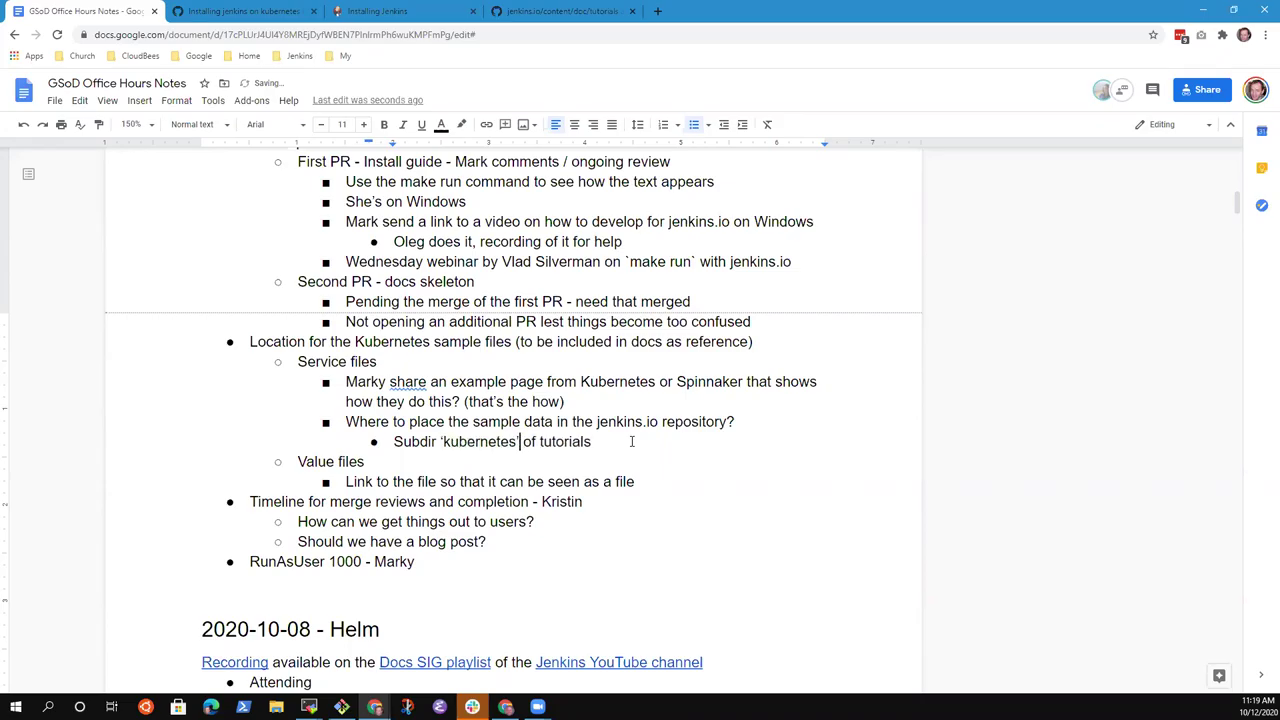
- Link the word "tutorials" to the copied GitHub folder address and take another look at that folder page
{"action": "key", "text": "End"}
{"action": "key", "text": "ctrl+shift+Left"}
{"action": "key", "text": "ctrl+k"}
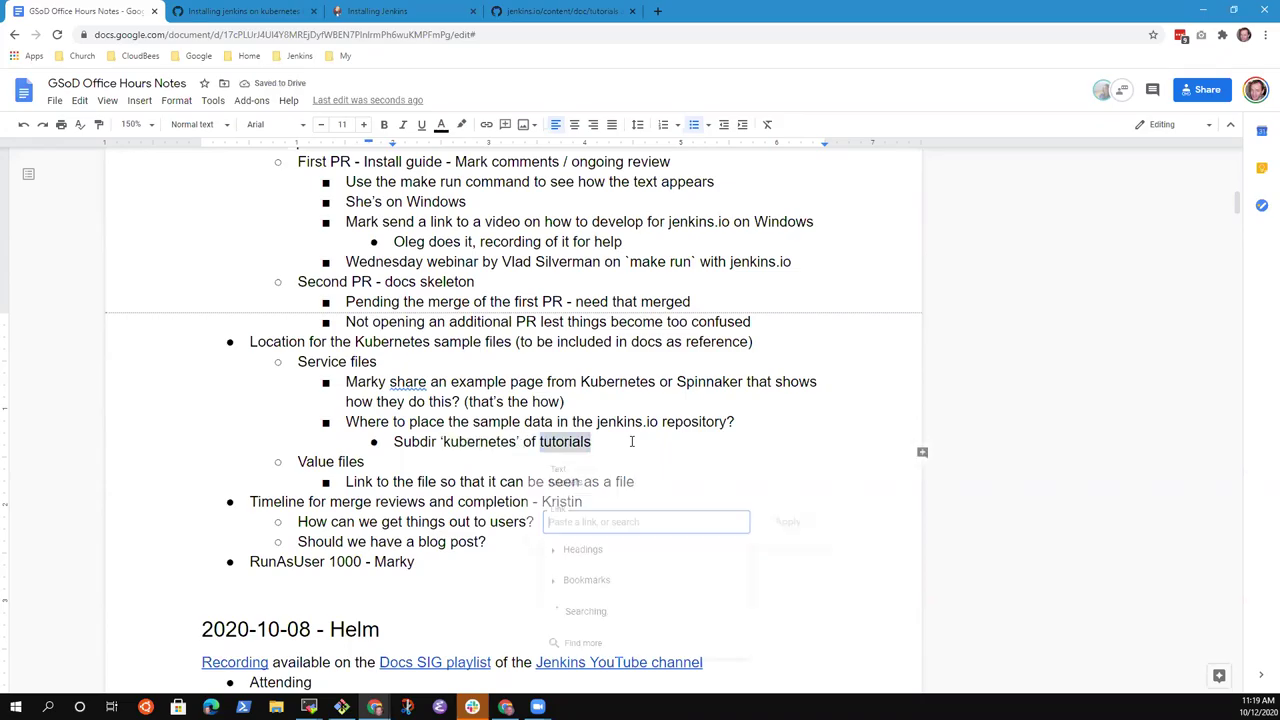
{"action": "key", "text": "ctrl+v"}
{"action": "key", "text": "Return"}
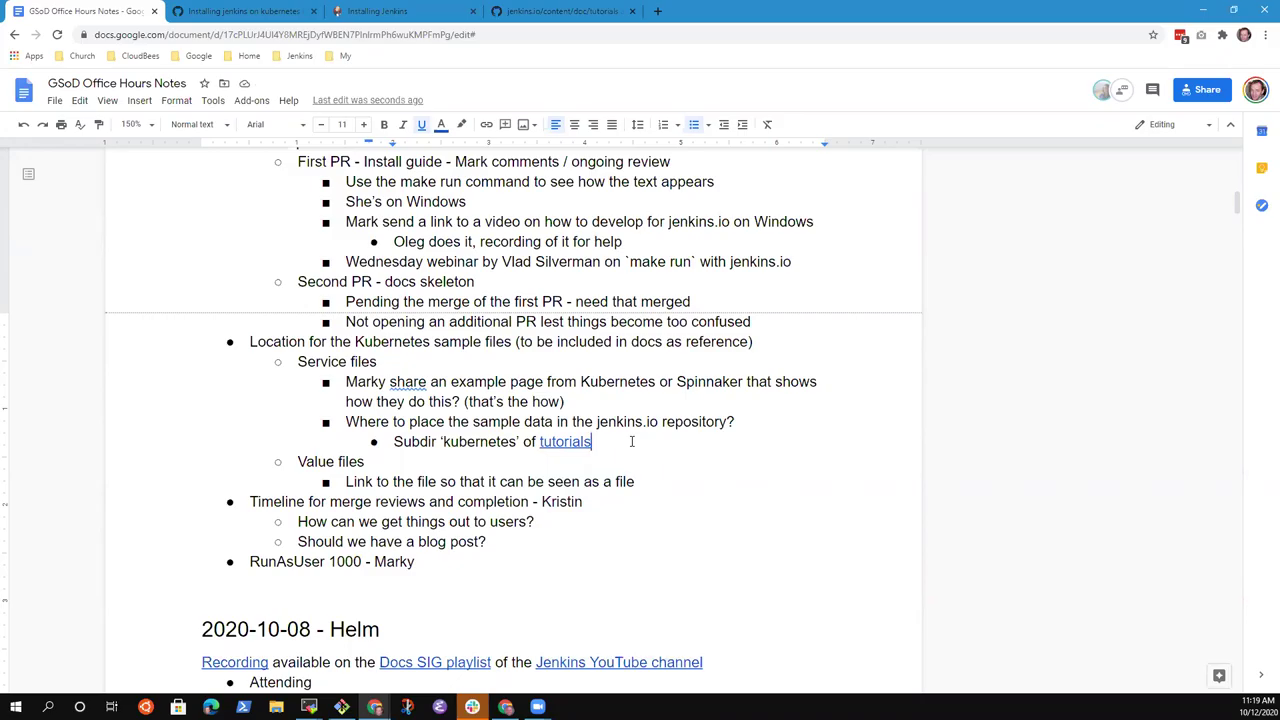
{"action": "left_click", "coordinate": [565, 14]}
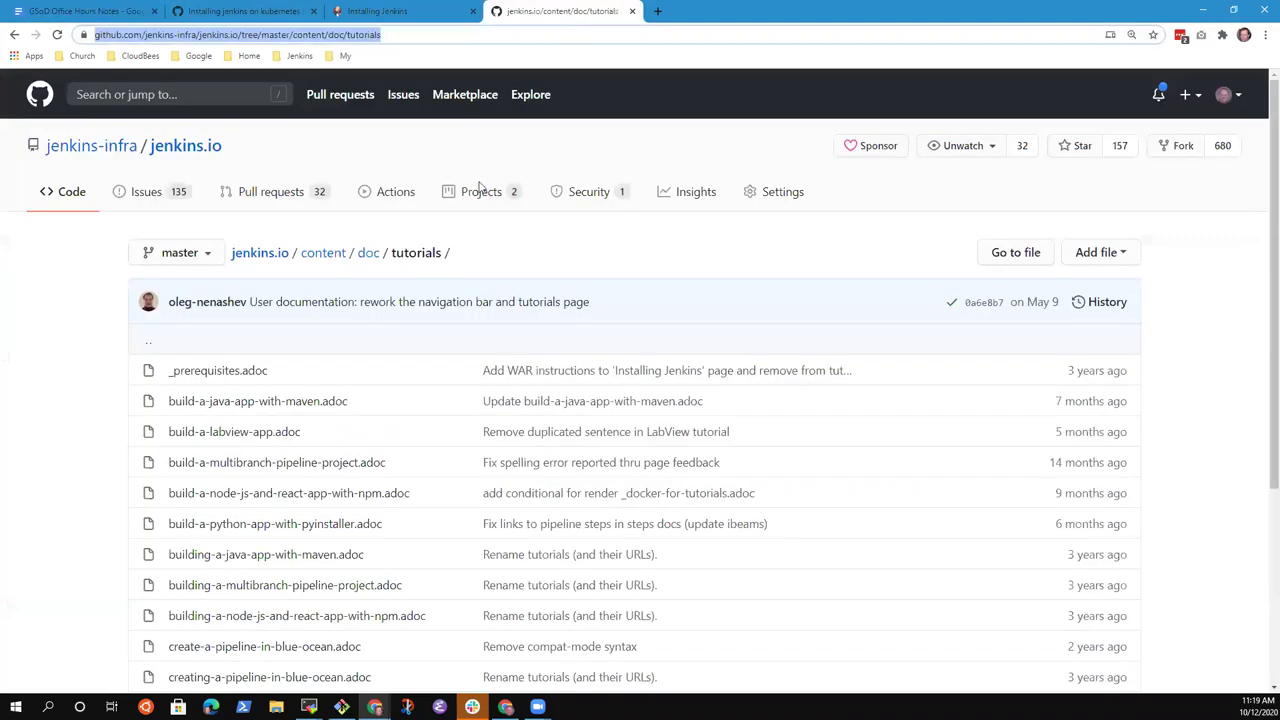
{"action": "left_click", "coordinate": [100, 11]}
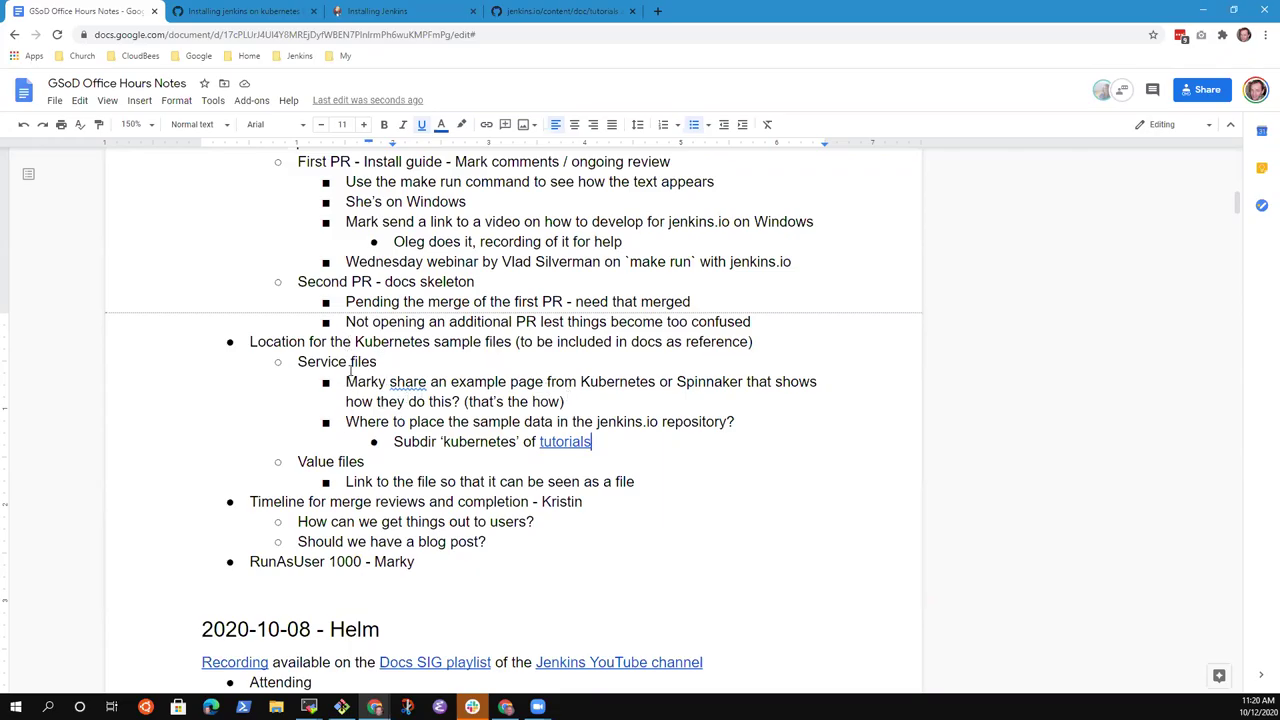
- Change the "Service files" bullet to read "Service and Value files"
{"action": "left_click", "coordinate": [341, 340]}
{"action": "key", "text": "Down"}
{"action": "key", "text": "Down"}
{"action": "key", "text": "Down"}
{"action": "key", "text": "Down"}
{"action": "key", "text": "Down"}
{"action": "key", "text": "Down"}
{"action": "key", "text": "Home"}
{"action": "key", "text": "Up"}
{"action": "key", "text": "Up"}
{"action": "key", "text": "Up"}
{"action": "key", "text": "Up"}
{"action": "key", "text": "Up"}
{"action": "key", "text": "ctrl+Right"}
{"action": "type", "text": "and Vla"}
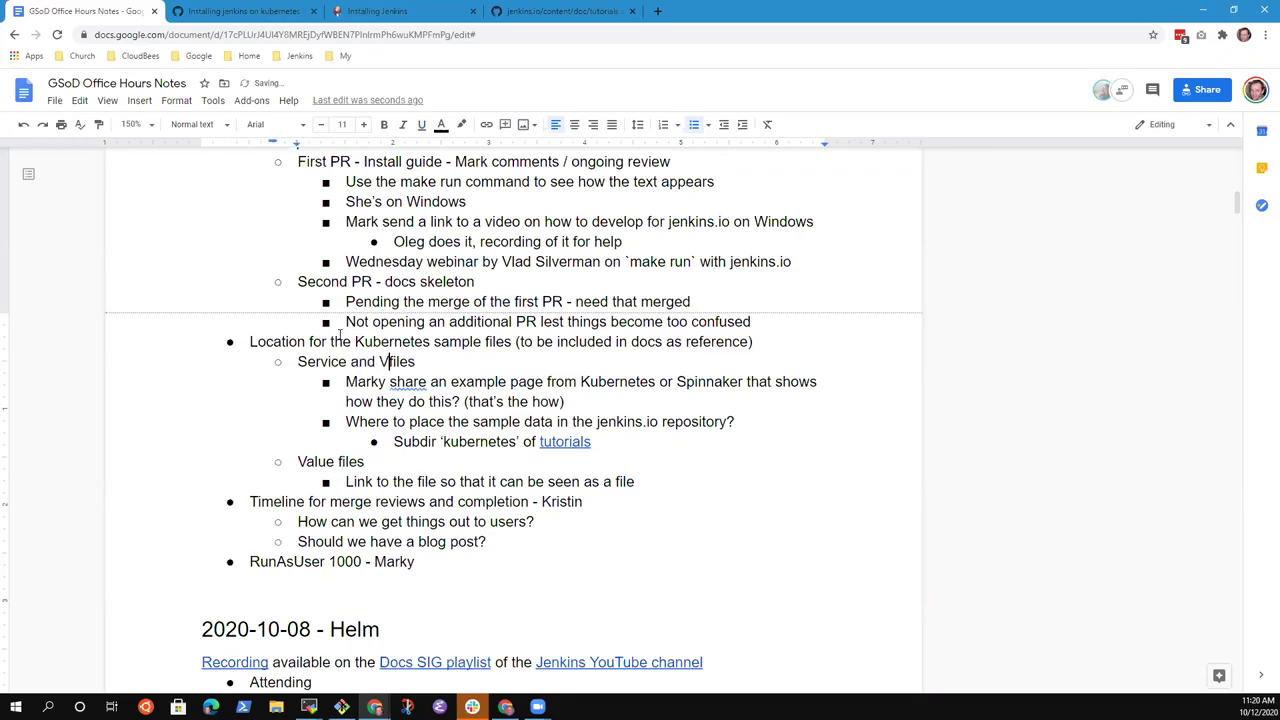
{"action": "type", "text": "ue"}
- Delete the separate "Value files" bullet together with its sub-bullet about linking to the file
{"action": "key", "text": "Down"}
{"action": "key", "text": "Down"}
{"action": "key", "text": "Home"}
{"action": "key", "text": "Up"}
{"action": "key", "text": "Home"}
{"action": "key", "text": "shift+Down"}
{"action": "key", "text": "shift+Down"}
{"action": "key", "text": "shift+Home"}
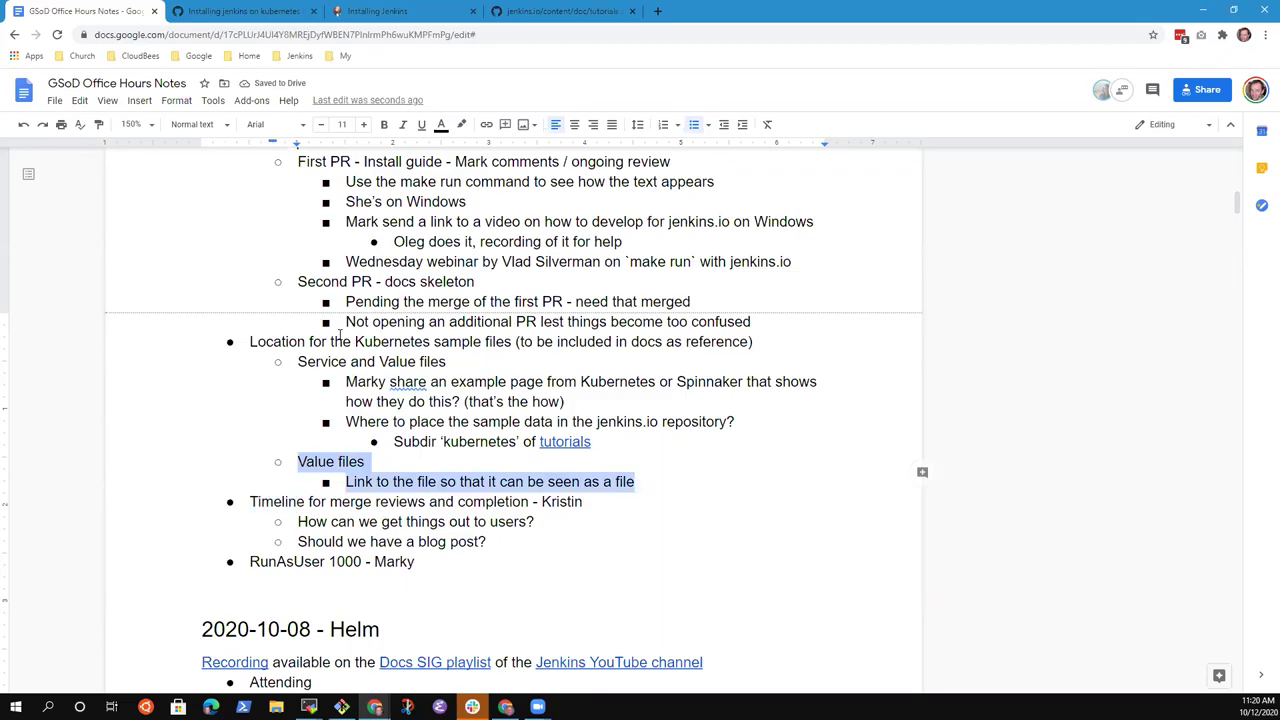
{"action": "key", "text": "BackSpace"}
{"action": "key", "text": "BackSpace"}
{"action": "key", "text": "BackSpace"}
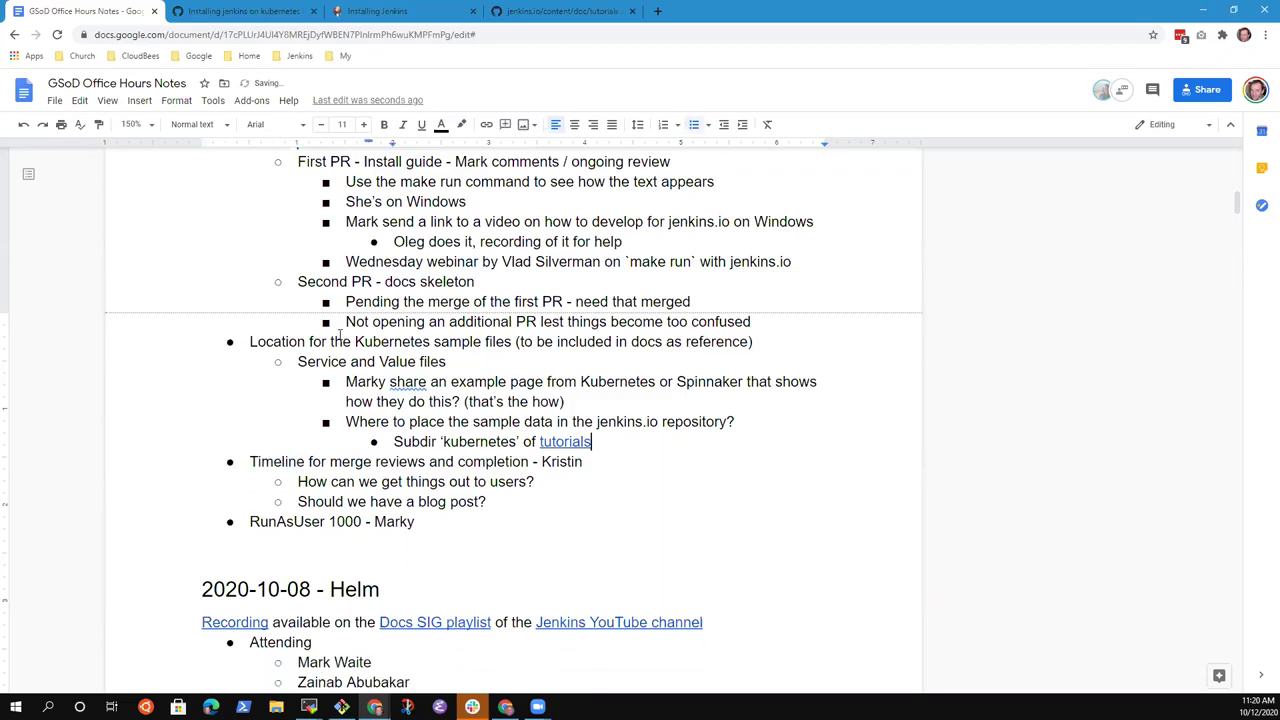
- Highlight the "Location for the Kubernetes sample files" bullet in the notes
{"action": "key", "text": "Up"}
{"action": "key", "text": "Up"}
{"action": "key", "text": "Up"}
{"action": "key", "text": "Up"}
{"action": "key", "text": "Up"}
{"action": "key", "text": "Home"}
{"action": "key", "text": "shift+End"}
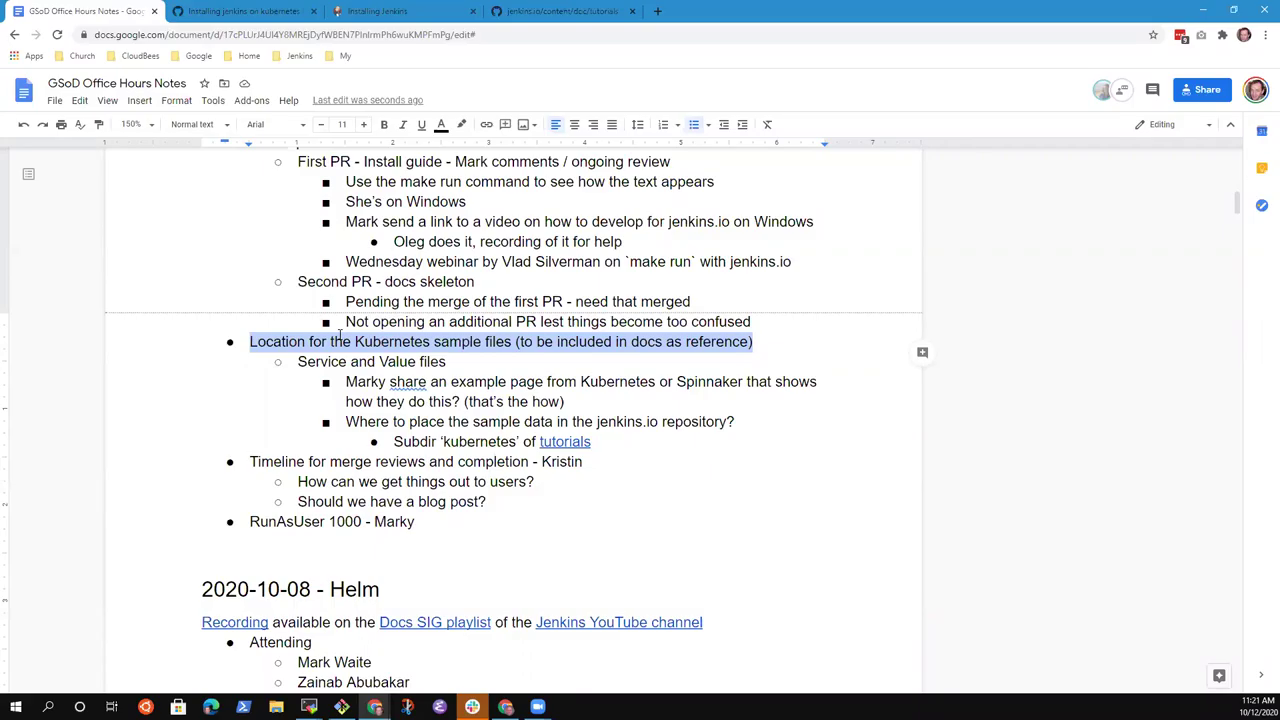
{"action": "key", "text": "Left"}
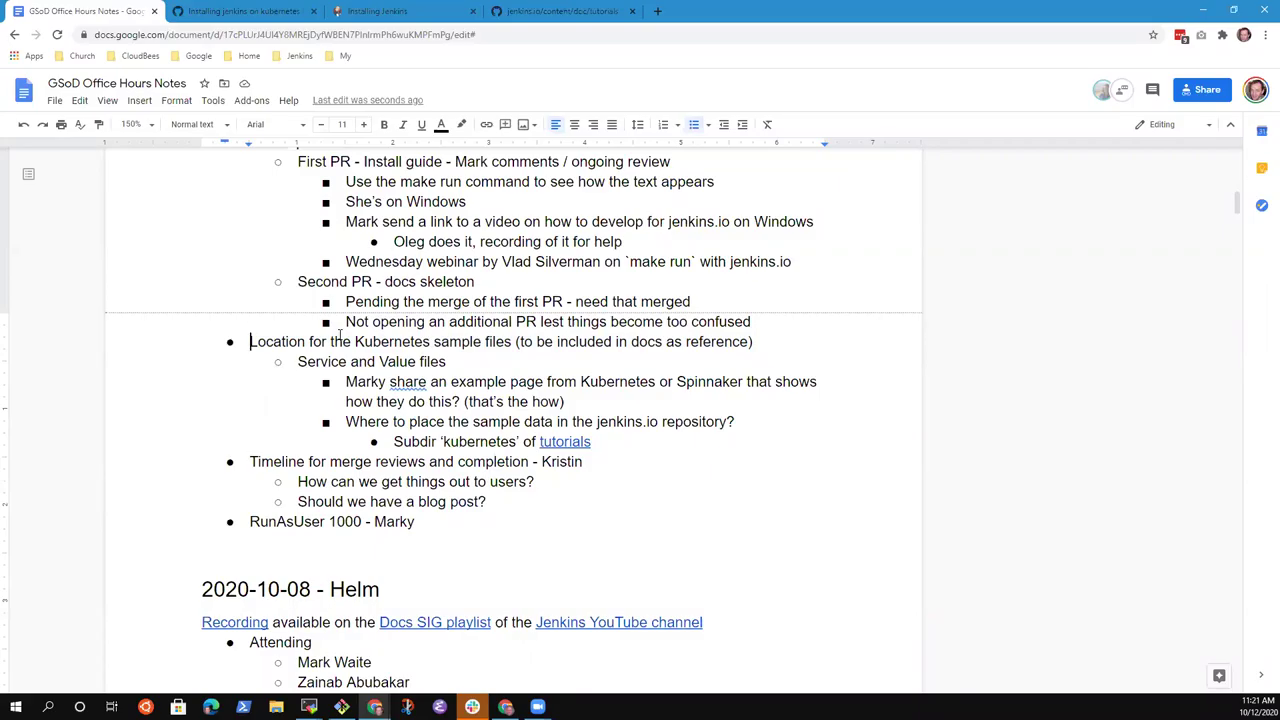
{"action": "key", "text": "shift+End"}
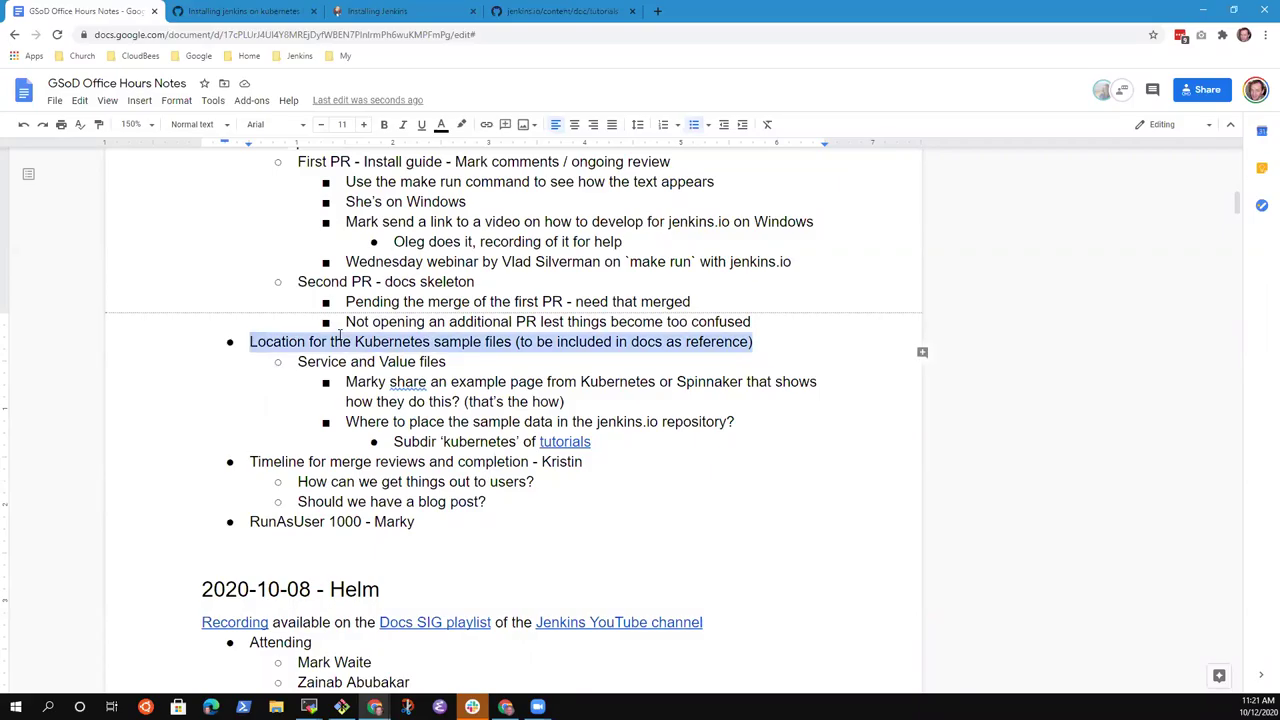
- Highlight the "First PR - Install guide" bullet in the notes
{"action": "key", "text": "Up"}
{"action": "key", "text": "Up"}
{"action": "key", "text": "shift+End"}
{"action": "key", "text": "Up"}
{"action": "key", "text": "Up"}
{"action": "key", "text": "Up"}
{"action": "key", "text": "Up"}
{"action": "key", "text": "Up"}
{"action": "key", "text": "Up"}
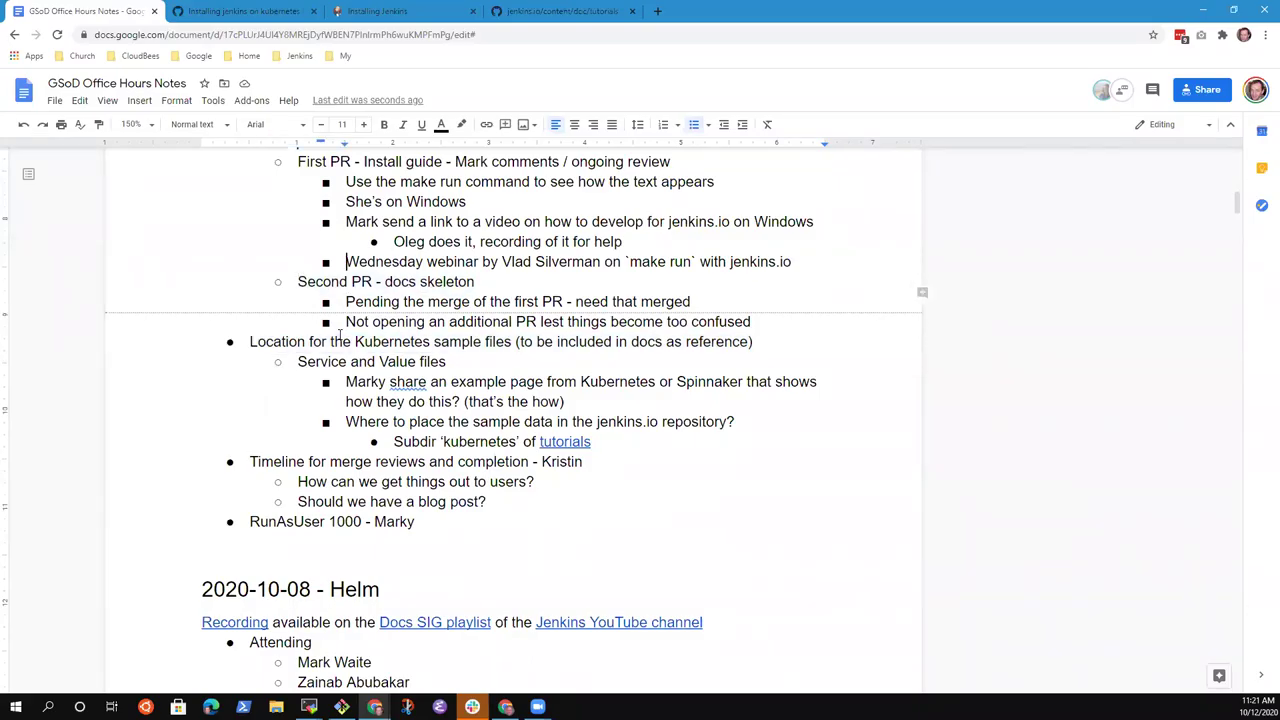
{"action": "key", "text": "shift+End"}
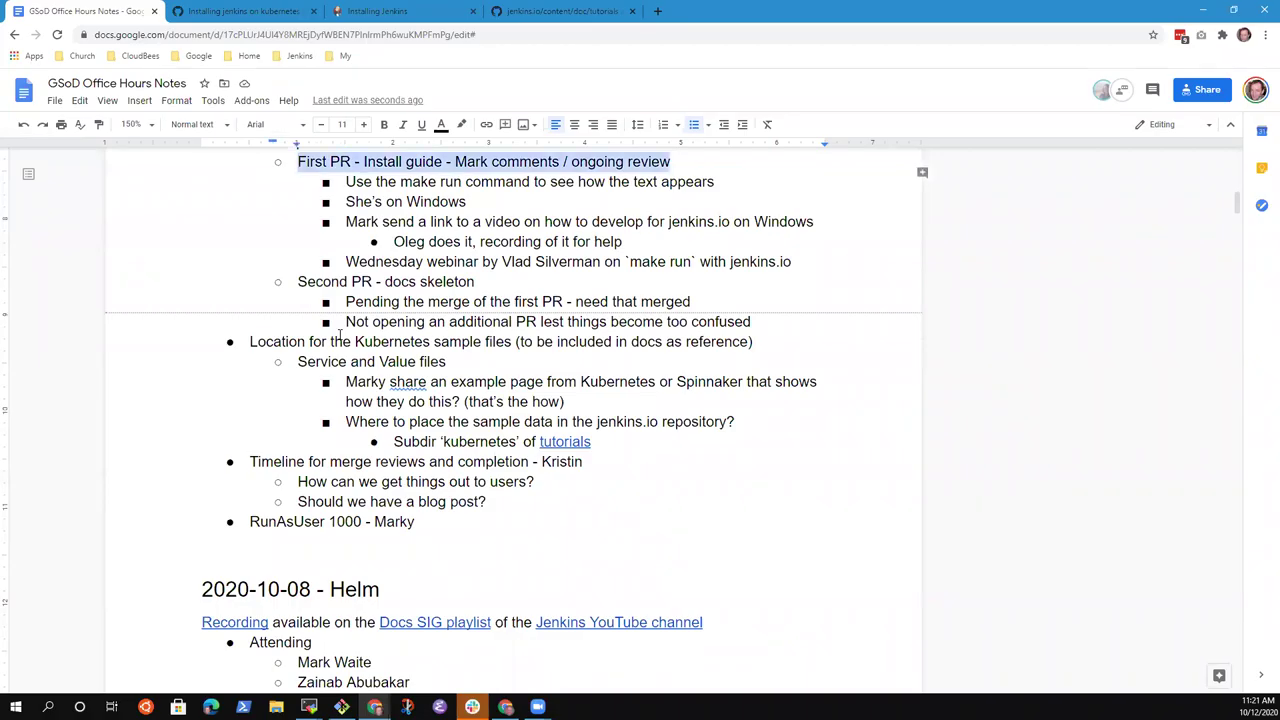
- Move back down the notes and highlight the bullet on the location of the Kubernetes sample files again
{"action": "key", "text": "Down"}
{"action": "key", "text": "Down"}
{"action": "key", "text": "Down"}
{"action": "key", "text": "Down"}
{"action": "key", "text": "Down"}
{"action": "key", "text": "Down"}
{"action": "key", "text": "Down"}
{"action": "key", "text": "Down"}
{"action": "key", "text": "Down"}
{"action": "key", "text": "Down"}
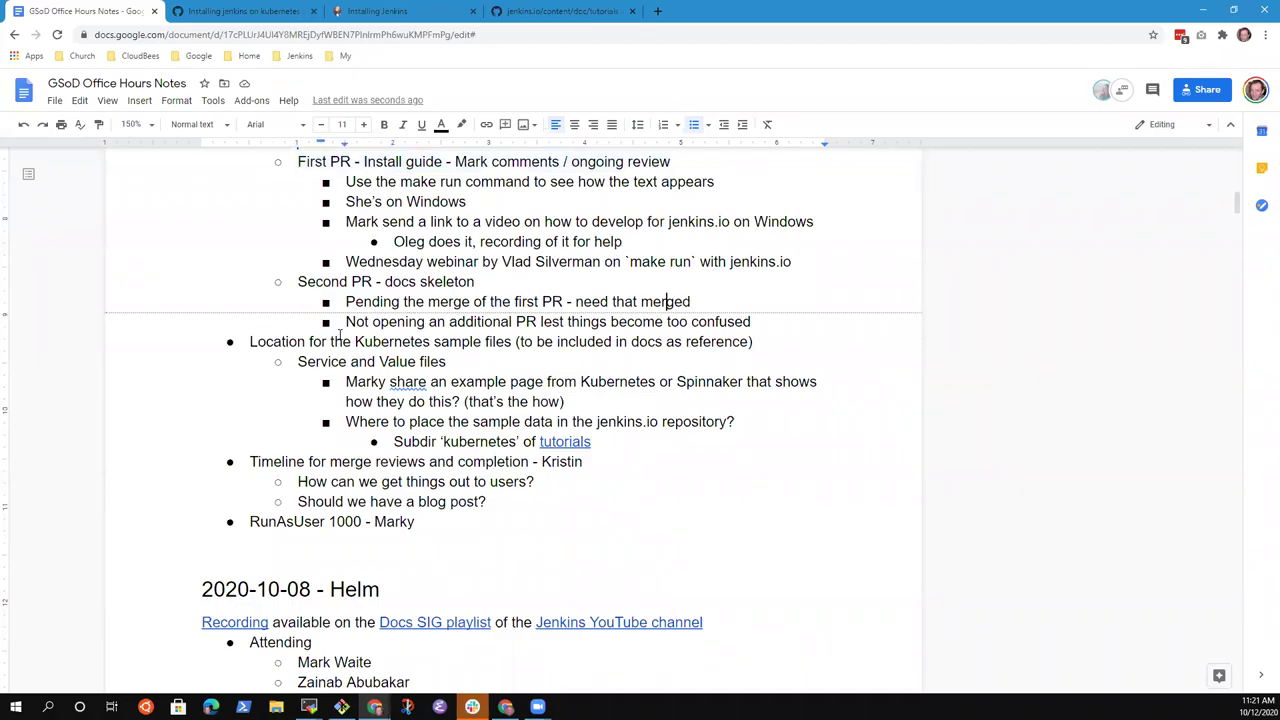
{"action": "key", "text": "Up"}
{"action": "key", "text": "Home"}
{"action": "key", "text": "shift+End"}
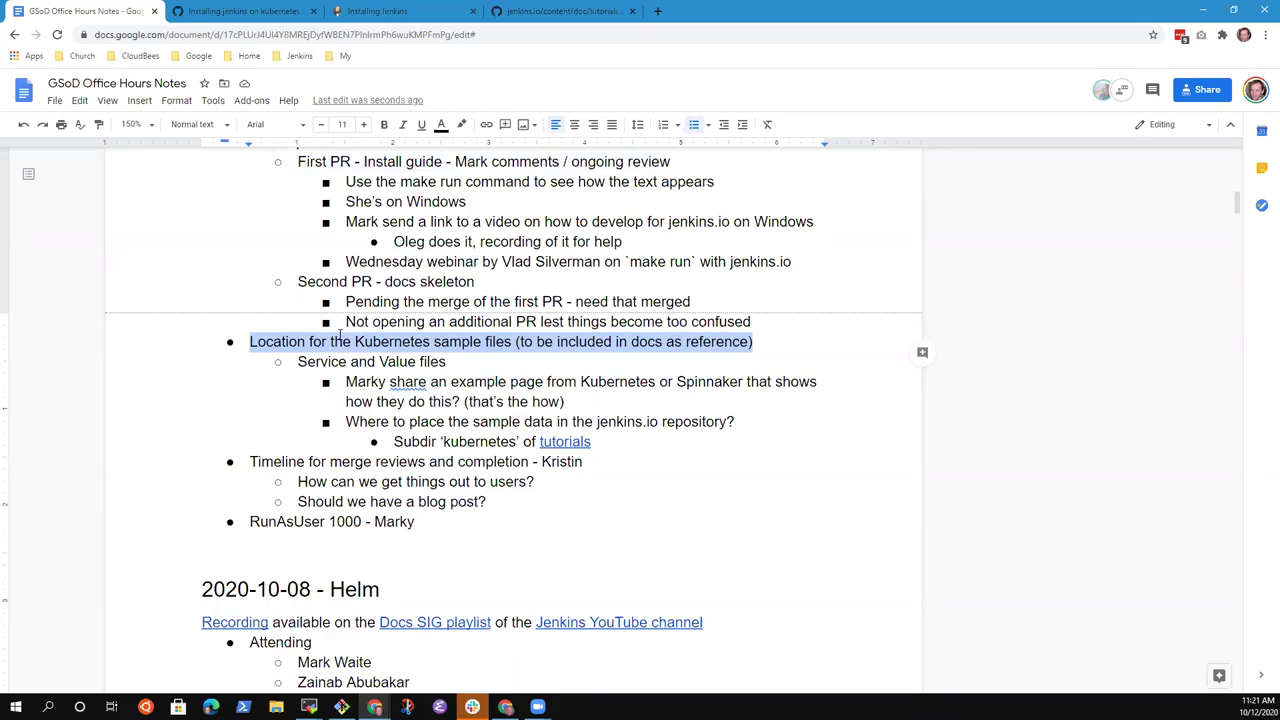
- Add the bullet "OK to merge PR 1 and PR 2 before making this change" at the same level as "Service and Value files"
{"action": "key", "text": "Up"}
{"action": "key", "text": "Up"}
{"action": "key", "text": "Home"}
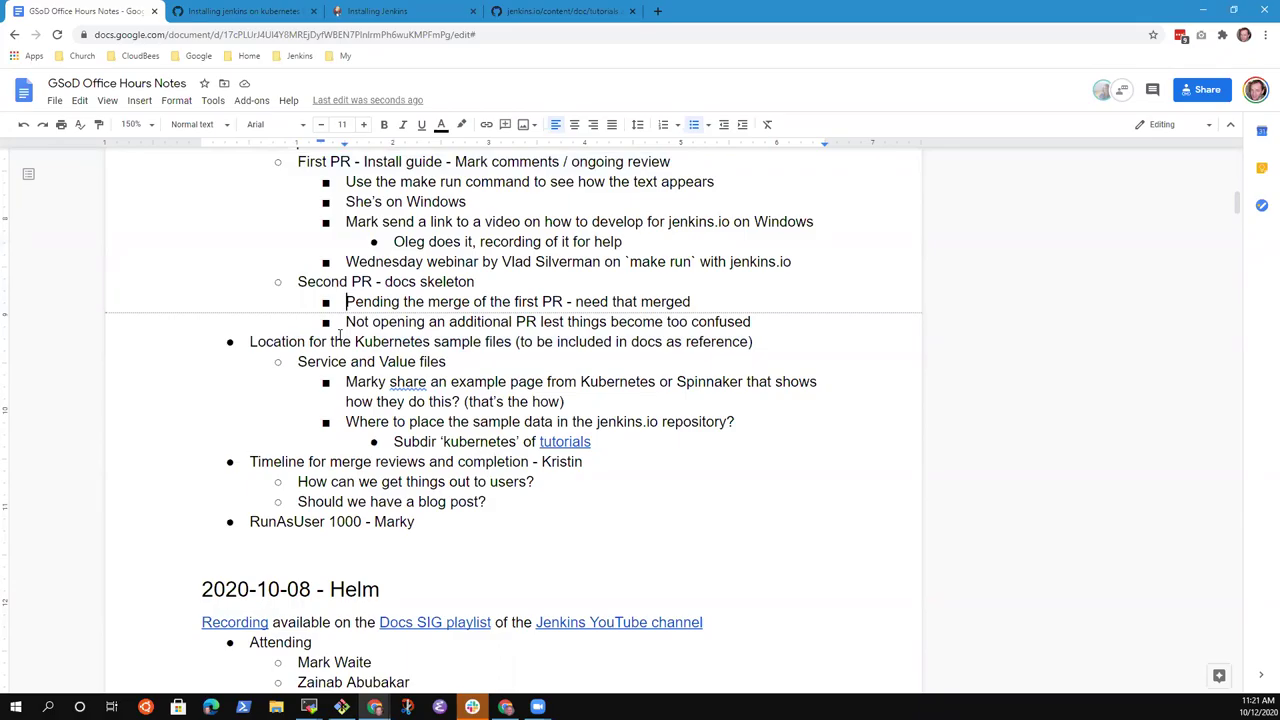
{"action": "key", "text": "Down"}
{"action": "key", "text": "Down"}
{"action": "key", "text": "Down"}
{"action": "key", "text": "Down"}
{"action": "key", "text": "Down"}
{"action": "key", "text": "Down"}
{"action": "key", "text": "Down"}
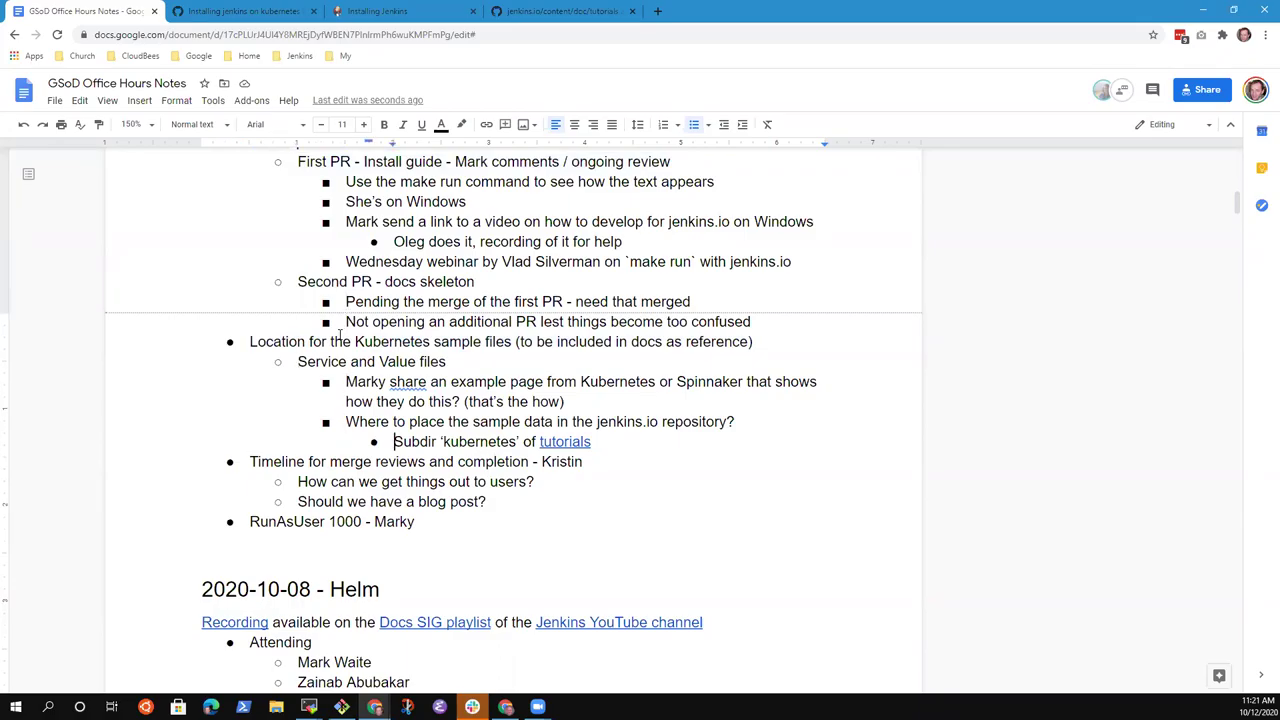
{"action": "key", "text": "End"}
{"action": "key", "text": "Return"}
{"action": "key", "text": "shift+Tab"}
{"action": "key", "text": "shift+Tab"}
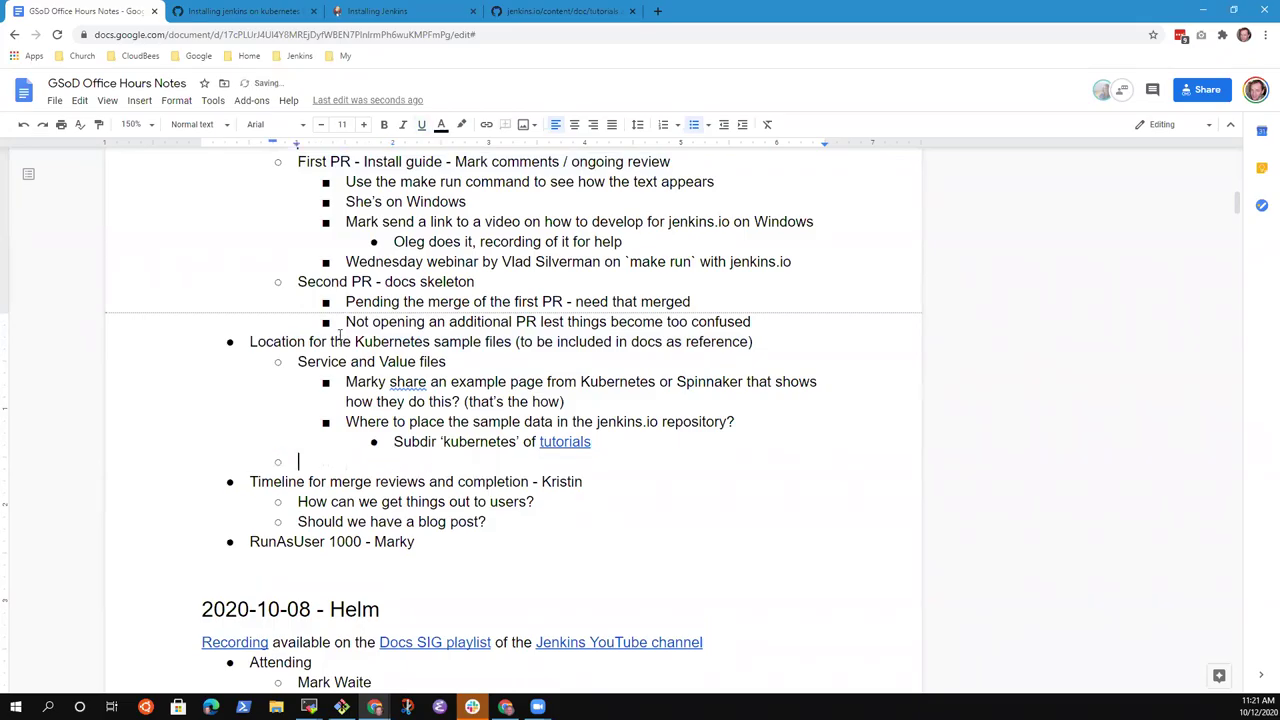
{"action": "type", "text": "OK to merge PR 1 and PR "}
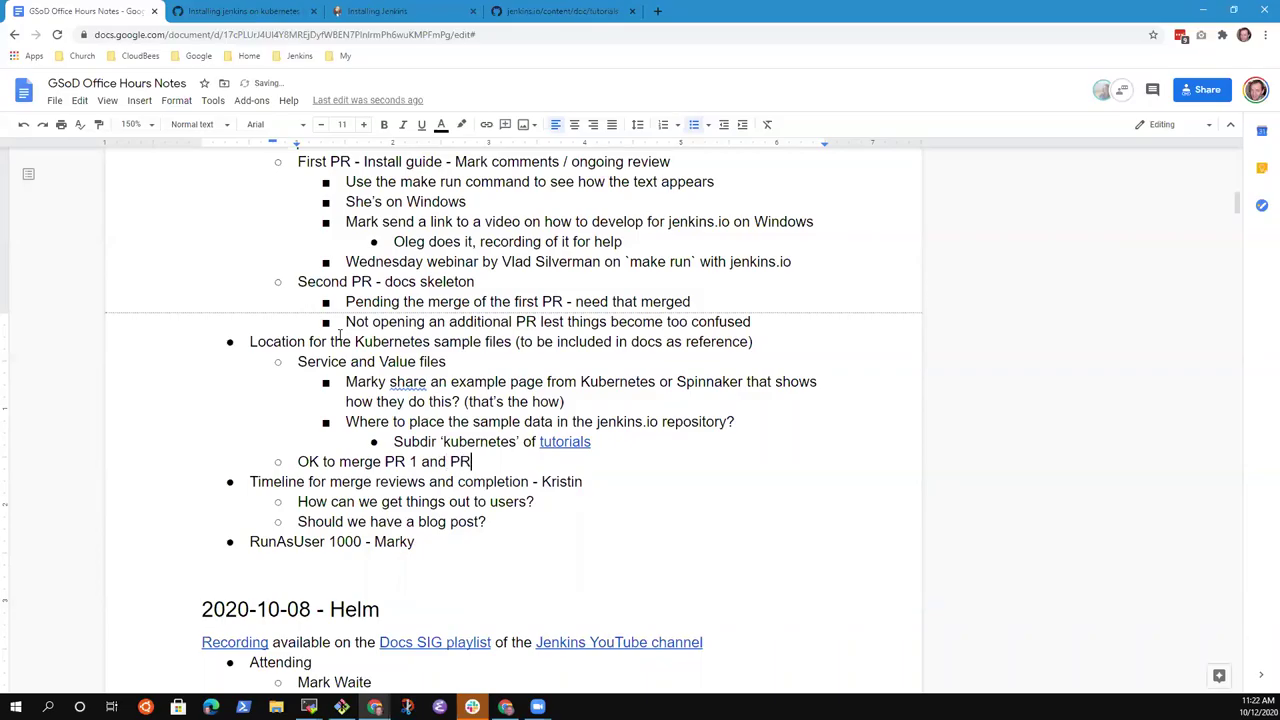
{"action": "type", "text": "2 before making this change"}
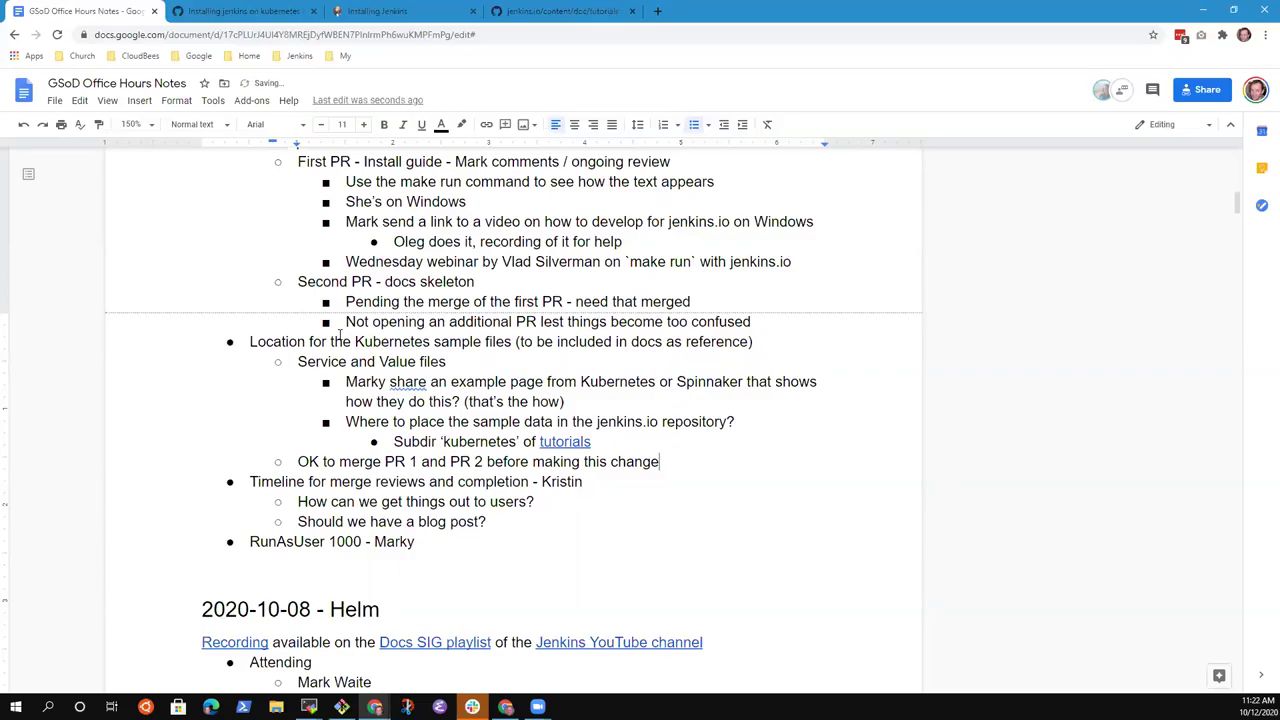
- Highlight the Kubernetes sample files location bullet, and place the cursor at the start of the "Timeline for merge reviews and completion" bullet
{"action": "key", "text": "Up"}
{"action": "key", "text": "Up"}
{"action": "key", "text": "Up"}
{"action": "key", "text": "Up"}
{"action": "key", "text": "Up"}
{"action": "key", "text": "Home"}
{"action": "key", "text": "shift+End"}
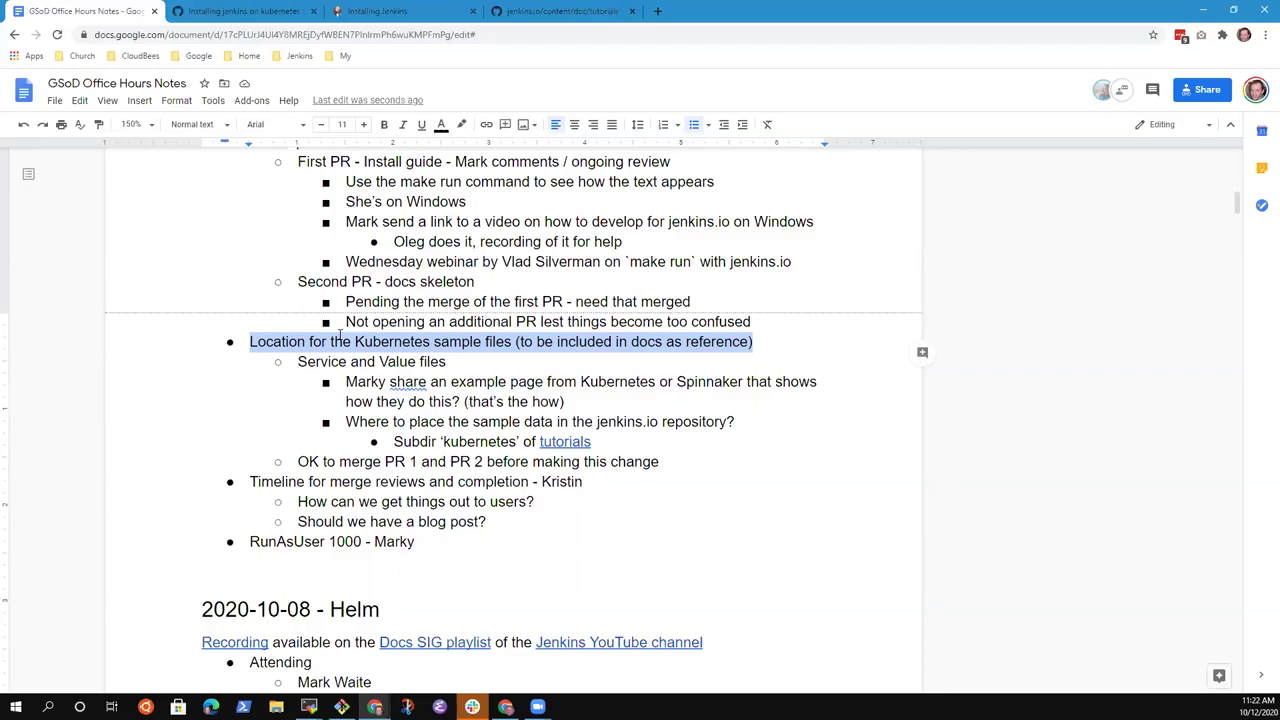
{"action": "key", "text": "Down"}
{"action": "key", "text": "Down"}
{"action": "key", "text": "Down"}
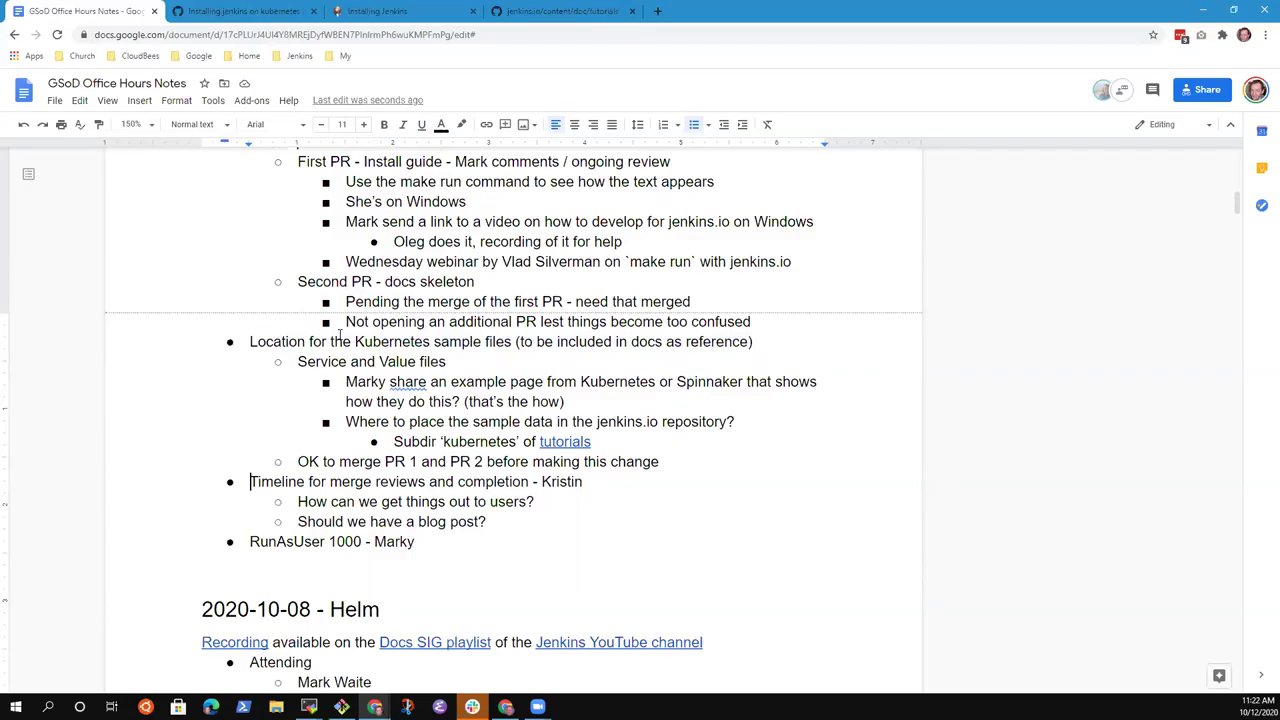
- Add "What's the ordering of the PR's and delivery to users?" as the first sub-bullet under the merge reviews timeline bullet
{"action": "key", "text": "shift+End"}
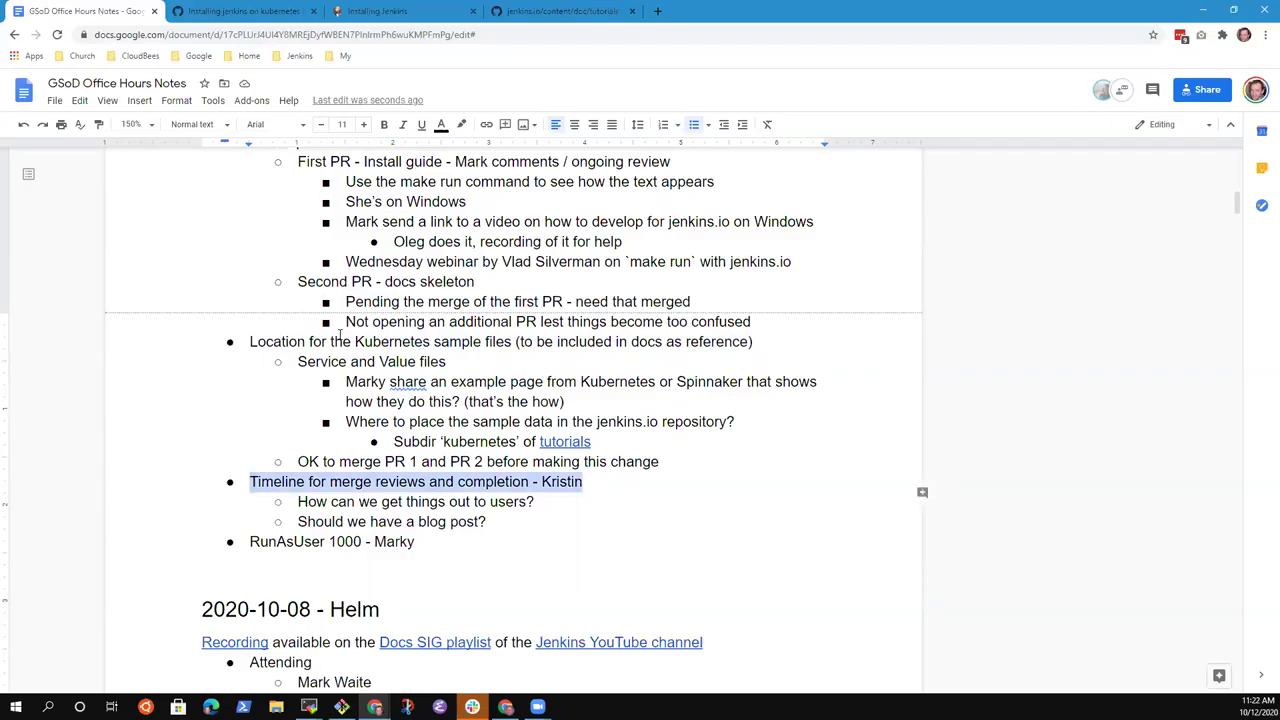
{"action": "key", "text": "Right"}
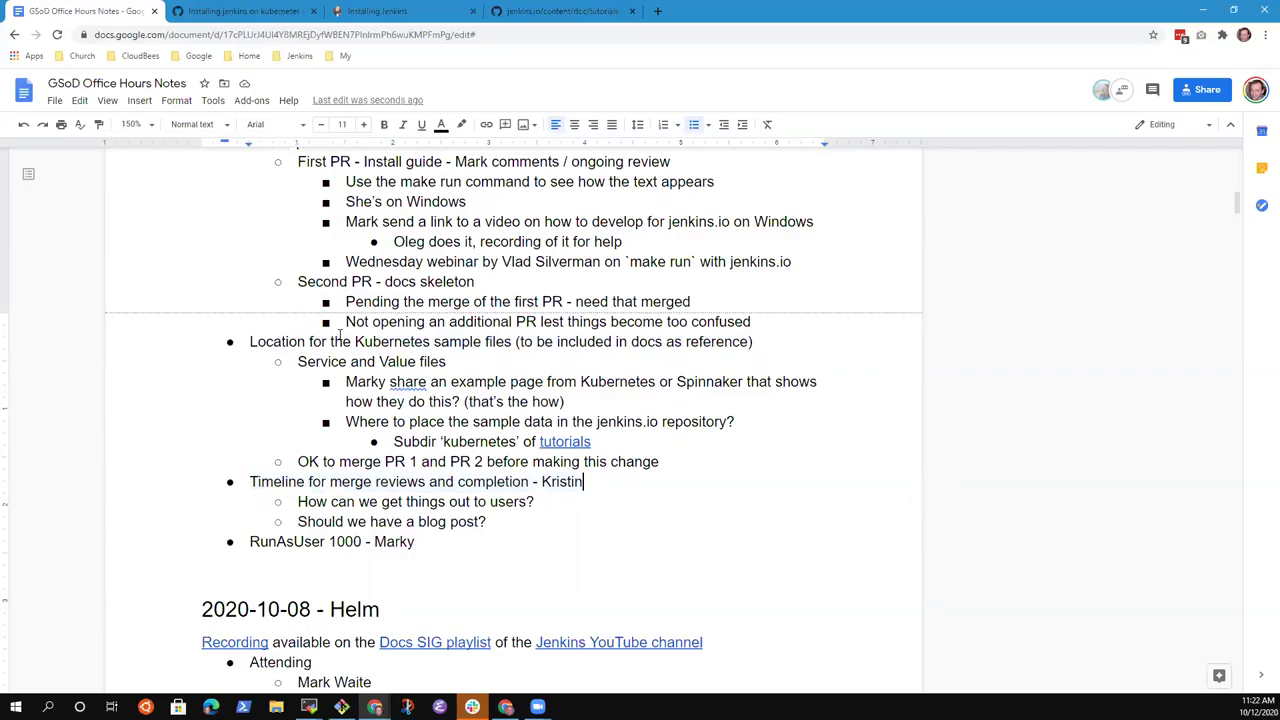
{"action": "key", "text": "Down"}
{"action": "key", "text": "Home"}
{"action": "key", "text": "Return"}
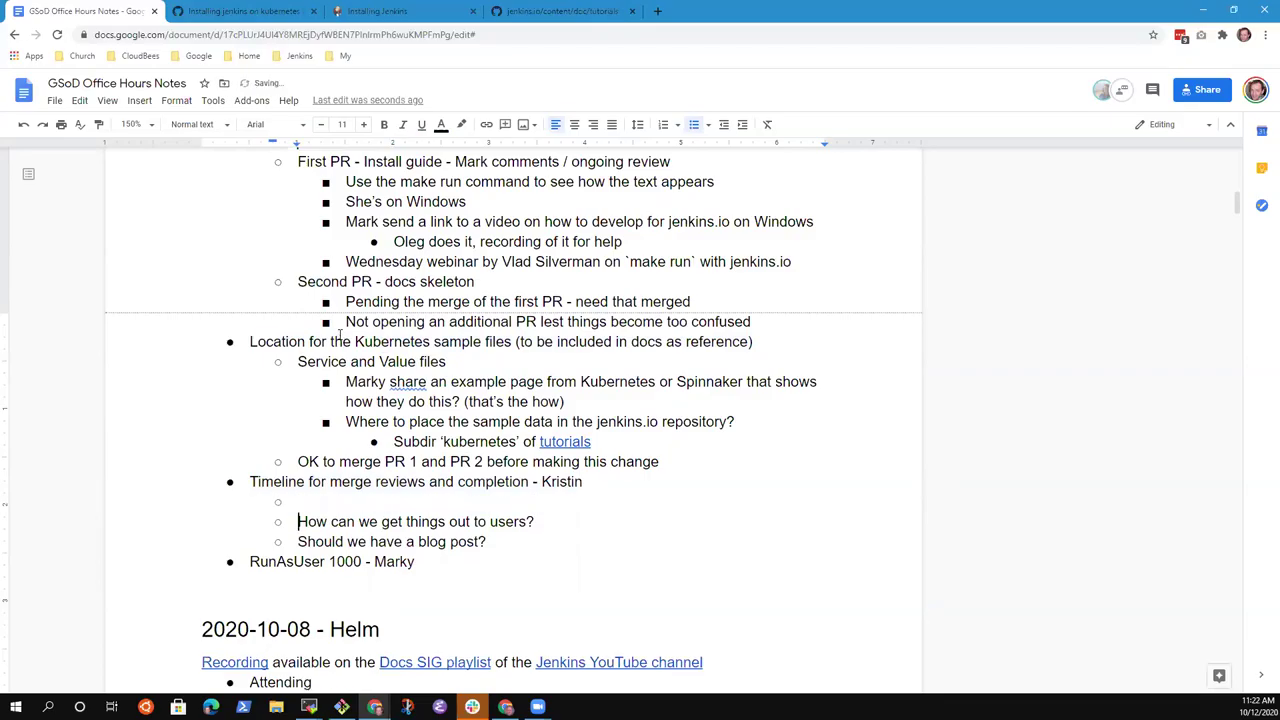
{"action": "key", "text": "Up"}
{"action": "type", "text": "What's the ordering to the"}
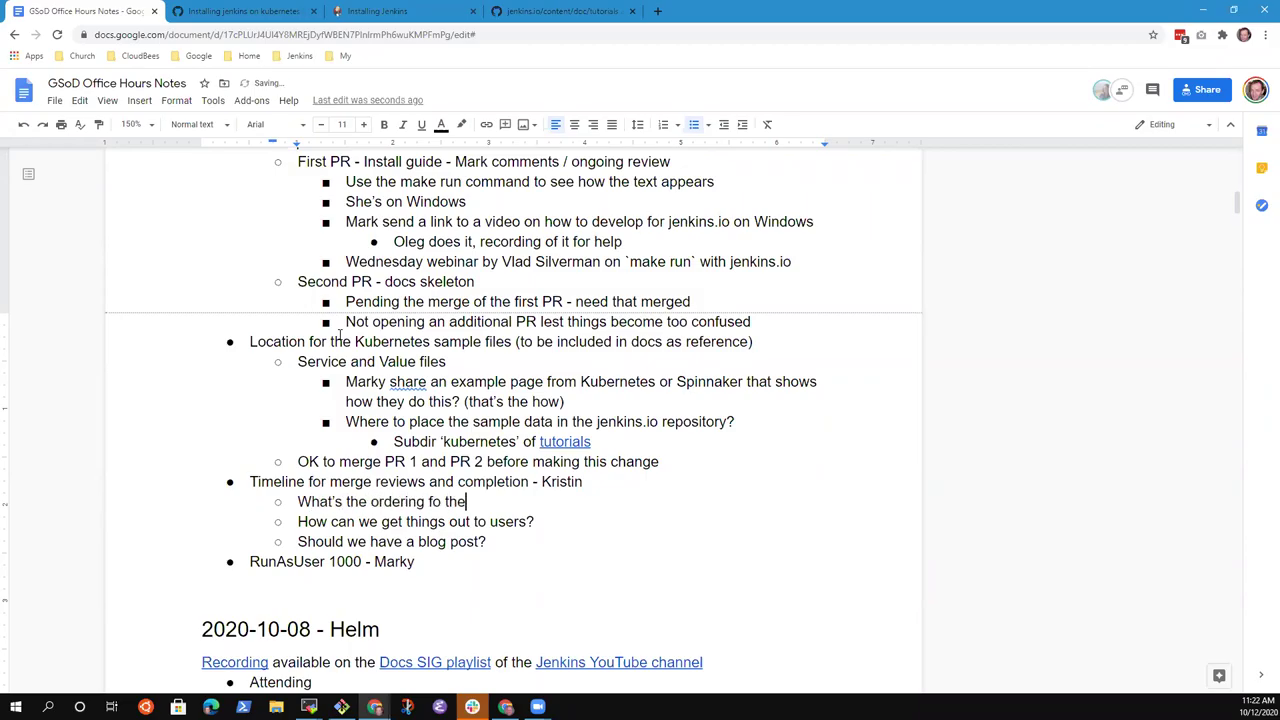
{"action": "key", "text": "BackSpace"}
{"action": "key", "text": "BackSpace"}
{"action": "key", "text": "BackSpace"}
{"action": "key", "text": "BackSpace"}
{"action": "key", "text": "BackSpace"}
{"action": "key", "text": "BackSpace"}
{"action": "type", "text": "opf the"}
{"action": "key", "text": "BackSpace"}
{"action": "key", "text": "BackSpace"}
{"action": "key", "text": "BackSpace"}
{"action": "key", "text": "BackSpace"}
{"action": "key", "text": "BackSpace"}
{"action": "key", "text": "BackSpace"}
{"action": "type", "text": "f the"}
{"action": "type", "text": "'s and delivery to users"}
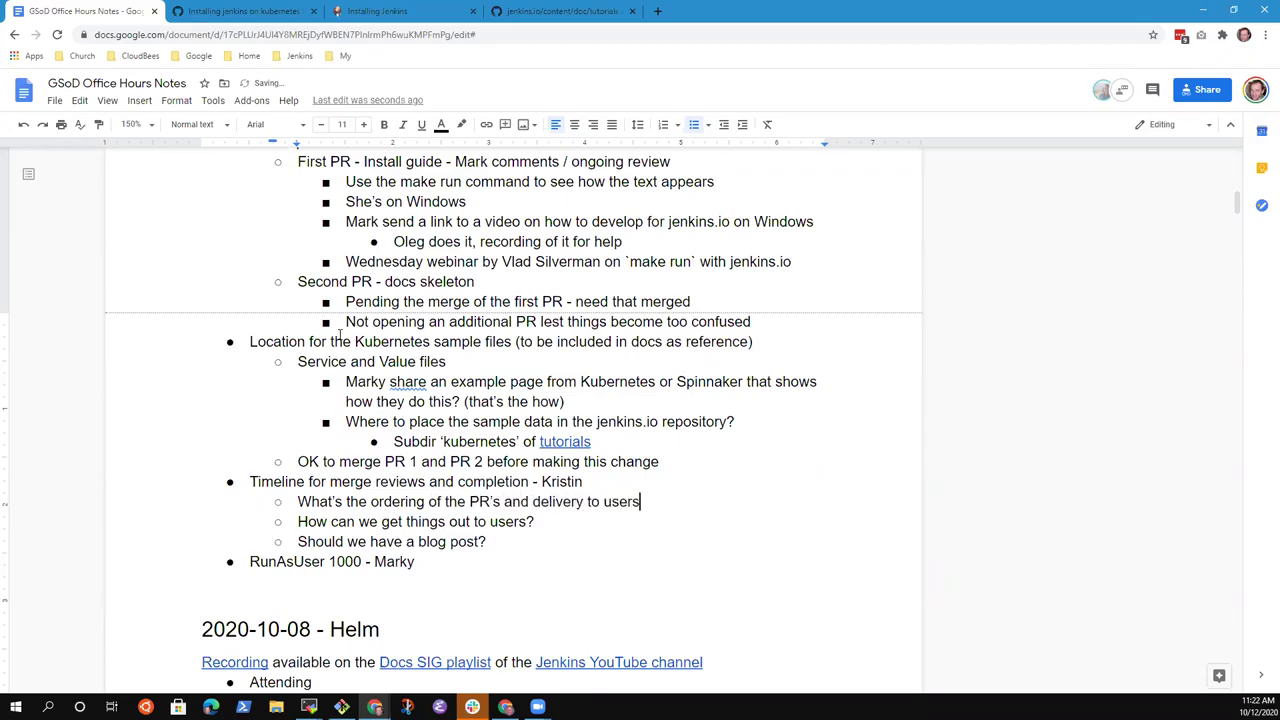
{"action": "type", "text": "?"}
- Add the nested bullet "Google Summer of Code had a blog post for each phase" under "Should we have a blog post?"
{"action": "key", "text": "Down"}
{"action": "key", "text": "Home"}
{"action": "key", "text": "Down"}
{"action": "key", "text": "End"}
{"action": "key", "text": "Return"}
{"action": "key", "text": "Tab"}
{"action": "type", "text": "Goog"}
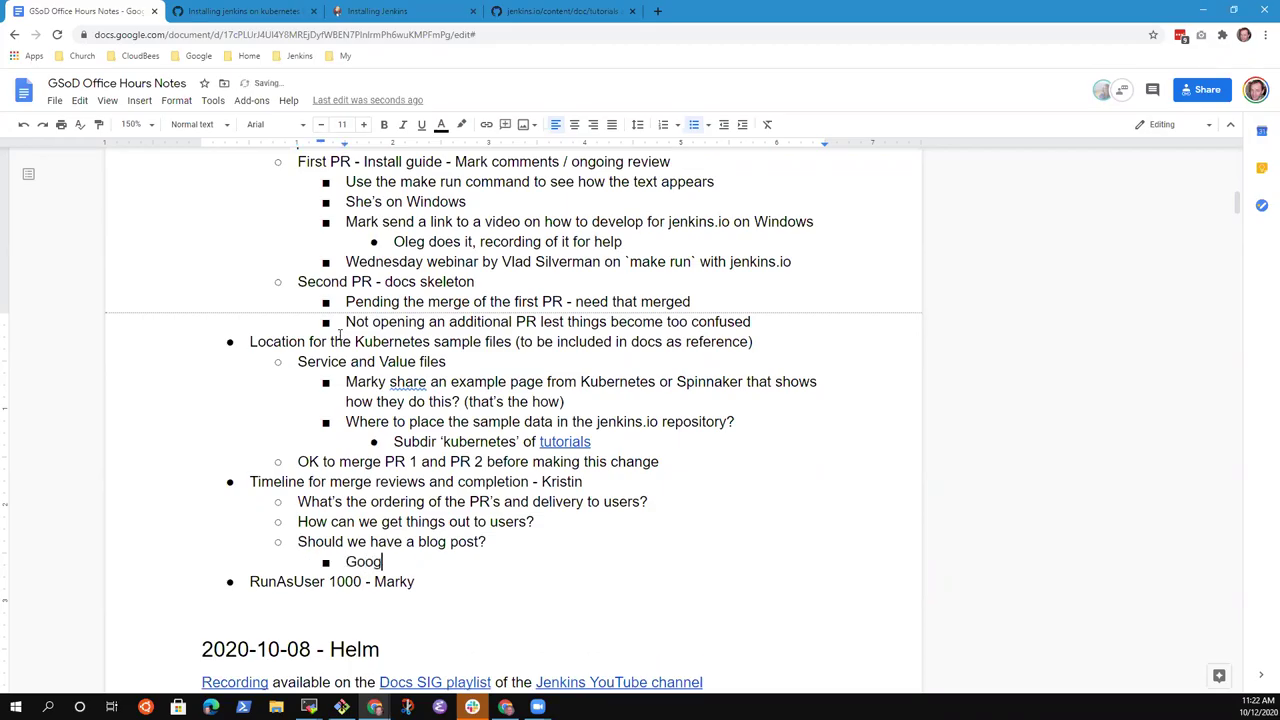
{"action": "type", "text": "le Summer of Code had a al"}
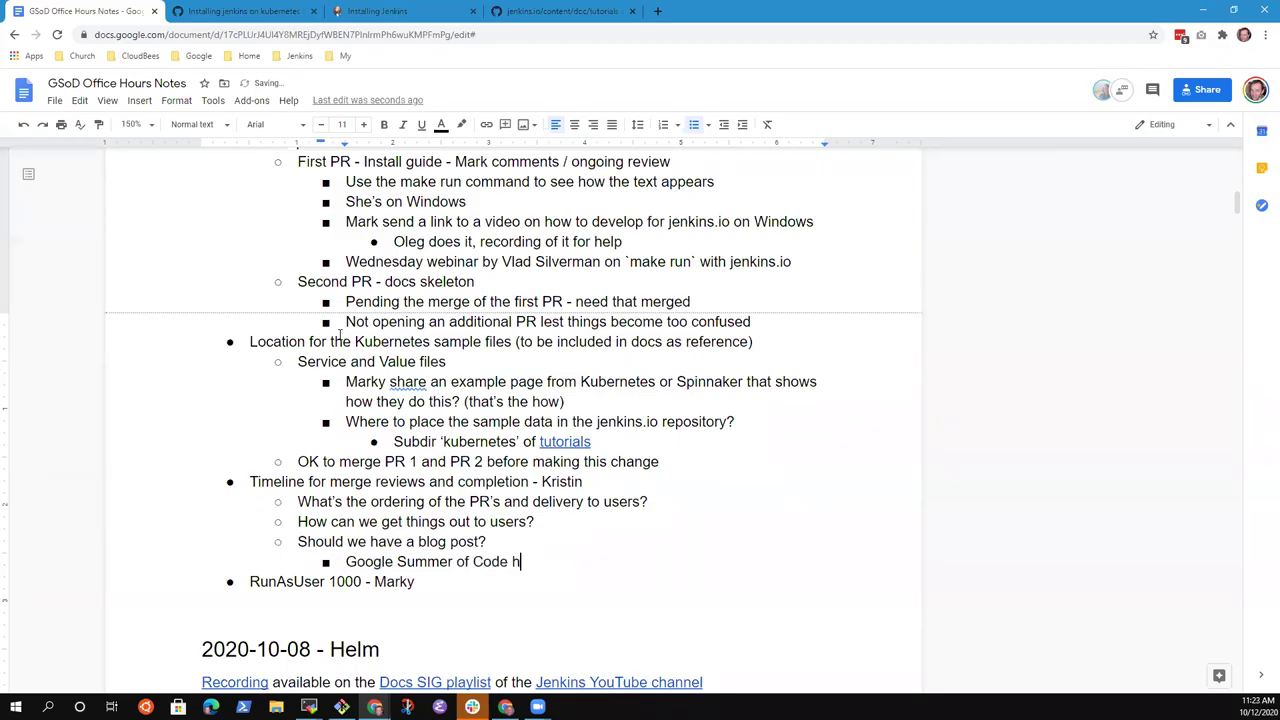
{"action": "key", "text": "BackSpace"}
{"action": "key", "text": "BackSpace"}
{"action": "type", "text": "blog post for each pahse"}
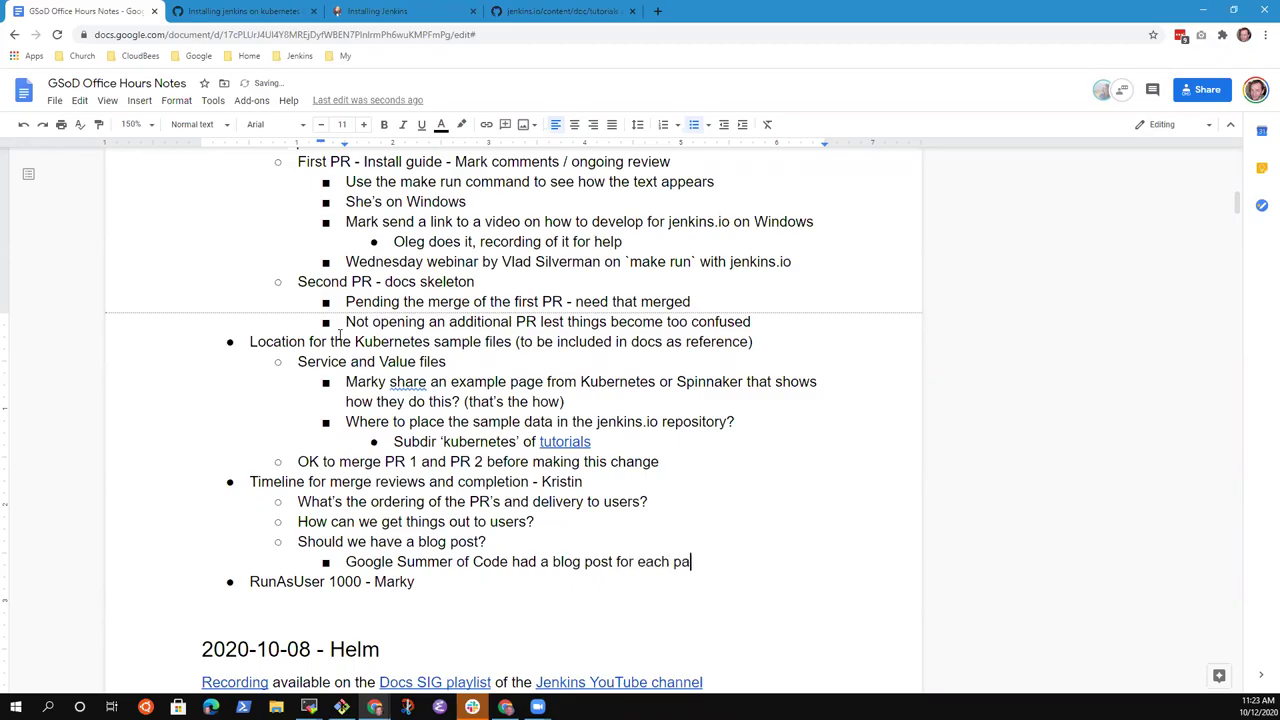
{"action": "key", "text": "BackSpace"}
{"action": "key", "text": "BackSpace"}
{"action": "key", "text": "BackSpace"}
{"action": "key", "text": "BackSpace"}
{"action": "type", "text": "hase"}
- Add the bullet "Should we highlight results to date with a new blog post?" below the Google Summer of Code bullet
{"action": "key", "text": "Return"}
{"action": "type", "text": "Should "}
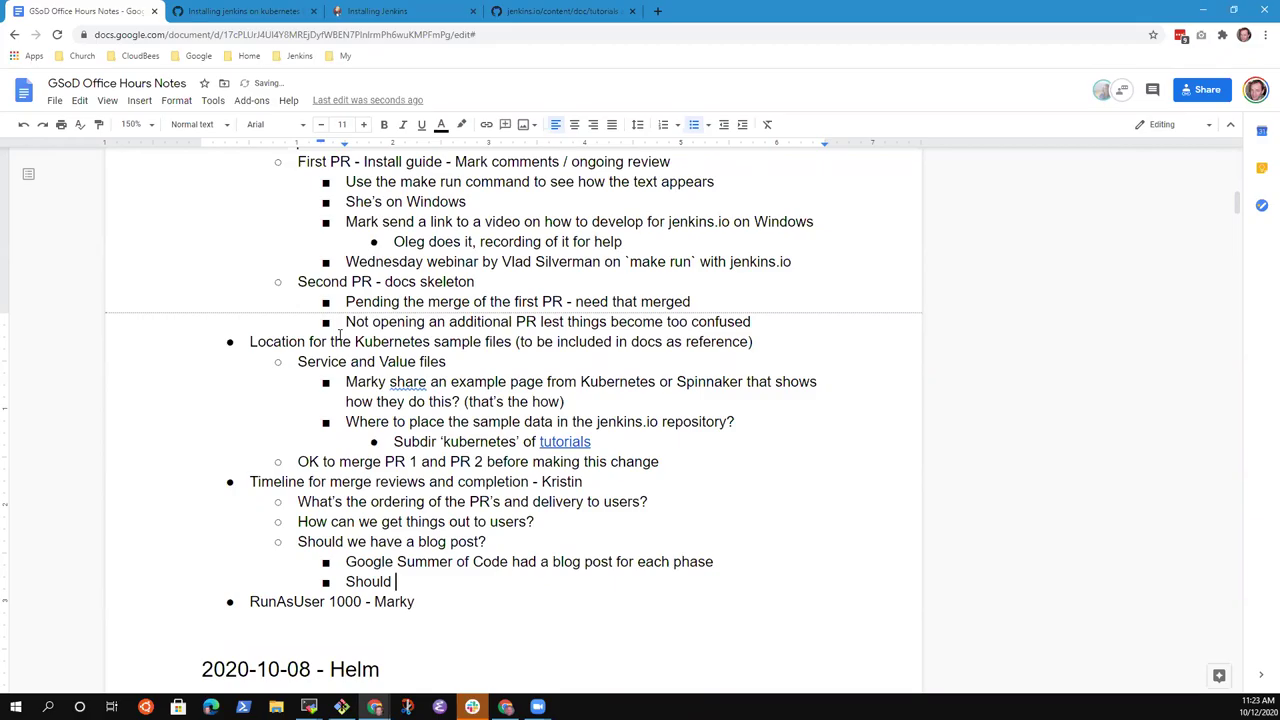
{"action": "type", "text": "we highlight resu"}
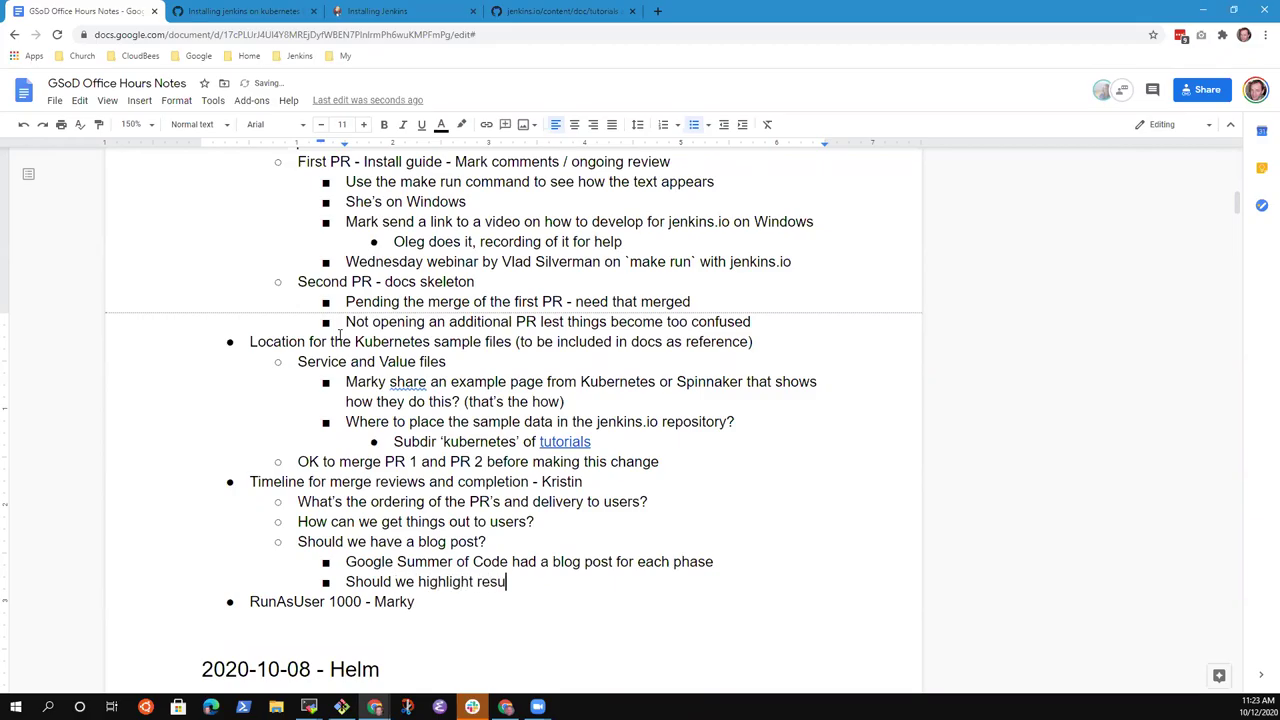
{"action": "type", "text": "lts to date with a "}
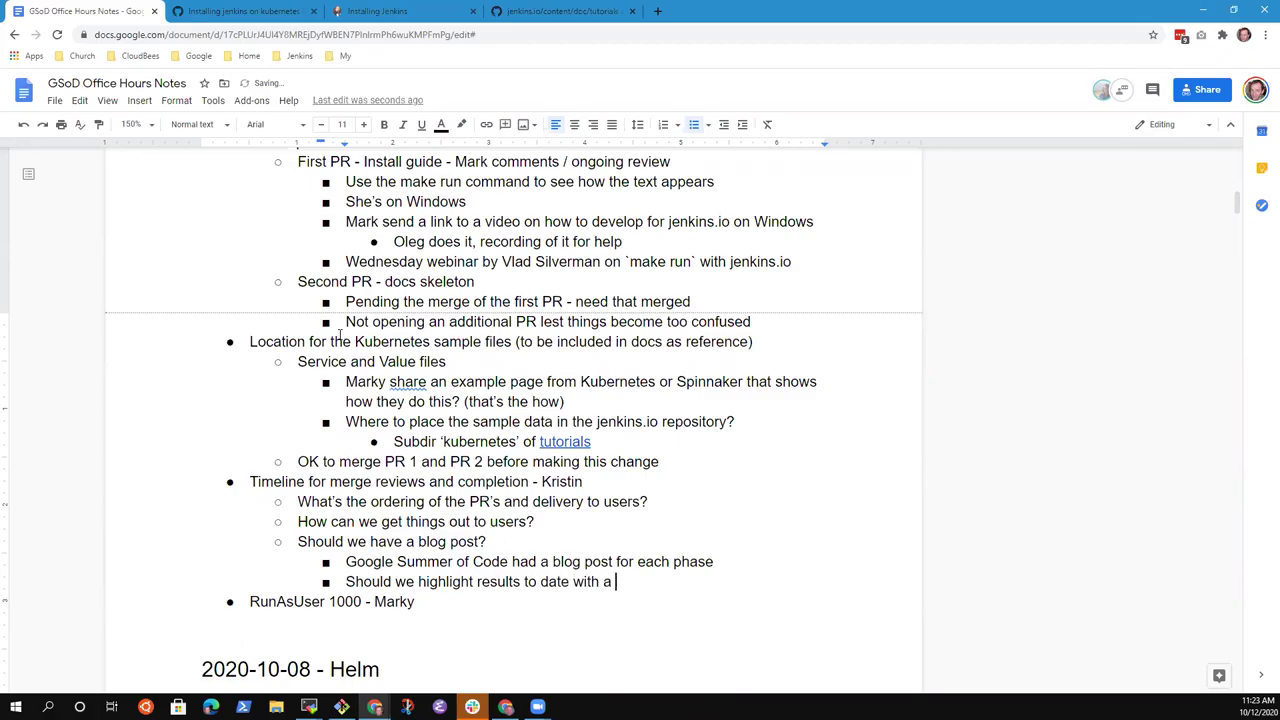
{"action": "type", "text": "new blog post?"}
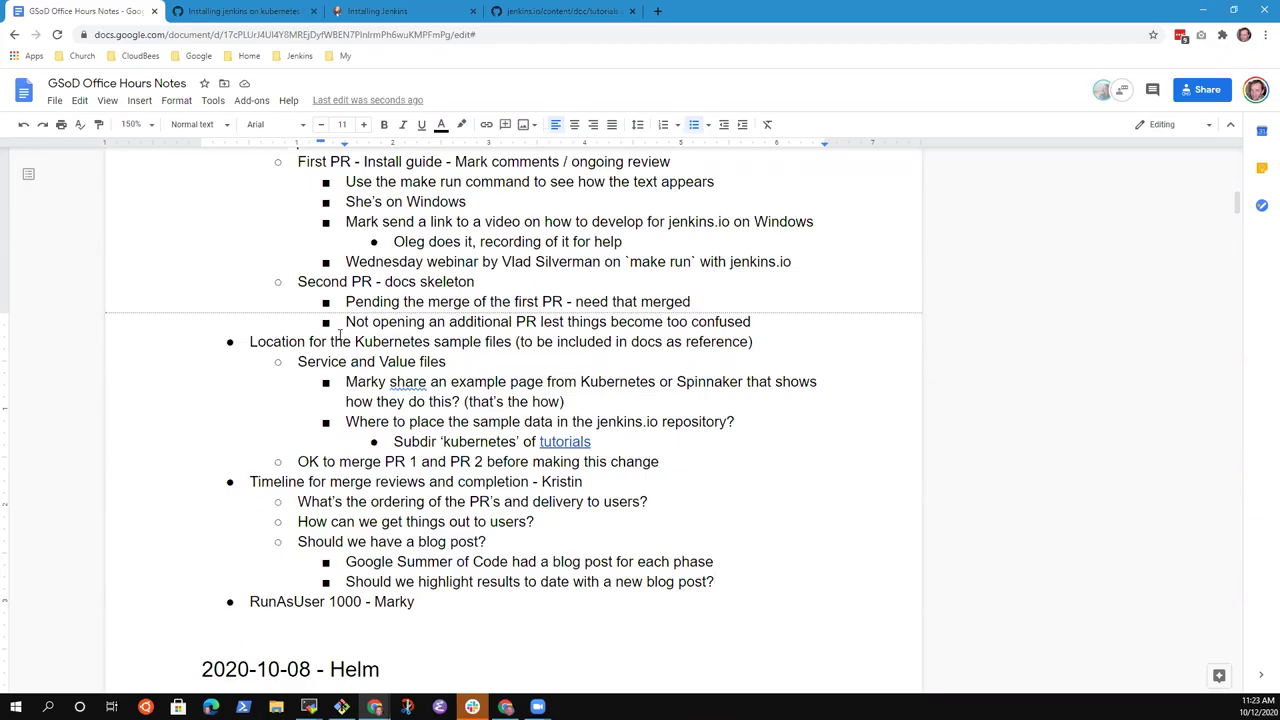
- Nest the bullet "Brief blog post that points to the merge of PR-1 in the install guide" under the new blog post question
{"action": "key", "text": "Return"}
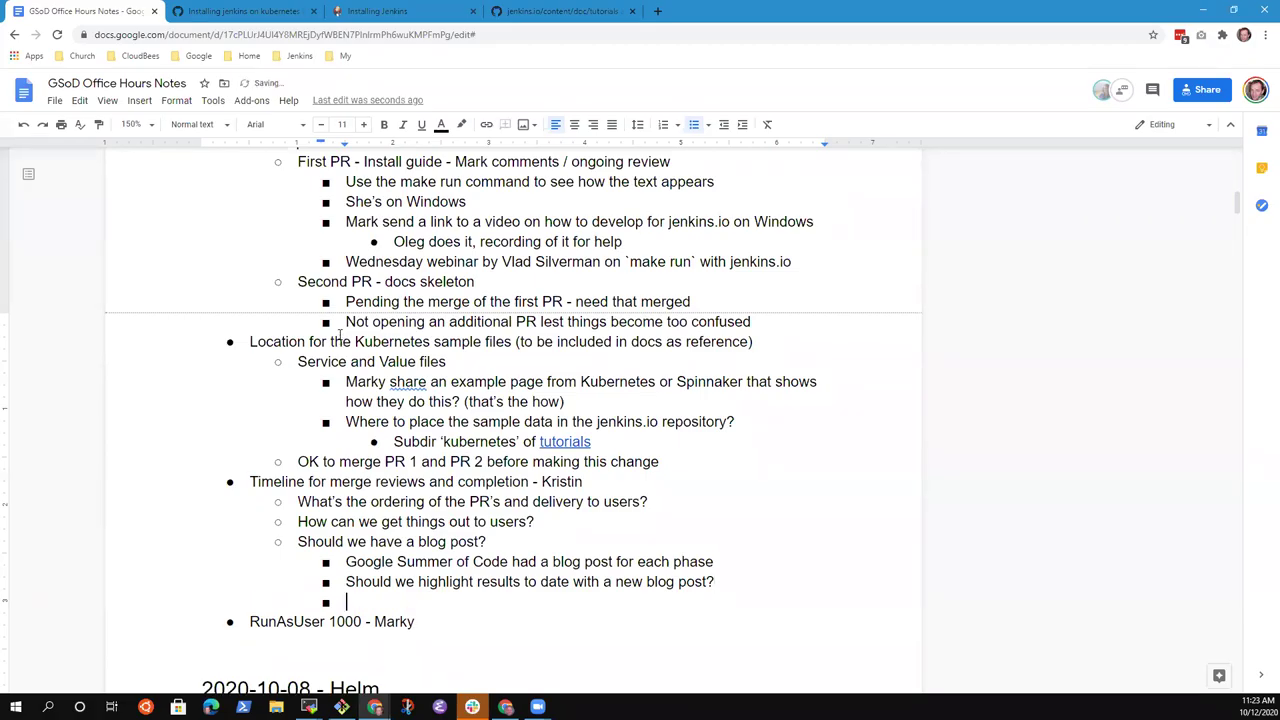
{"action": "key", "text": "Tab"}
{"action": "type", "text": "Brief blog post that poitns"}
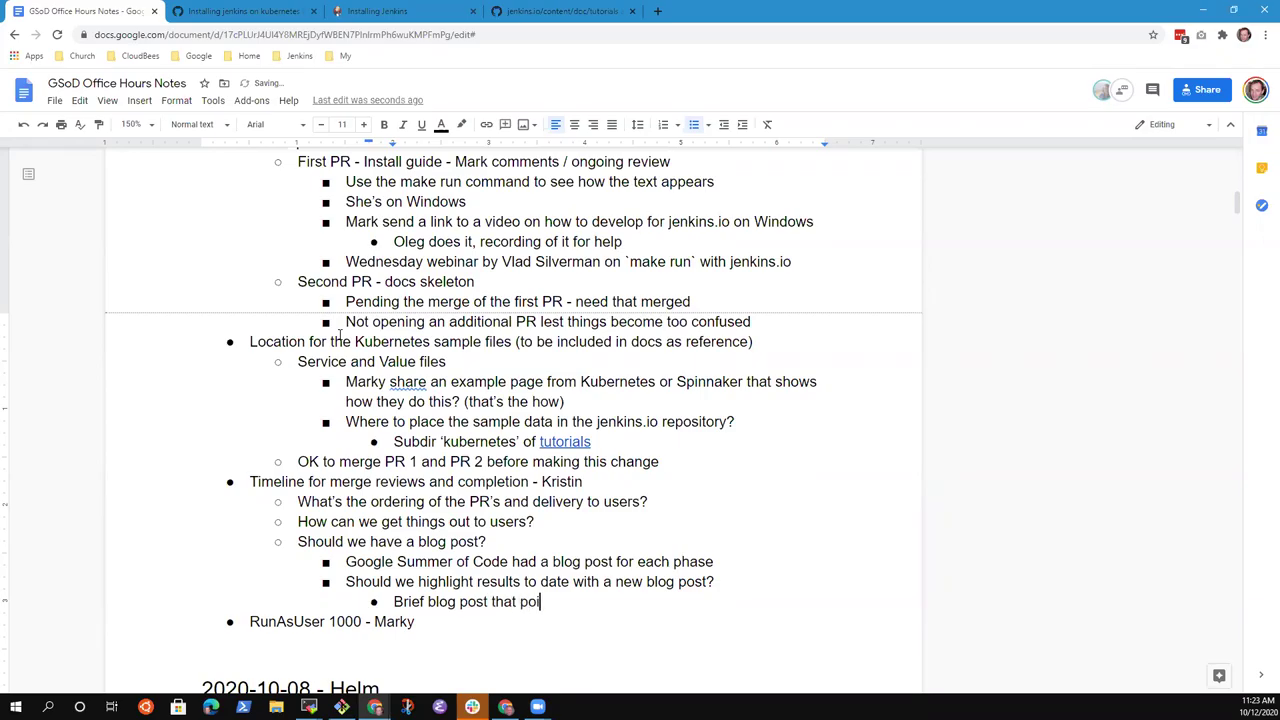
{"action": "key", "text": "BackSpace"}
{"action": "key", "text": "BackSpace"}
{"action": "key", "text": "BackSpace"}
{"action": "key", "text": "BackSpace"}
{"action": "type", "text": "ints to the merge "}
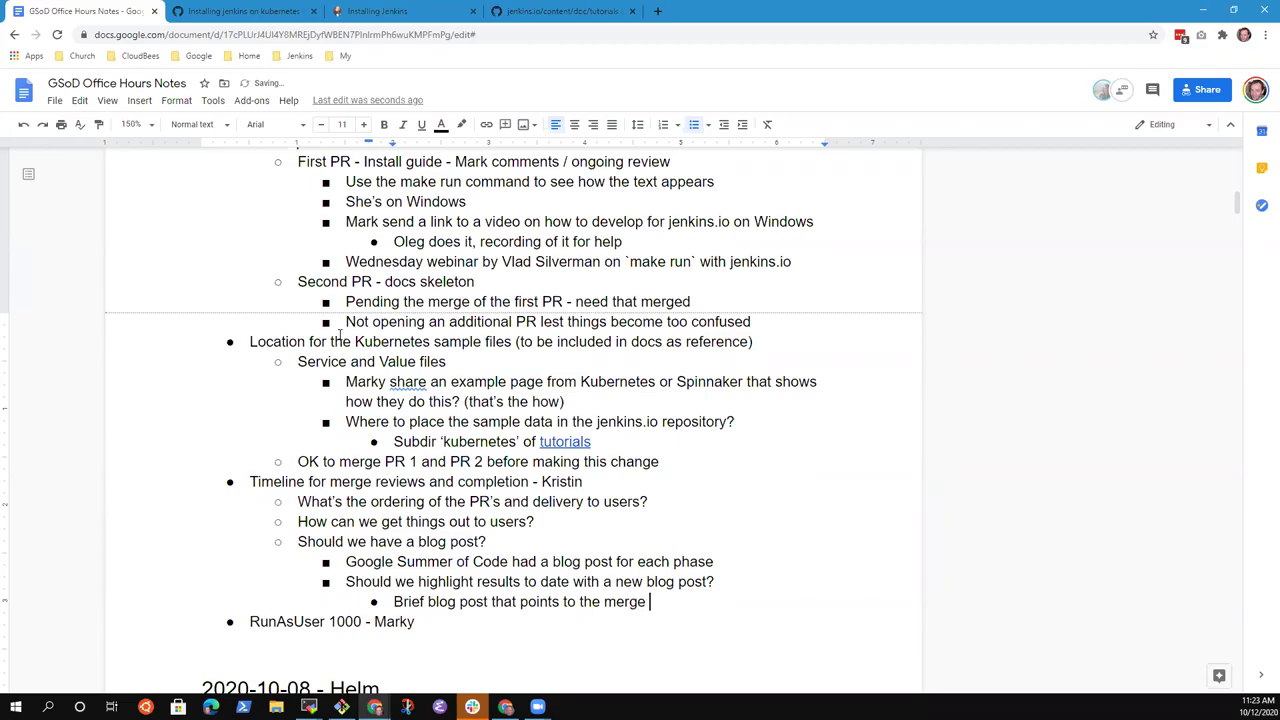
{"action": "type", "text": "of PR-1 in the install guide"}
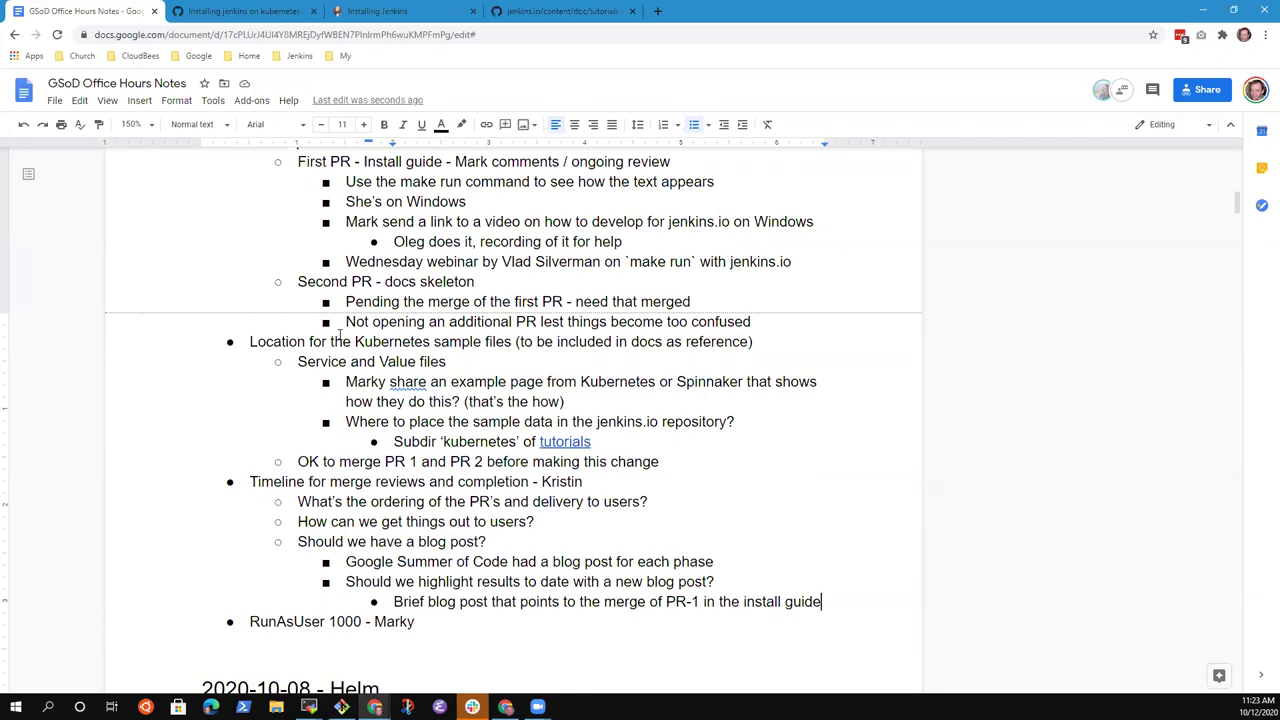
- Highlight the "Brief blog post" bullet and move back up through the notes to review the earlier points
{"action": "key", "text": "shift+End"}
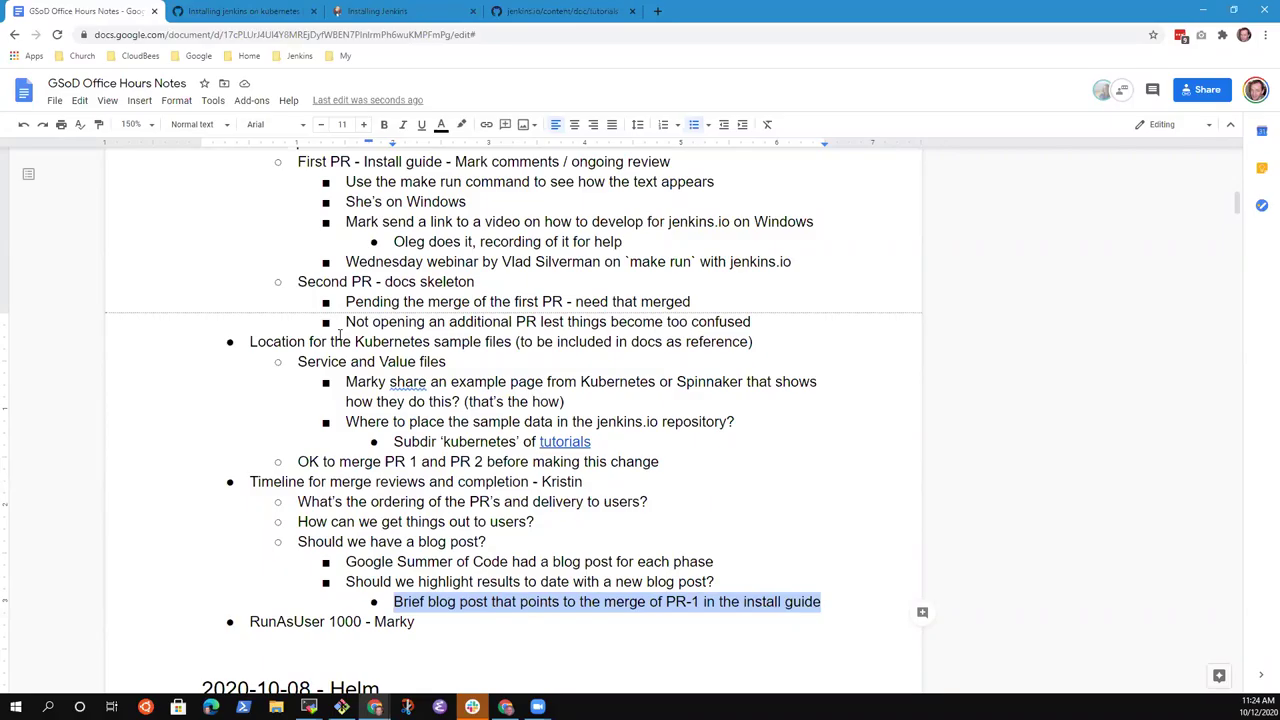
{"action": "key", "text": "Up"}
{"action": "key", "text": "Up"}
{"action": "key", "text": "Up"}
{"action": "key", "text": "Up"}
{"action": "key", "text": "Up"}
{"action": "key", "text": "Up"}
{"action": "key", "text": "Up"}
{"action": "key", "text": "Up"}
{"action": "key", "text": "Up"}
{"action": "key", "text": "Up"}
{"action": "key", "text": "Up"}
{"action": "key", "text": "Up"}
{"action": "key", "text": "Up"}
{"action": "key", "text": "Up"}
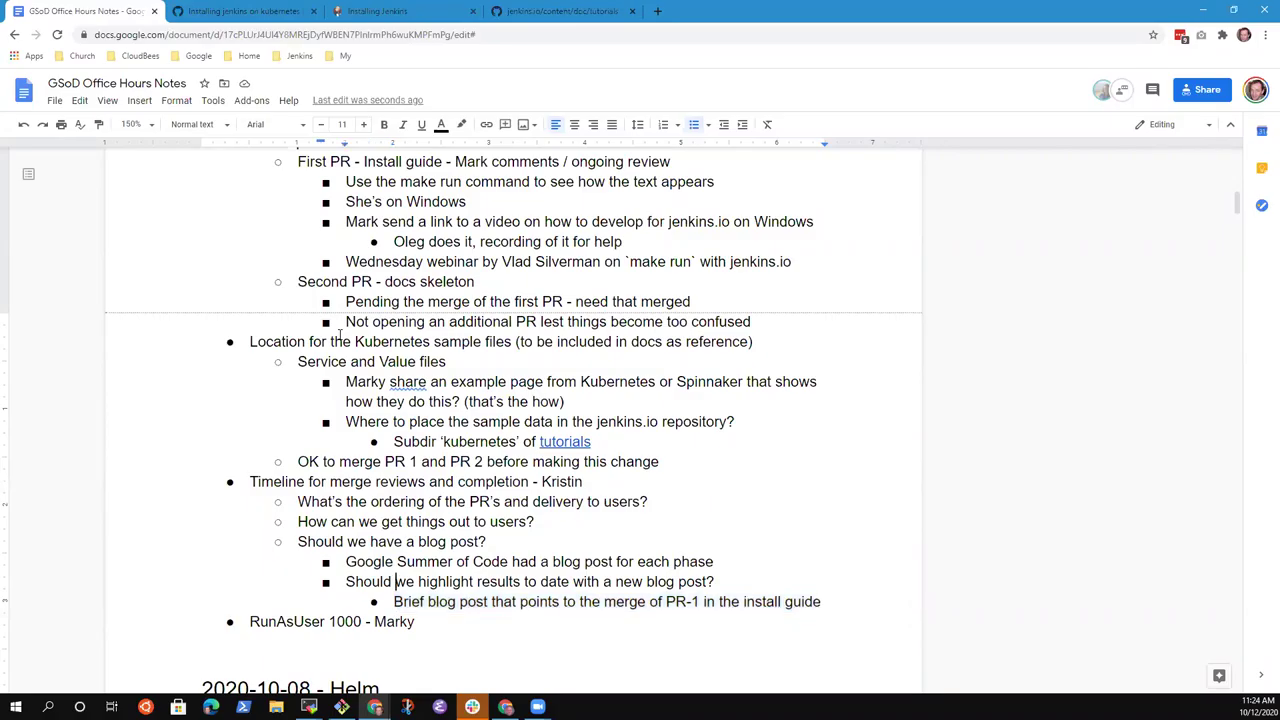
- Add the bullet "Restructure the install page into sections, including Kubernetes" directly below the "Brief blog post" bullet
{"action": "key", "text": "Down"}
{"action": "key", "text": "Down"}
{"action": "key", "text": "Down"}
{"action": "key", "text": "Down"}
{"action": "key", "text": "Down"}
{"action": "key", "text": "Down"}
{"action": "key", "text": "Down"}
{"action": "key", "text": "Down"}
{"action": "key", "text": "Down"}
{"action": "key", "text": "Down"}
{"action": "key", "text": "Down"}
{"action": "key", "text": "Down"}
{"action": "key", "text": "Down"}
{"action": "key", "text": "Down"}
{"action": "key", "text": "End"}
{"action": "key", "text": "Return"}
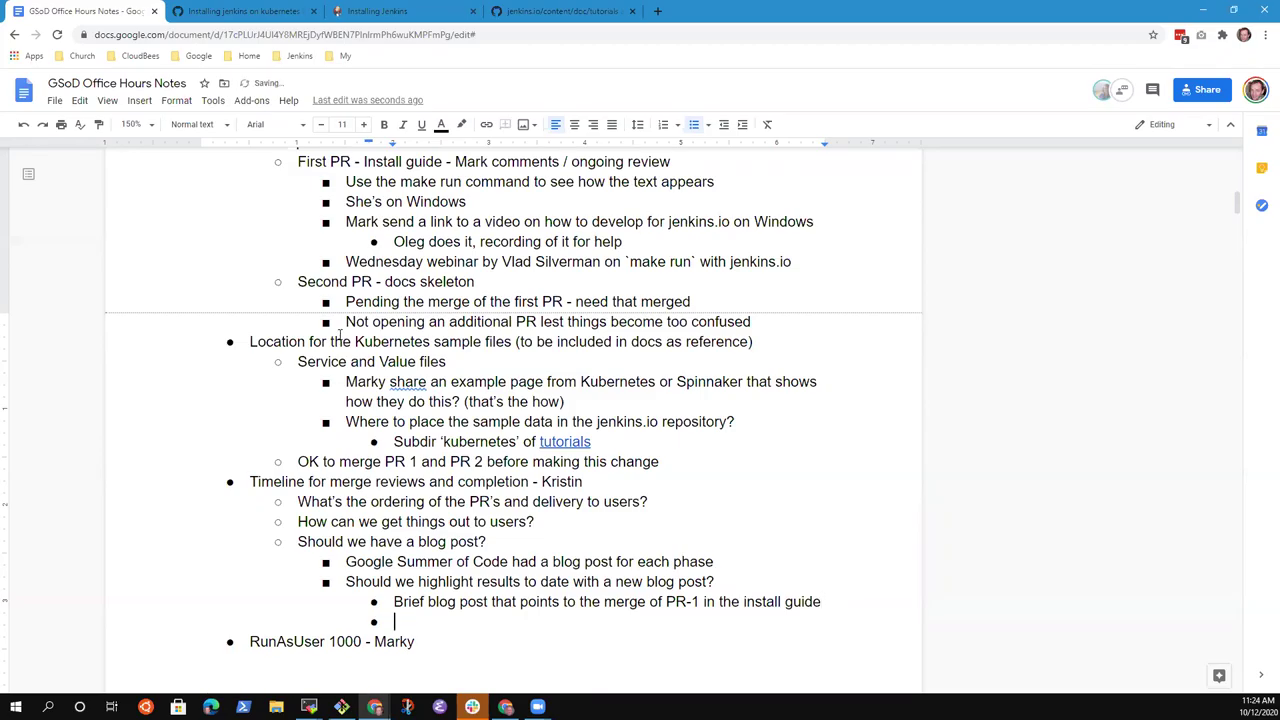
{"action": "type", "text": "Restructure"}
{"action": "key", "text": "ctrl+BackSpace"}
{"action": "type", "text": "restruc"}
{"action": "key", "text": "ctrl+BackSpace"}
{"action": "type", "text": "Restructure the "}
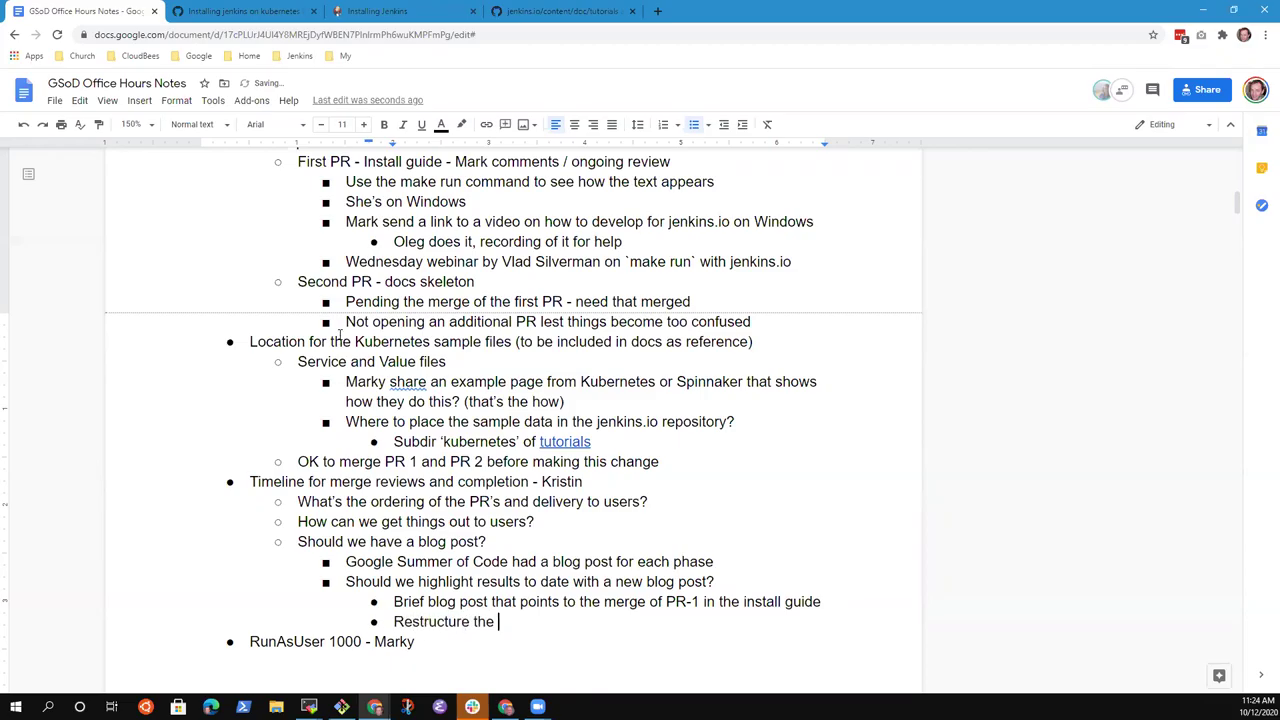
{"action": "type", "text": "install page int"}
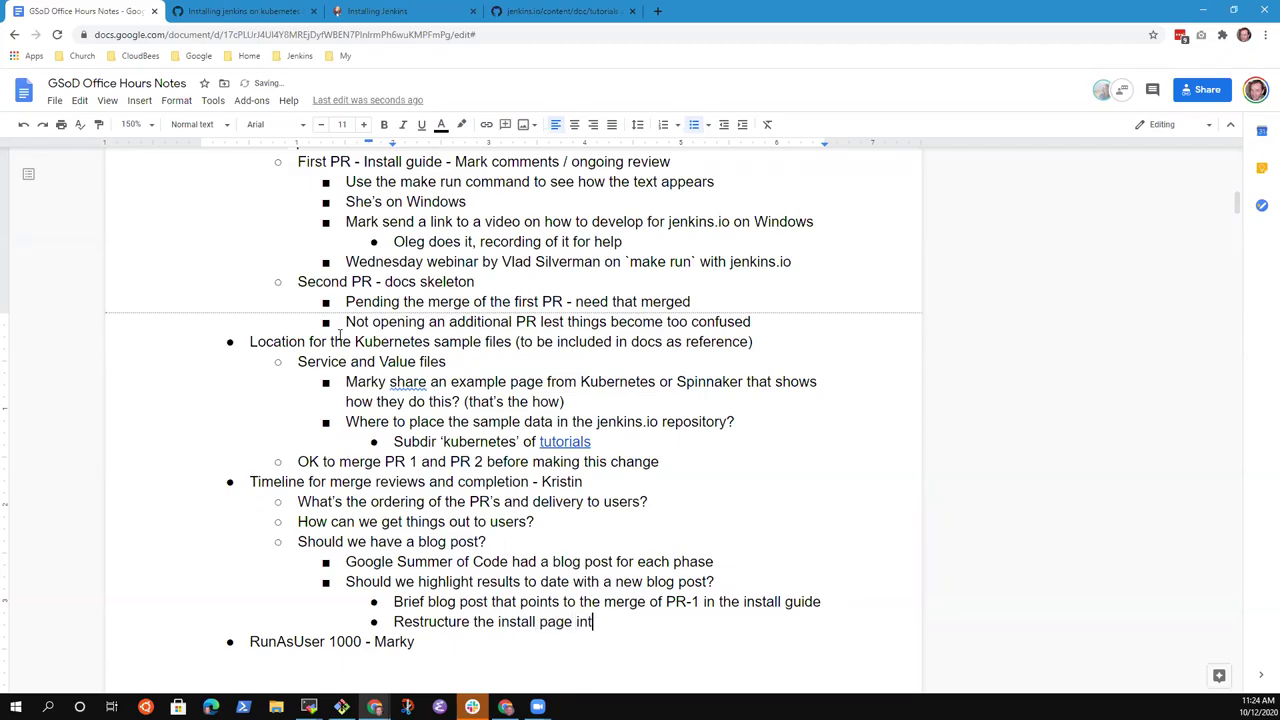
{"action": "type", "text": "o sections, including Ke"}
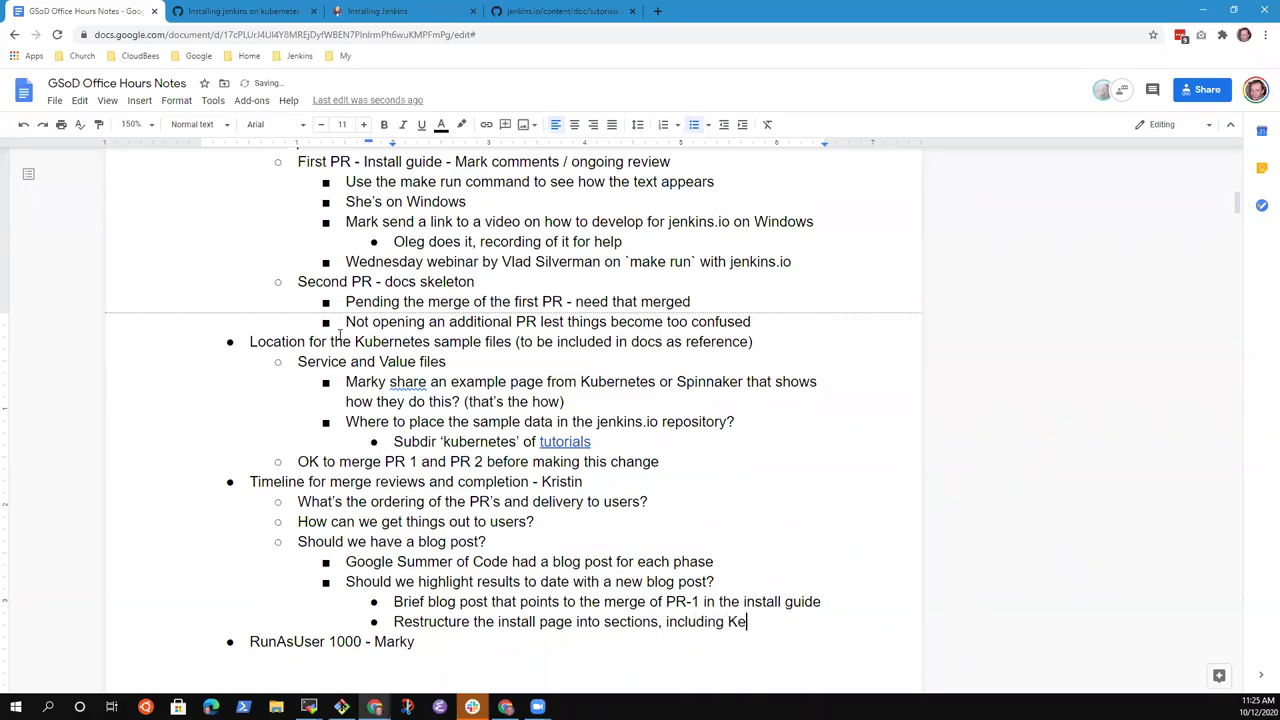
{"action": "type", "text": "rnetebernetes"}
- Nest a bullet with the assignee's first name and "to work on the restructuring with Docs SIG by Thurs office hours"
{"action": "key", "text": "Return"}
{"action": "key", "text": "Tab"}
{"action": "type", "text": "Mark "}
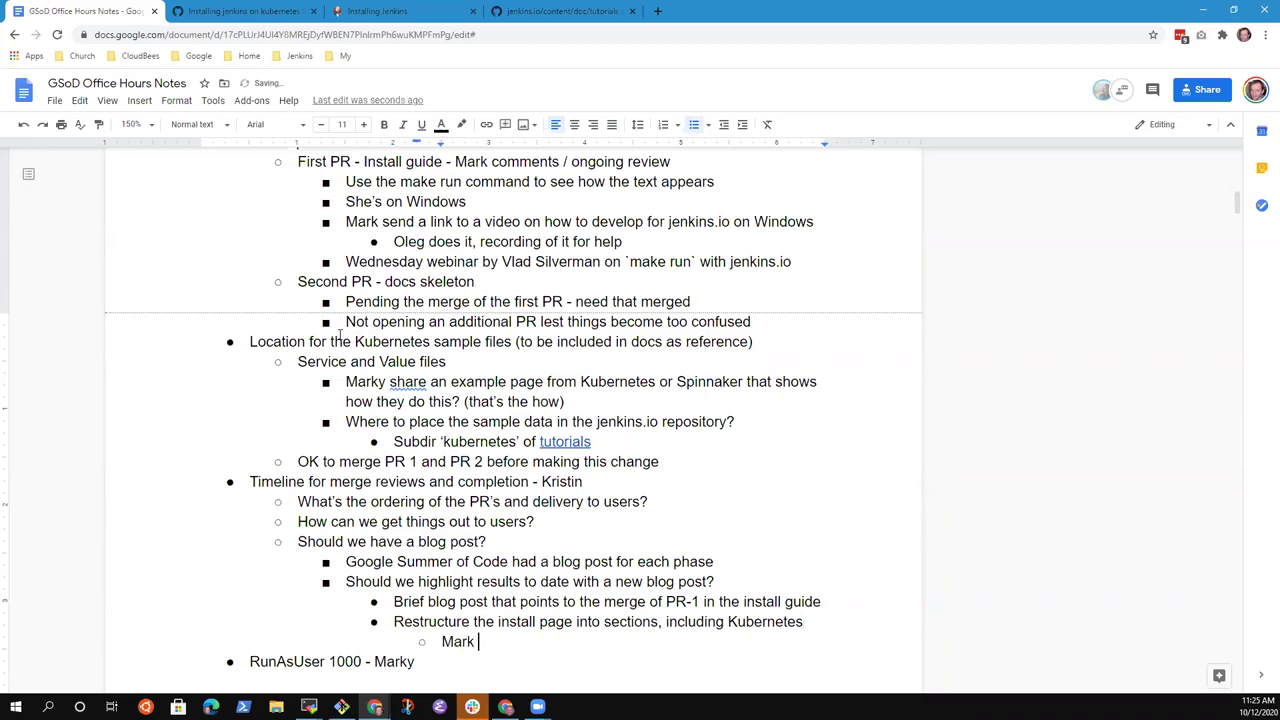
{"action": "type", "text": "to work on the re"}
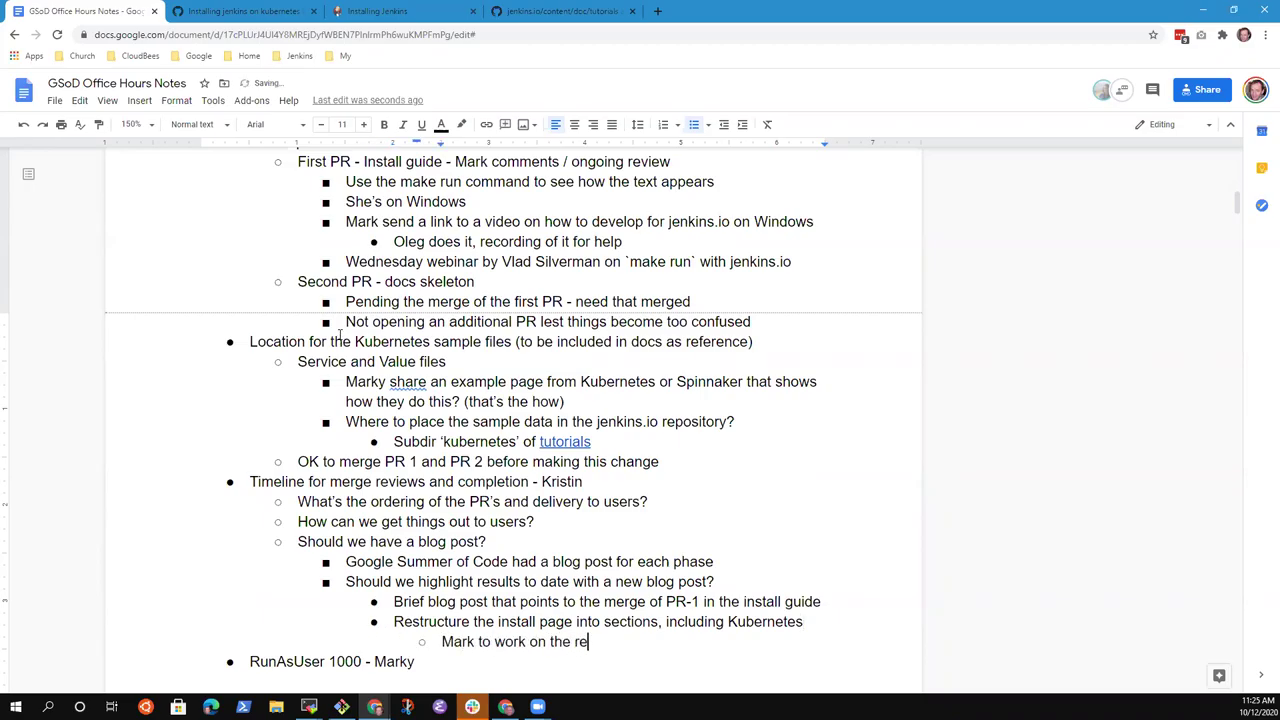
{"action": "type", "text": "structuring with Docs S"}
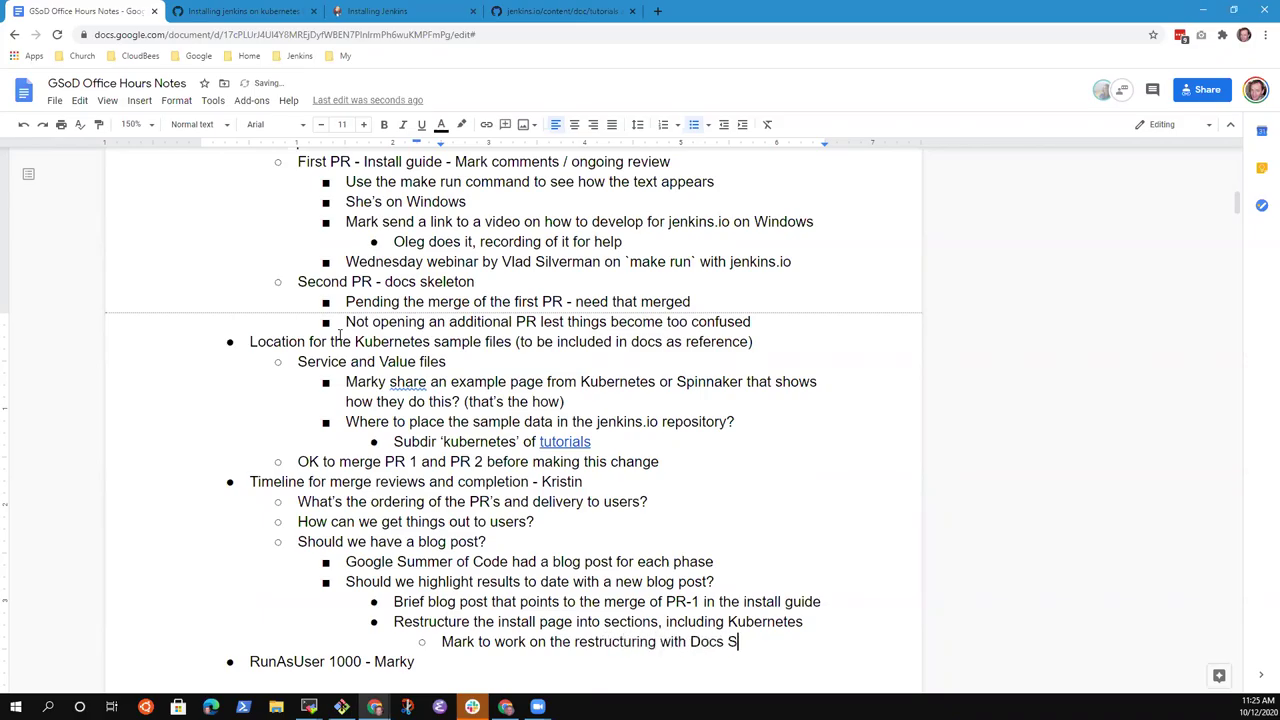
{"action": "type", "text": "IG"}
{"action": "type", "text": "by Thurs meeting"}
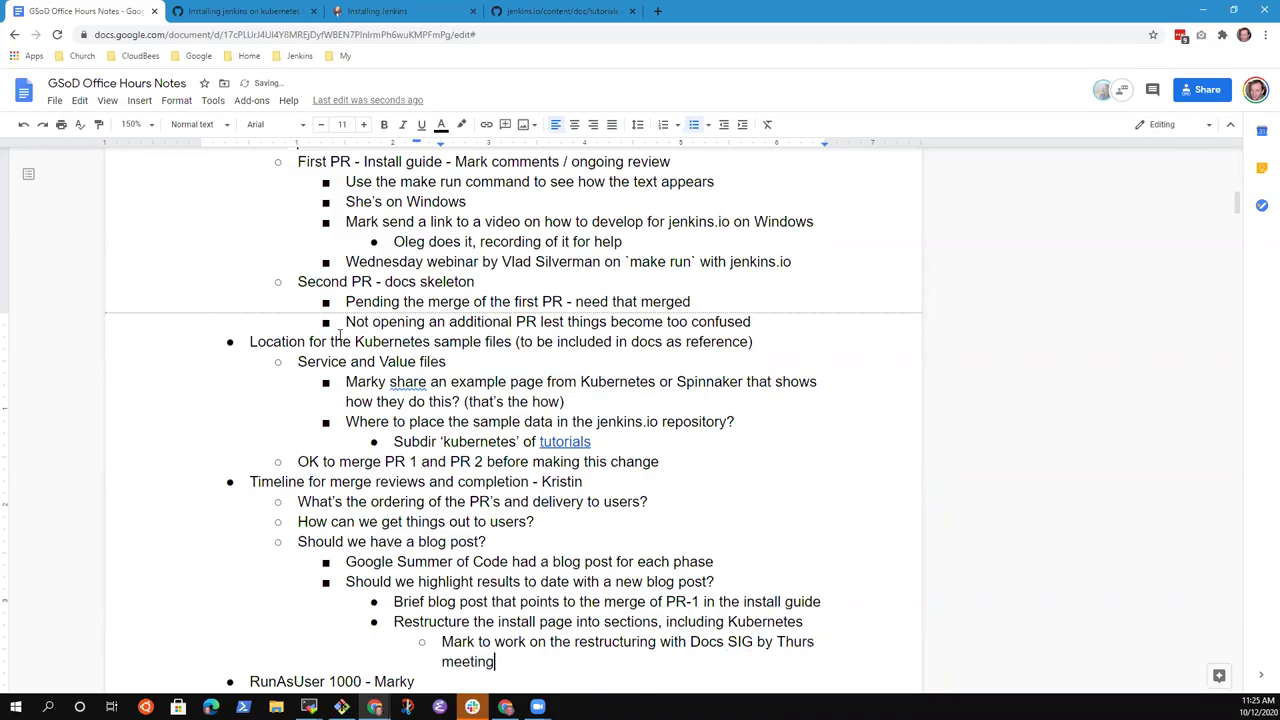
{"action": "key", "text": "ctrl+shift+Left"}
{"action": "type", "text": "office hours"}
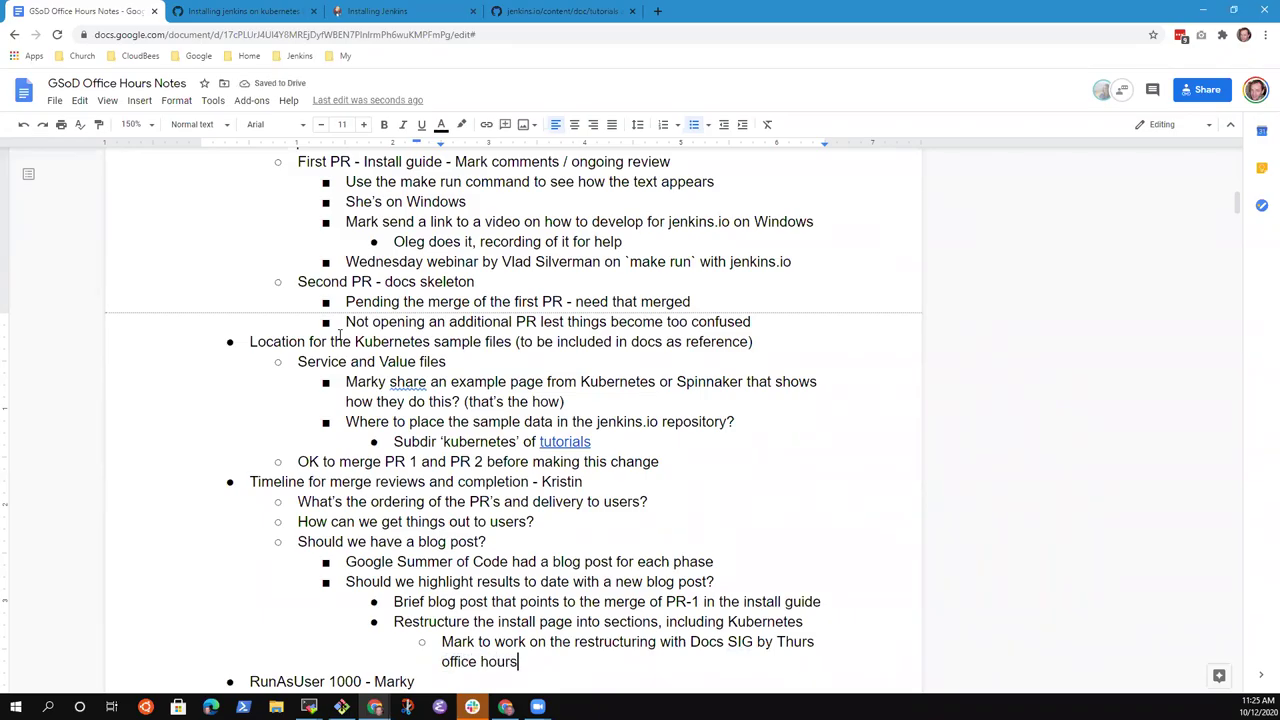
- Move back up the notes and highlight the "Timeline for merge reviews and completion" bullet
{"action": "key", "text": "Down"}
{"action": "key", "text": "Down"}
{"action": "key", "text": "Left"}
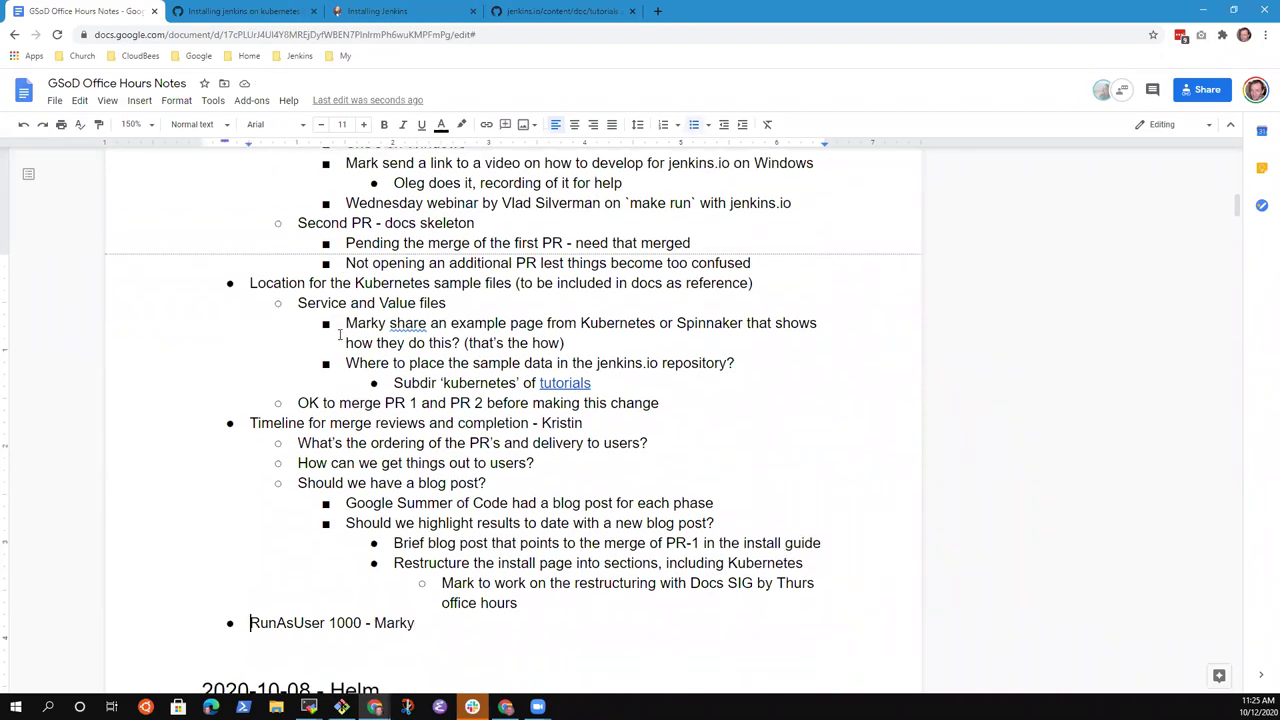
{"action": "key", "text": "Up"}
{"action": "key", "text": "Up"}
{"action": "key", "text": "Up"}
{"action": "key", "text": "shift+End"}
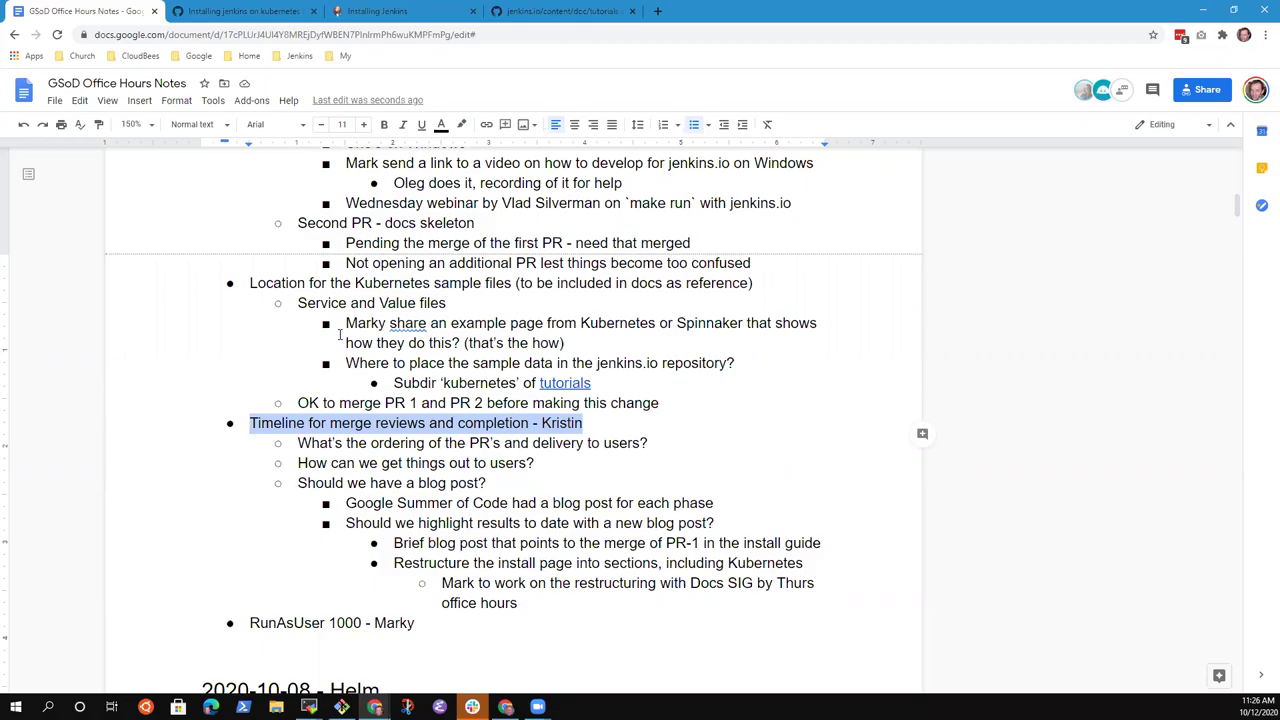
{"action": "key", "text": "Right"}
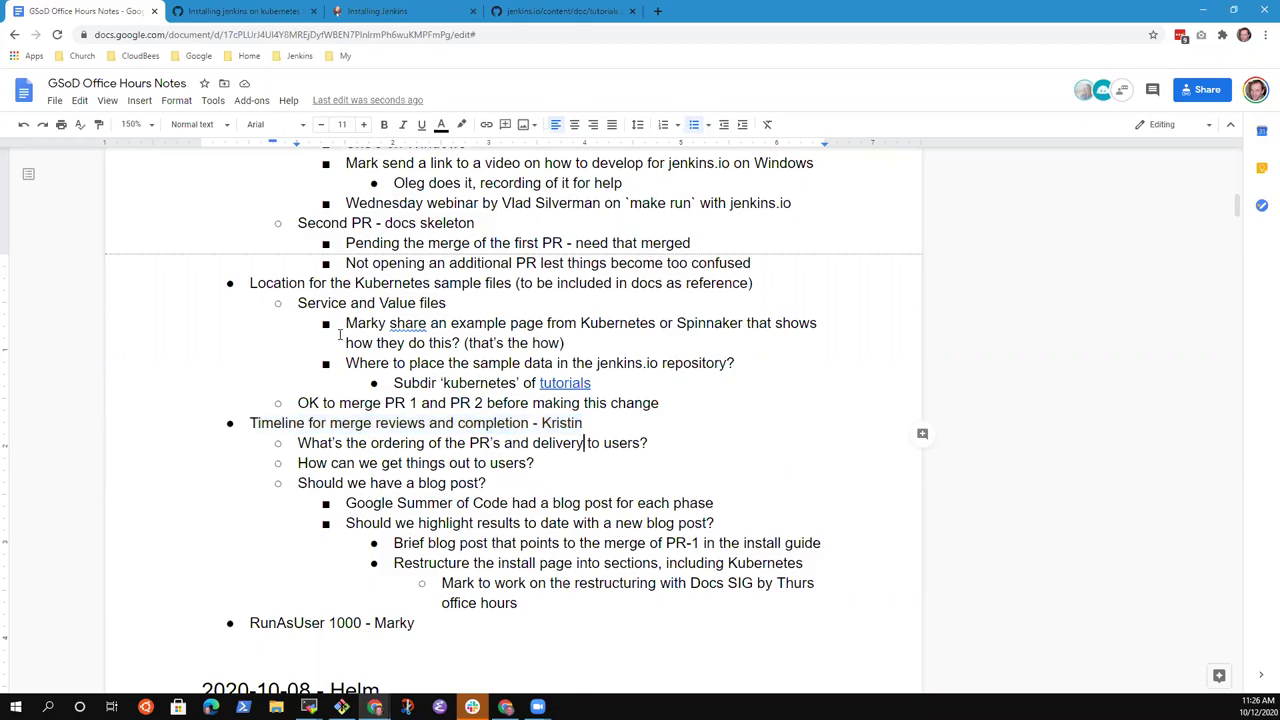
- Below the Docs SIG restructuring bullet, add a same-level bullet with the reviewer's first name and "ready to review the restructuring"
{"action": "key", "text": "Home"}
{"action": "key", "text": "Down"}
{"action": "key", "text": "Down"}
{"action": "key", "text": "Down"}
{"action": "key", "text": "Down"}
{"action": "key", "text": "Down"}
{"action": "key", "text": "Down"}
{"action": "key", "text": "Down"}
{"action": "key", "text": "Down"}
{"action": "key", "text": "End"}
{"action": "key", "text": "Return"}
{"action": "type", "text": "K"}
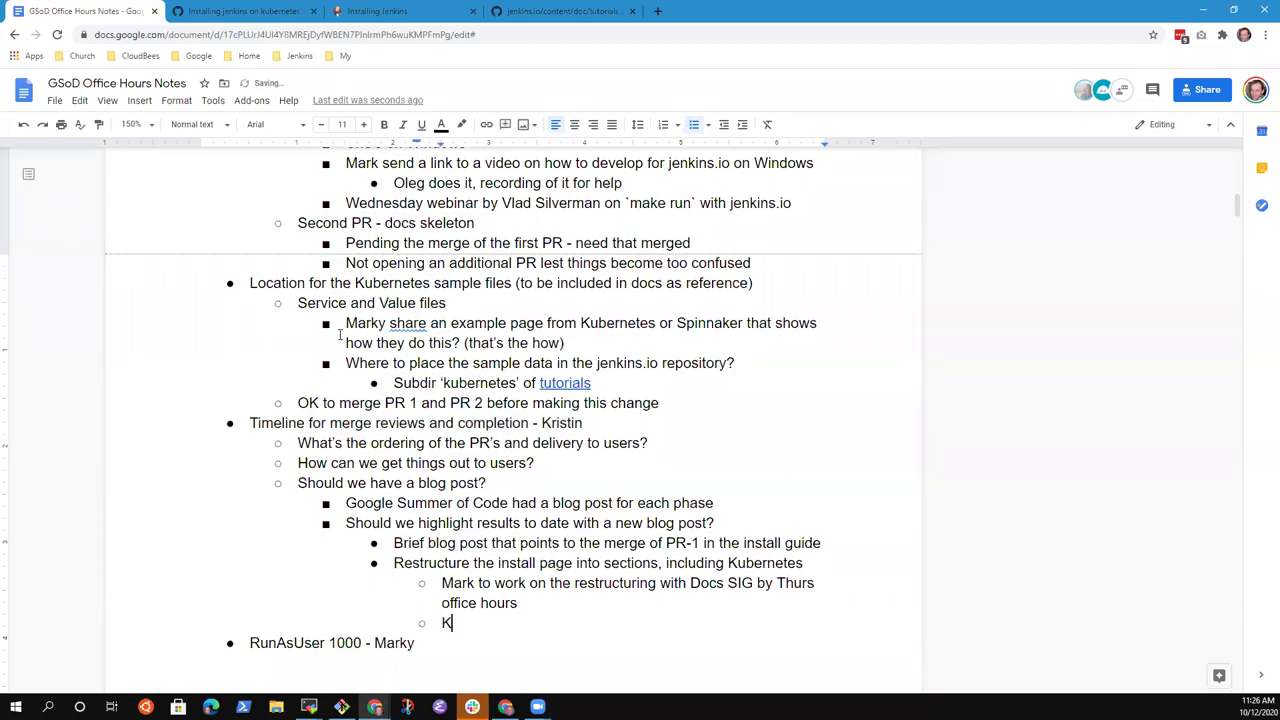
{"action": "type", "text": "ristin ready to review "}
{"action": "type", "text": "the rest"}
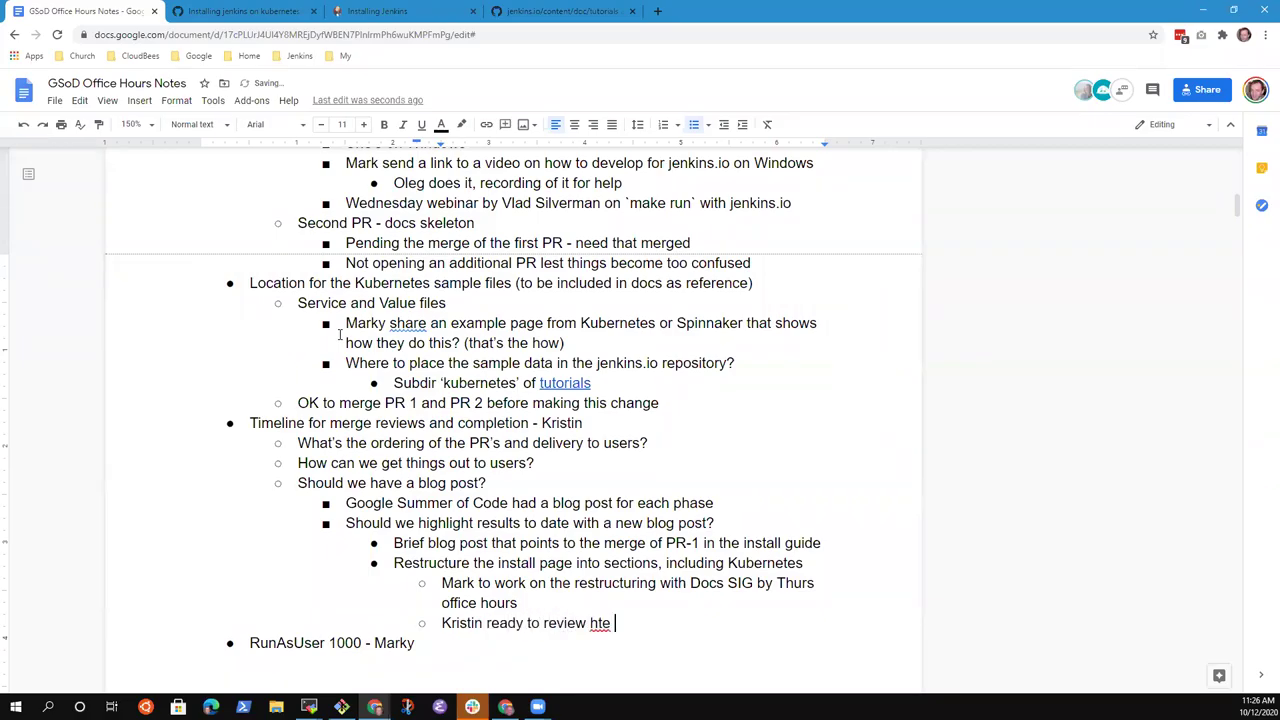
{"action": "type", "text": "ructuring"}
- Highlight the "RunAsUser 1000" bullet and place the cursor at its end
{"action": "key", "text": "Down"}
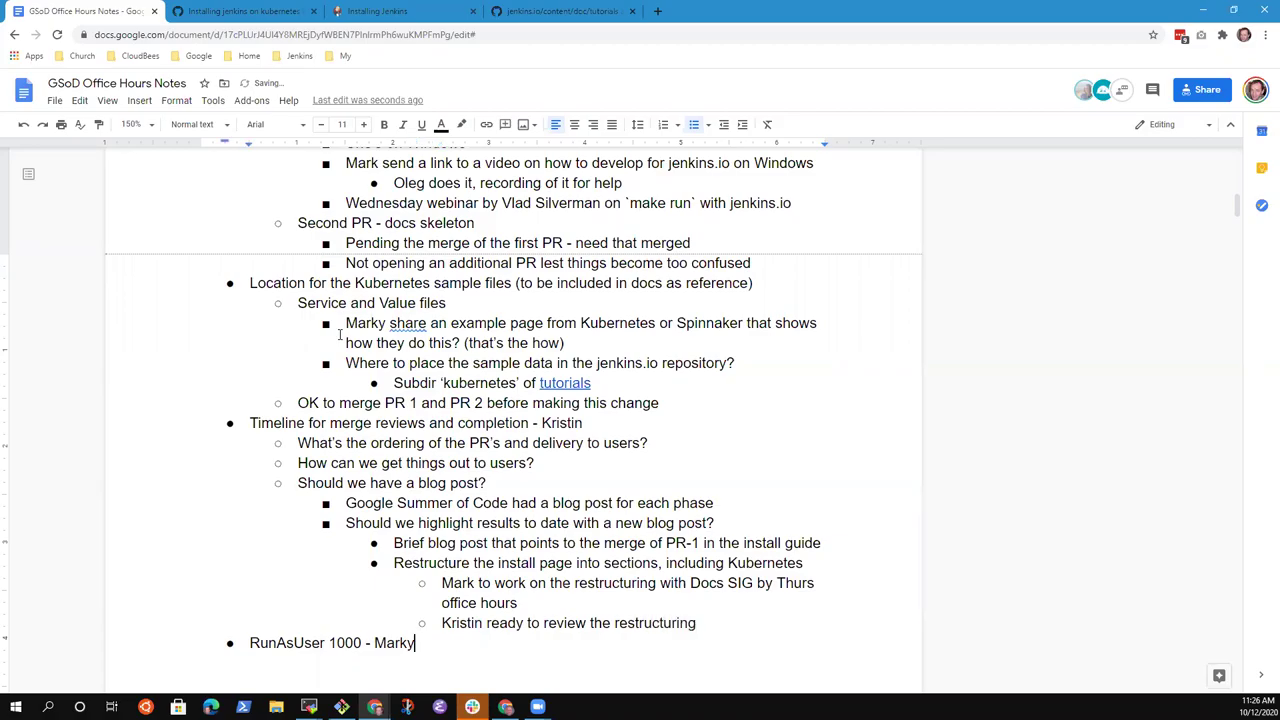
{"action": "key", "text": "Home"}
{"action": "key", "text": "shift+End"}
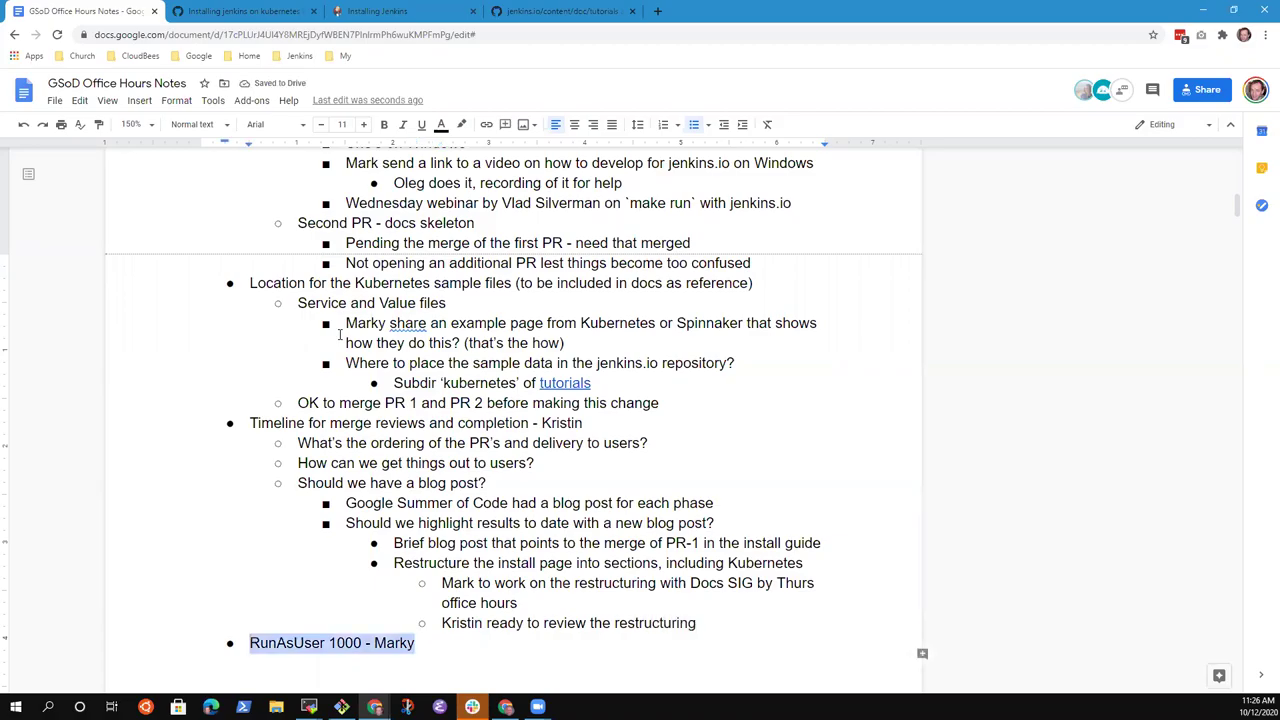
{"action": "key", "text": "End"}
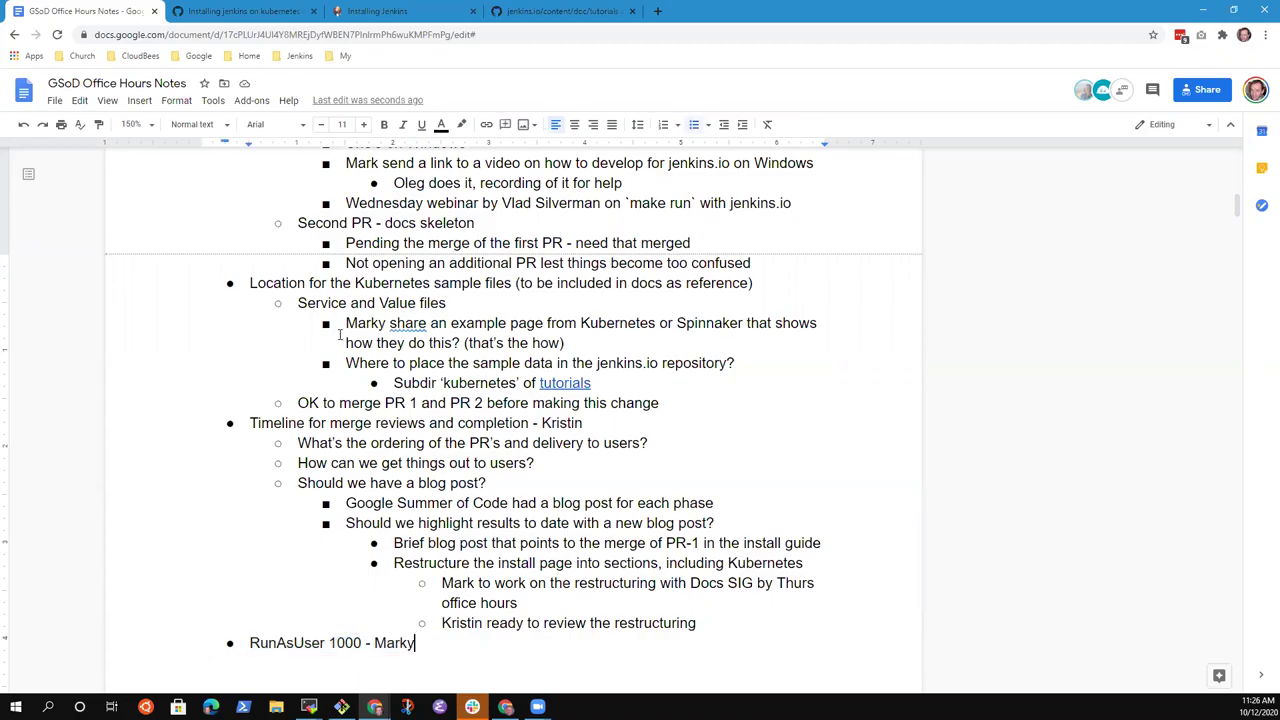
- Under the "RunAsUser 1000" bullet, add a nested bullet "Ran three different ways, Linux, macOS, and Windows"
{"action": "scroll", "coordinate": [313, 343], "scroll_direction": "down", "scroll_amount": 2}
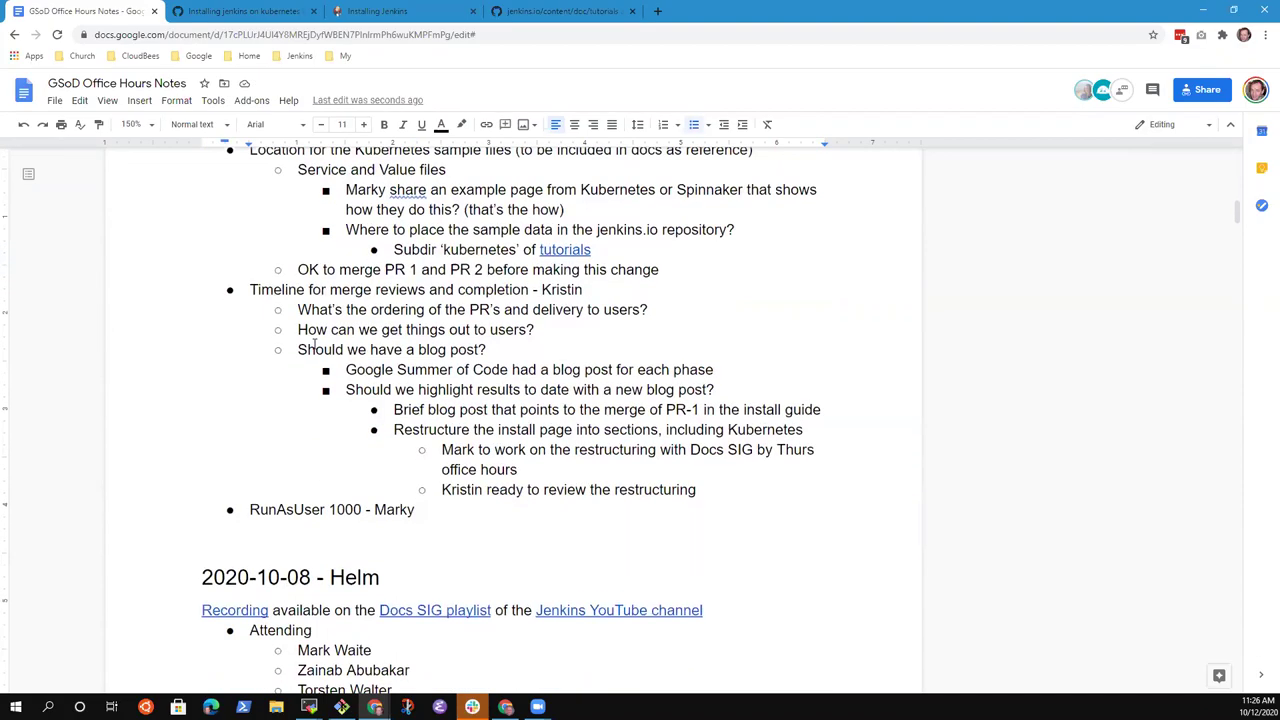
{"action": "key", "text": "Return"}
{"action": "key", "text": "Tab"}
{"action": "type", "text": "Ran on"}
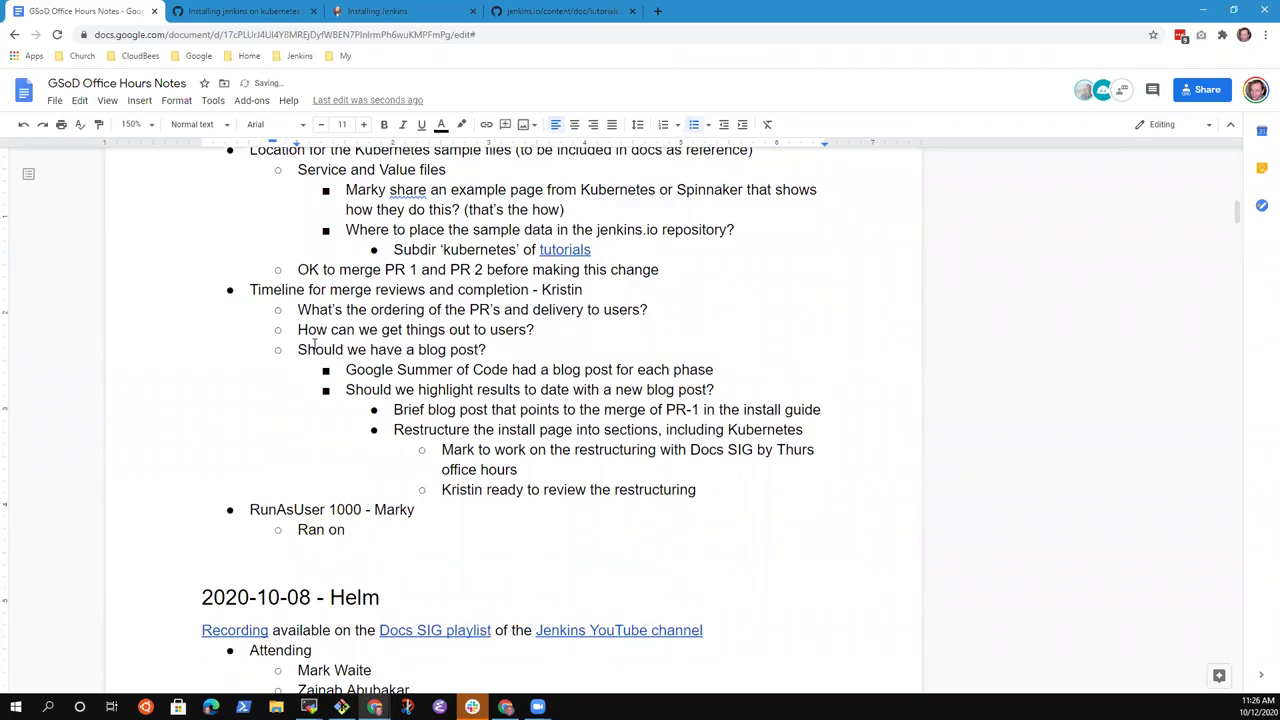
{"action": "key", "text": "BackSpace"}
{"action": "key", "text": "BackSpace"}
{"action": "key", "text": "BackSpace"}
{"action": "type", "text": "three dir"}
{"action": "key", "text": "BackSpace"}
{"action": "type", "text": "fferent ways, Linux, max"}
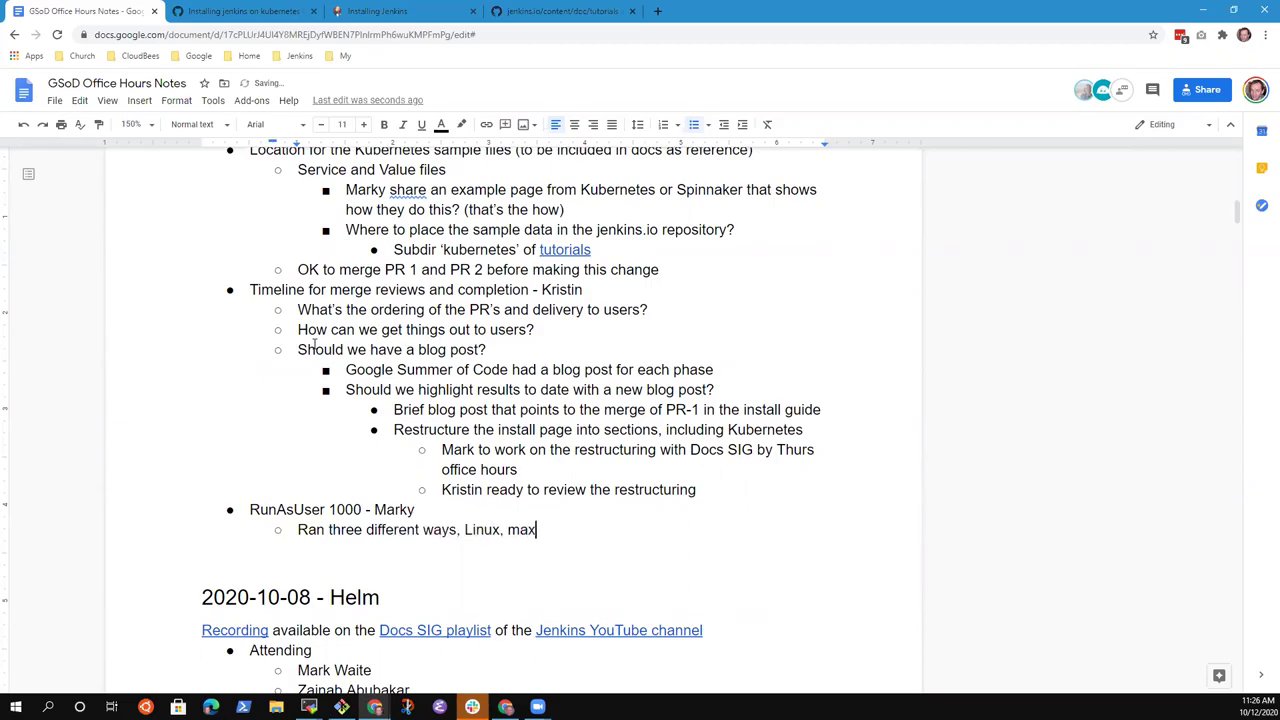
{"action": "key", "text": "BackSpace"}
{"action": "type", "text": "cOS, and Windows"}
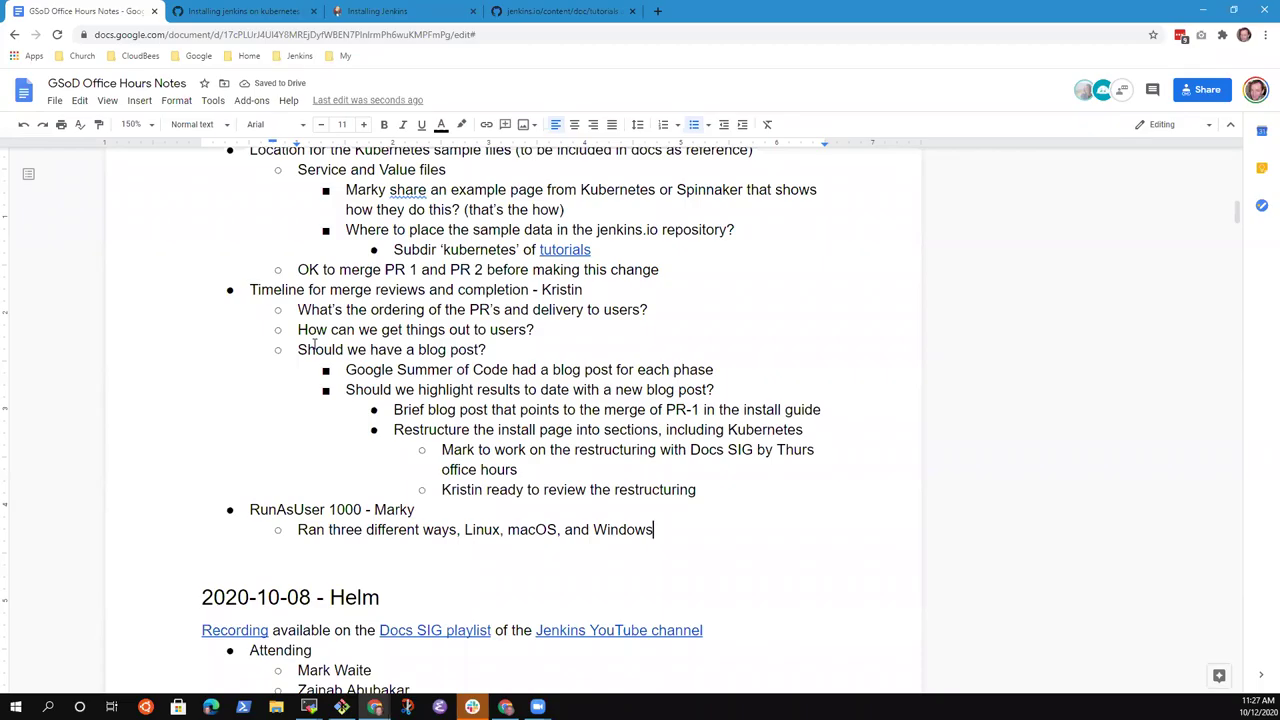
- Beneath the three-platforms bullet, nest two bullets reading "No issue on Linux" and "No issue on macOS"
{"action": "key", "text": "Return"}
{"action": "key", "text": "Tab"}
{"action": "type", "text": "No iss"}
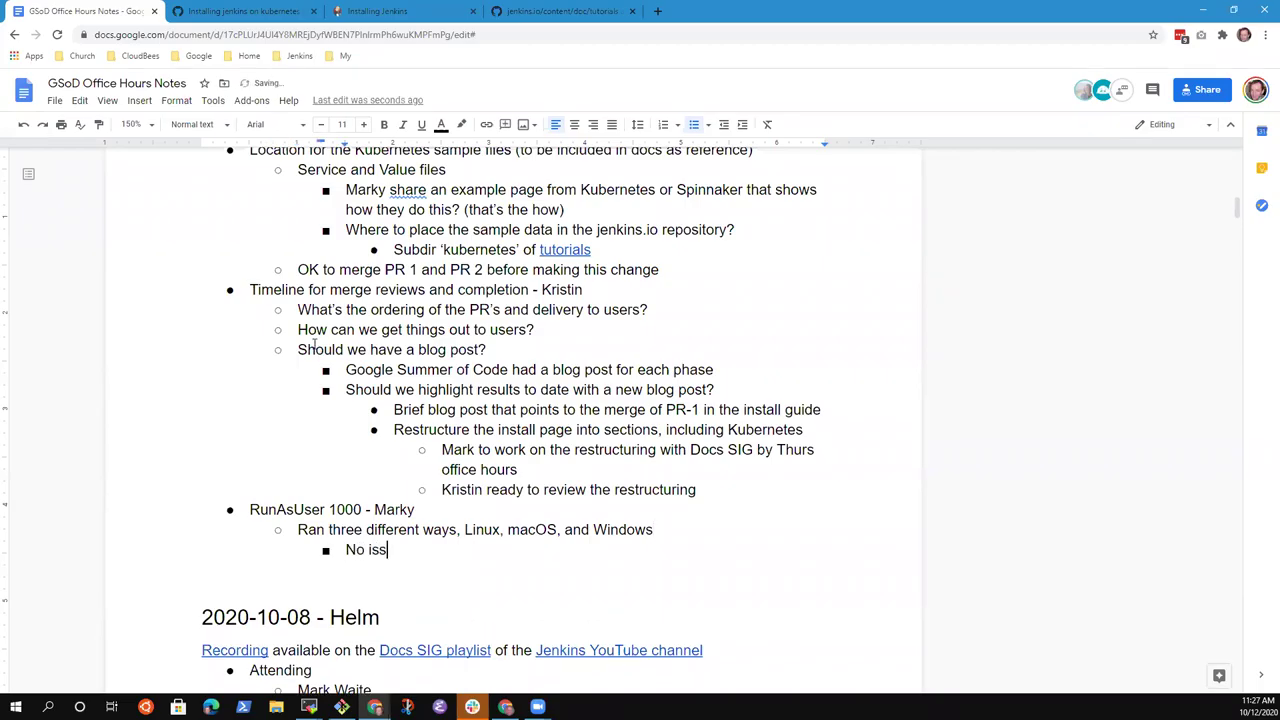
{"action": "type", "text": "ue oprn"}
{"action": "key", "text": "BackSpace"}
{"action": "key", "text": "BackSpace"}
{"action": "key", "text": "BackSpace"}
{"action": "type", "text": "n Linux"}
{"action": "key", "text": "Return"}
{"action": "type", "text": "N"}
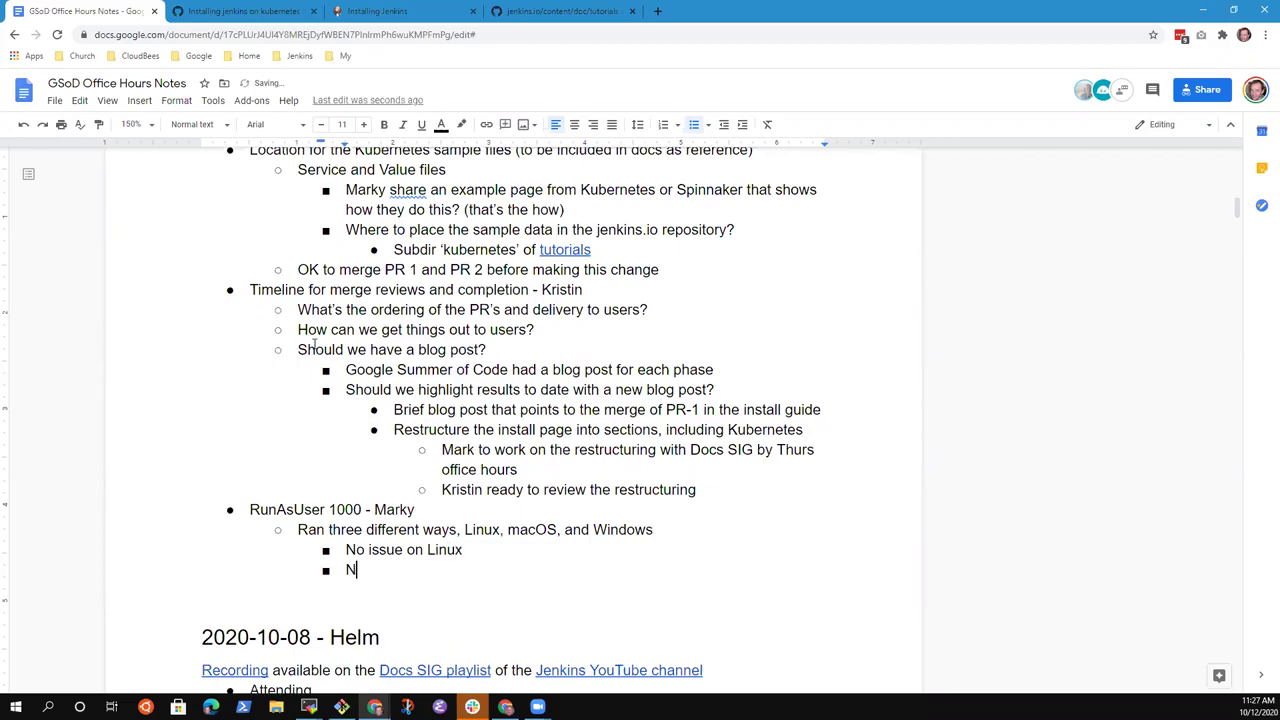
{"action": "type", "text": "o issue on macOS"}
- Add a same-level bullet "Issue visible on Windows, asked" followed by the contact's full name and "for guidance"
{"action": "key", "text": "Return"}
{"action": "type", "text": "Issue "}
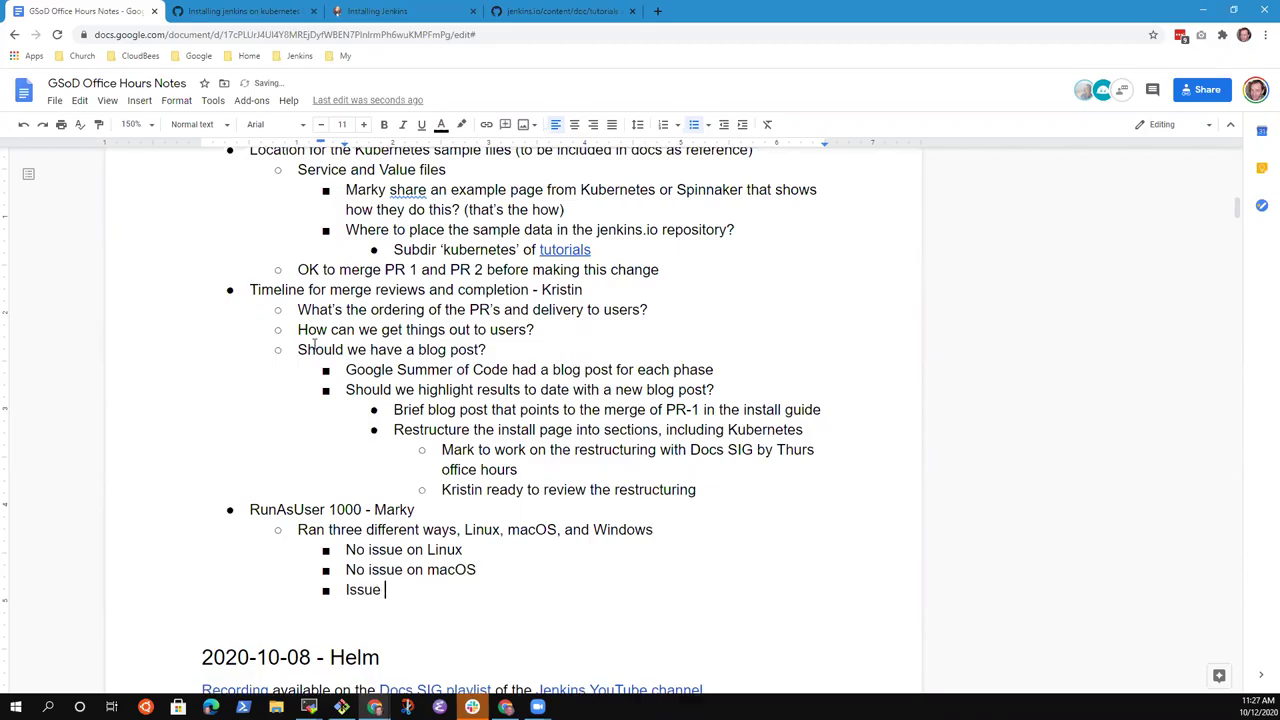
{"action": "type", "text": "visible on Windows"}
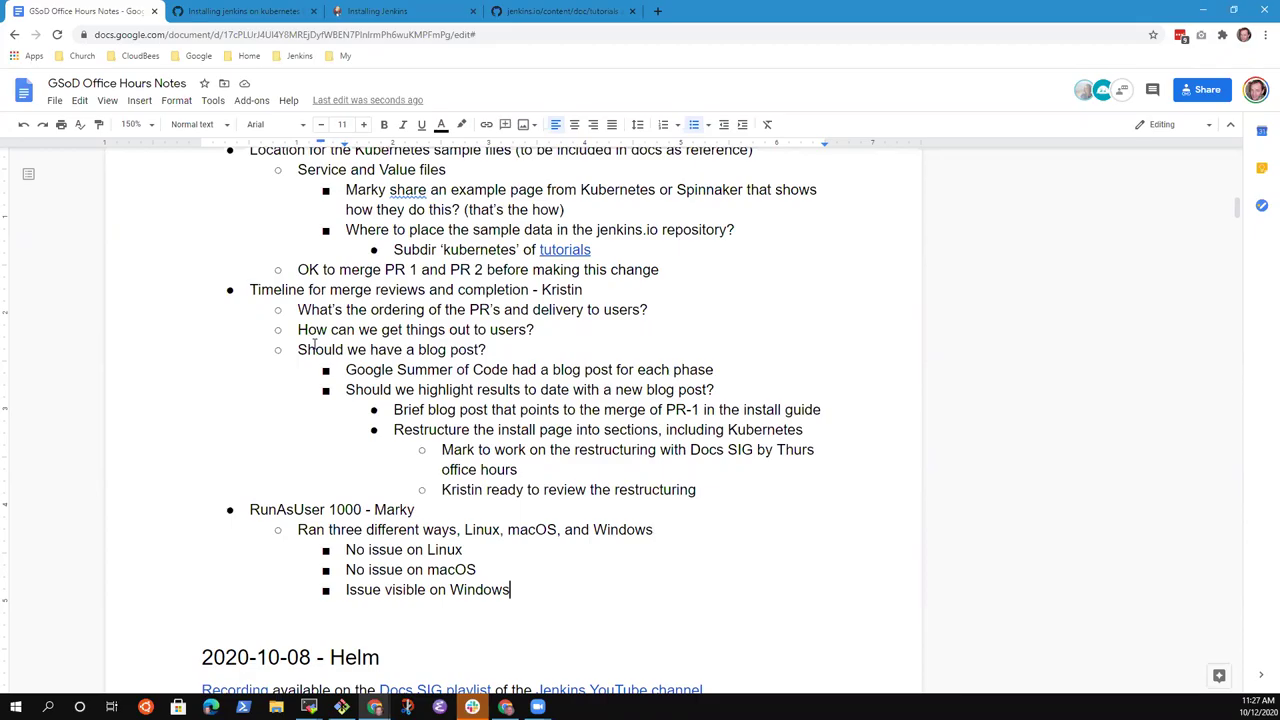
{"action": "type", "text": ", asked Alex "}
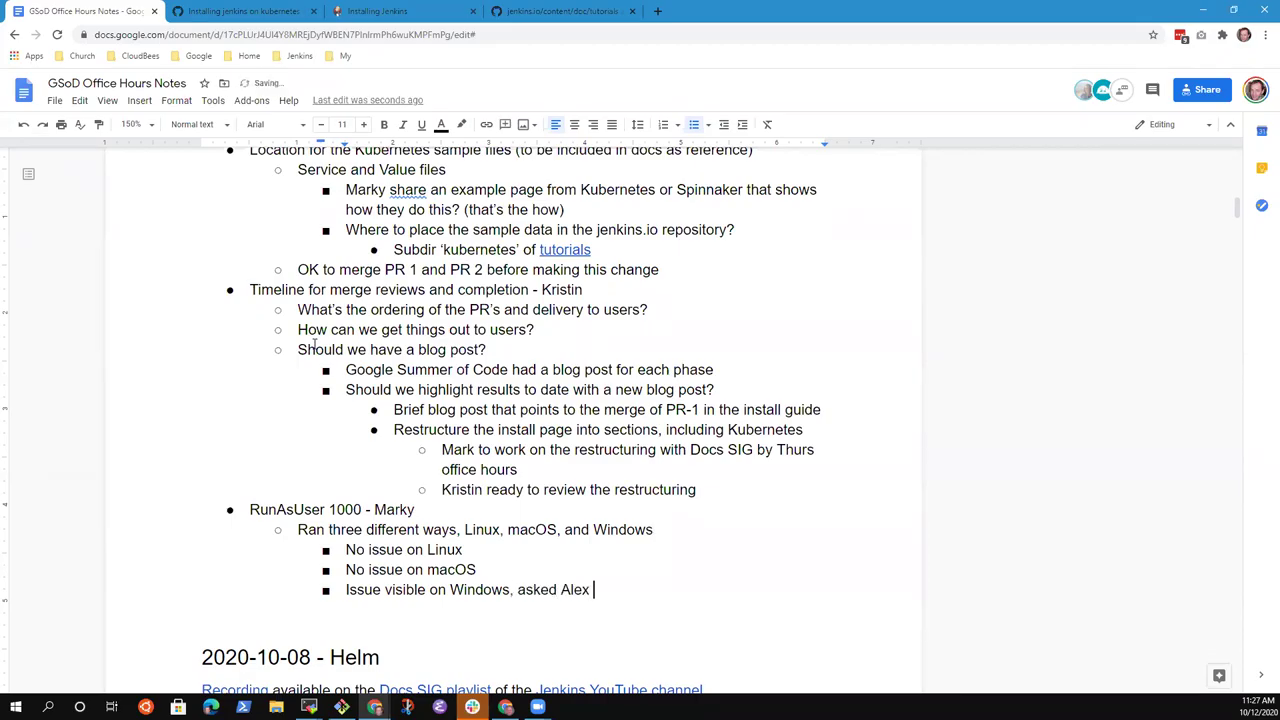
{"action": "type", "text": "Earl for guidance"}
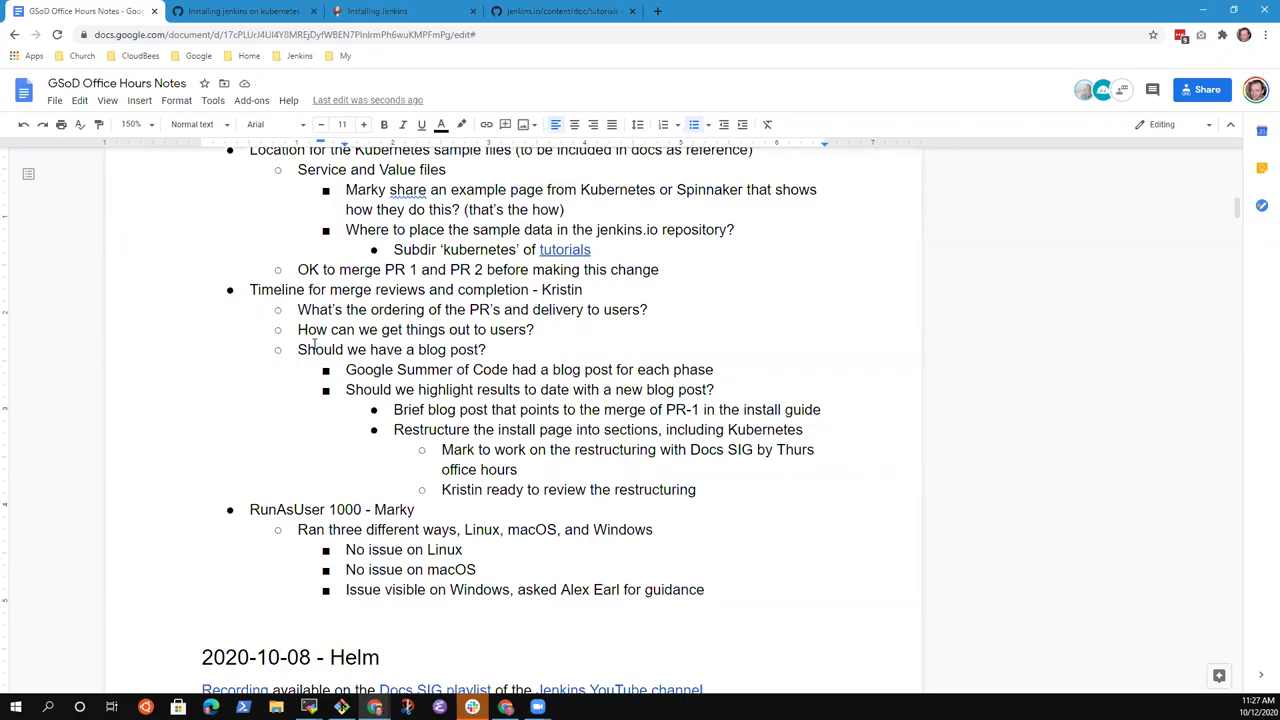
- Nest a bullet "Continue running as user 0 for now" under the Windows issue bullet
{"action": "key", "text": "Return"}
{"action": "key", "text": "Tab"}
{"action": "type", "text": "Continue "}
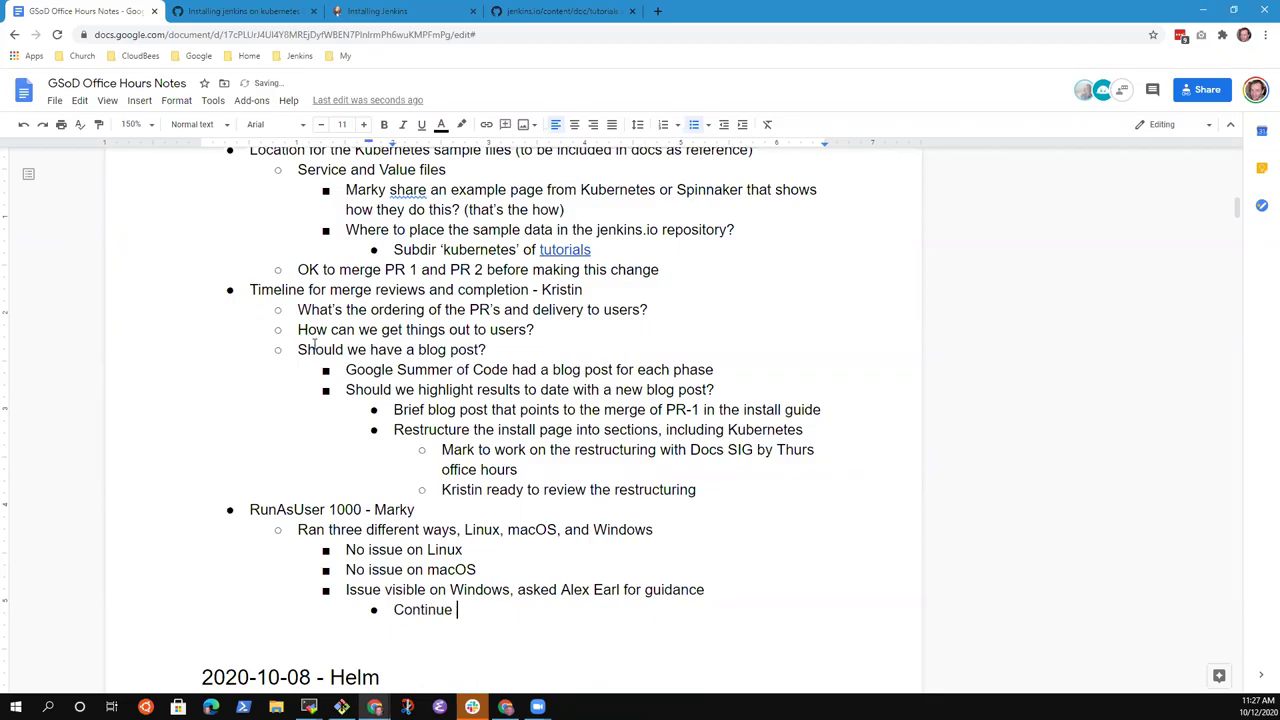
{"action": "type", "text": "trying"}
{"action": "key", "text": "ctrl+BackSpace"}
{"action": "type", "text": "ru"}
{"action": "key", "text": "BackSpace"}
{"action": "key", "text": "BackSpace"}
{"action": "type", "text": "running as user "}
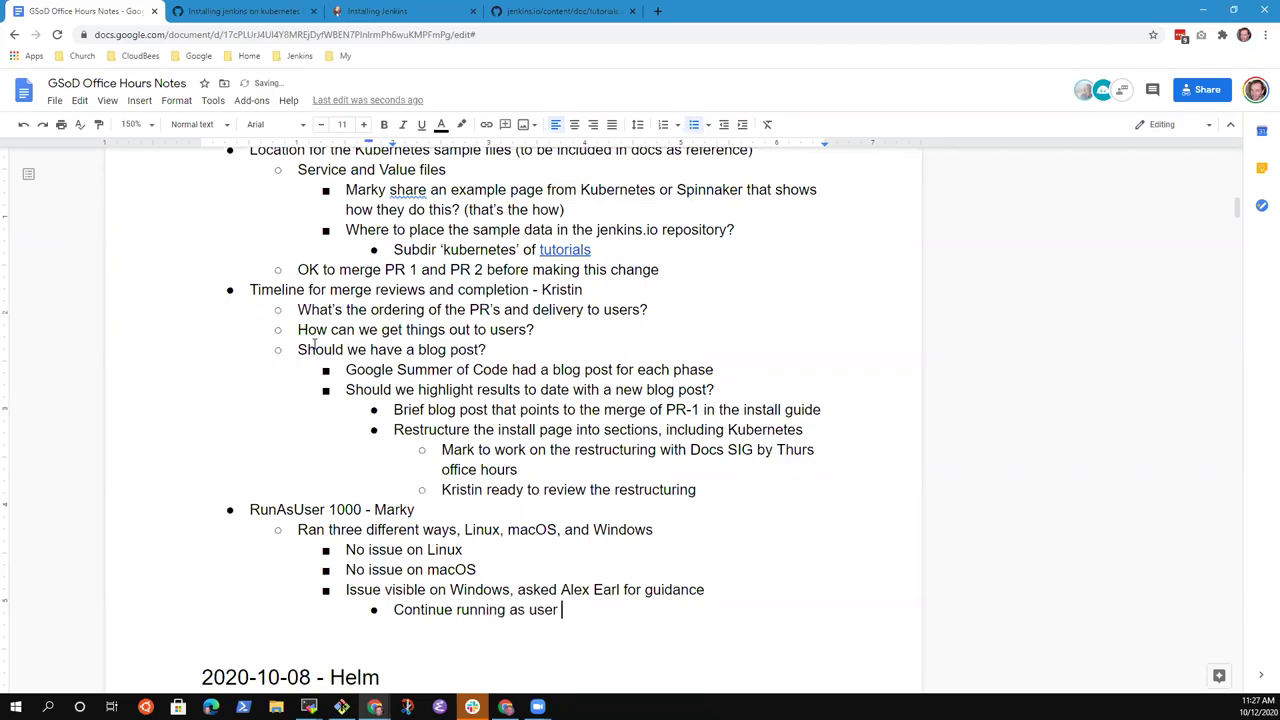
{"action": "type", "text": "0 for now"}
- Add a top-level bullet "Transfer of org admin from" the current admin "to" the new admin, using their first names
{"action": "key", "text": "Return"}
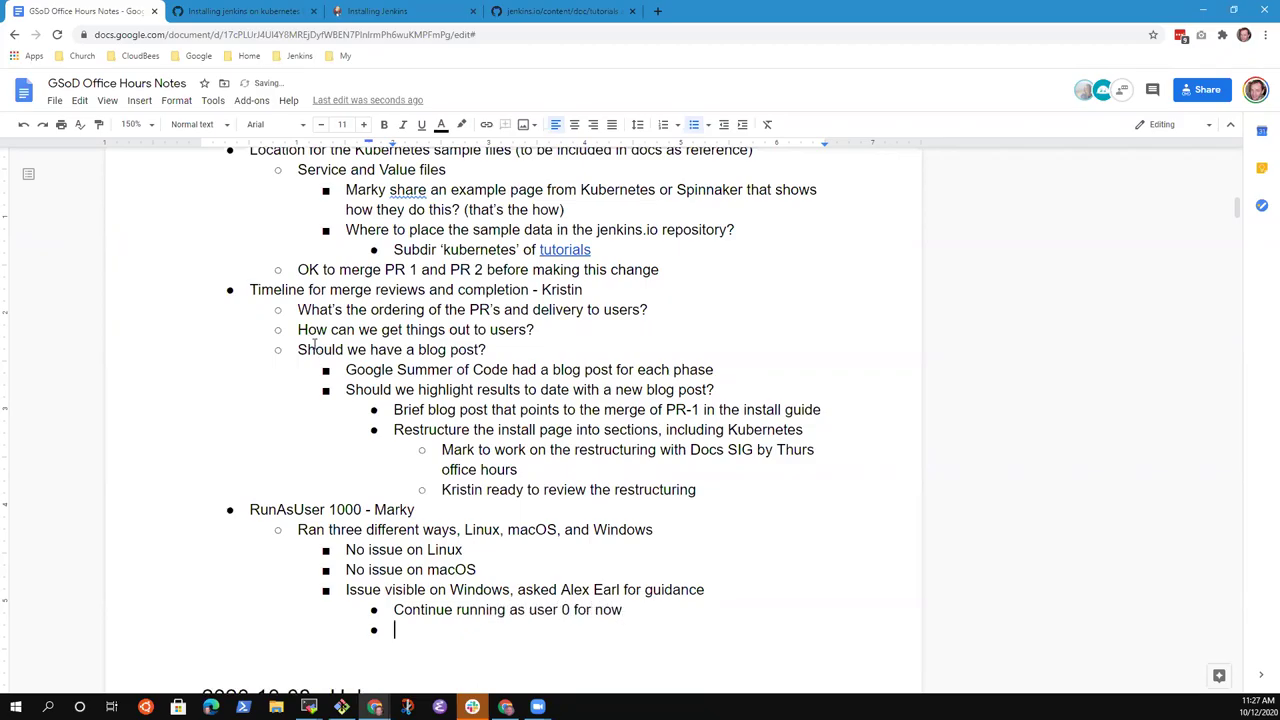
{"action": "key", "text": "shift+Tab"}
{"action": "key", "text": "shift+Tab"}
{"action": "key", "text": "shift+Tab"}
{"action": "type", "text": "Transfer of or"}
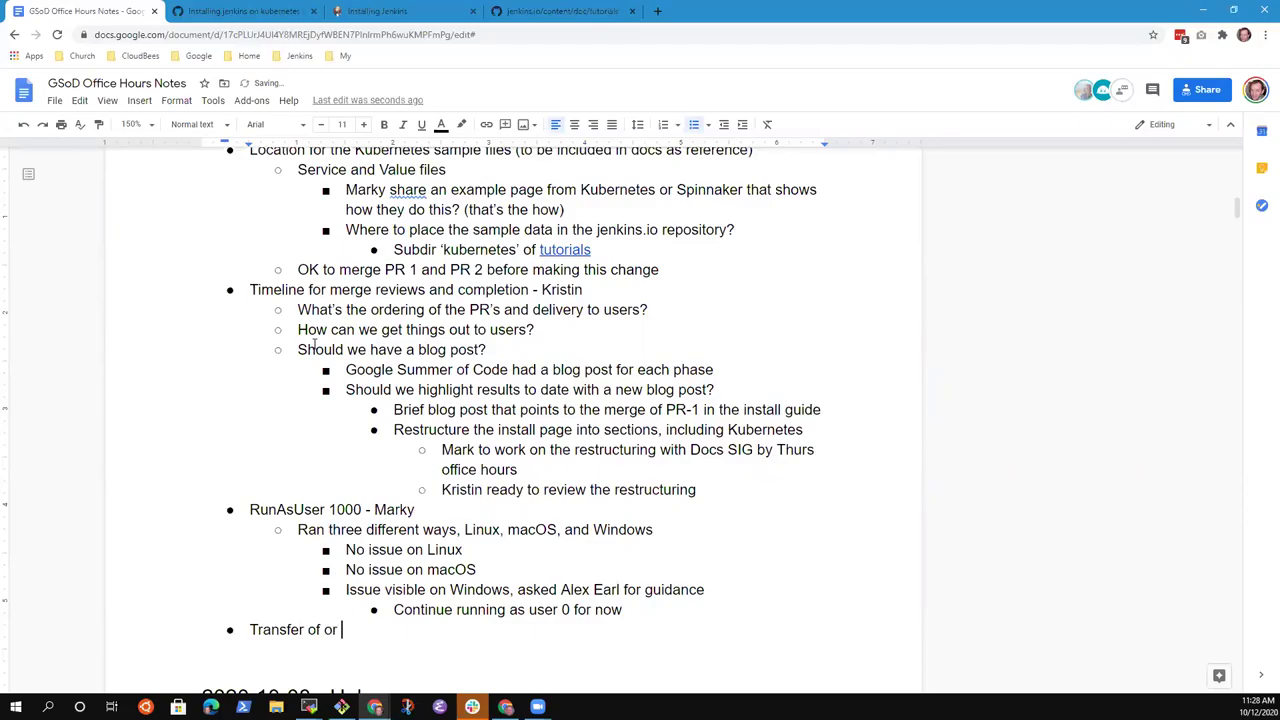
{"action": "type", "text": "g admin from Olegf"}
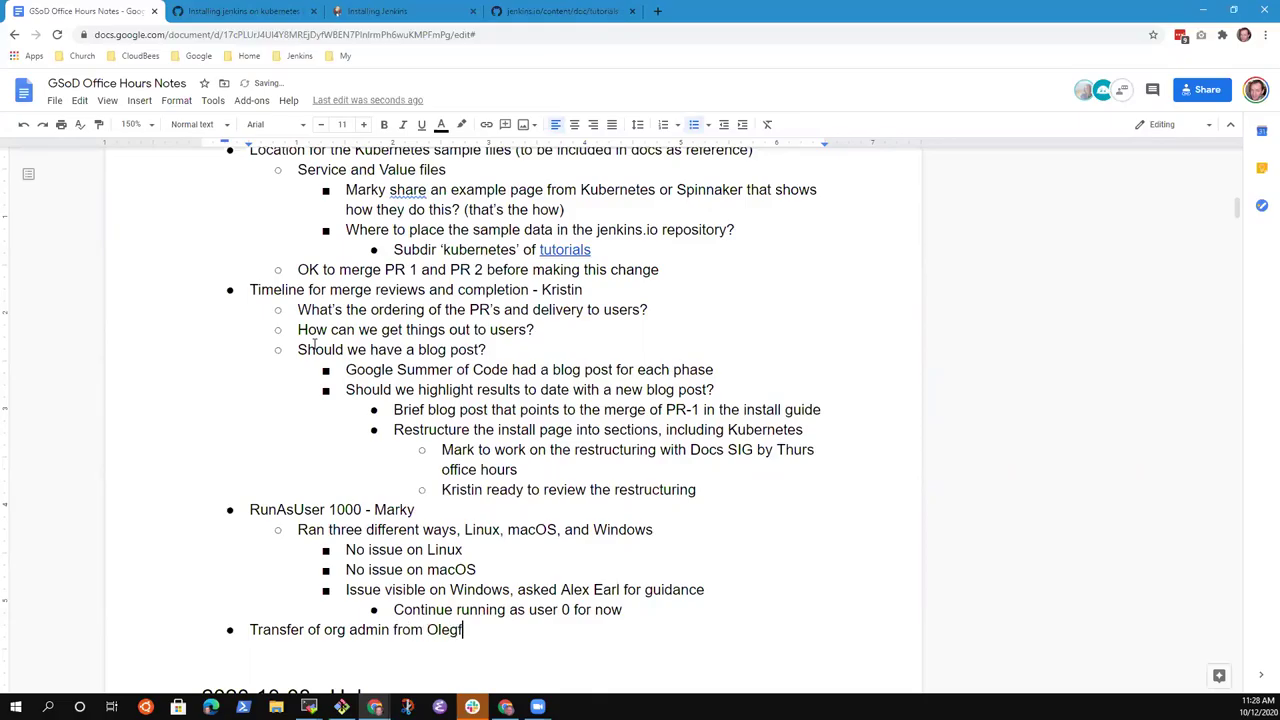
{"action": "key", "text": "BackSpace"}
{"action": "type", "text": "to Marky"}
- Under the org admin transfer bullet, nest "Not done yet, reminder to" followed by the current admin's first name
{"action": "key", "text": "Return"}
{"action": "key", "text": "Tab"}
{"action": "type", "text": "S"}
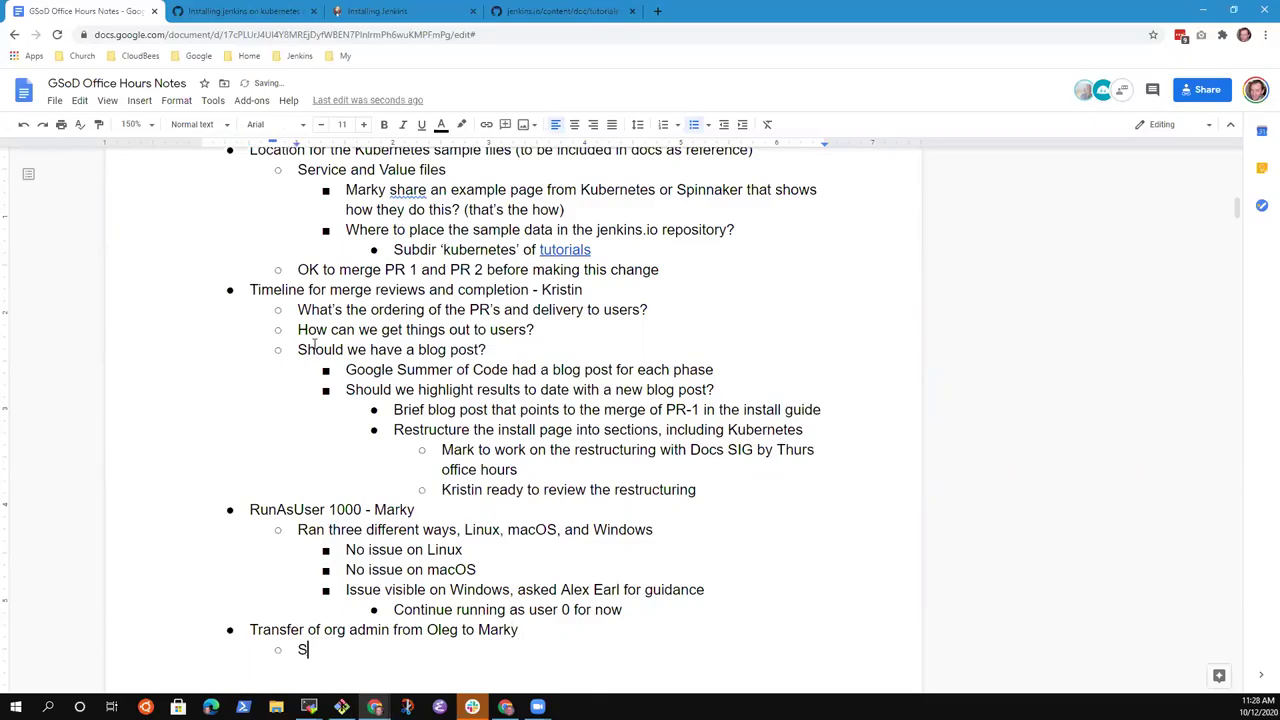
{"action": "key", "text": "BackSpace"}
{"action": "type", "text": "Not done yet, reminder to Oleg"}
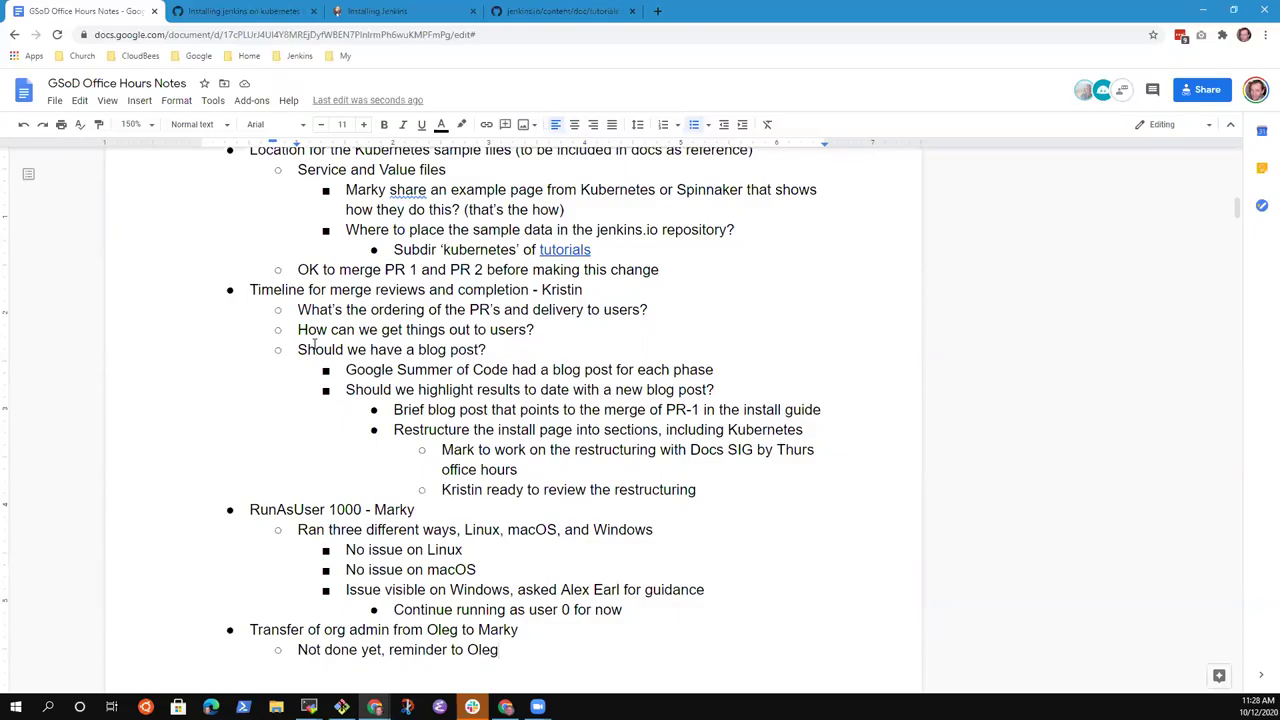
- Under "What's the ordering of the PR's and delivery to users?", nest the bullet "PR-1 first, with blog post and install section restructure"
{"action": "key", "text": "Up"}
{"action": "key", "text": "Up"}
{"action": "key", "text": "Up"}
{"action": "key", "text": "Up"}
{"action": "key", "text": "Up"}
{"action": "key", "text": "Up"}
{"action": "key", "text": "Up"}
{"action": "key", "text": "Up"}
{"action": "key", "text": "Up"}
{"action": "key", "text": "Up"}
{"action": "key", "text": "Up"}
{"action": "key", "text": "Up"}
{"action": "key", "text": "Up"}
{"action": "key", "text": "Up"}
{"action": "key", "text": "Up"}
{"action": "key", "text": "Down"}
{"action": "key", "text": "Down"}
{"action": "key", "text": "End"}
{"action": "key", "text": "Return"}
{"action": "key", "text": "Tab"}
{"action": "type", "text": "PRPR"}
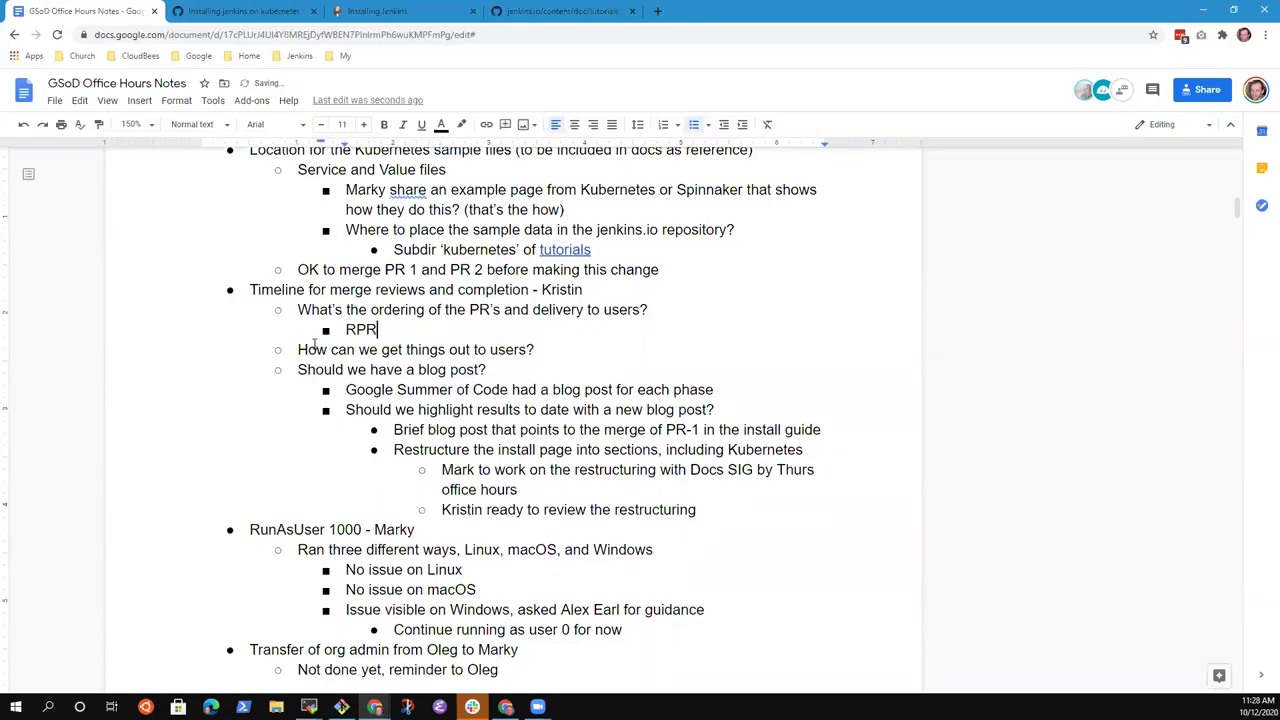
{"action": "key", "text": "BackSpace"}
{"action": "key", "text": "BackSpace"}
{"action": "key", "text": "BackSpace"}
{"action": "key", "text": "BackSpace"}
{"action": "type", "text": "PR-1 first, with blog post a"}
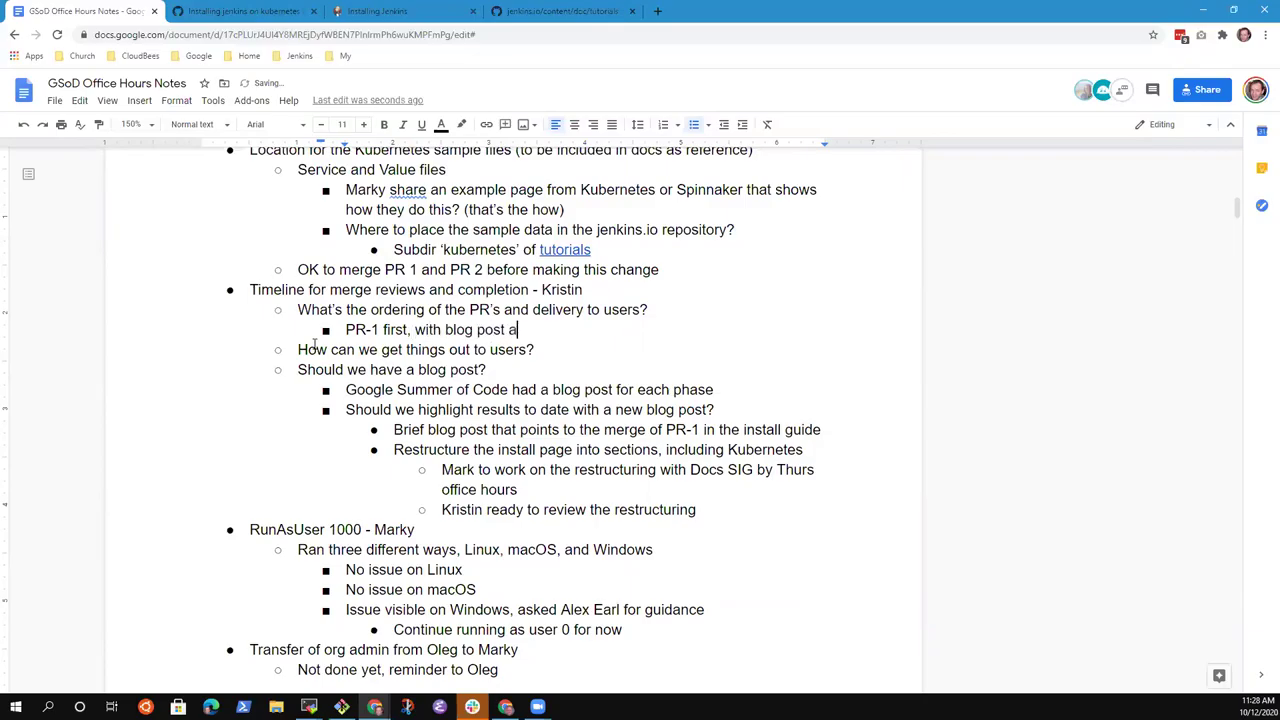
{"action": "type", "text": "nd install section restr"}
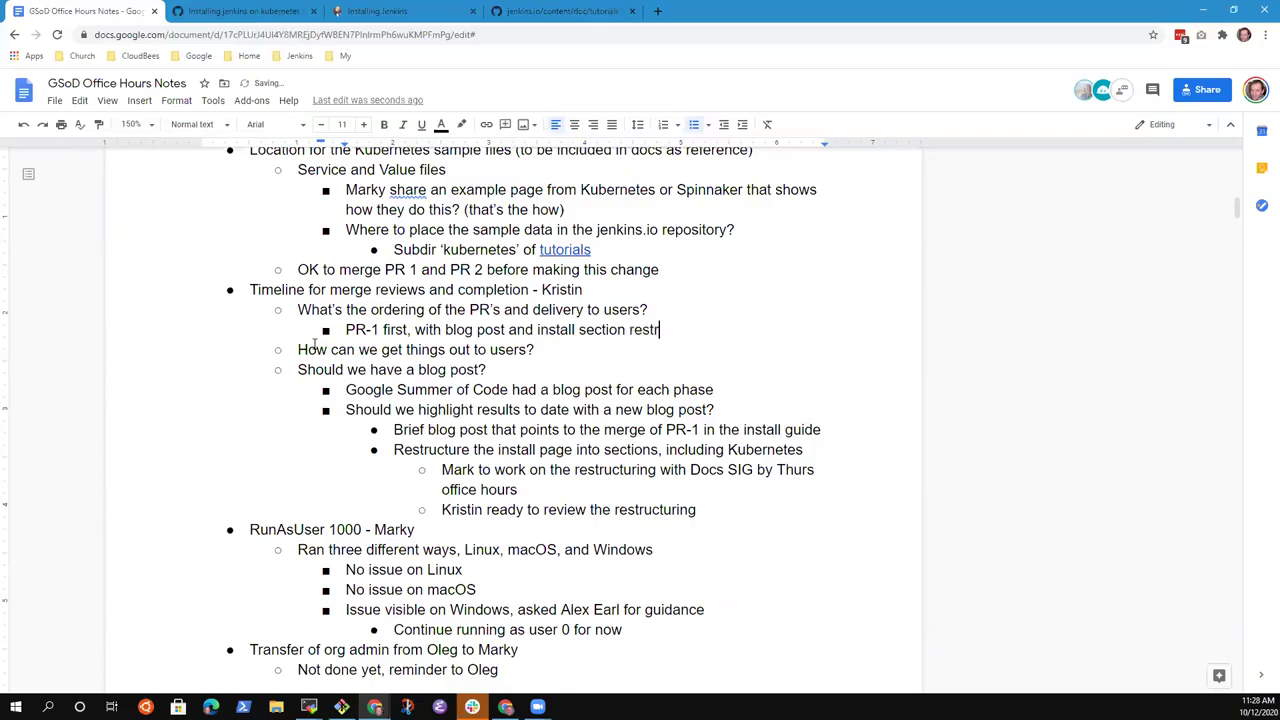
{"action": "type", "text": "ucture"}
- Move the cursor back down to the org admin transfer notes at the end of this meeting's section
{"action": "key", "text": "Down"}
{"action": "key", "text": "Down"}
{"action": "key", "text": "Down"}
{"action": "key", "text": "Down"}
{"action": "key", "text": "Down"}
{"action": "key", "text": "Down"}
{"action": "key", "text": "Down"}
{"action": "key", "text": "Down"}
{"action": "key", "text": "Down"}
{"action": "key", "text": "Down"}
{"action": "key", "text": "Down"}
{"action": "key", "text": "Down"}
{"action": "key", "text": "Down"}
{"action": "key", "text": "Down"}
{"action": "key", "text": "Down"}
{"action": "key", "text": "Down"}
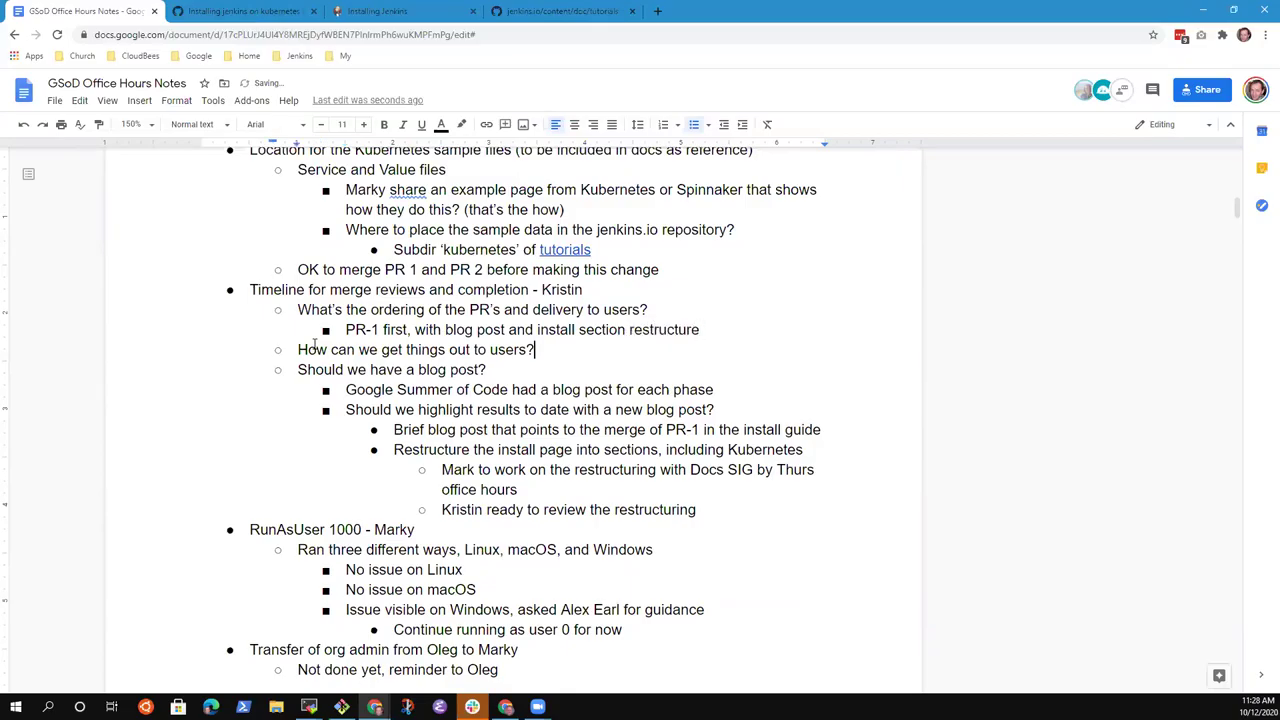